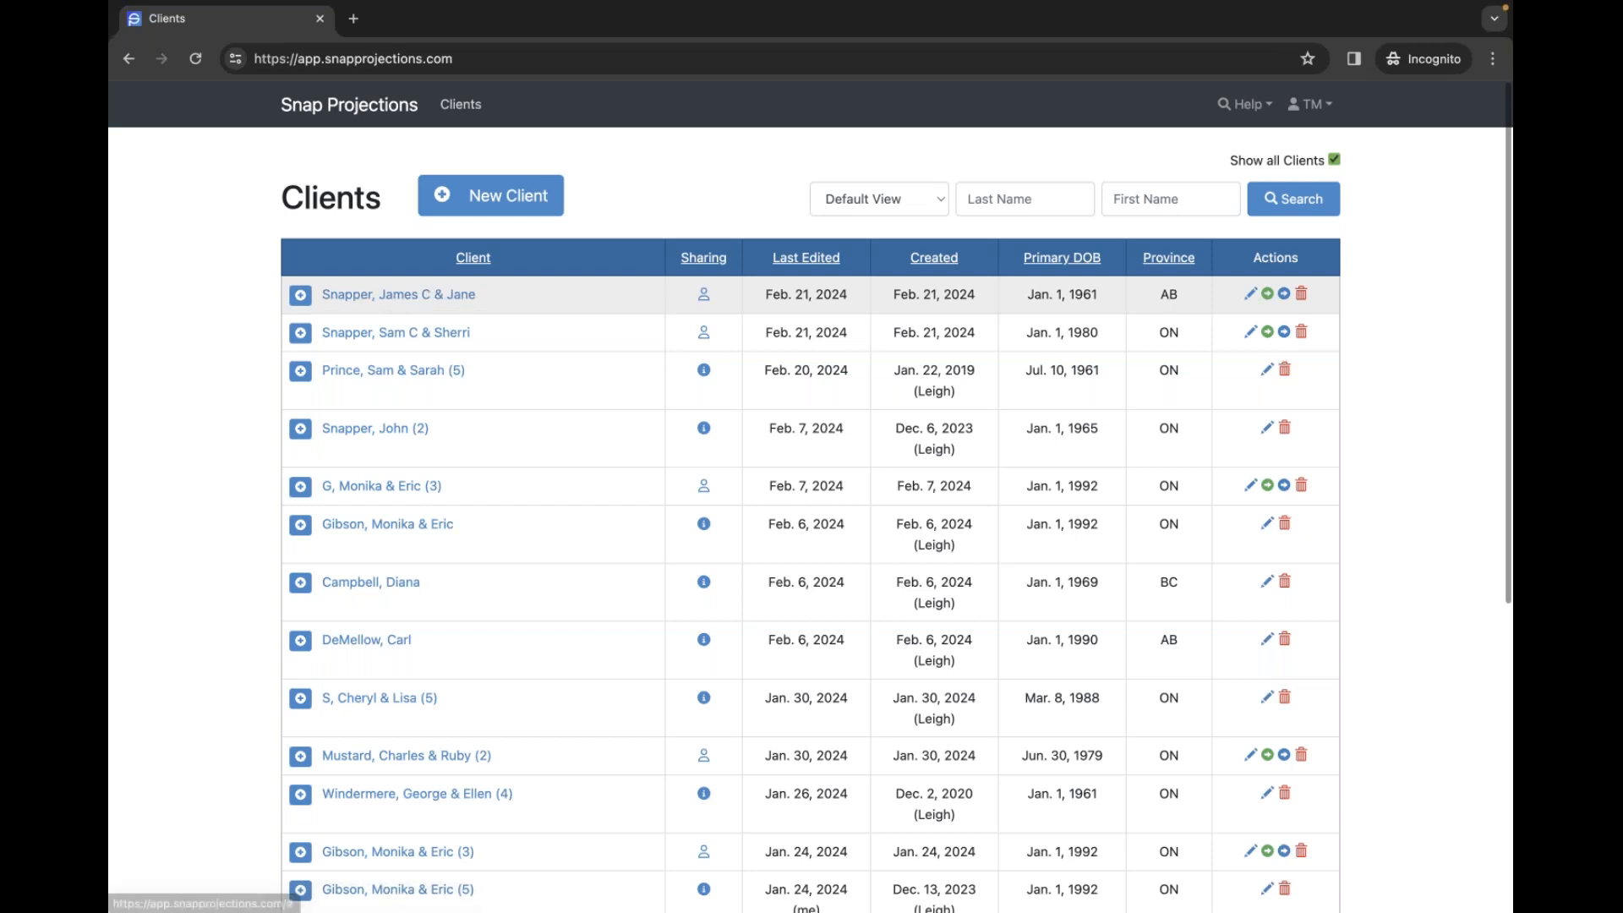
- Open the first couple's scenario setup and move from client details to the General page
left_click(1249, 296)
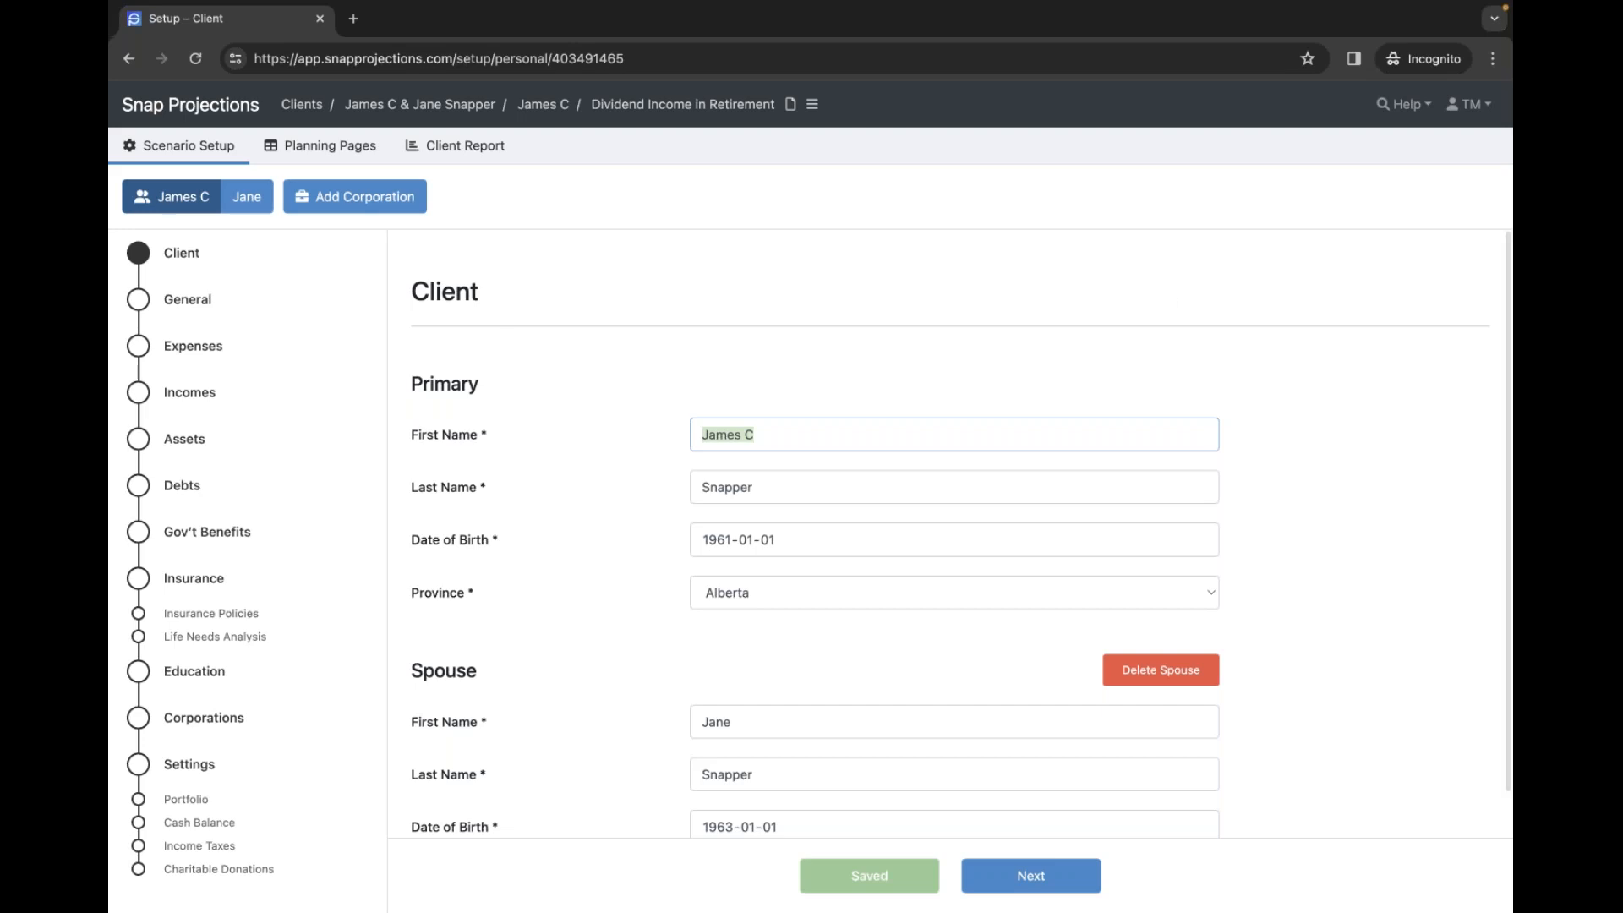
left_click(1407, 432)
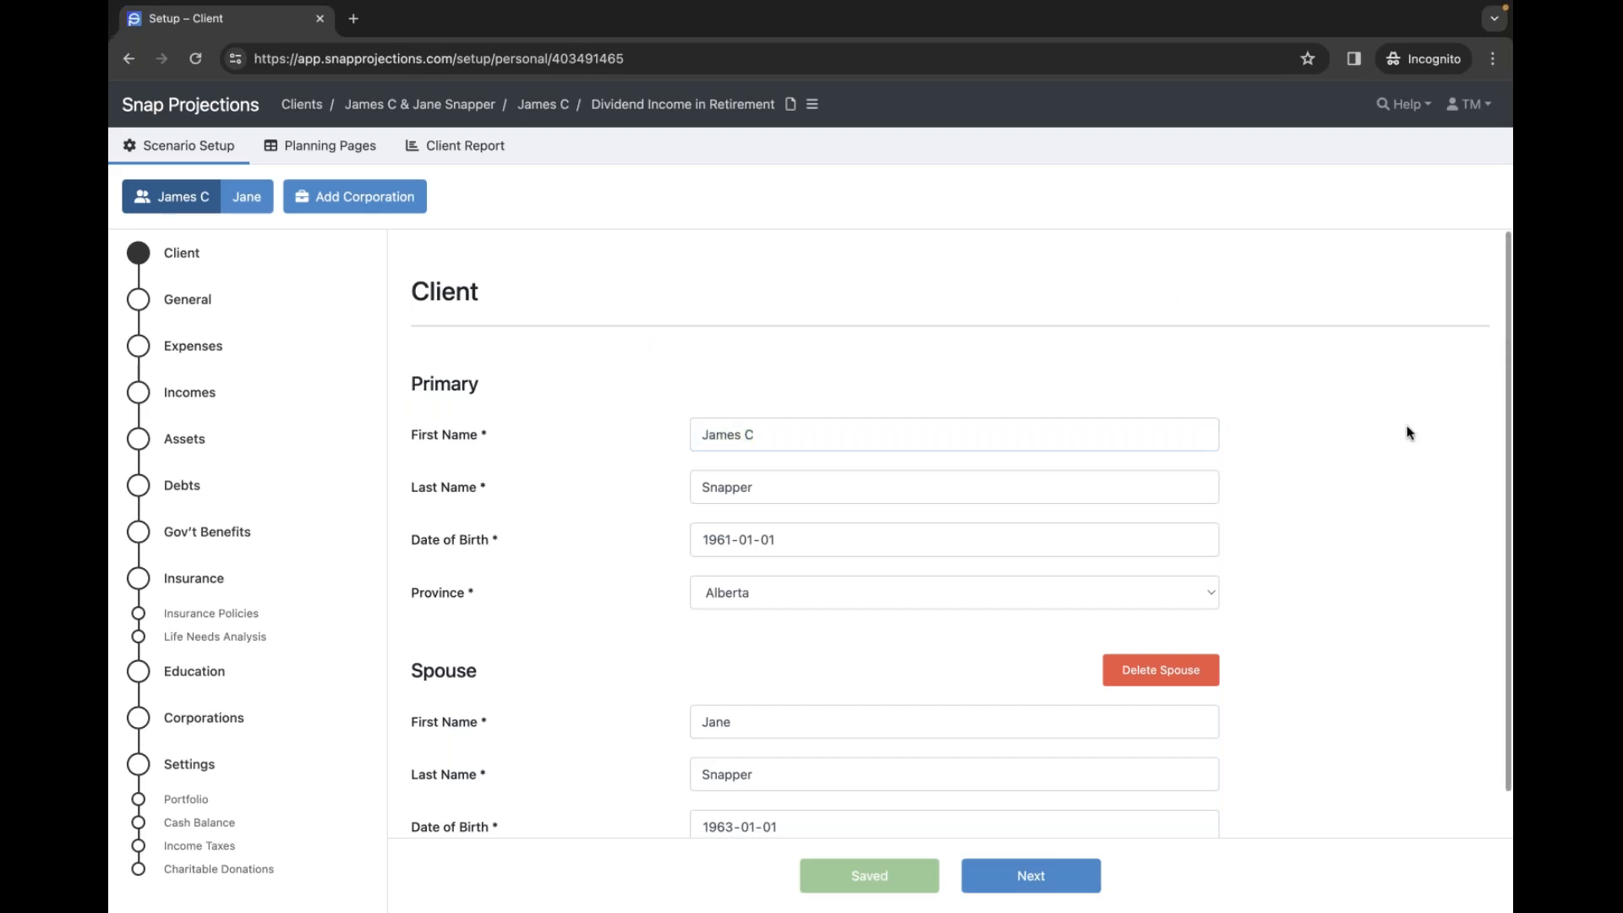
scroll(1398, 438, "down", 1)
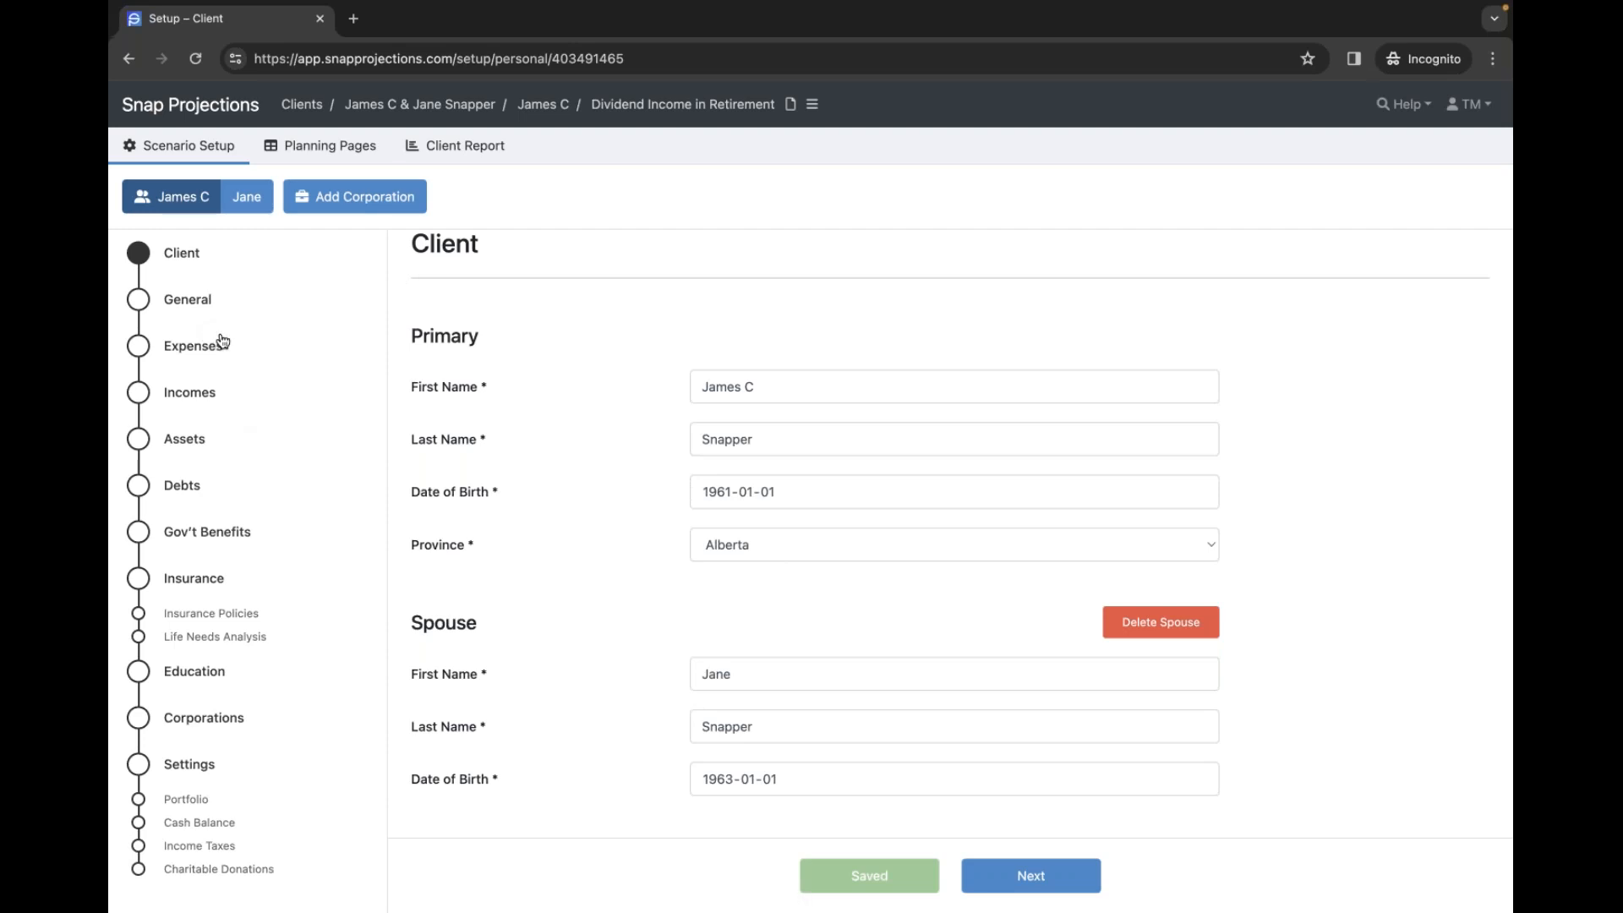
left_click(195, 306)
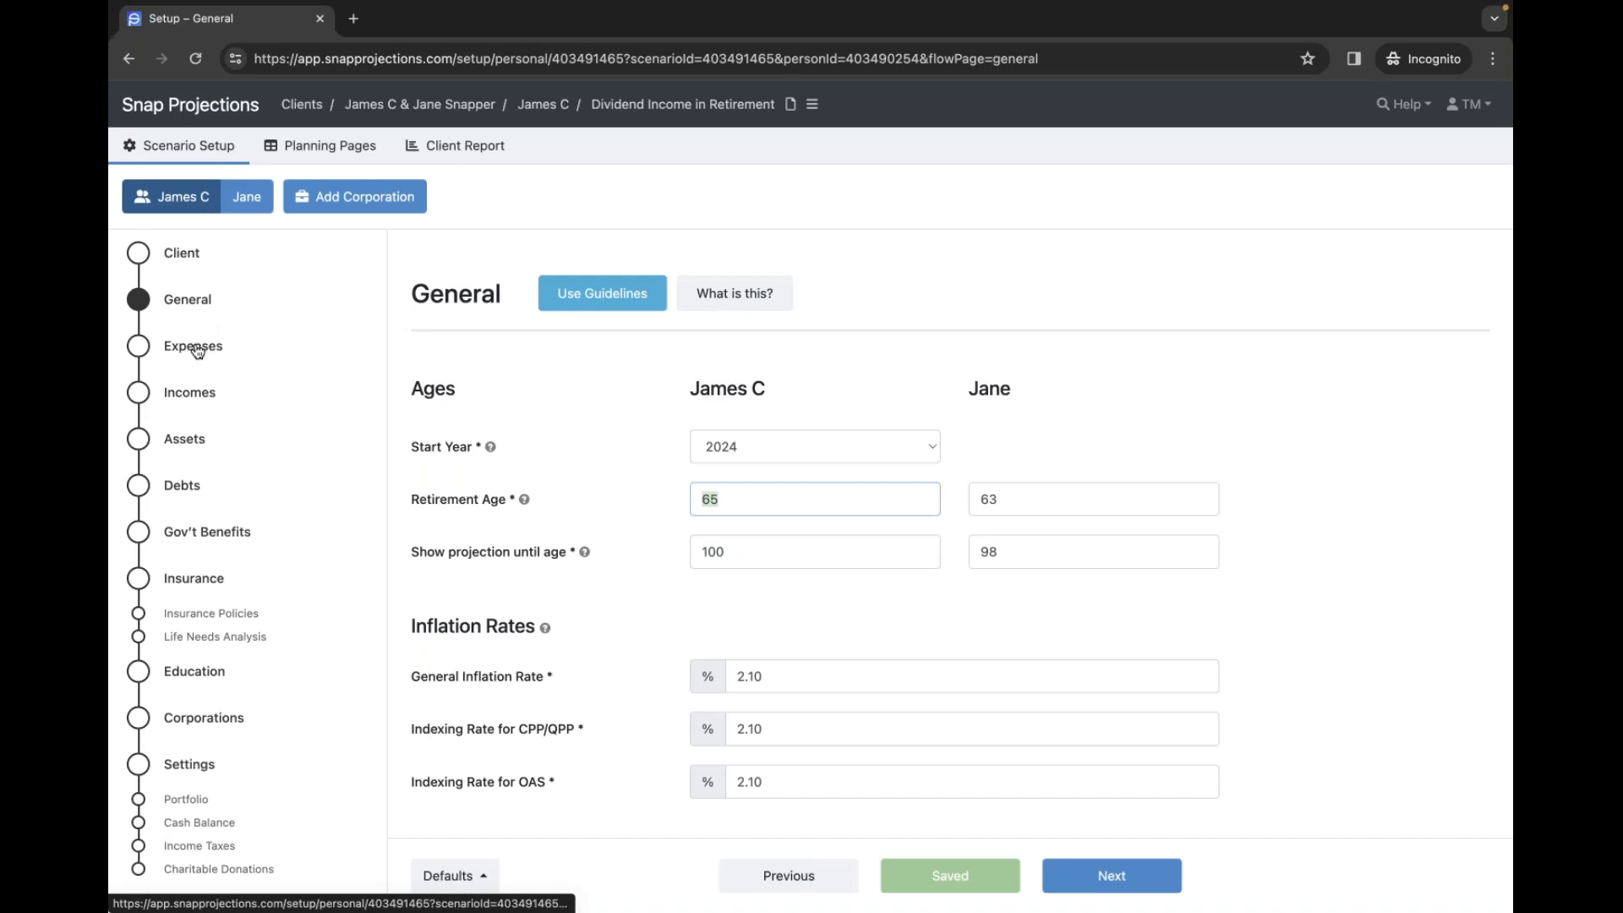
- Review the Expenses, Assets (including Real Assets) and Debts pages, then go to Incomes
left_click(201, 347)
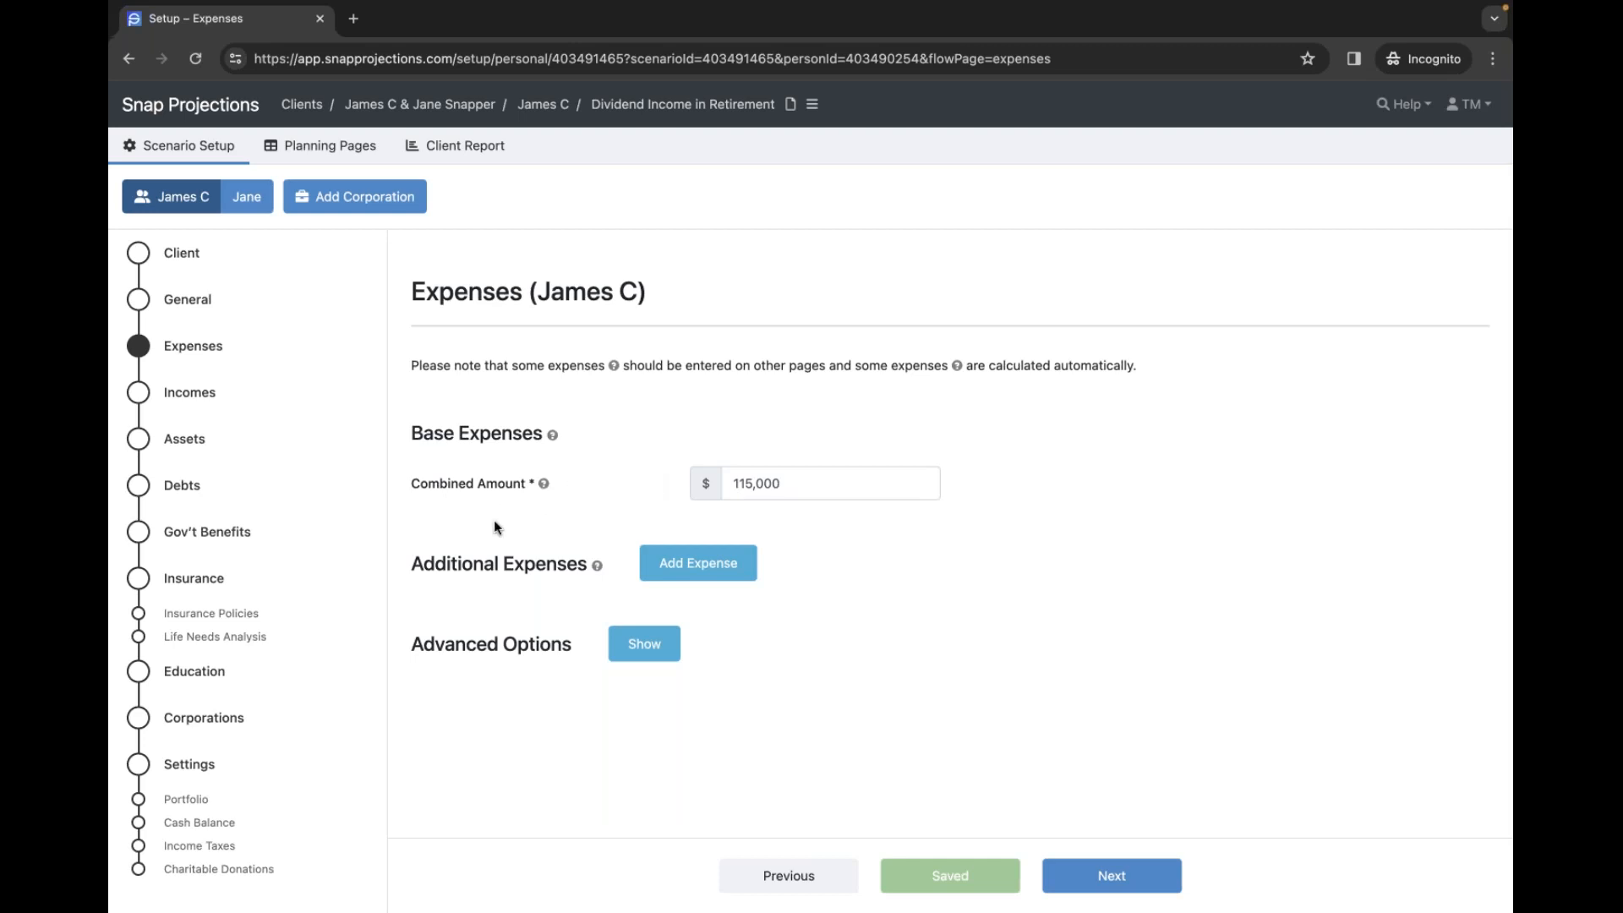
left_click(194, 441)
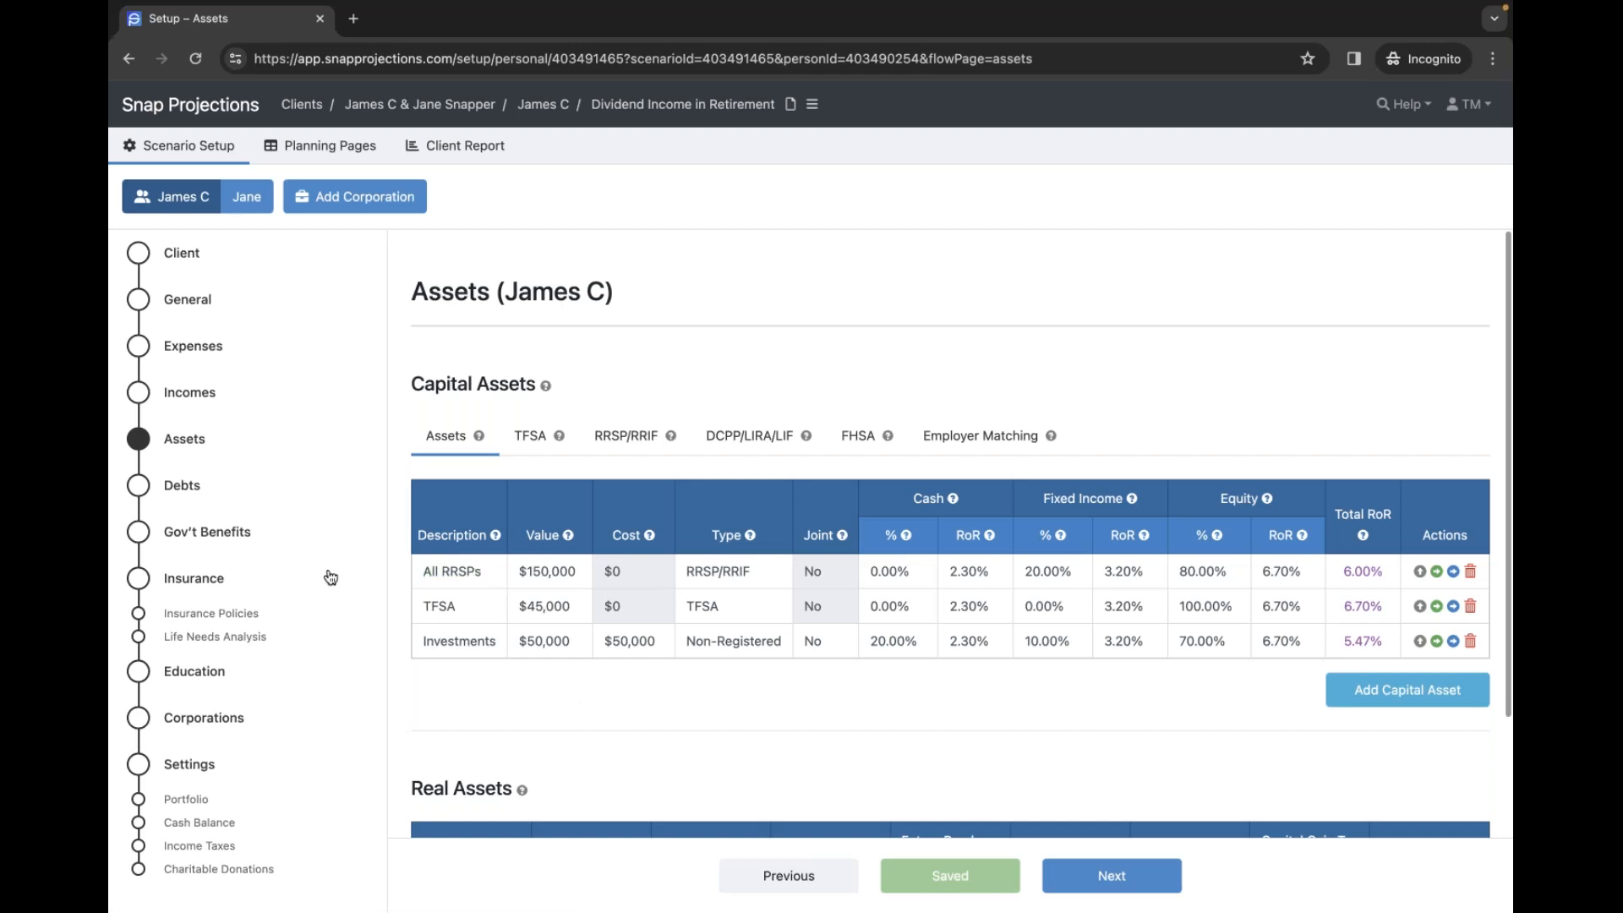
scroll(545, 714, "down", 3)
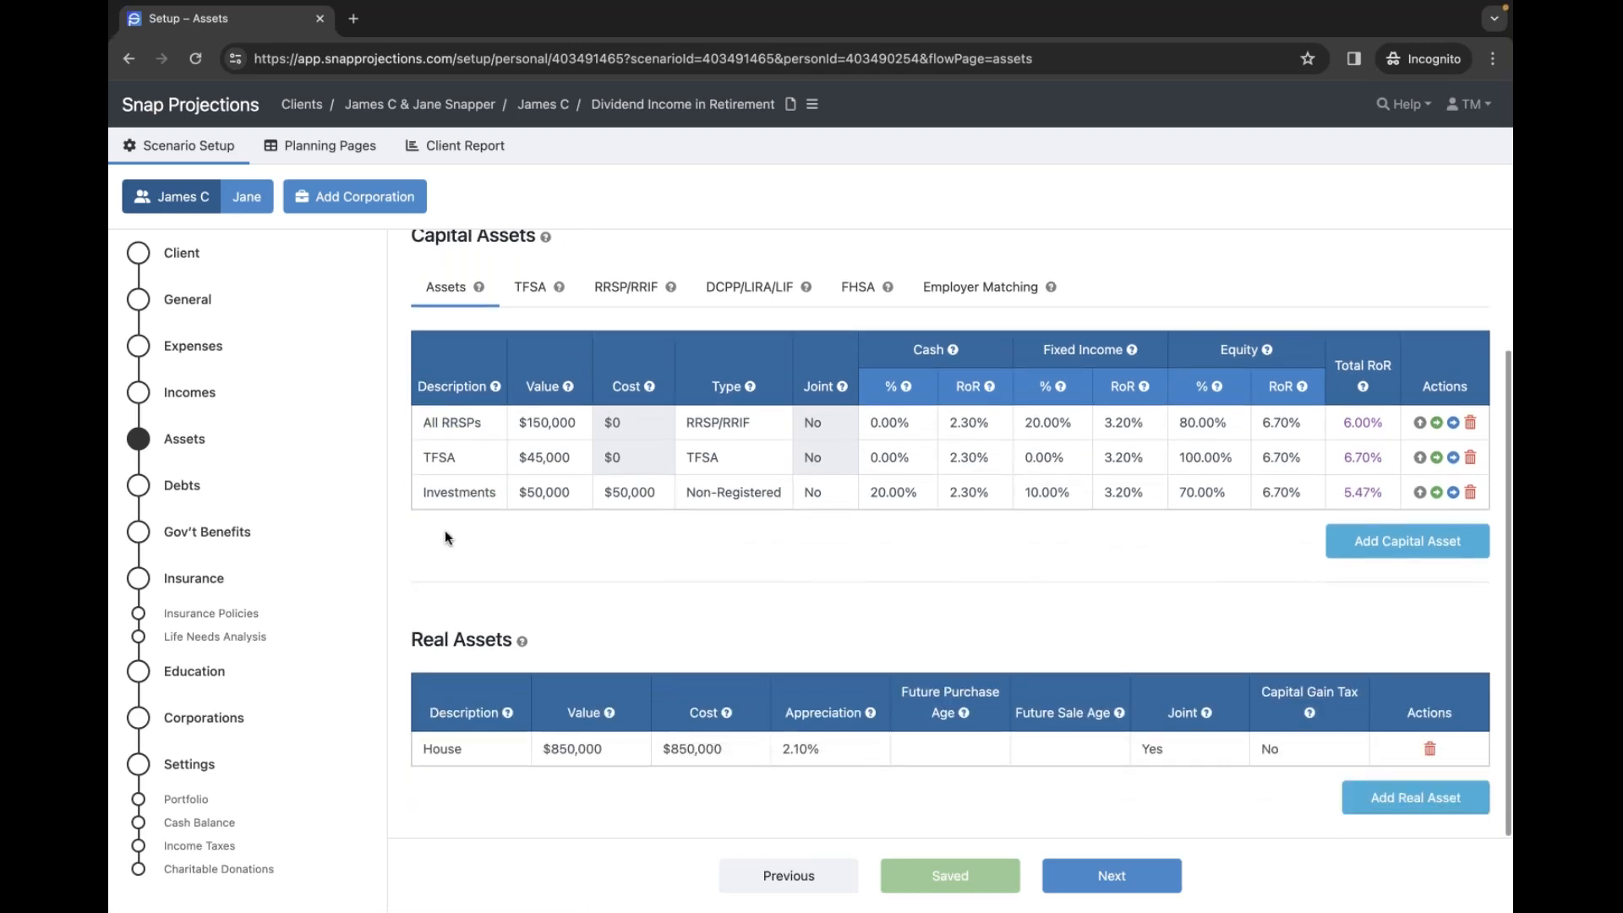
left_click(177, 489)
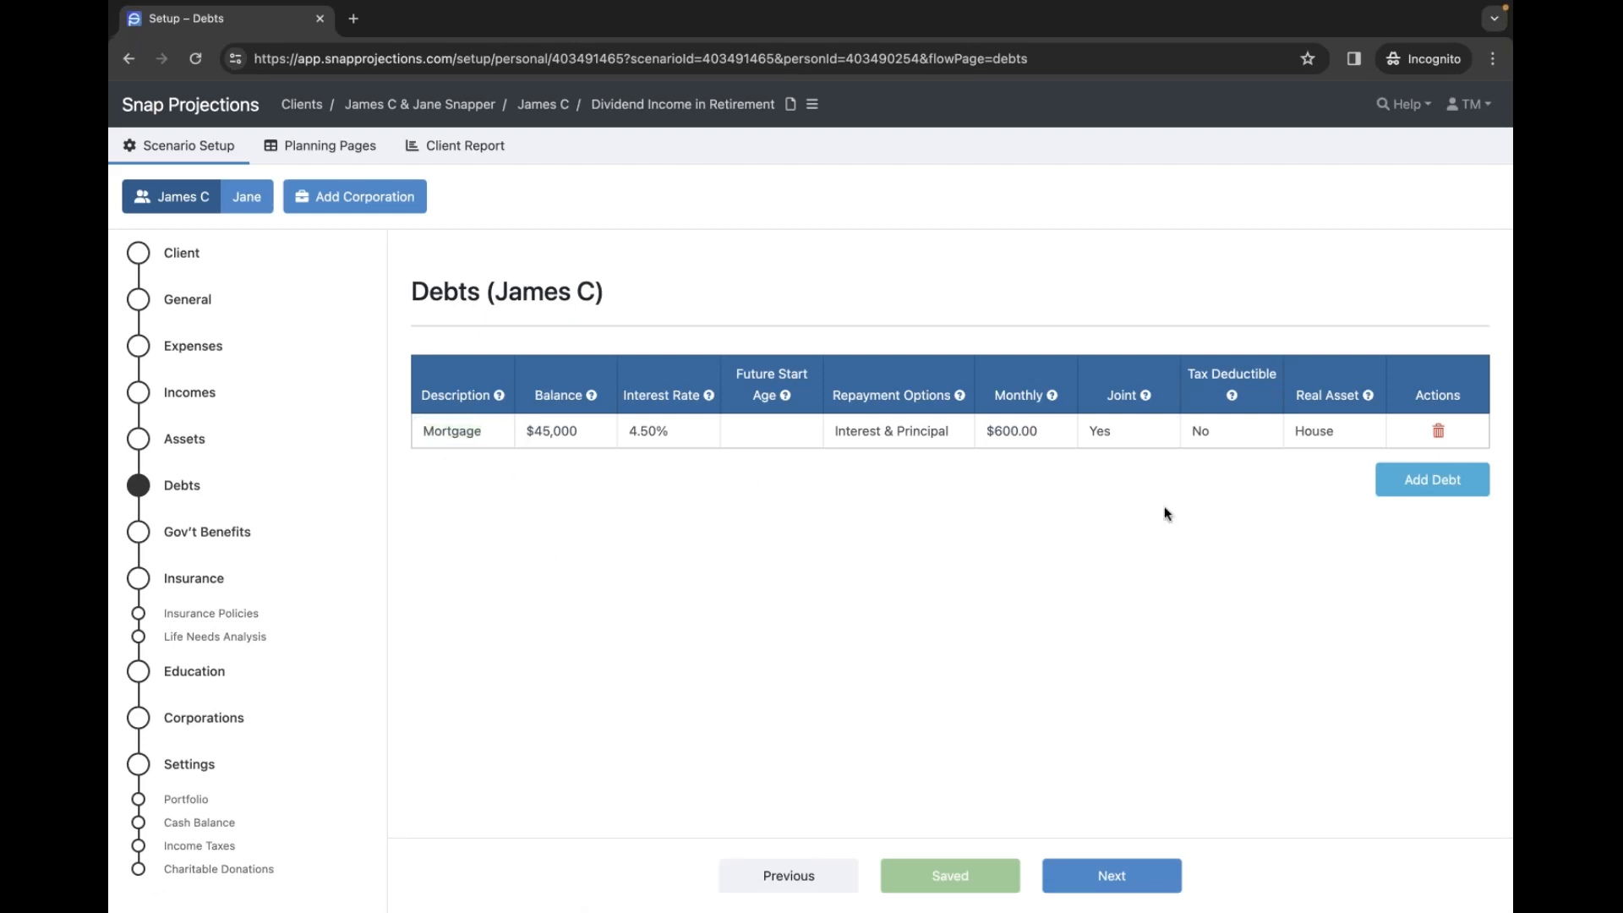
left_click(175, 397)
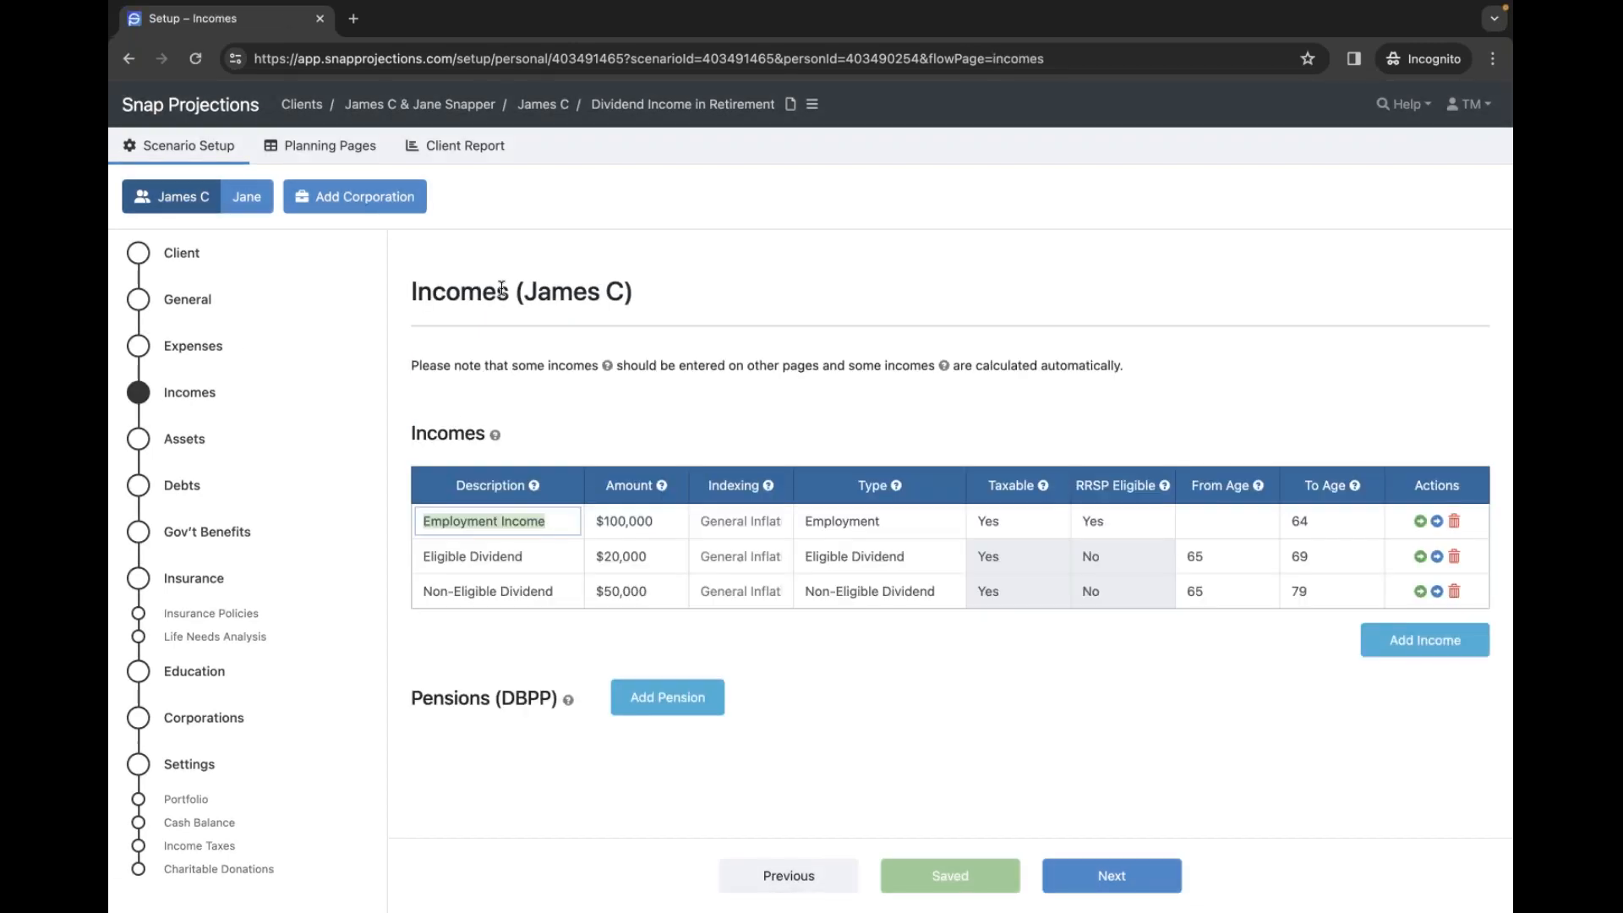
- Clear focus from the Employment Income description on the Incomes page
left_click(501, 288)
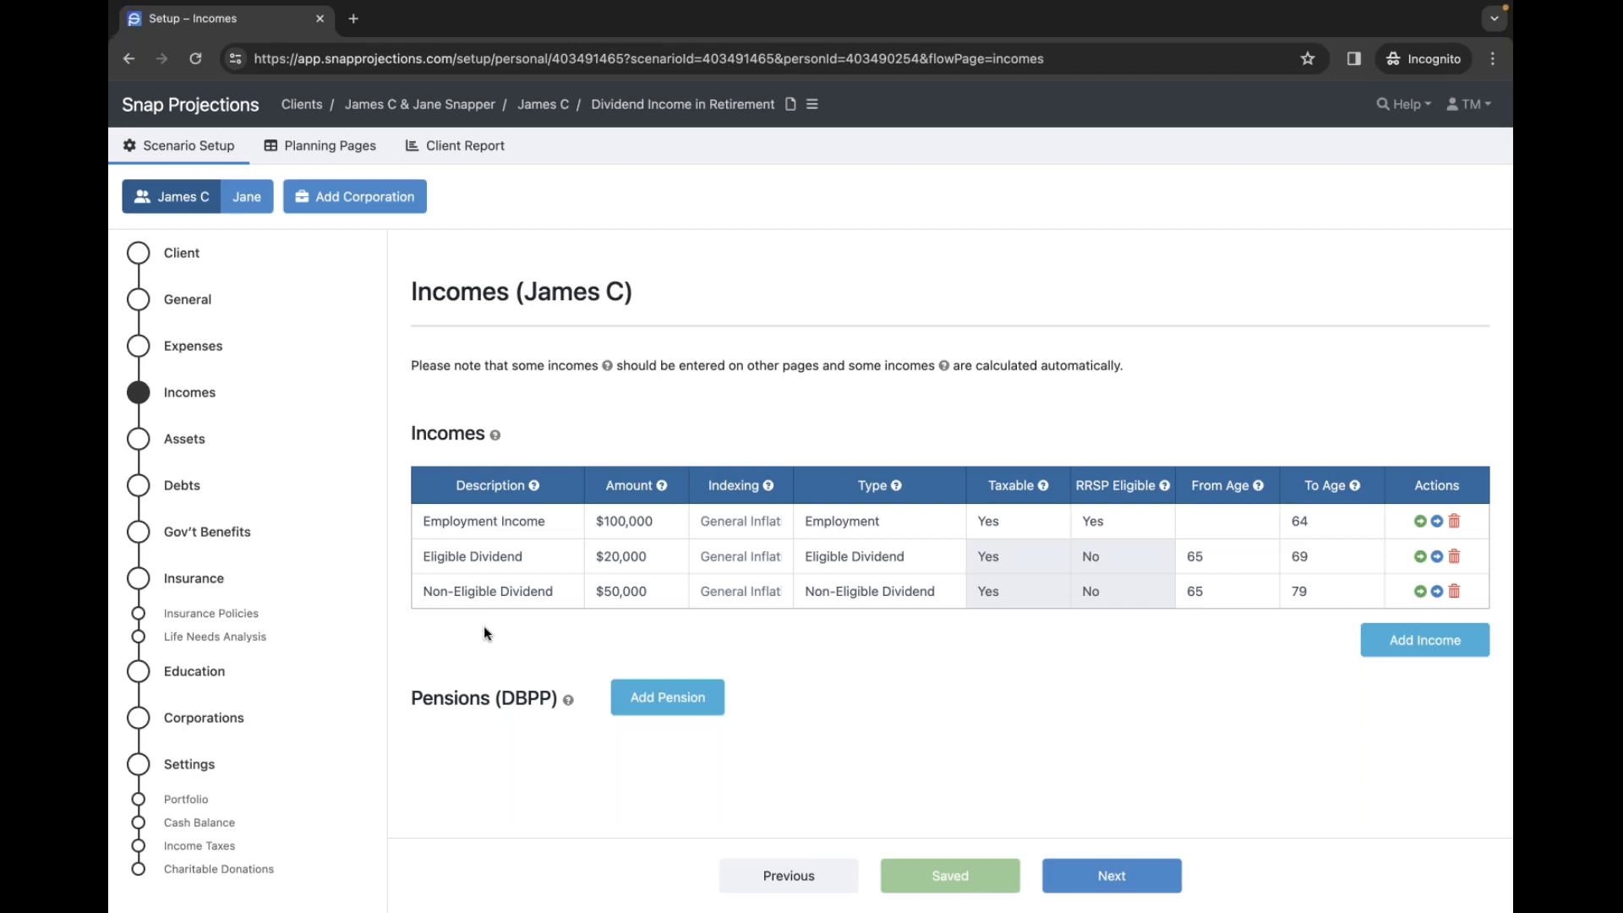
- Check the $20,000 Eligible Dividend entry and its type, and the $50,000 non-eligible amount
left_click(528, 551)
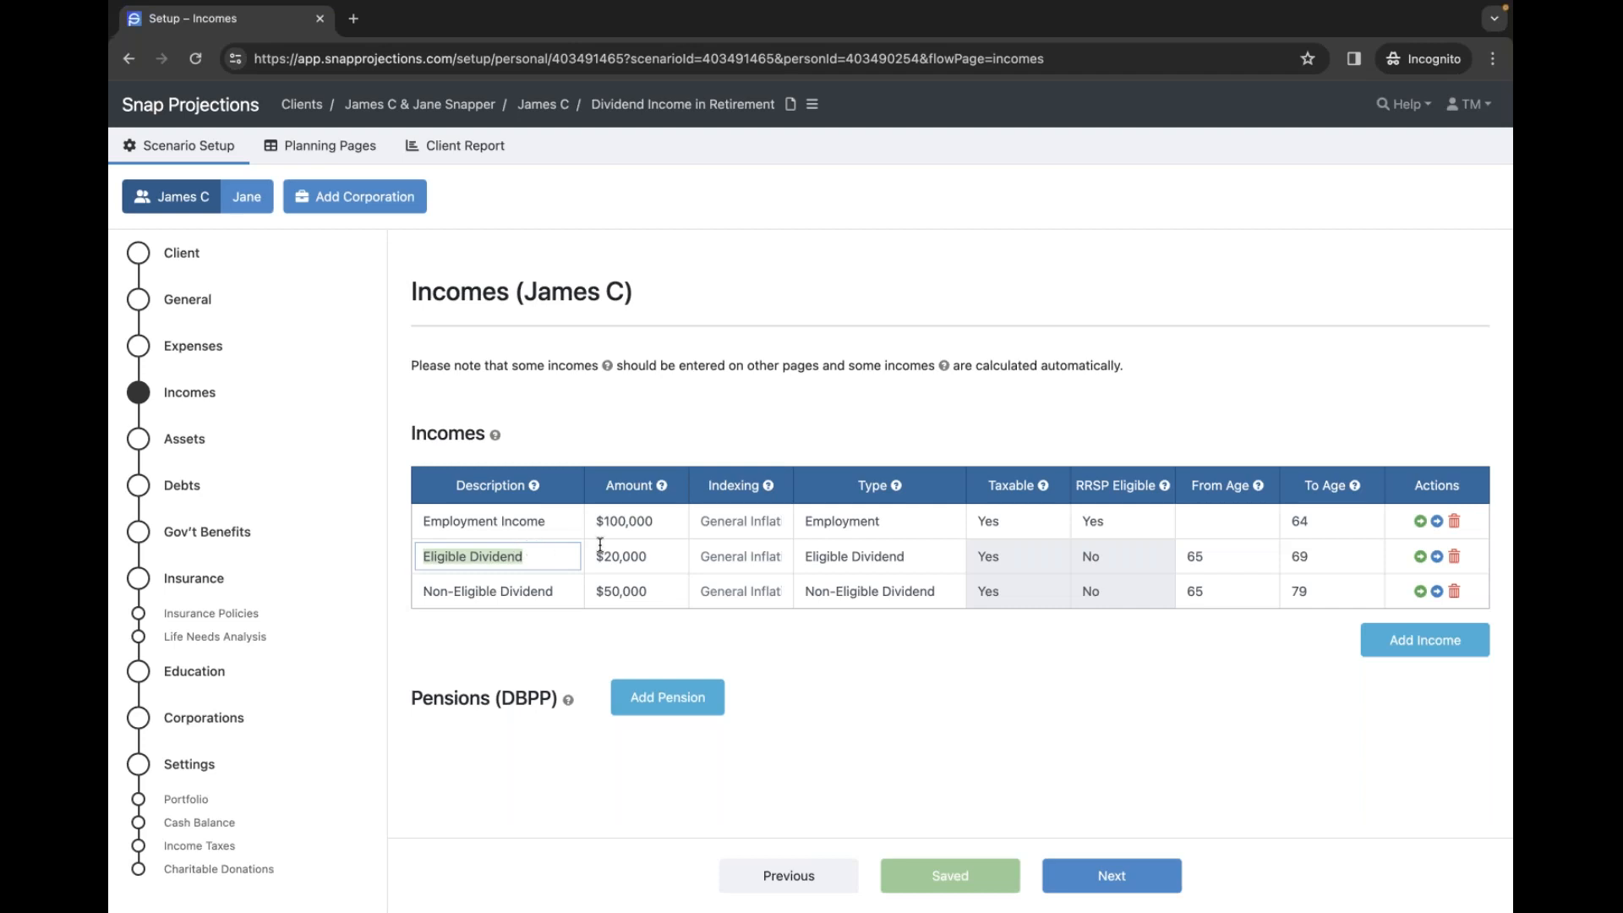
left_click(655, 555)
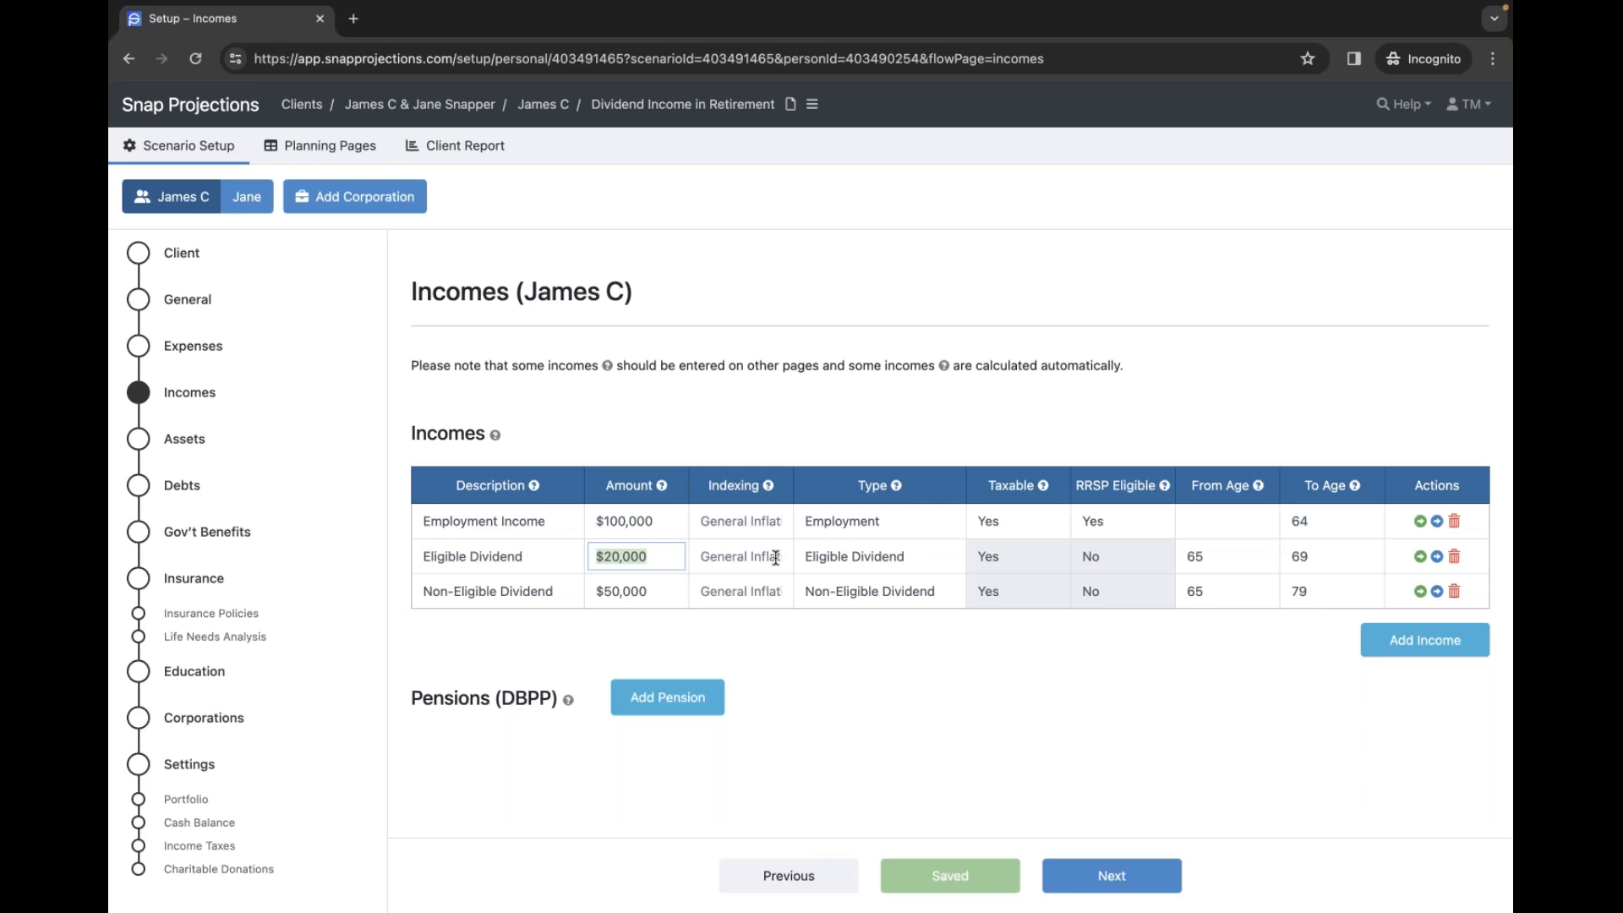
left_click(897, 558)
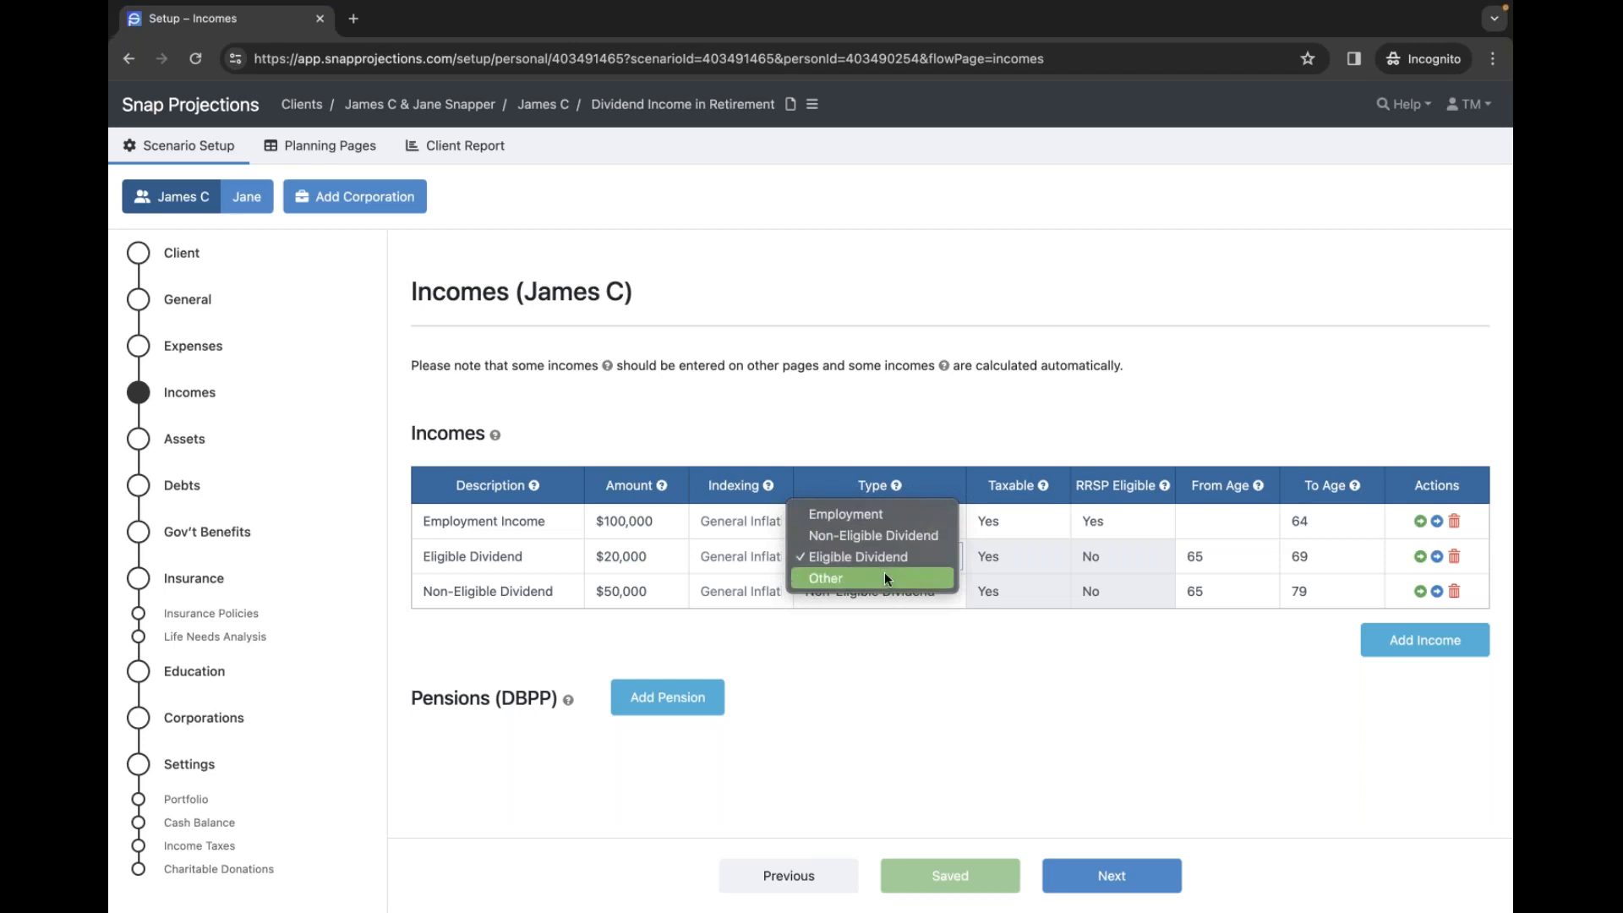
left_click(885, 558)
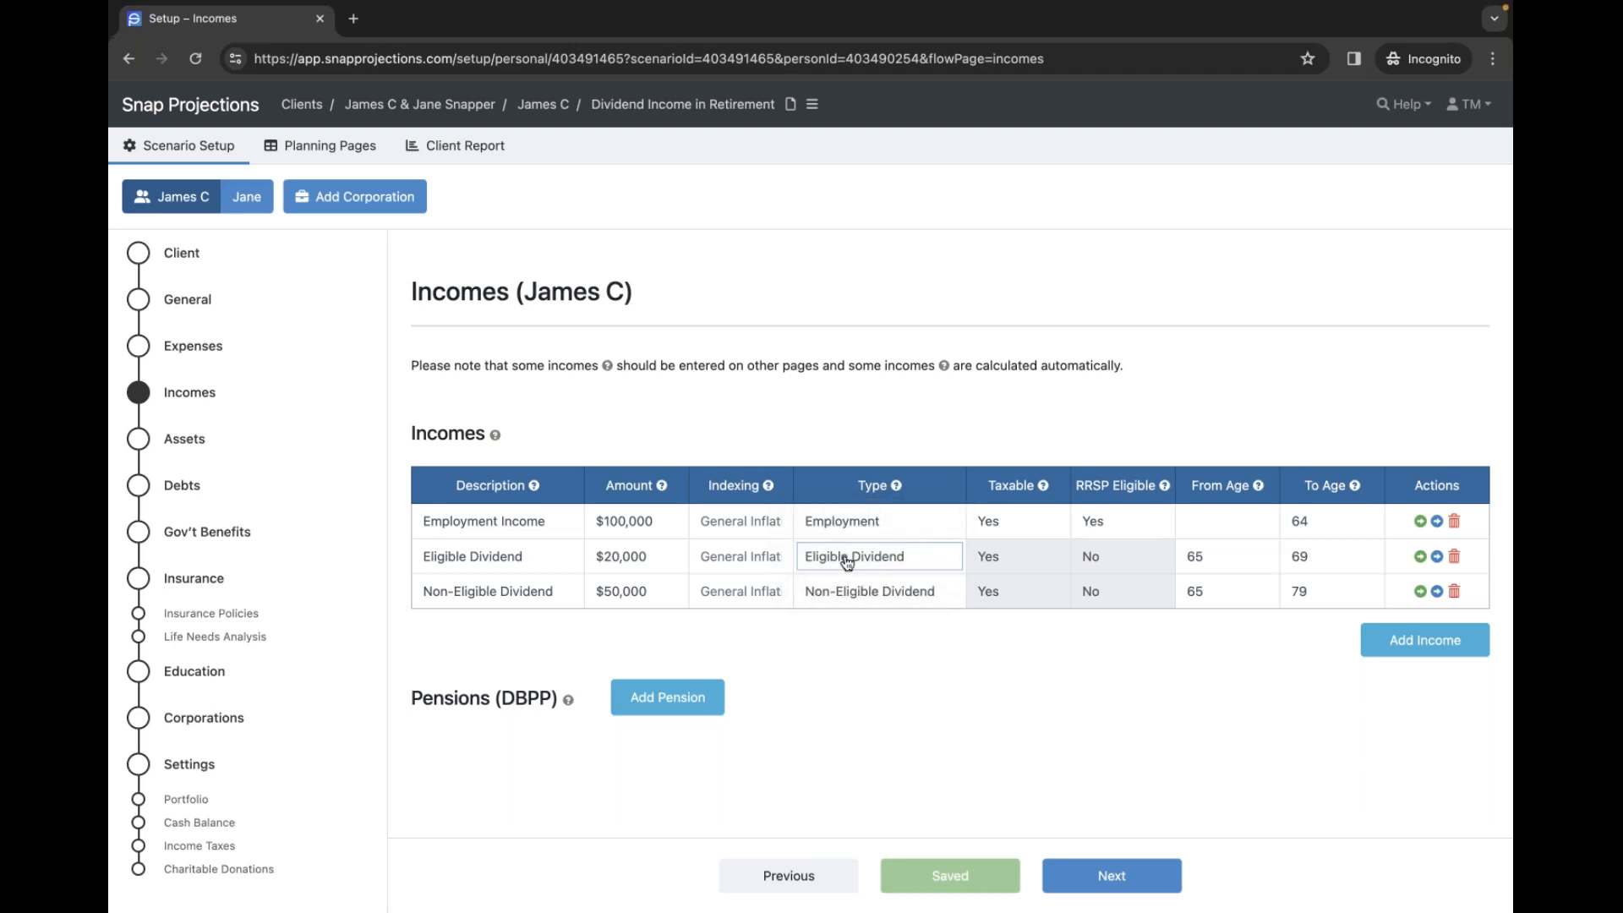
left_click(1032, 557)
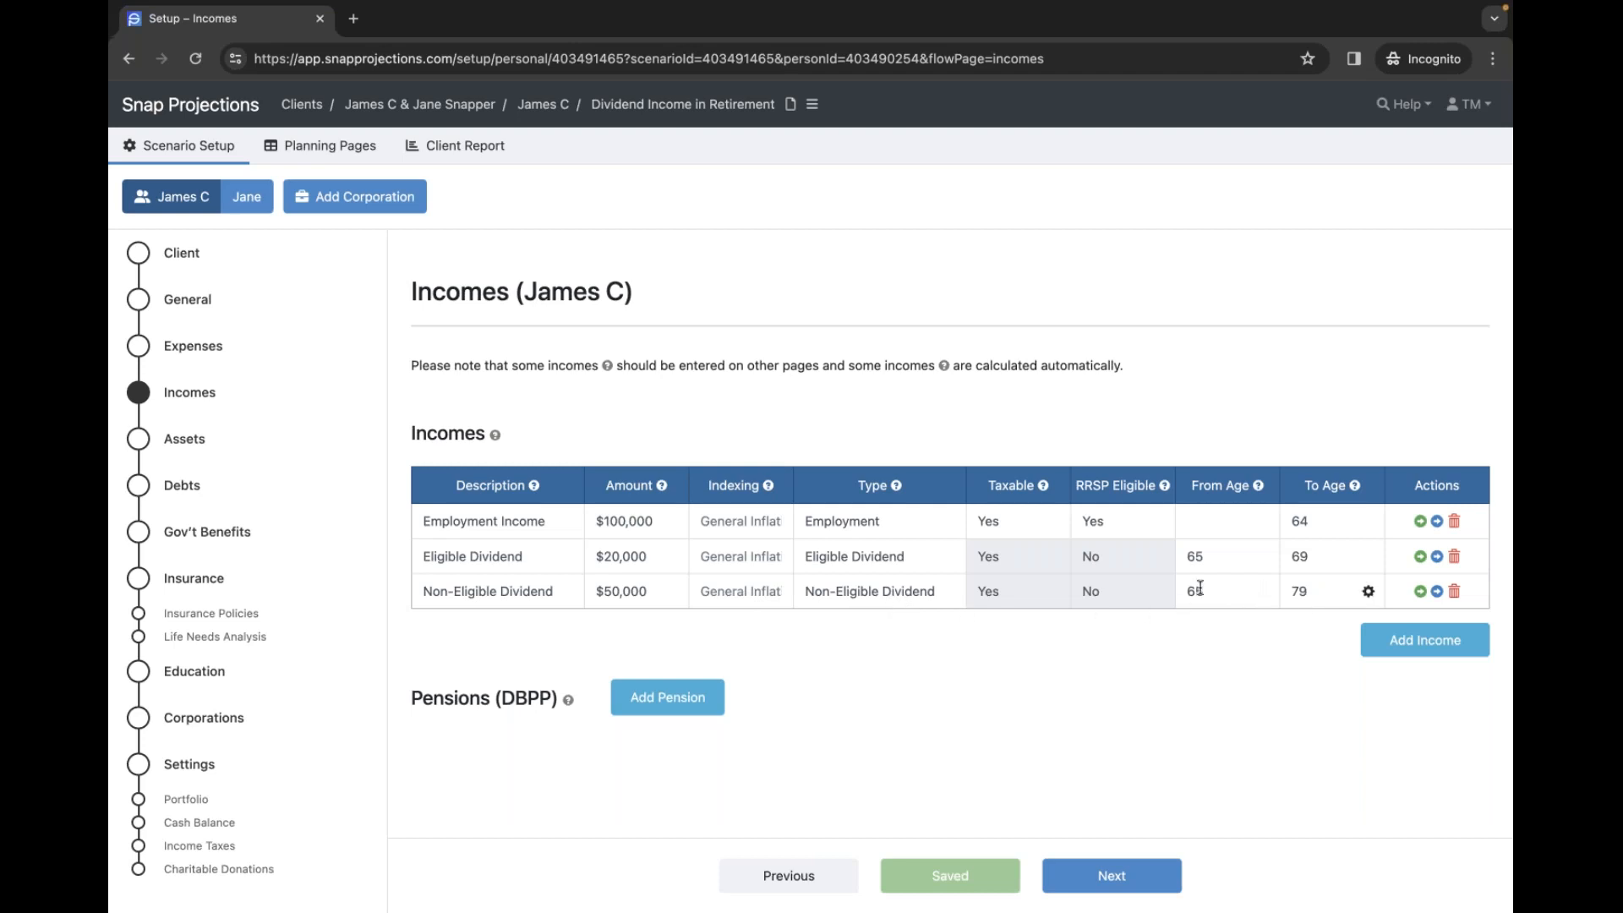
left_click(655, 594)
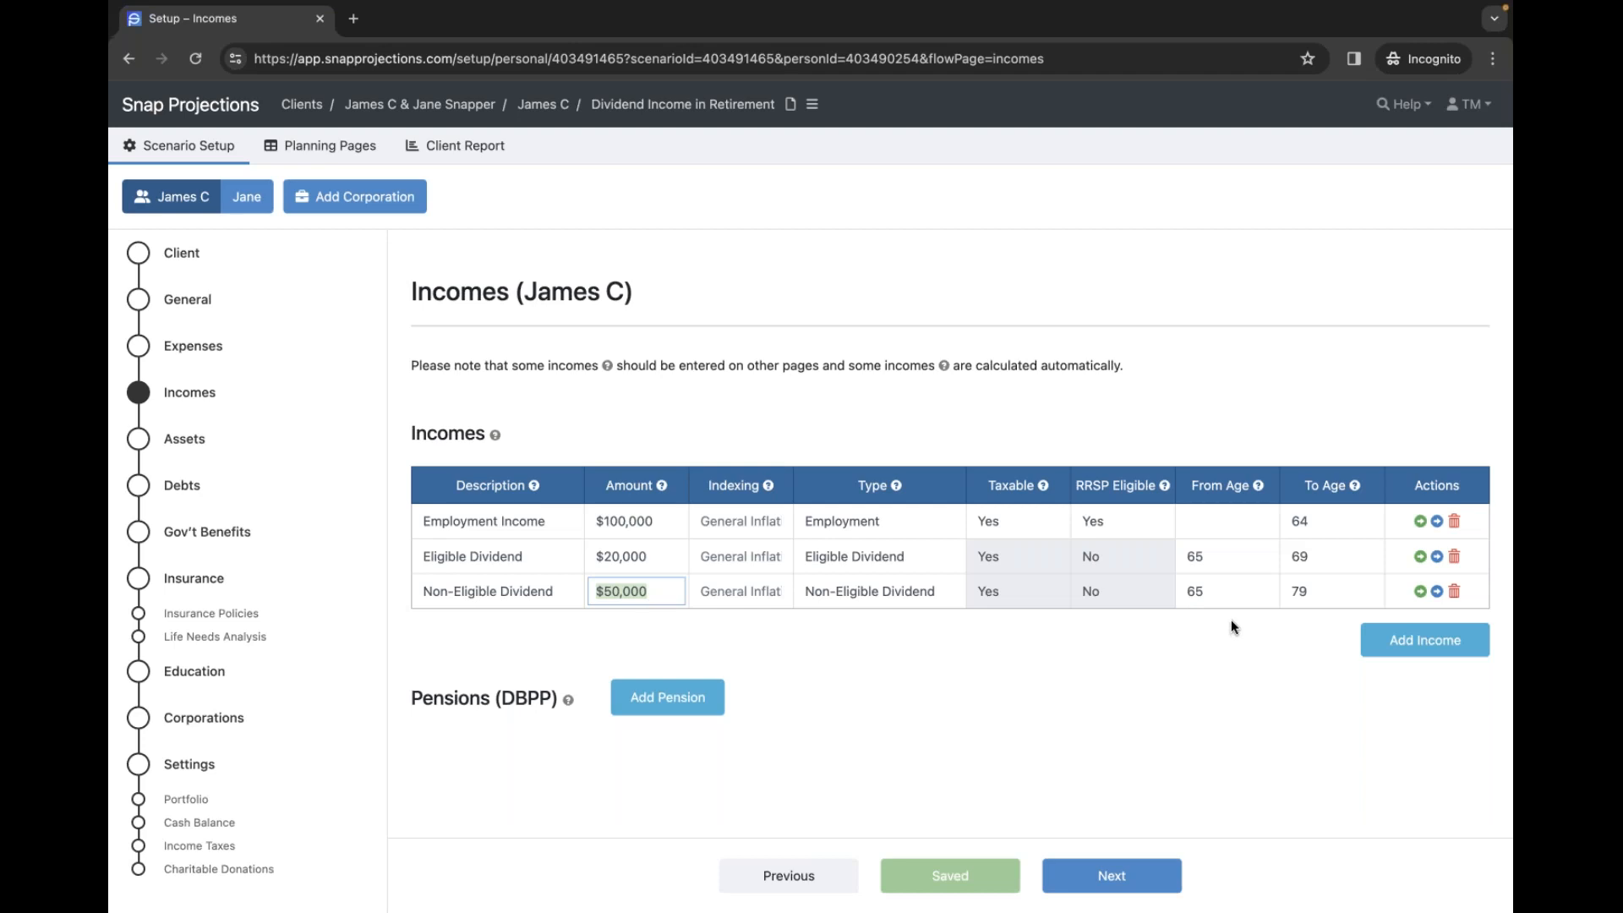
left_click(721, 593)
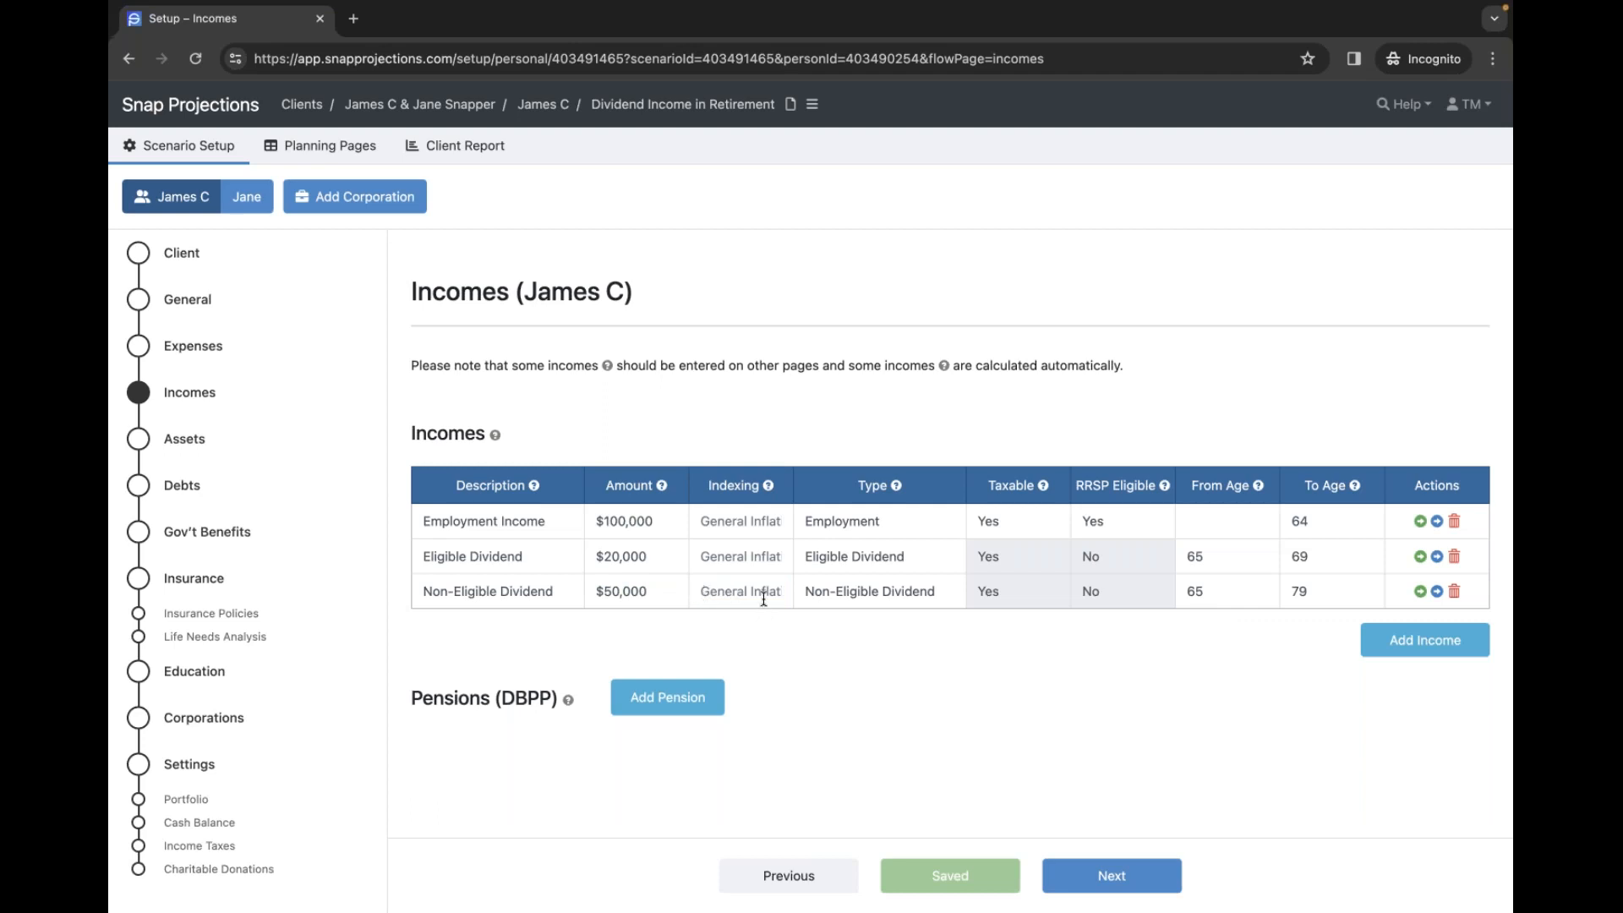
- Set the non-eligible dividend indexing to 0%, then revert it to General Inflation
left_click(749, 596)
type("0")
left_click(799, 618)
left_click(751, 594)
key("BackSpace")
left_click(763, 617)
- Inspect the start date behind From Age 65, leaving it and the $20,000 amount unchanged
left_click(1264, 558)
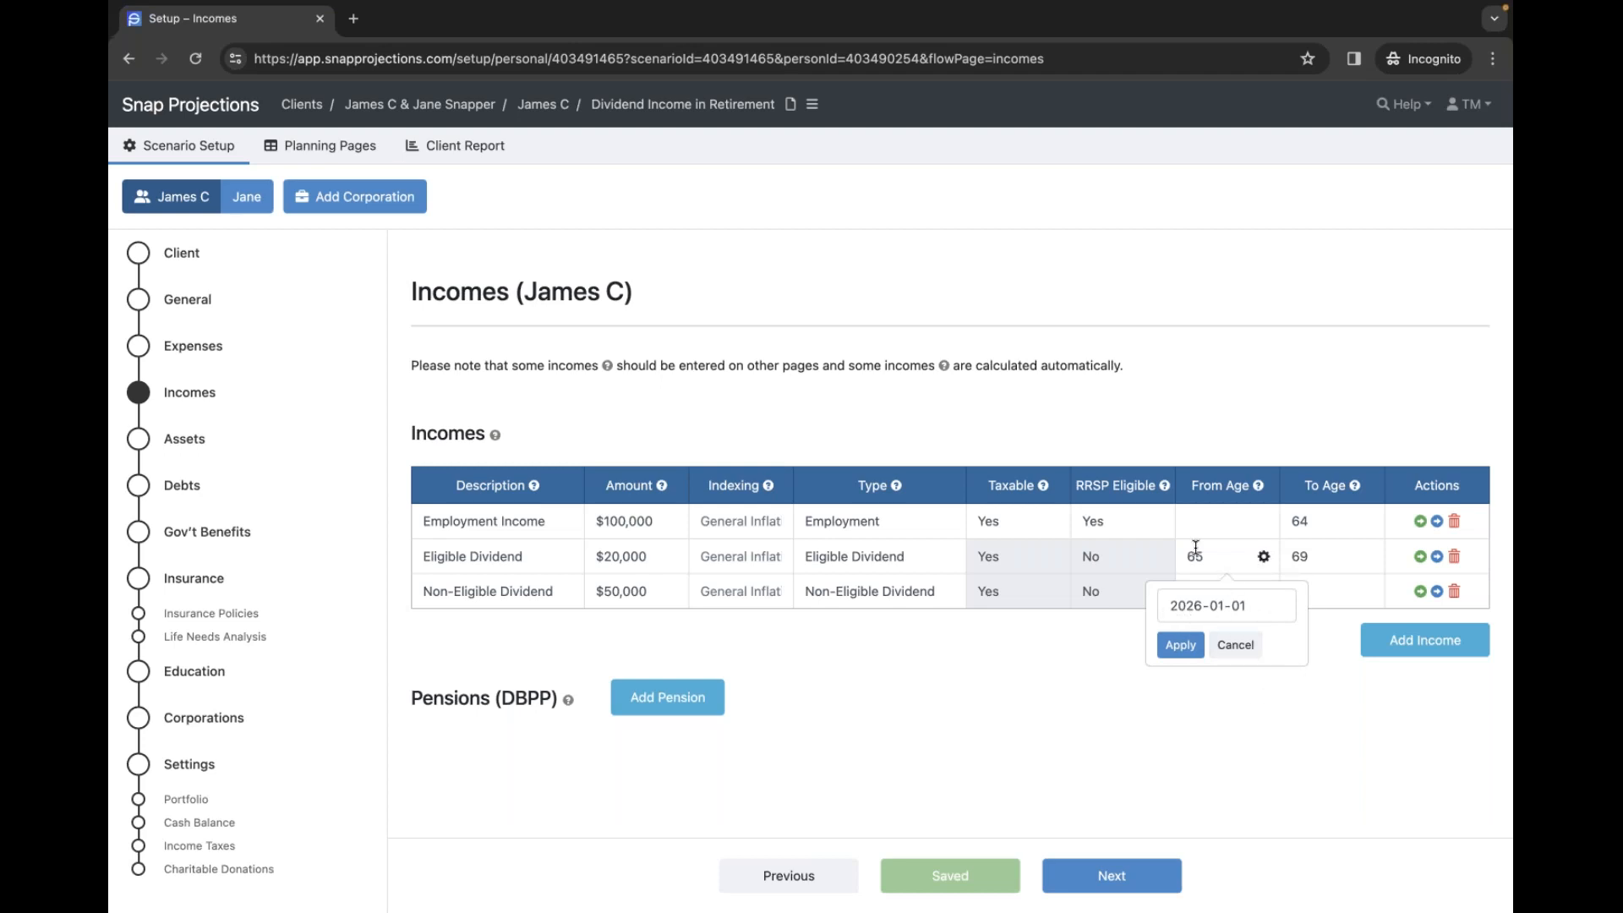
left_click(1250, 656)
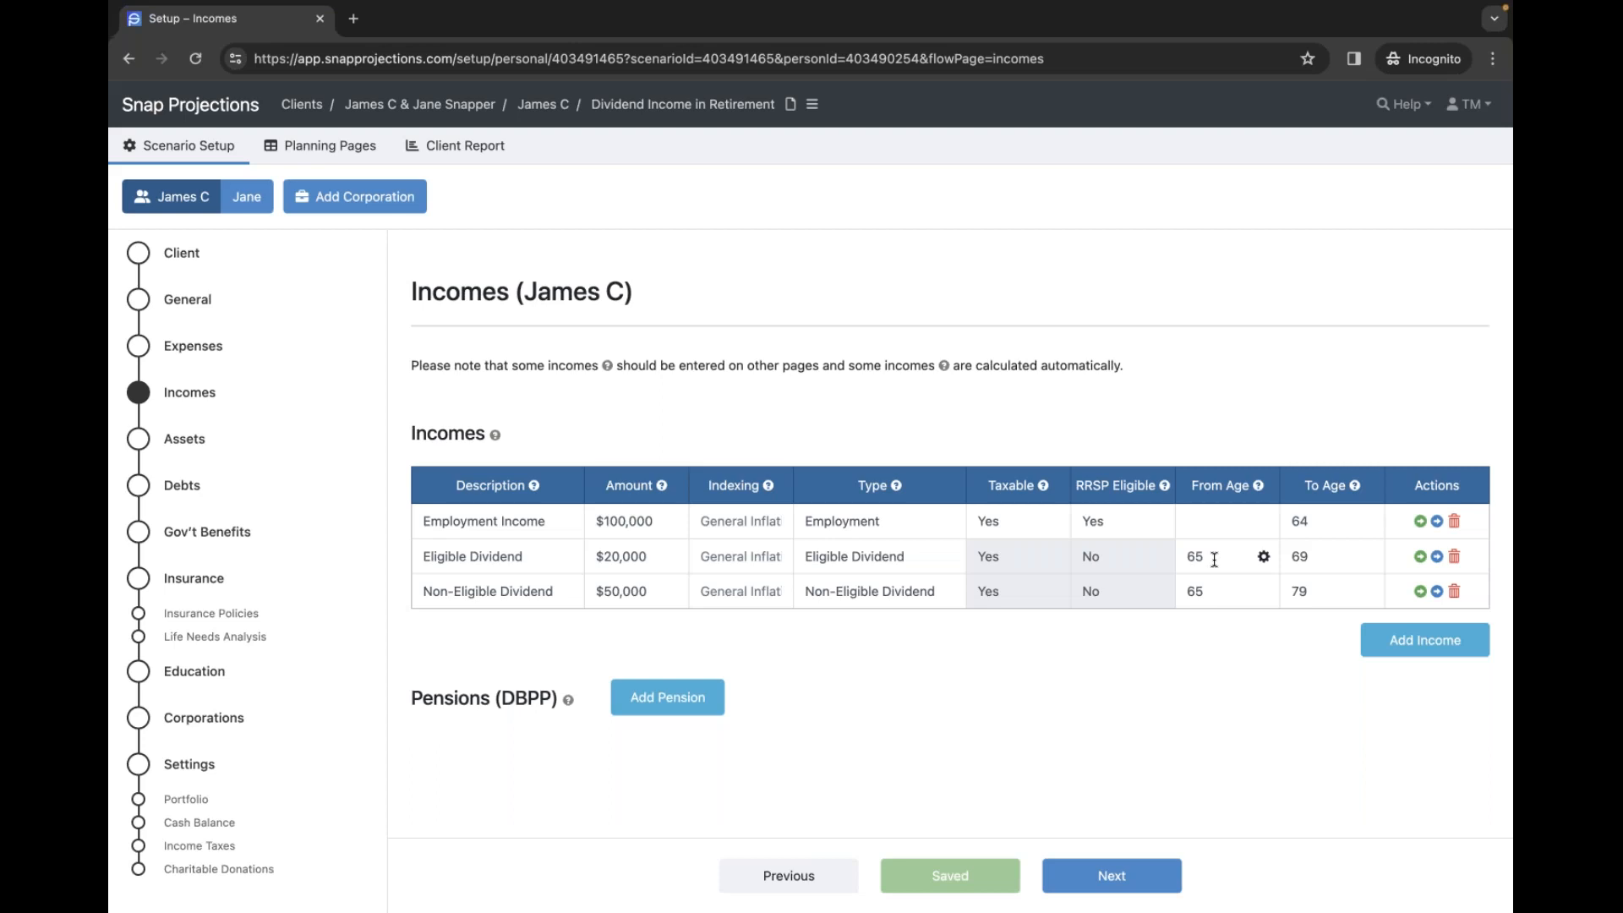
left_click(654, 555)
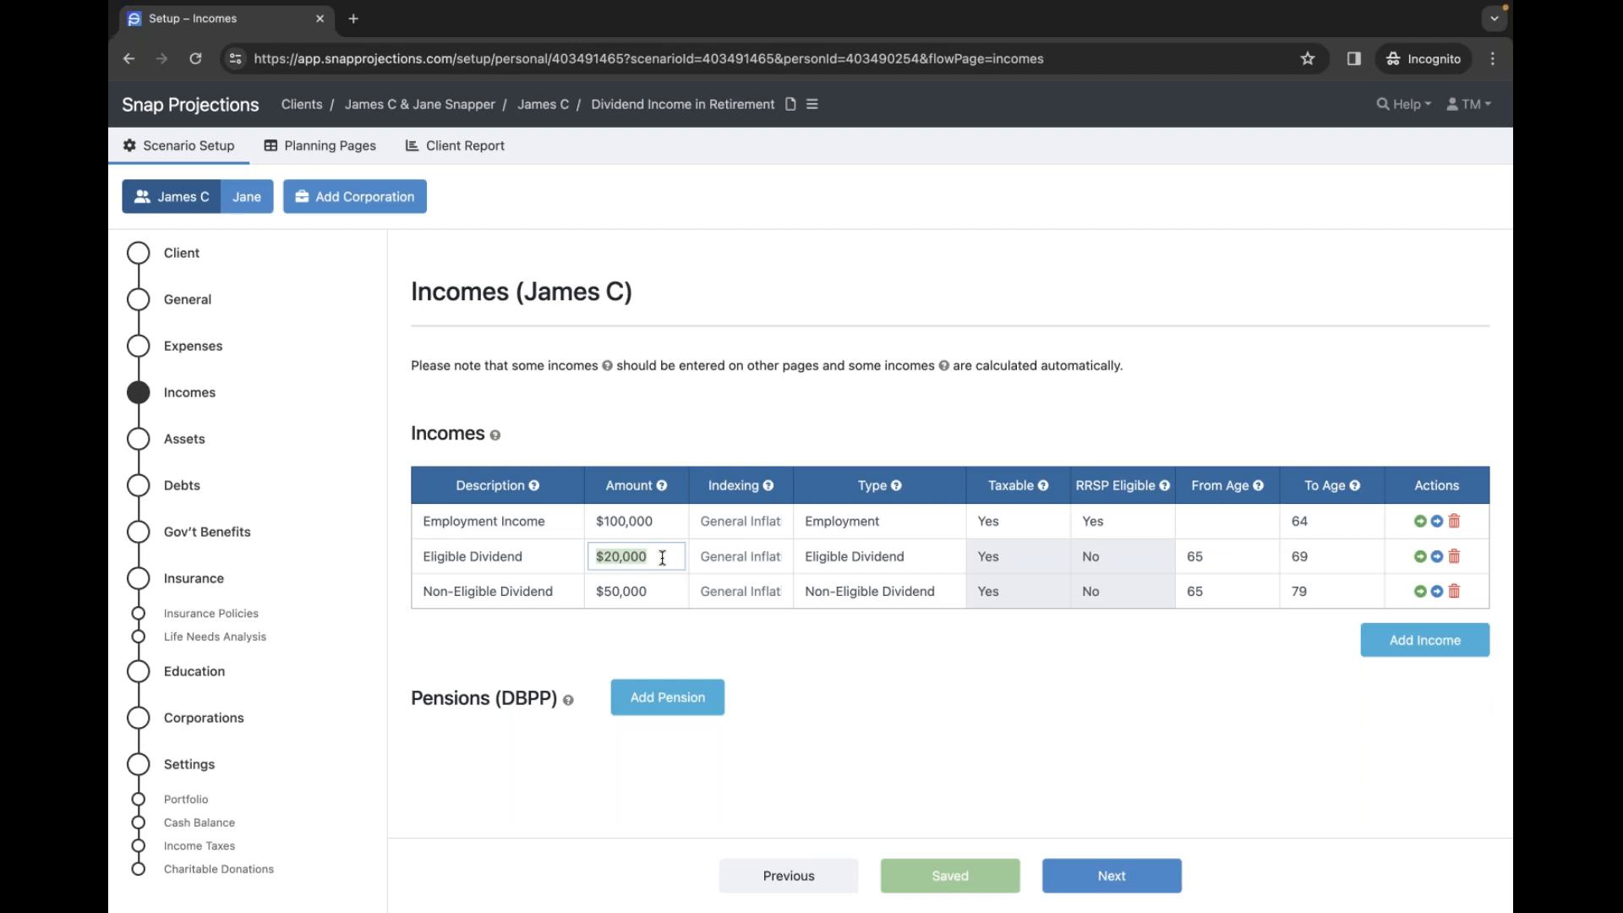
left_click(661, 560)
left_click(814, 648)
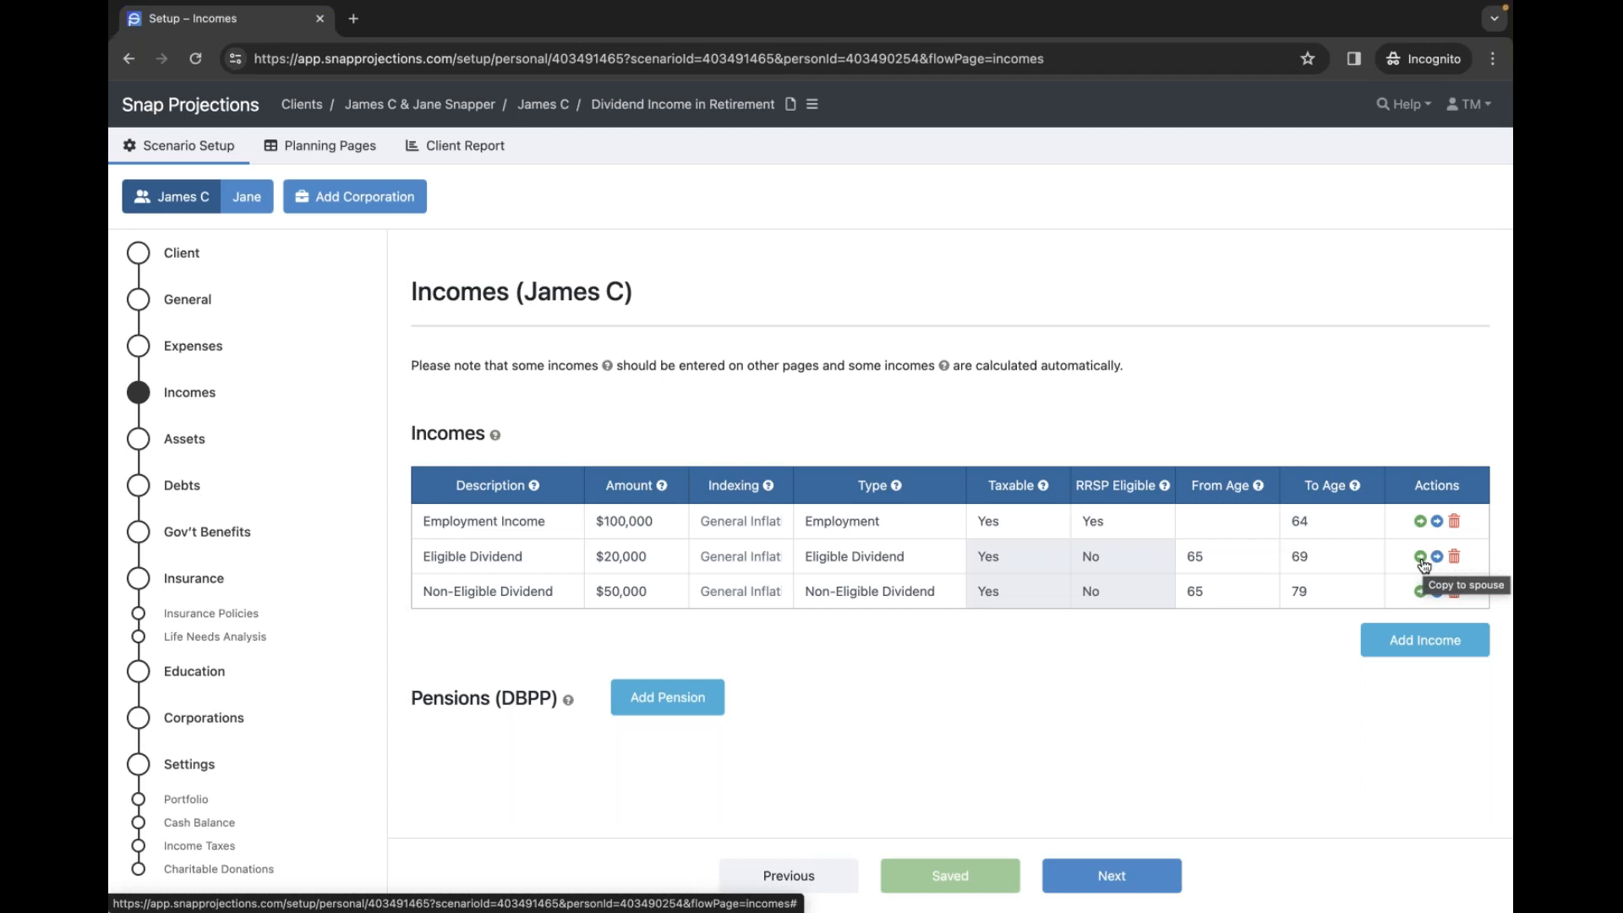
- View the spouse's $70,000 employment and age-63 dividend incomes, then open Planning Pages
left_click(247, 196)
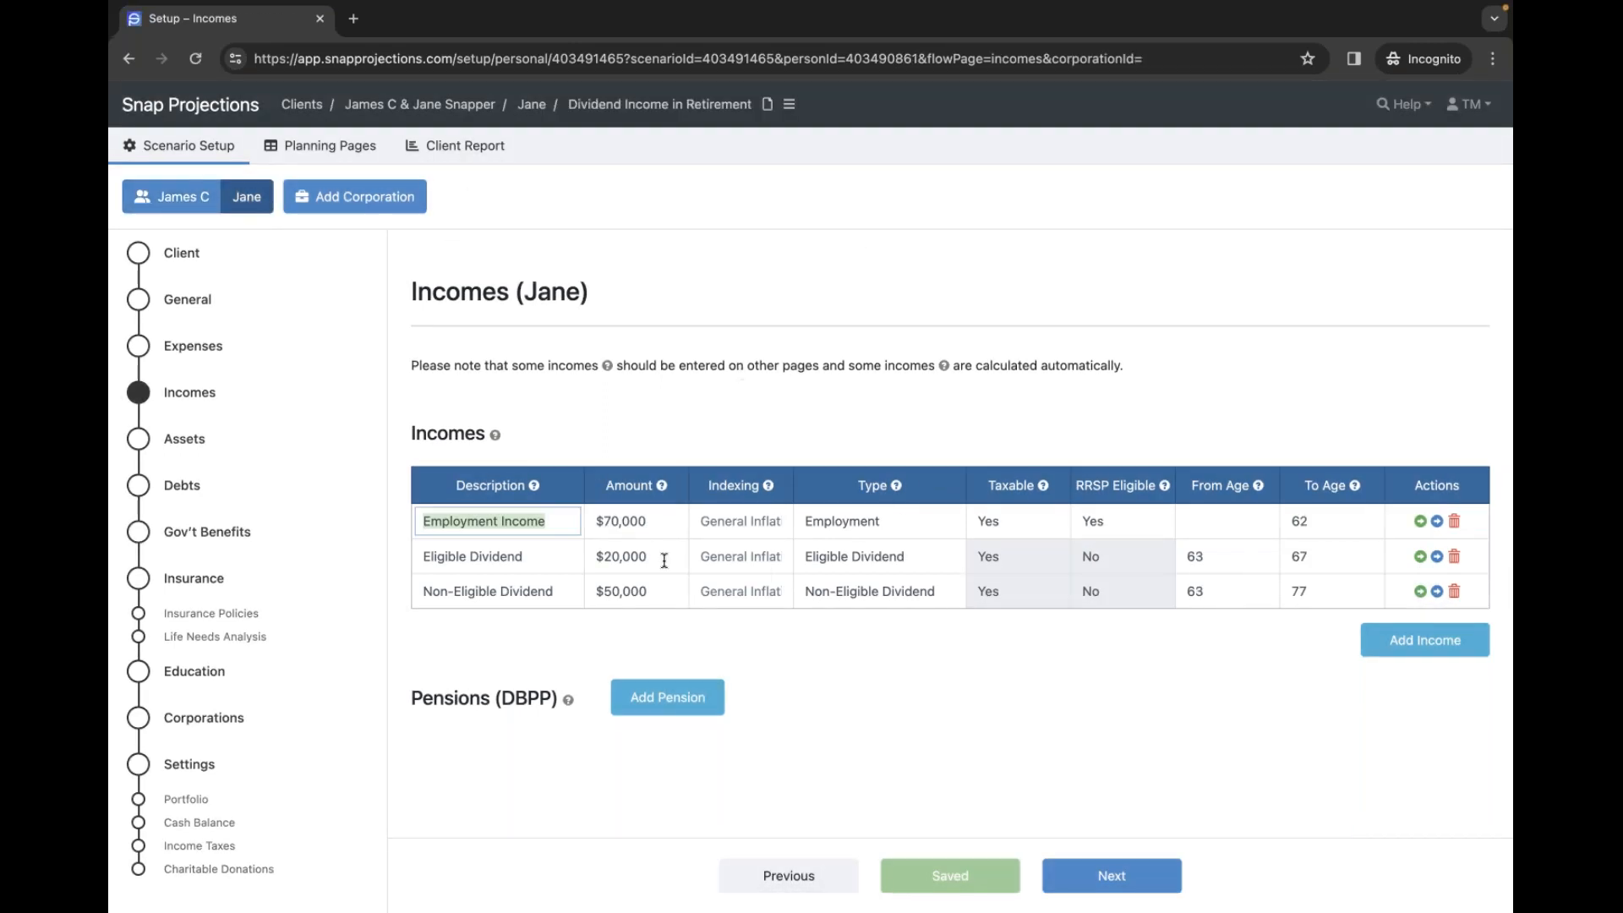
left_click(779, 630)
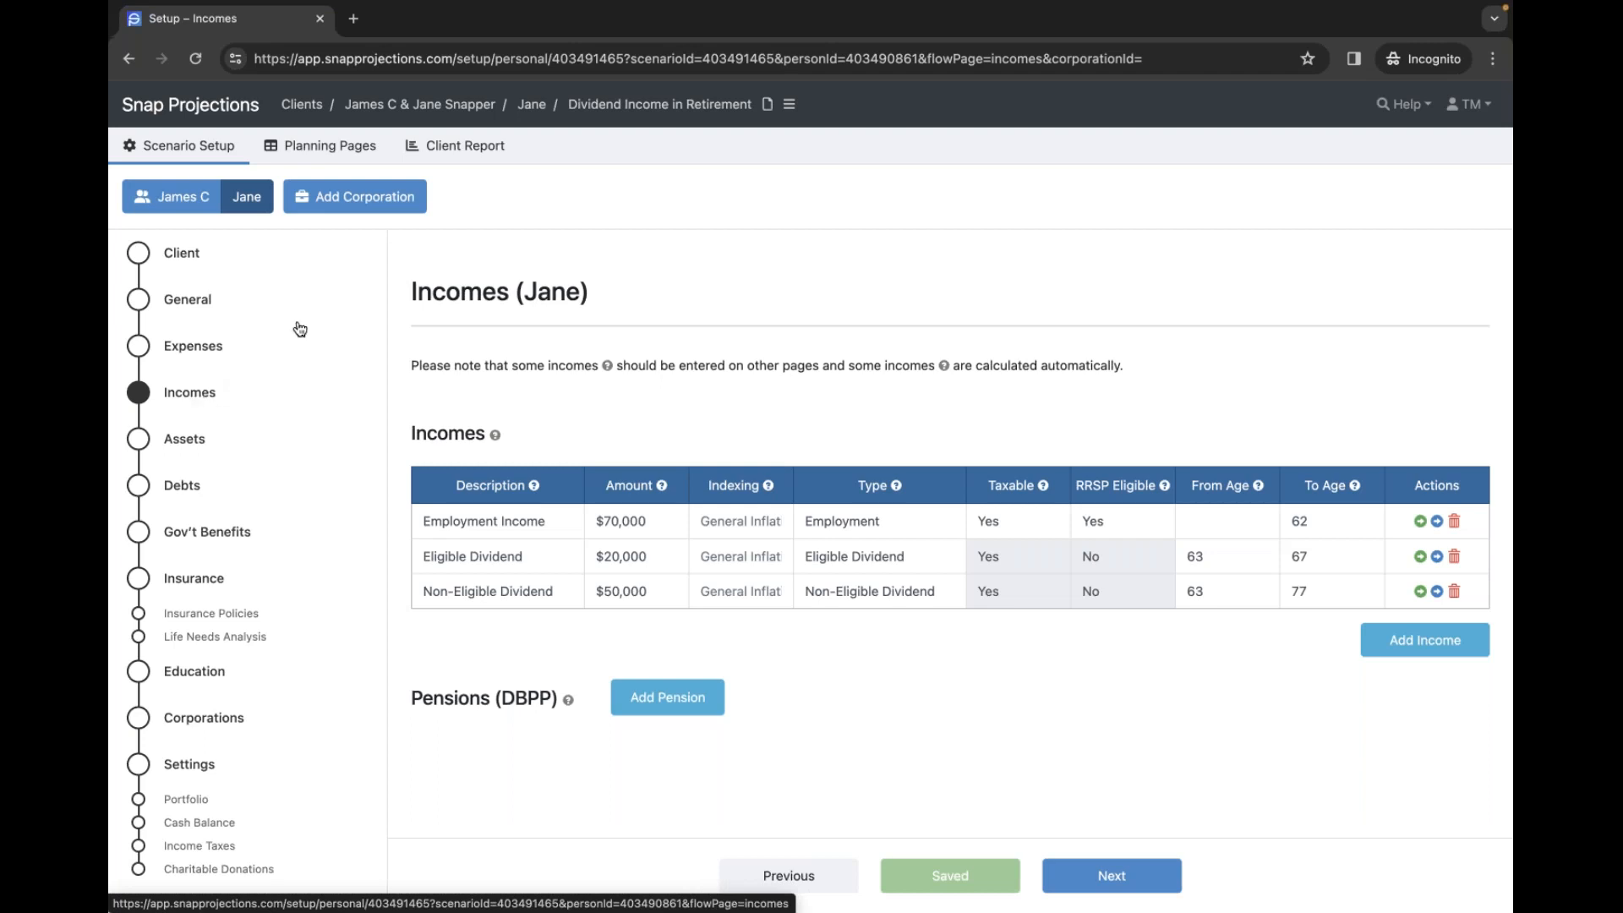
left_click(325, 149)
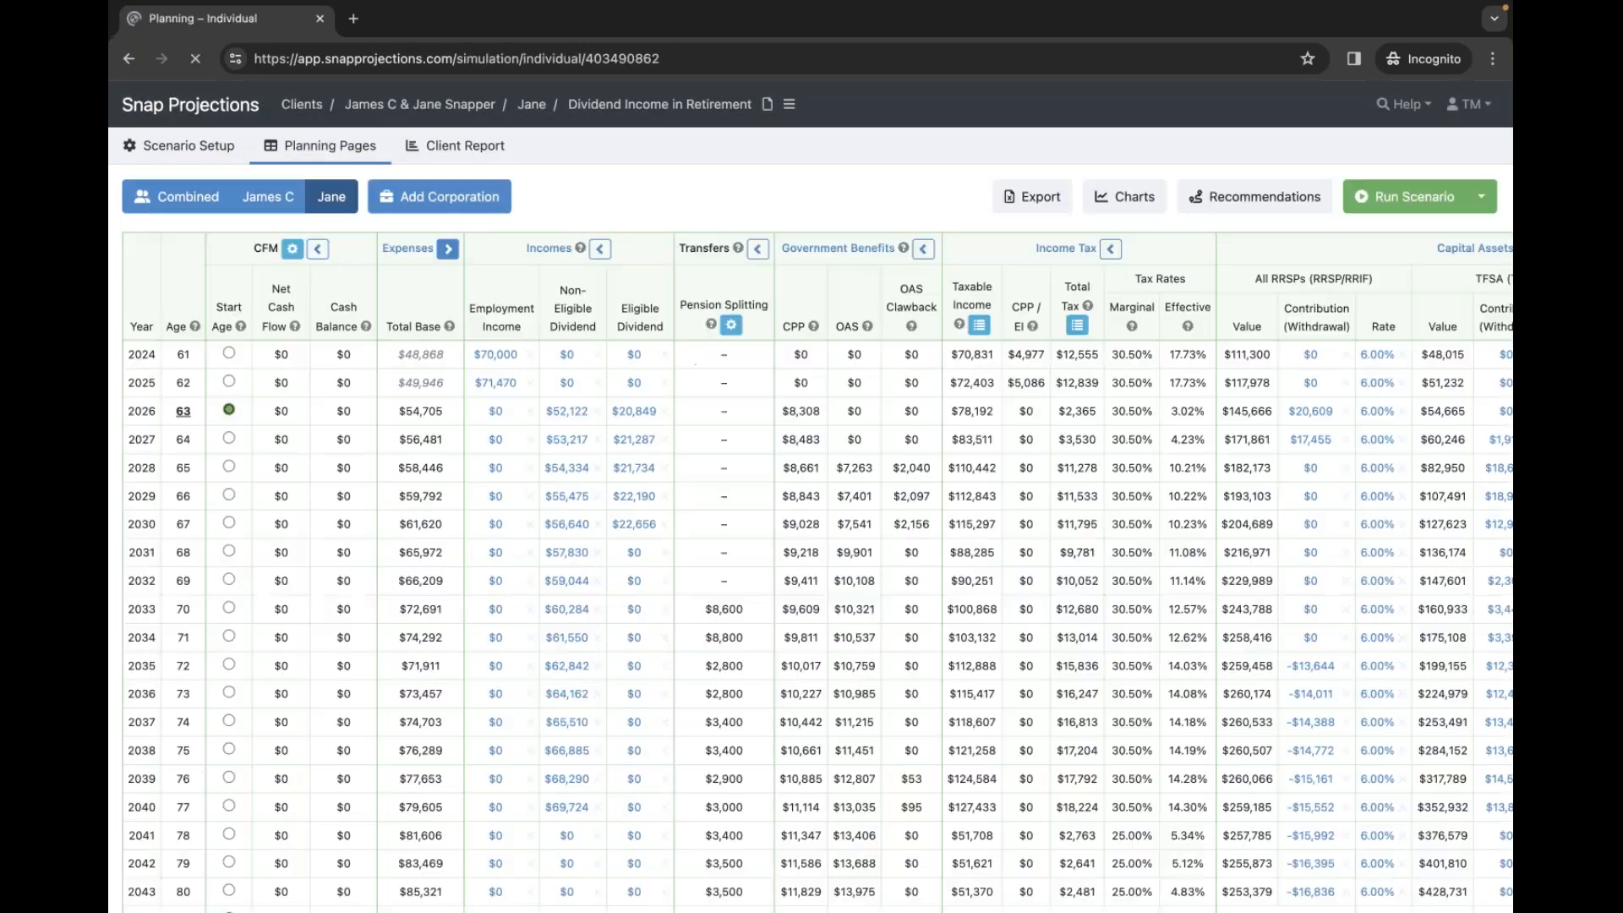
- Show the Combined year-by-year projection for both spouses
left_click(182, 196)
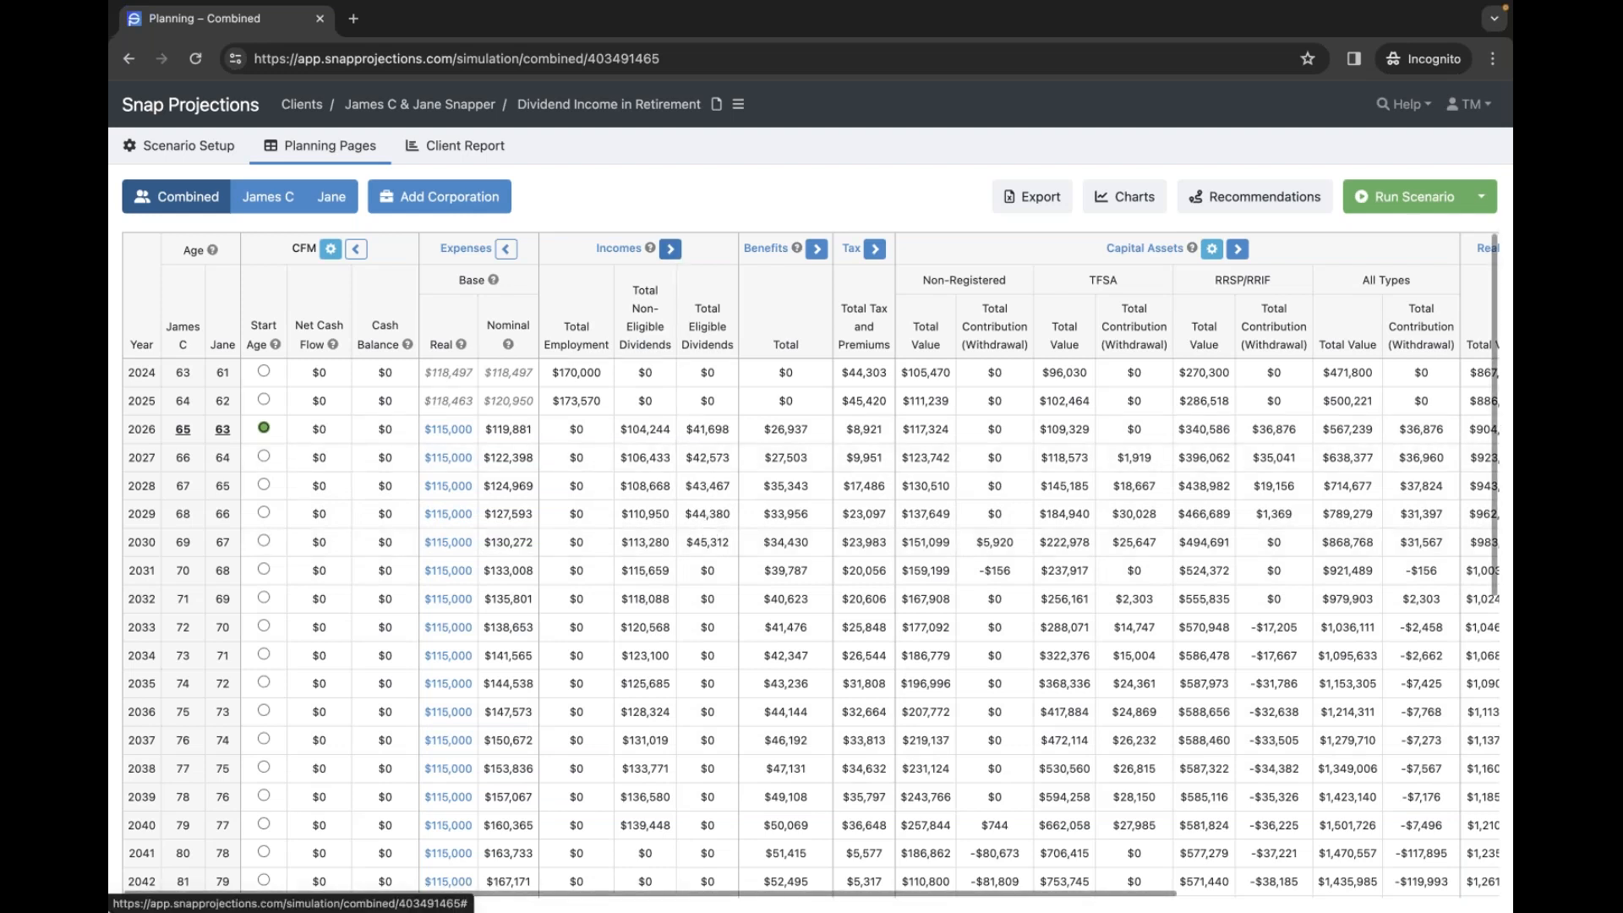
- Split combined incomes into per-spouse columns, then view the primary client's individual projection
left_click(672, 250)
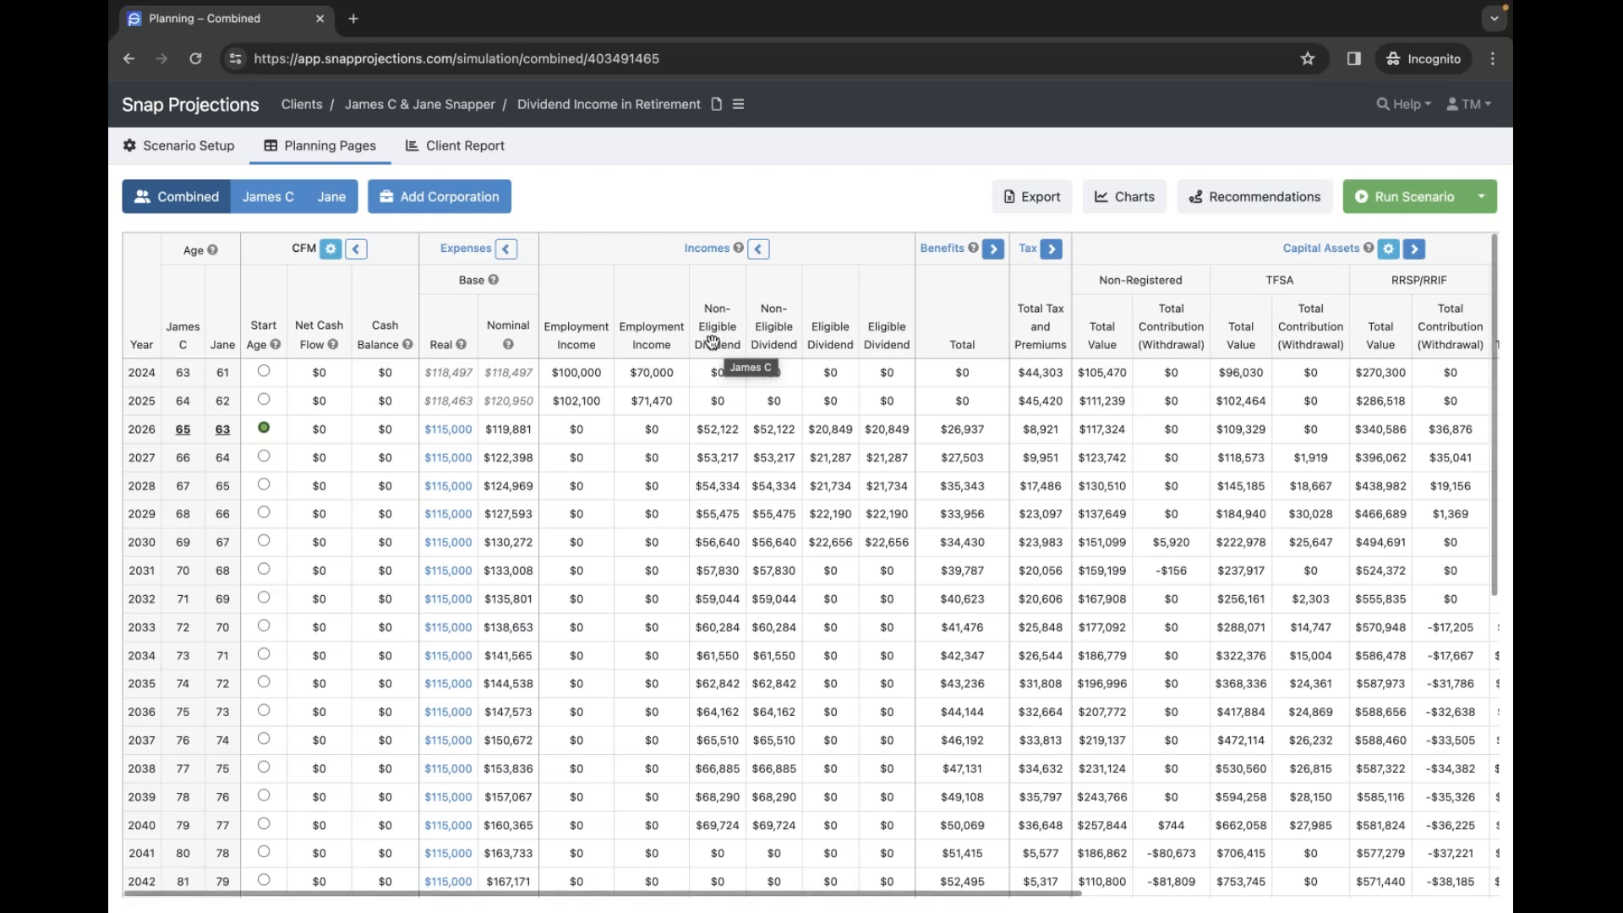
left_click(241, 196)
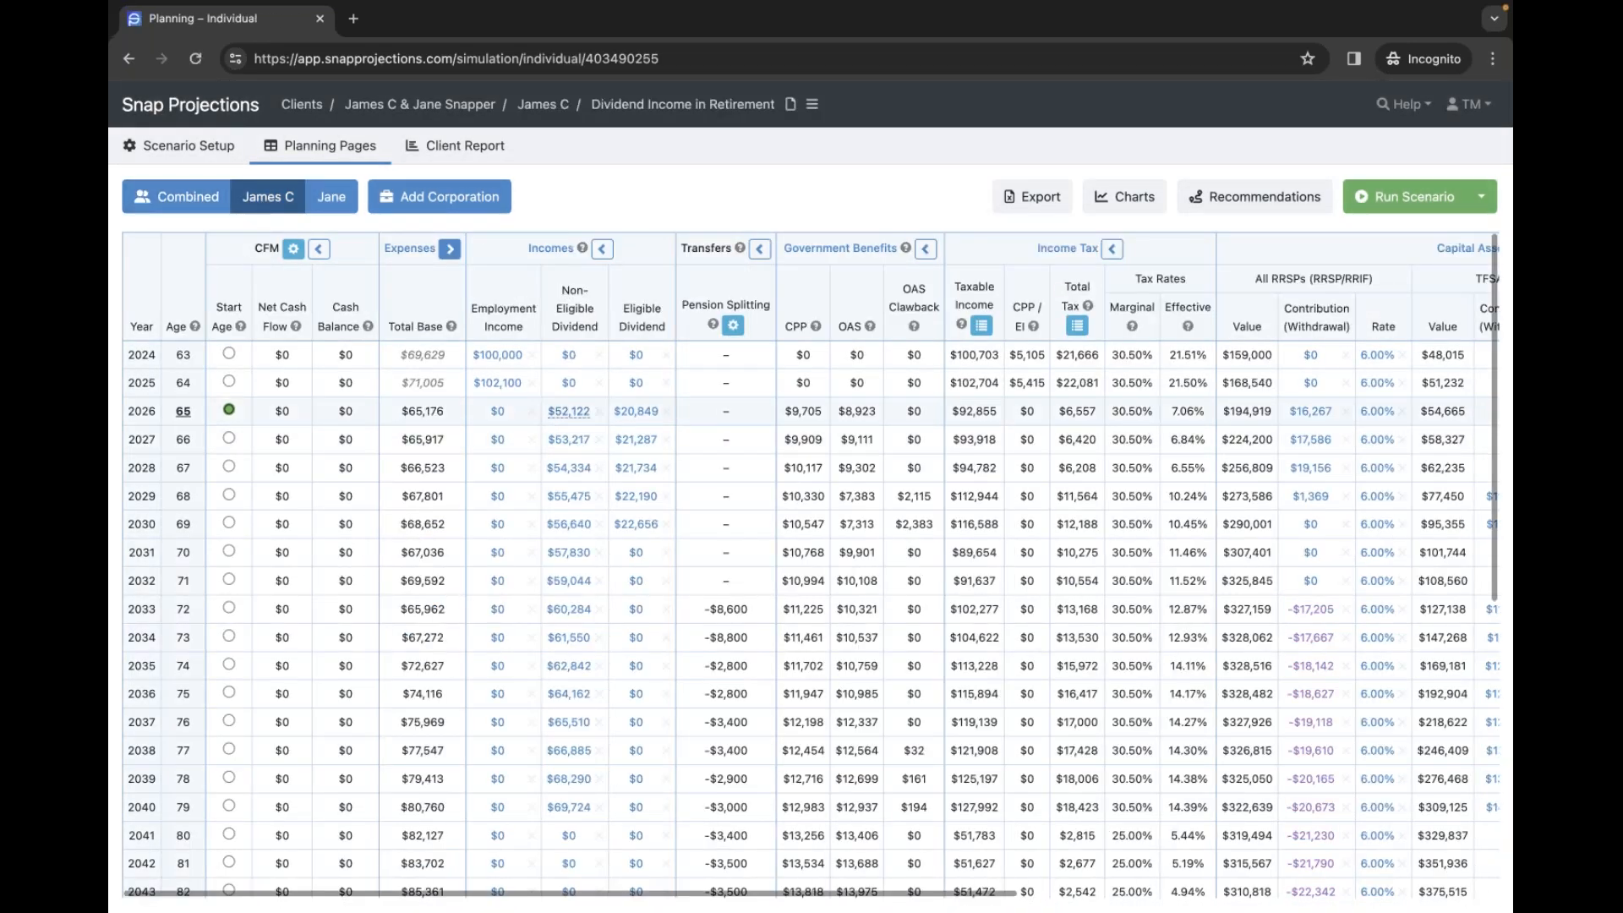
- Open the 2026 $52,122 non-eligible dividend income entry and cancel without changes
left_click(569, 411)
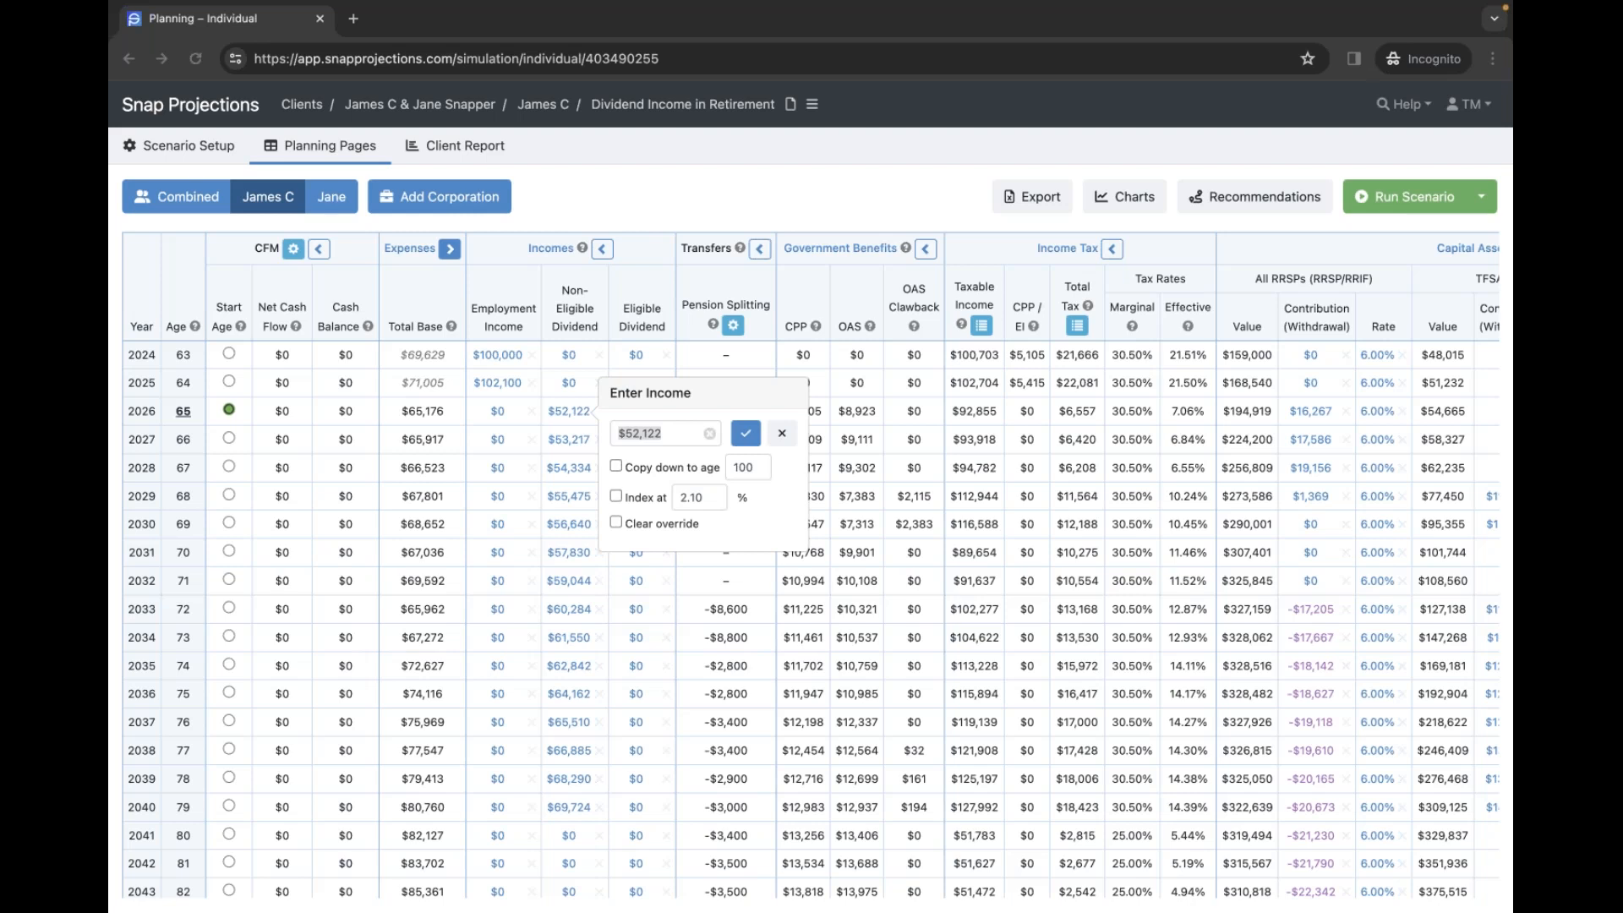
left_click(693, 216)
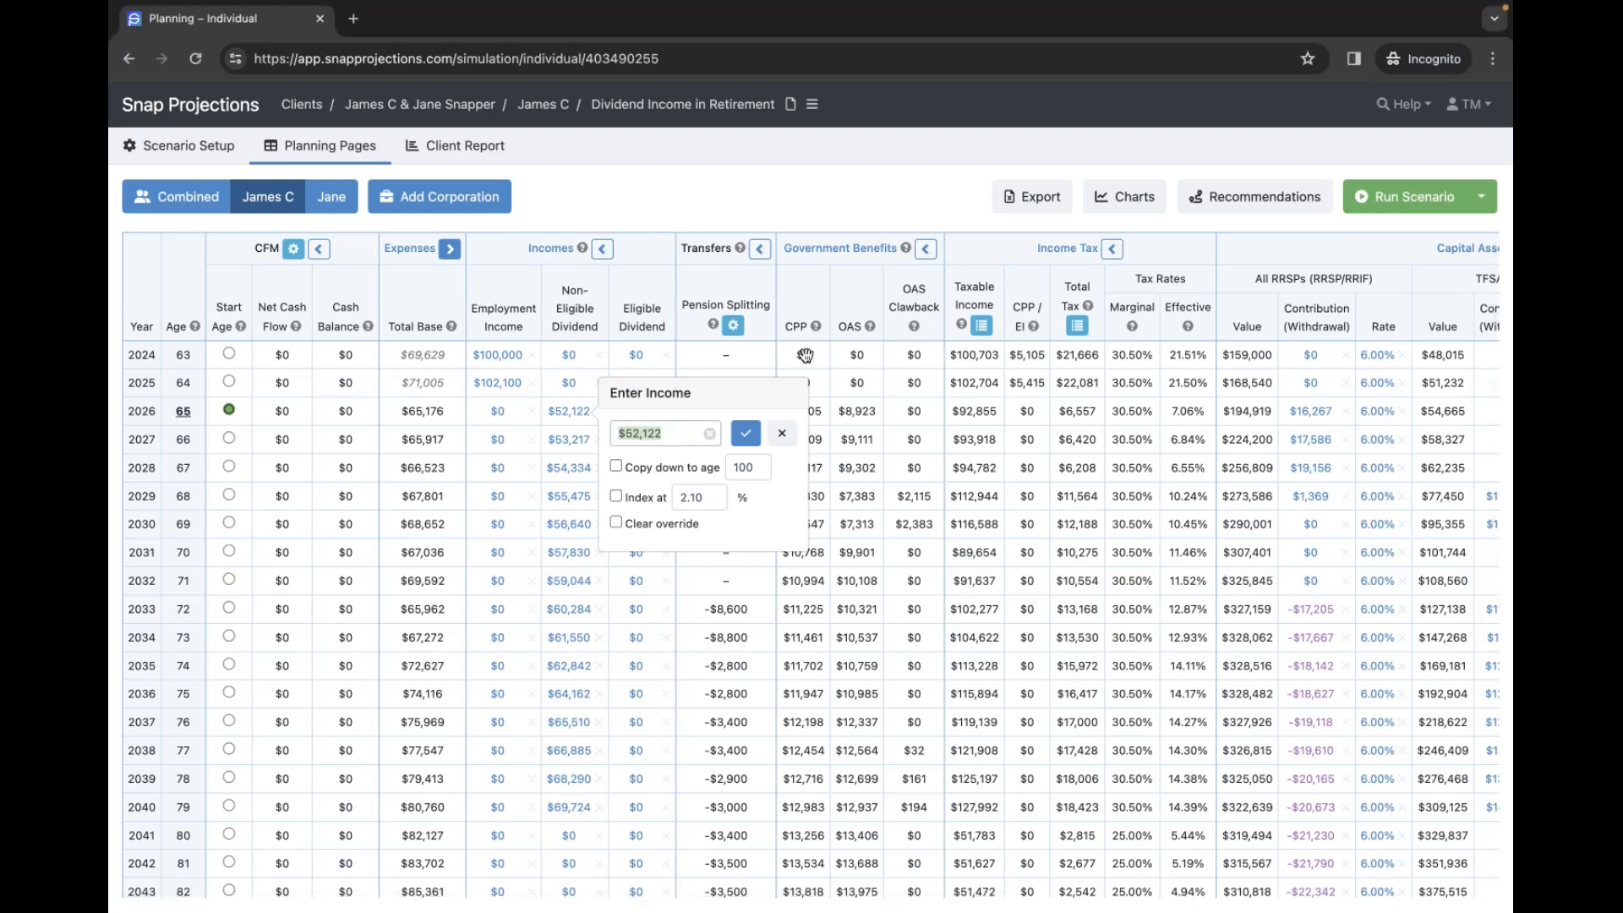
left_click(808, 355)
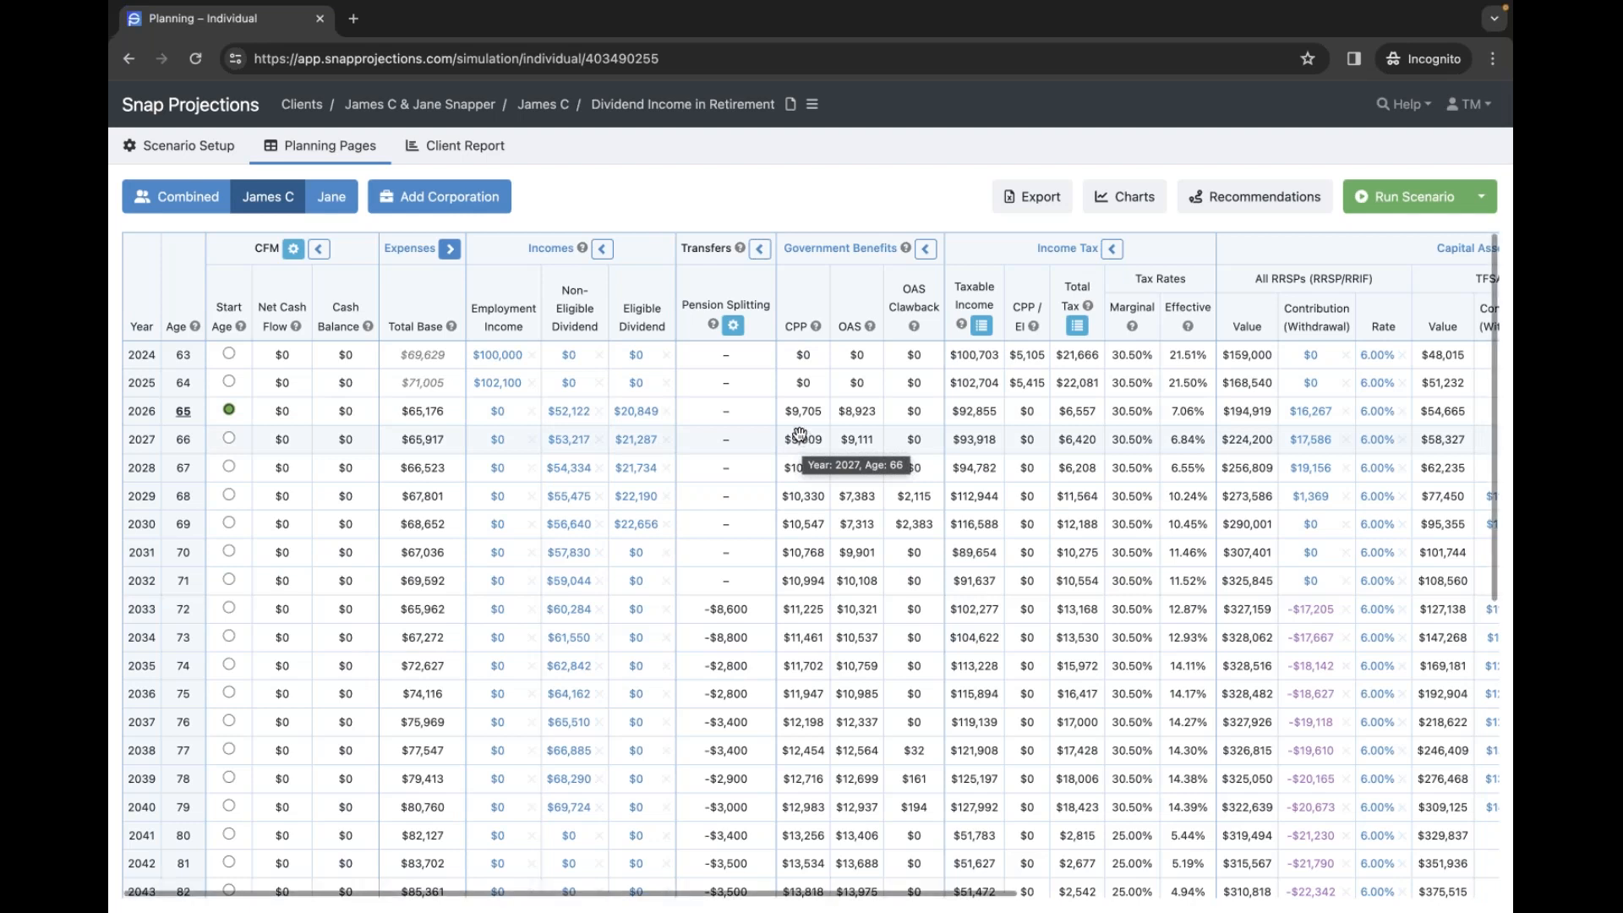
- Return to the client list, then advance to the next couple's case-summary slide
left_click(309, 109)
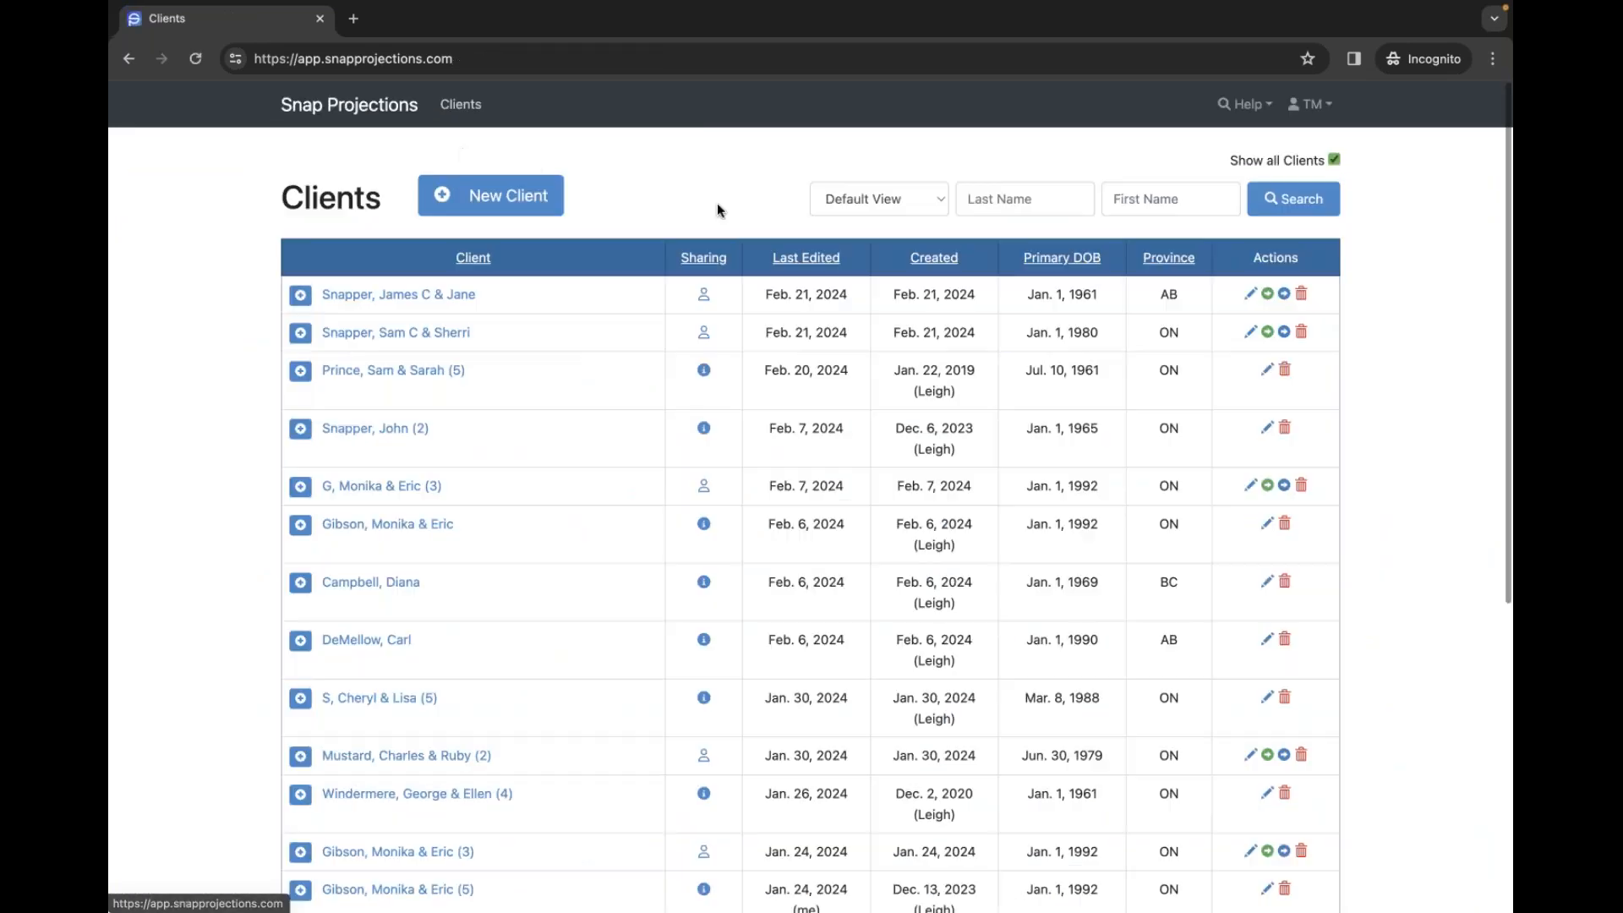
key("ctrl+Left")
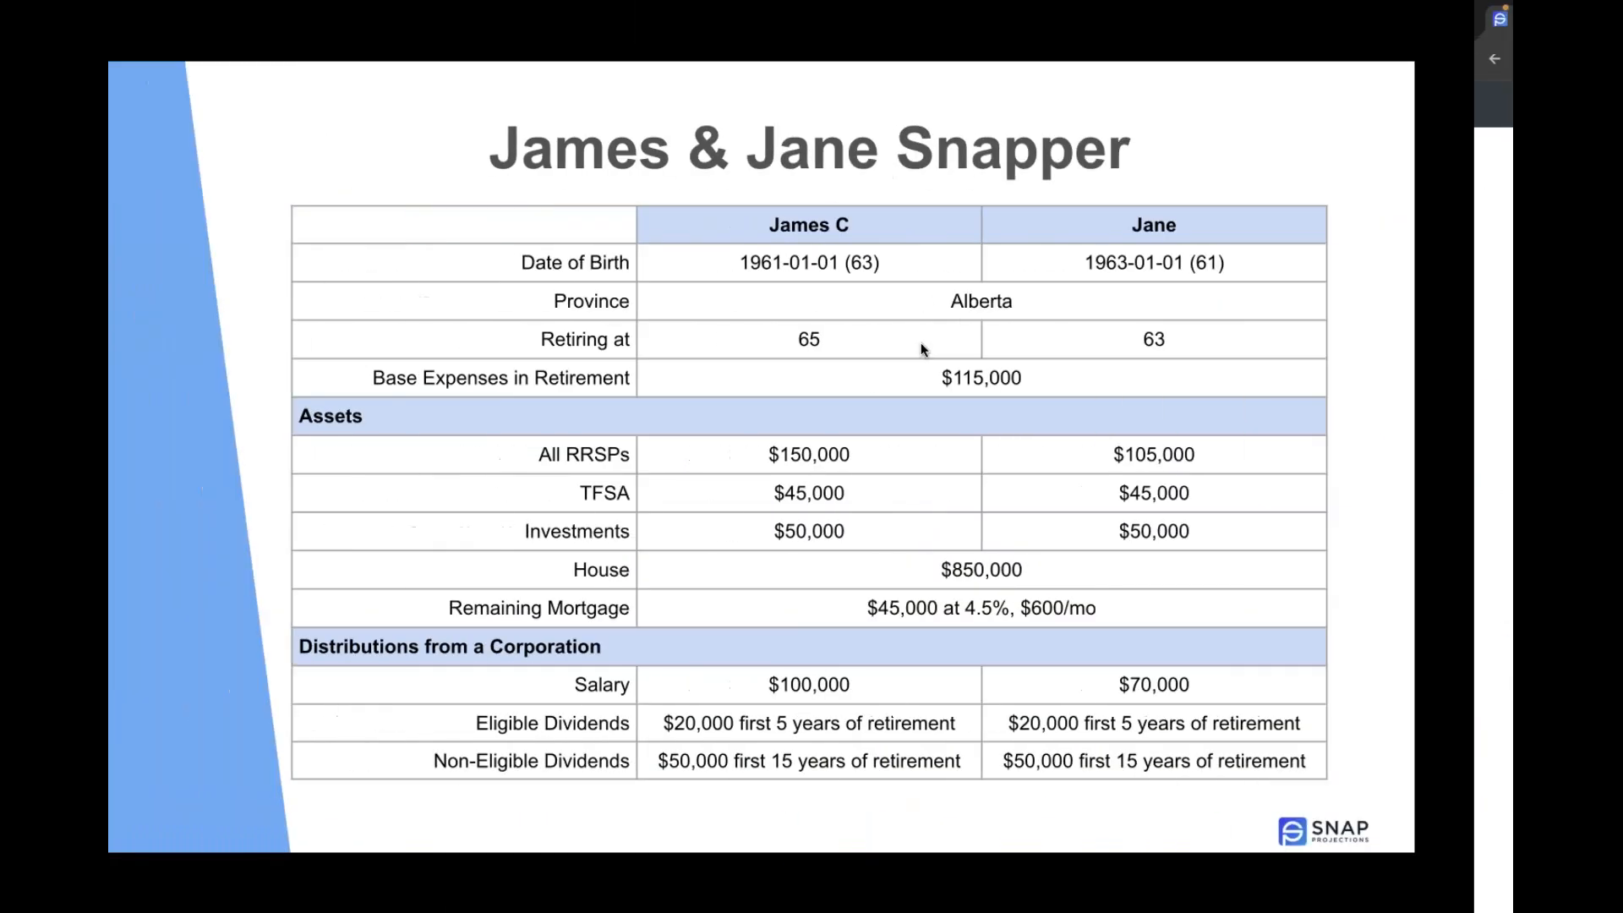
key("Right")
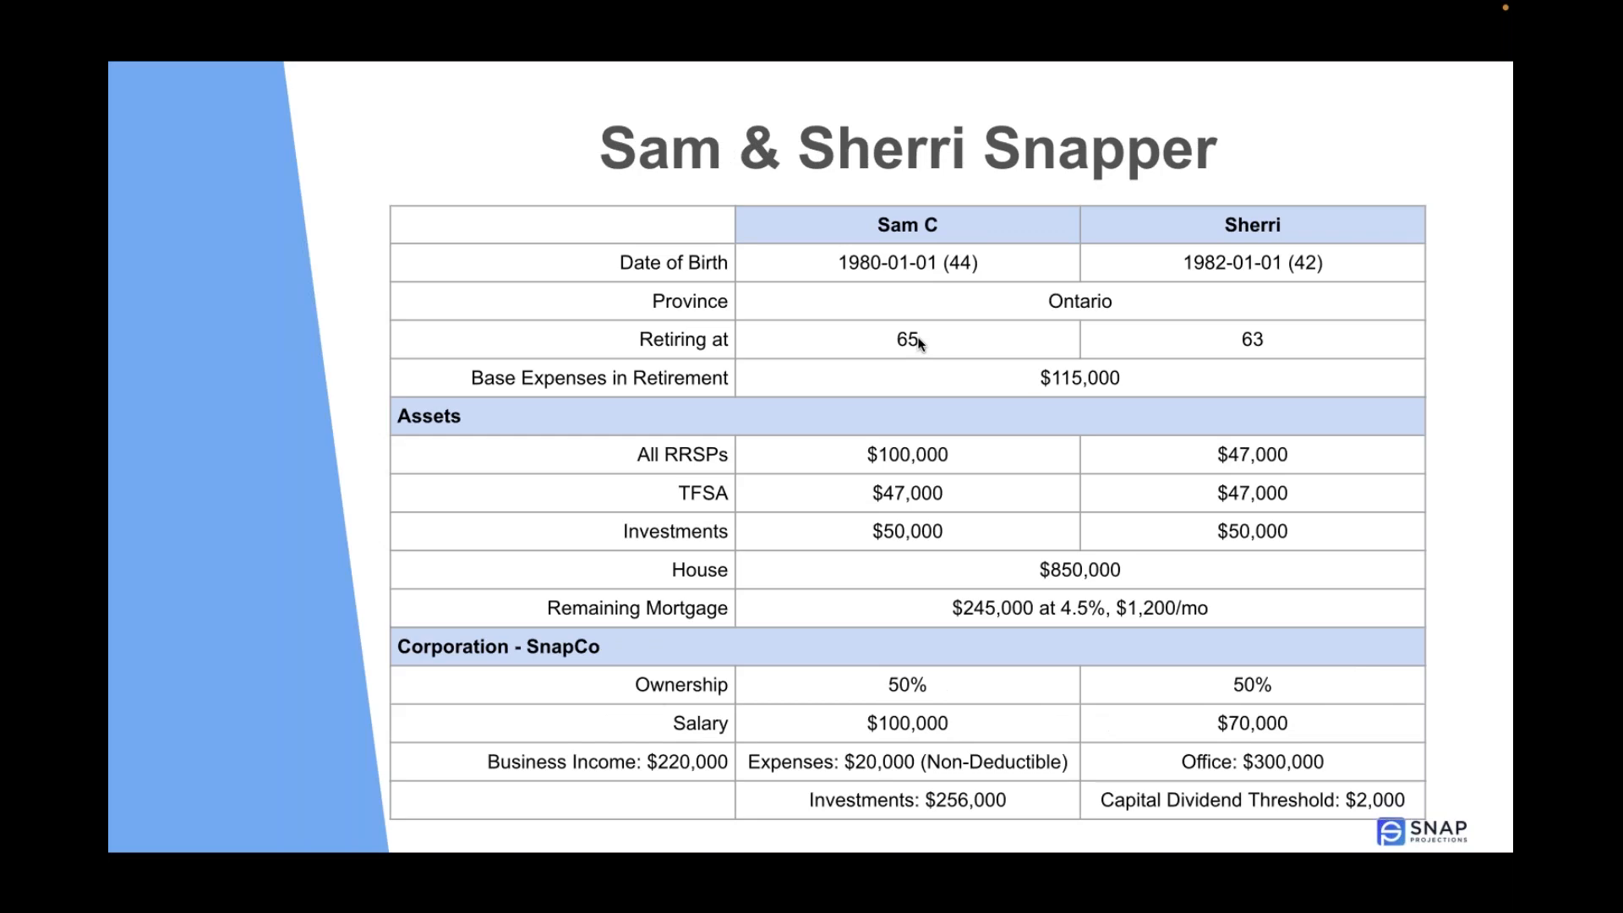
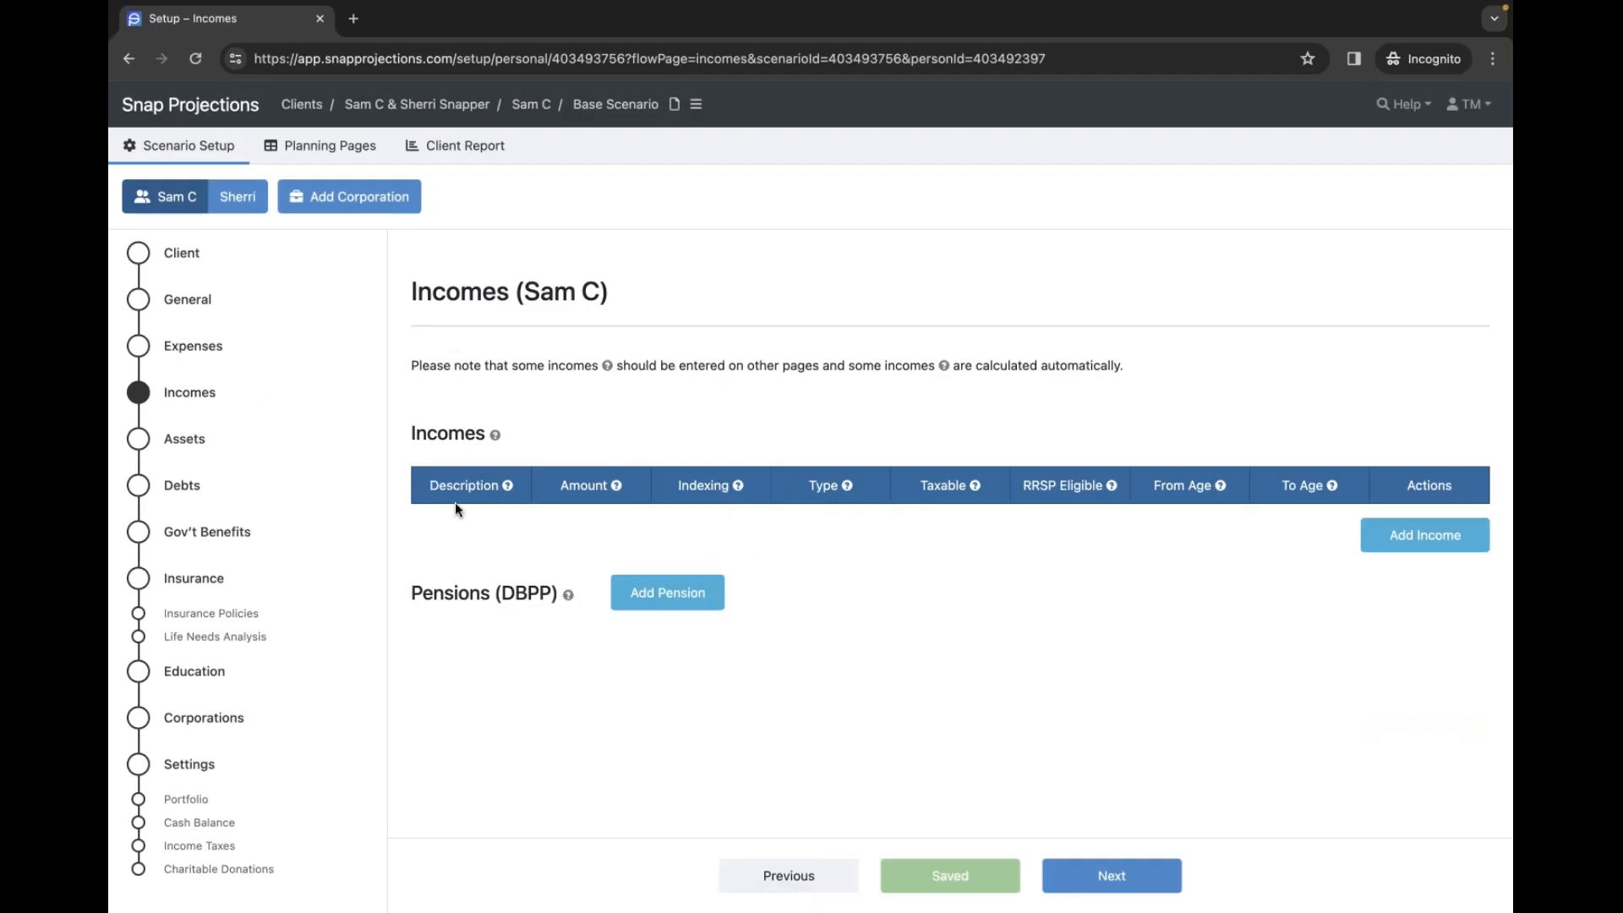
- Switch to the second spouse's incomes, then go to the scenario's Corporations setup page
left_click(232, 198)
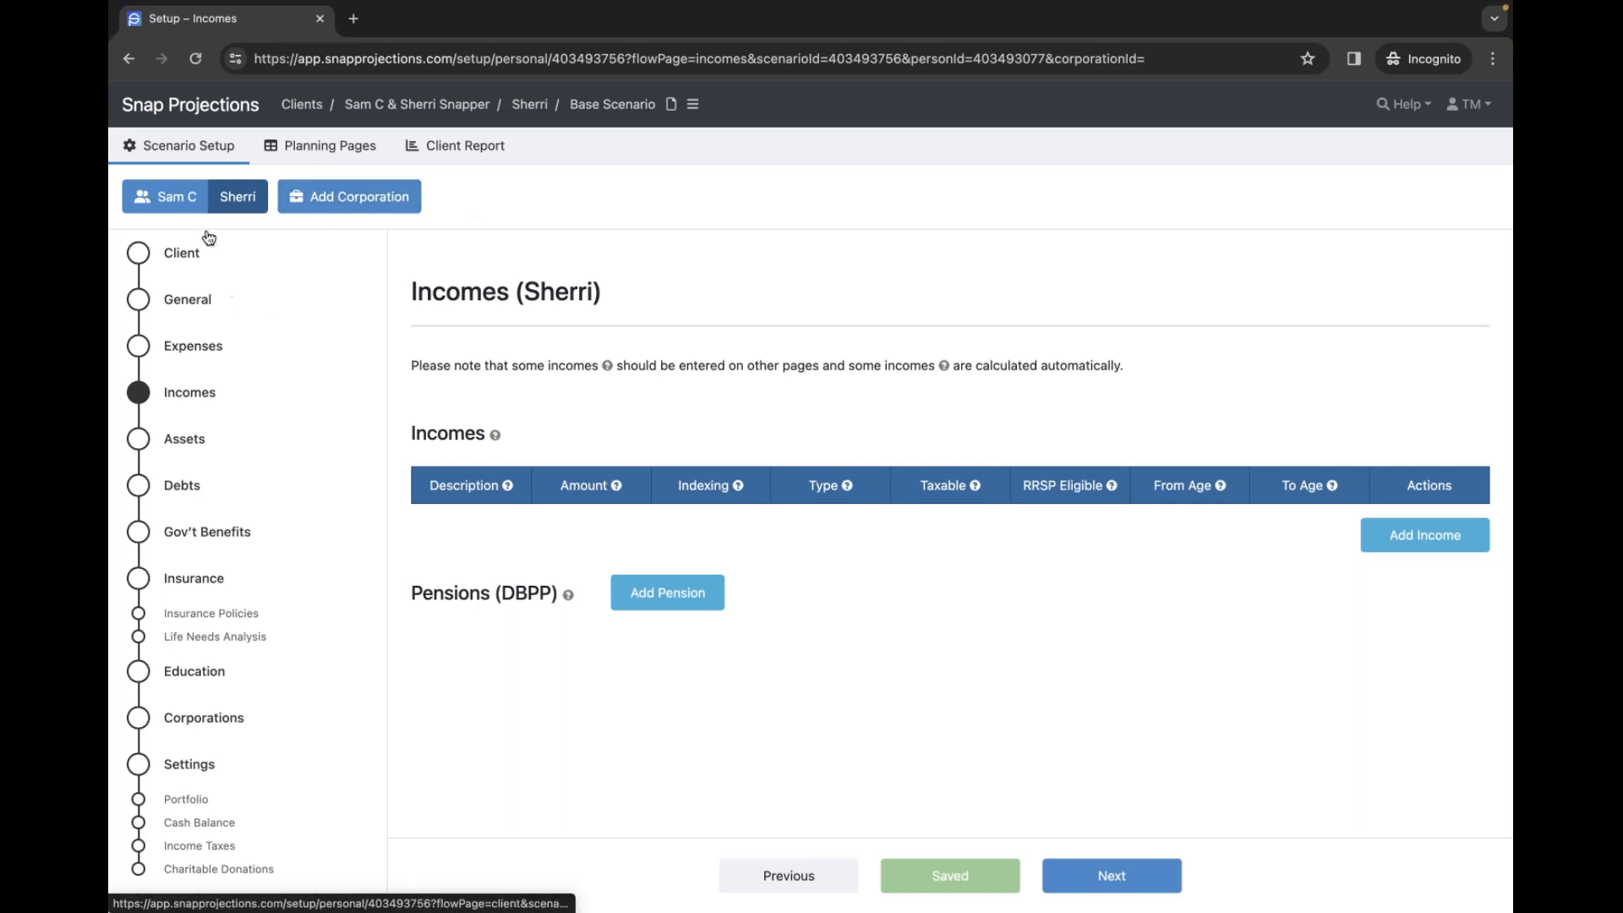
left_click(196, 721)
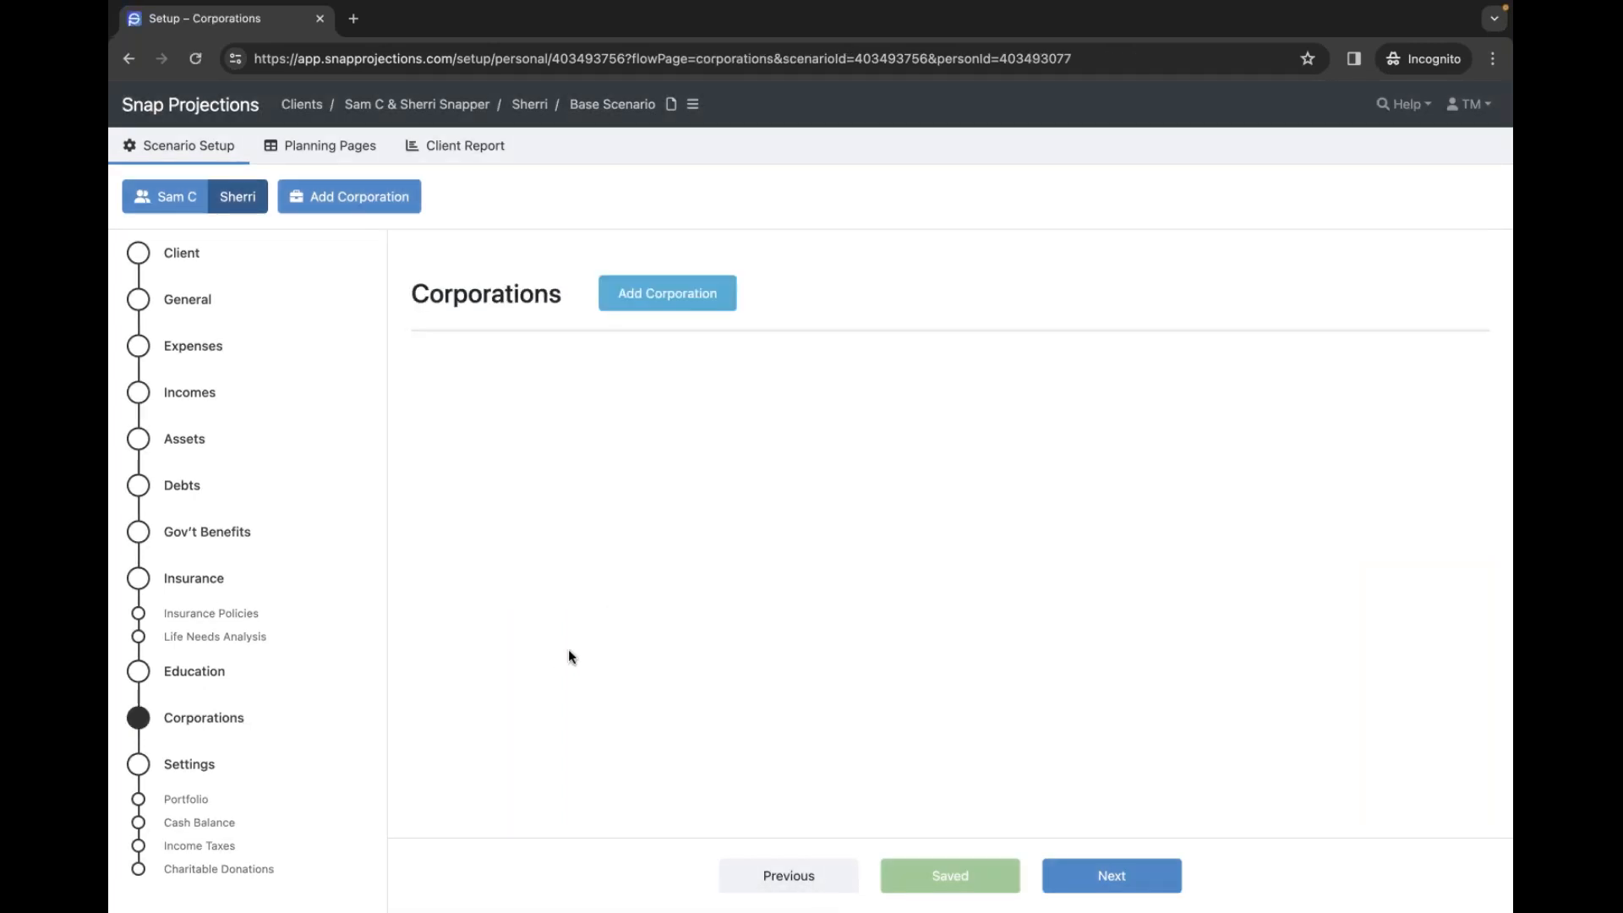
- Add a new corporation named SnapCo
left_click(651, 301)
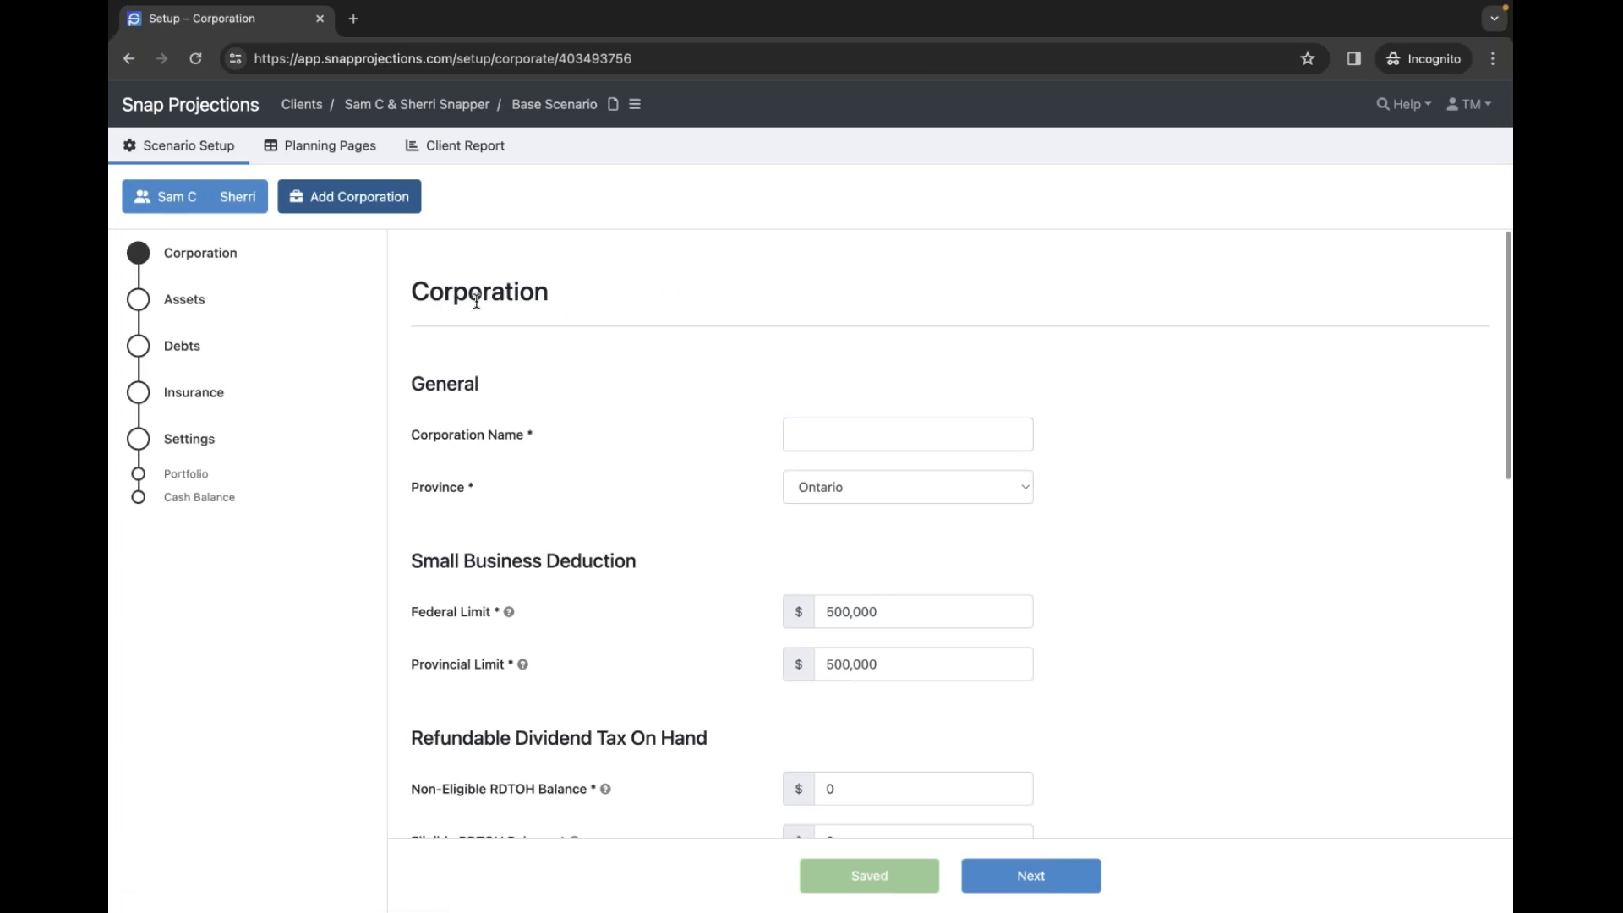
left_click(805, 435)
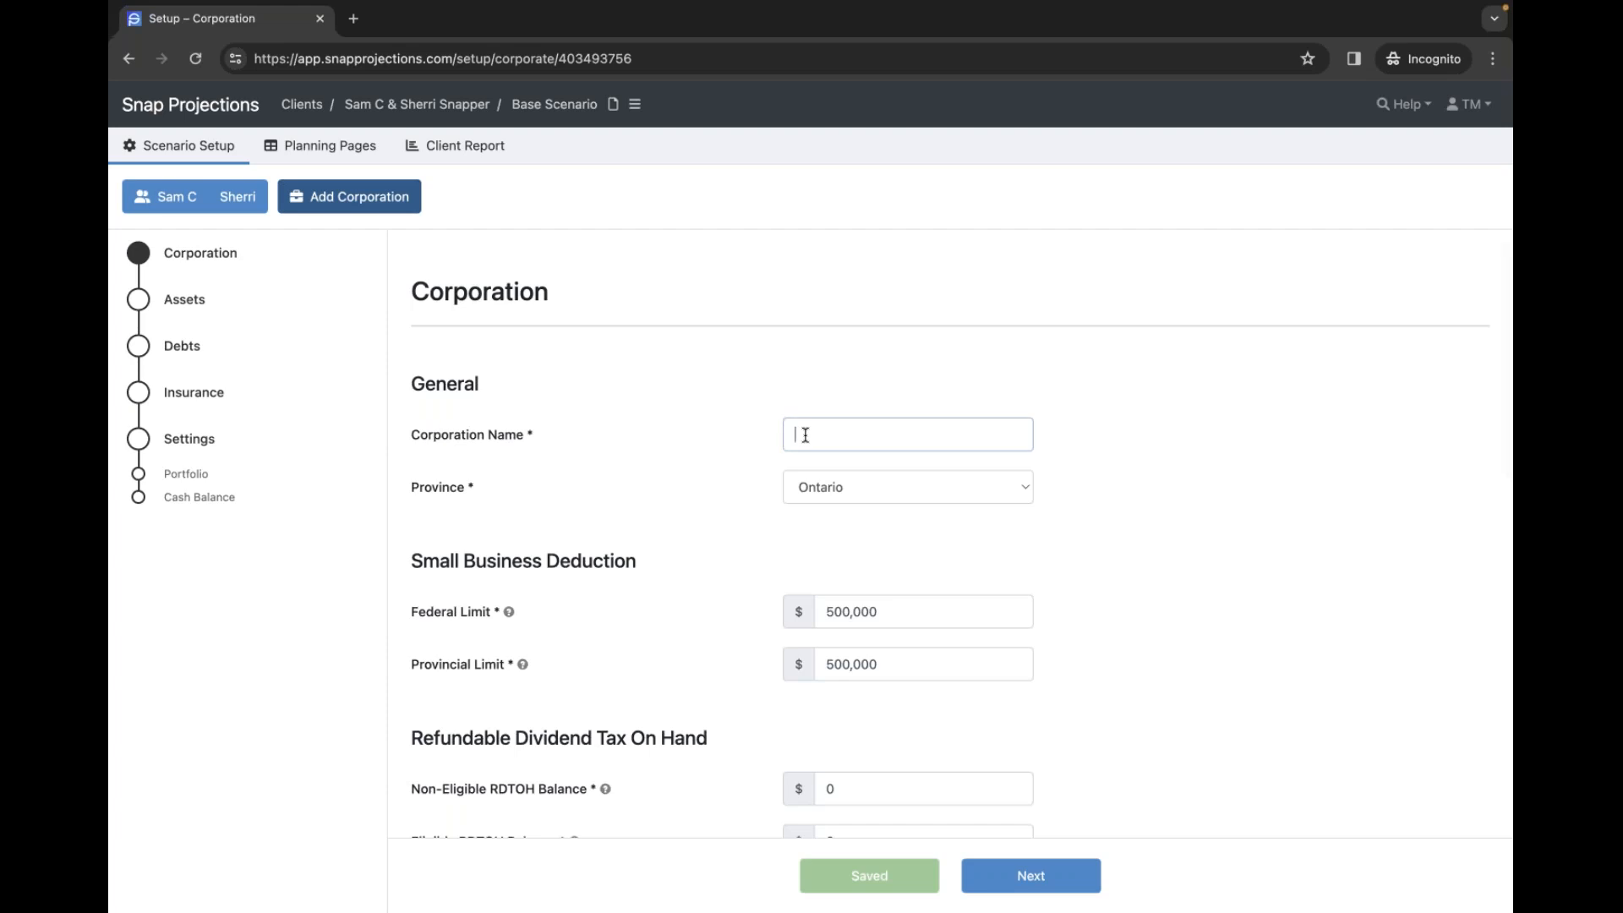
type("SnapCo")
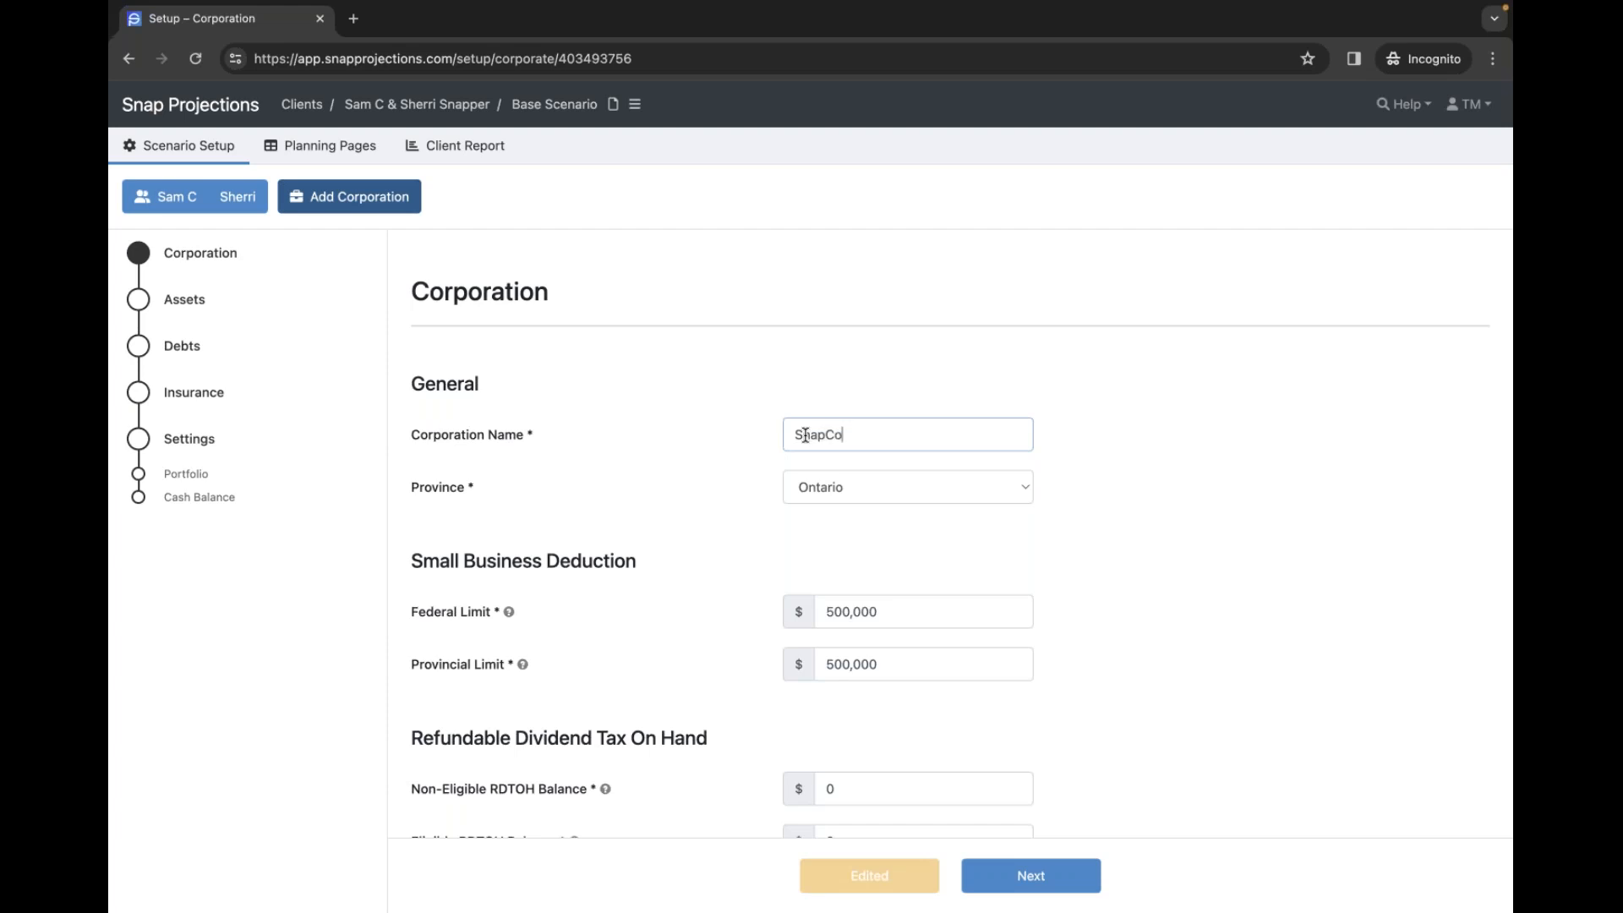
left_click(558, 480)
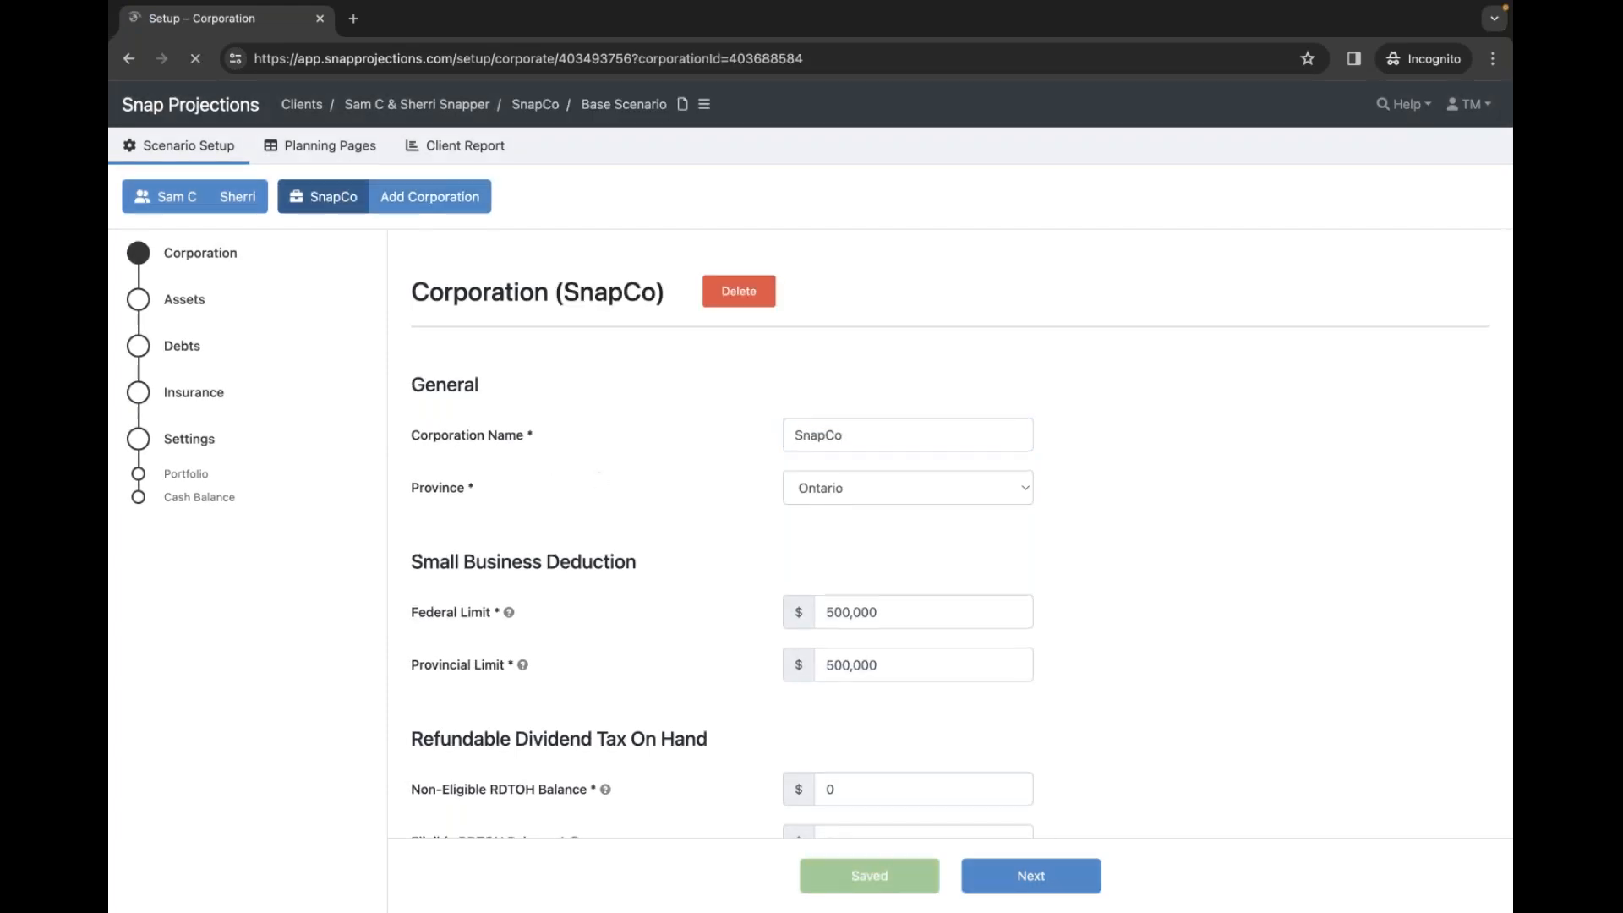
- Set SnapCo's automatic dividend threshold to 2,000
scroll(659, 490, "down", 1)
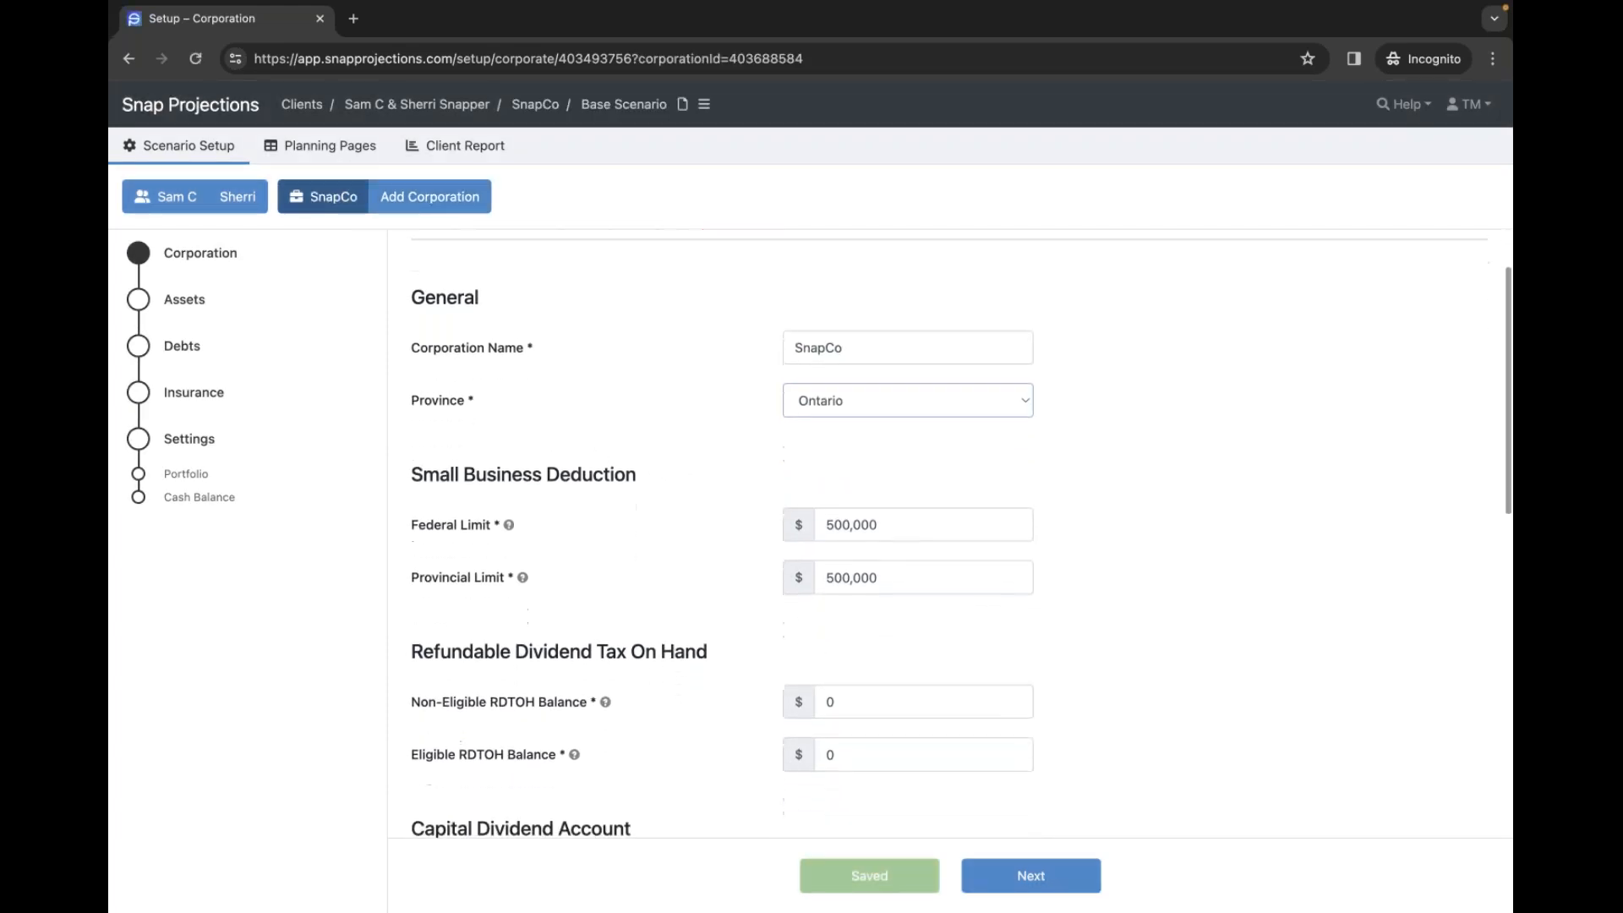
scroll(652, 486, "down", 2)
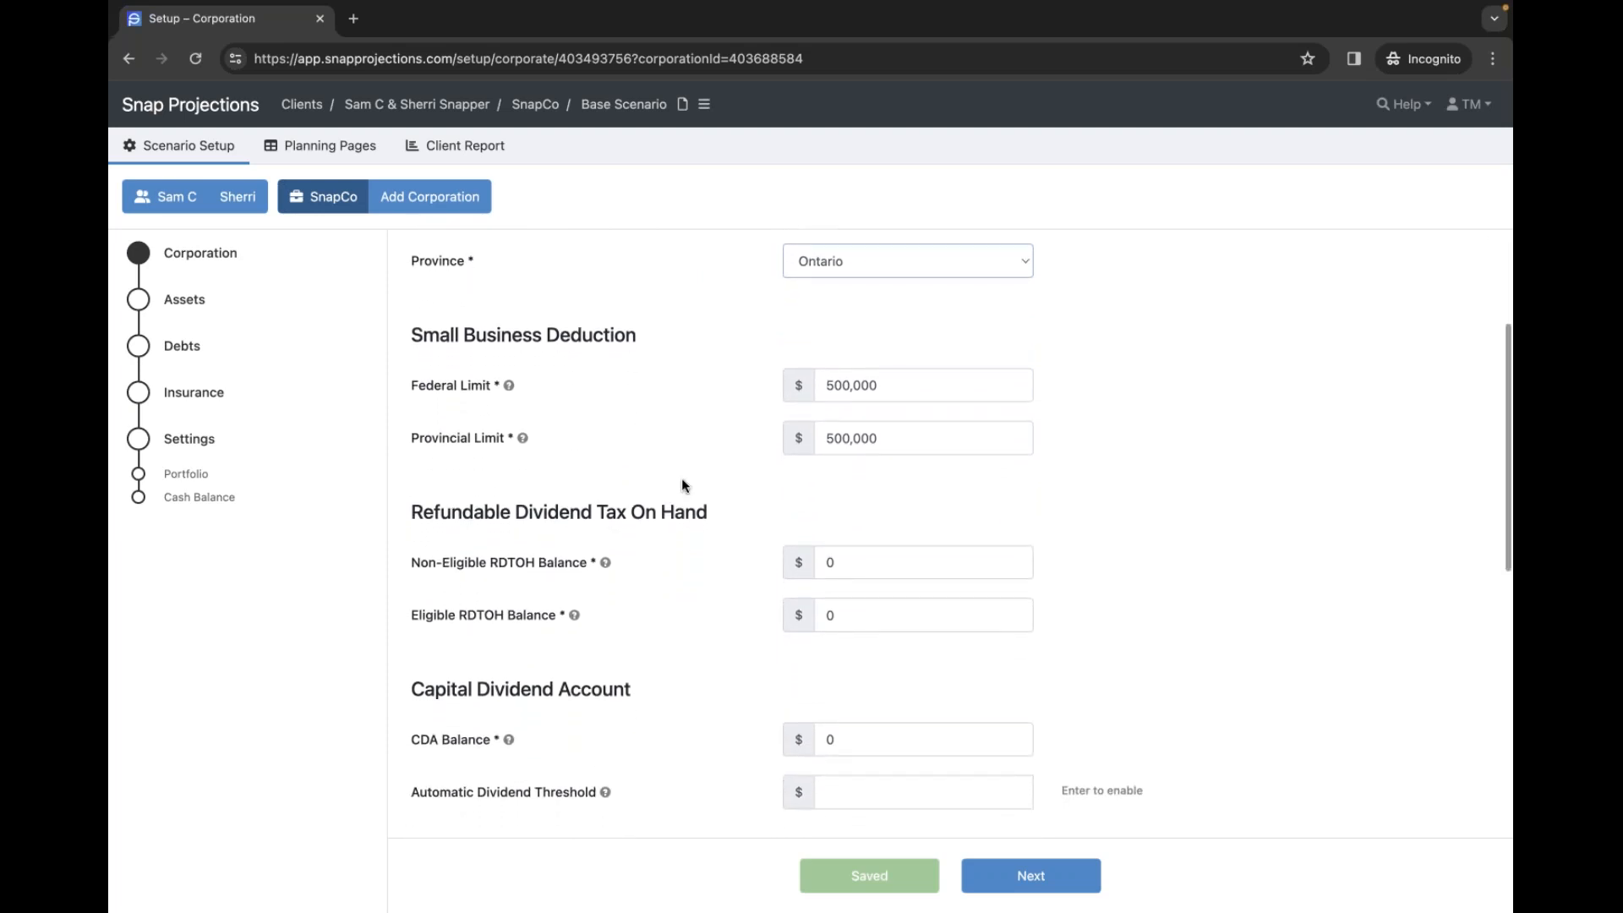
scroll(683, 484, "down", 2)
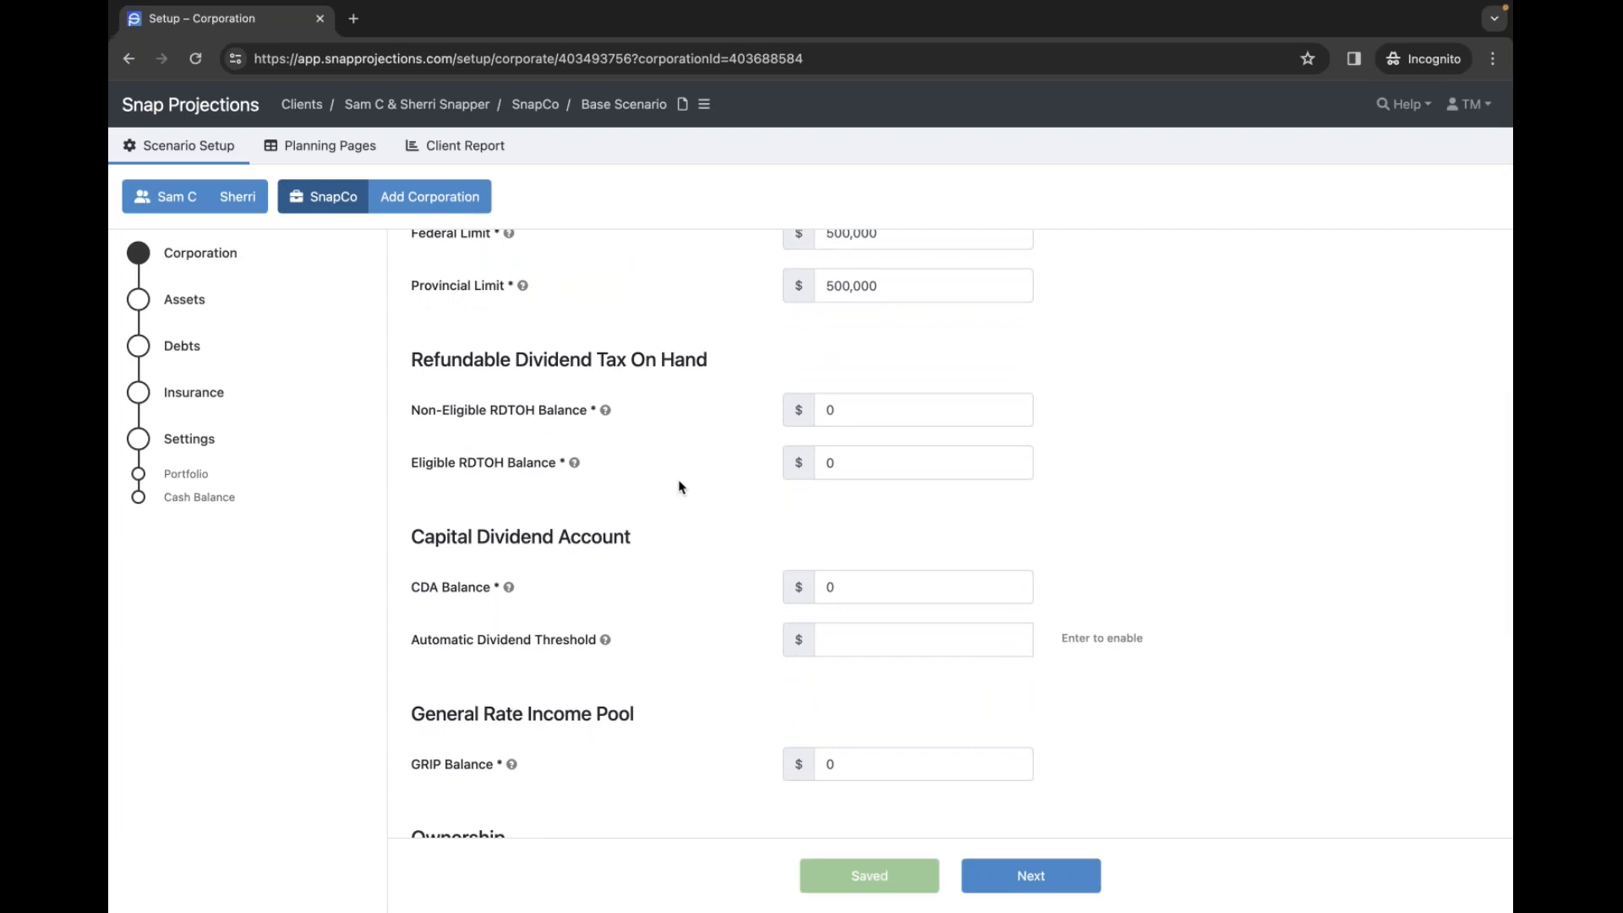
scroll(678, 487, "down", 2)
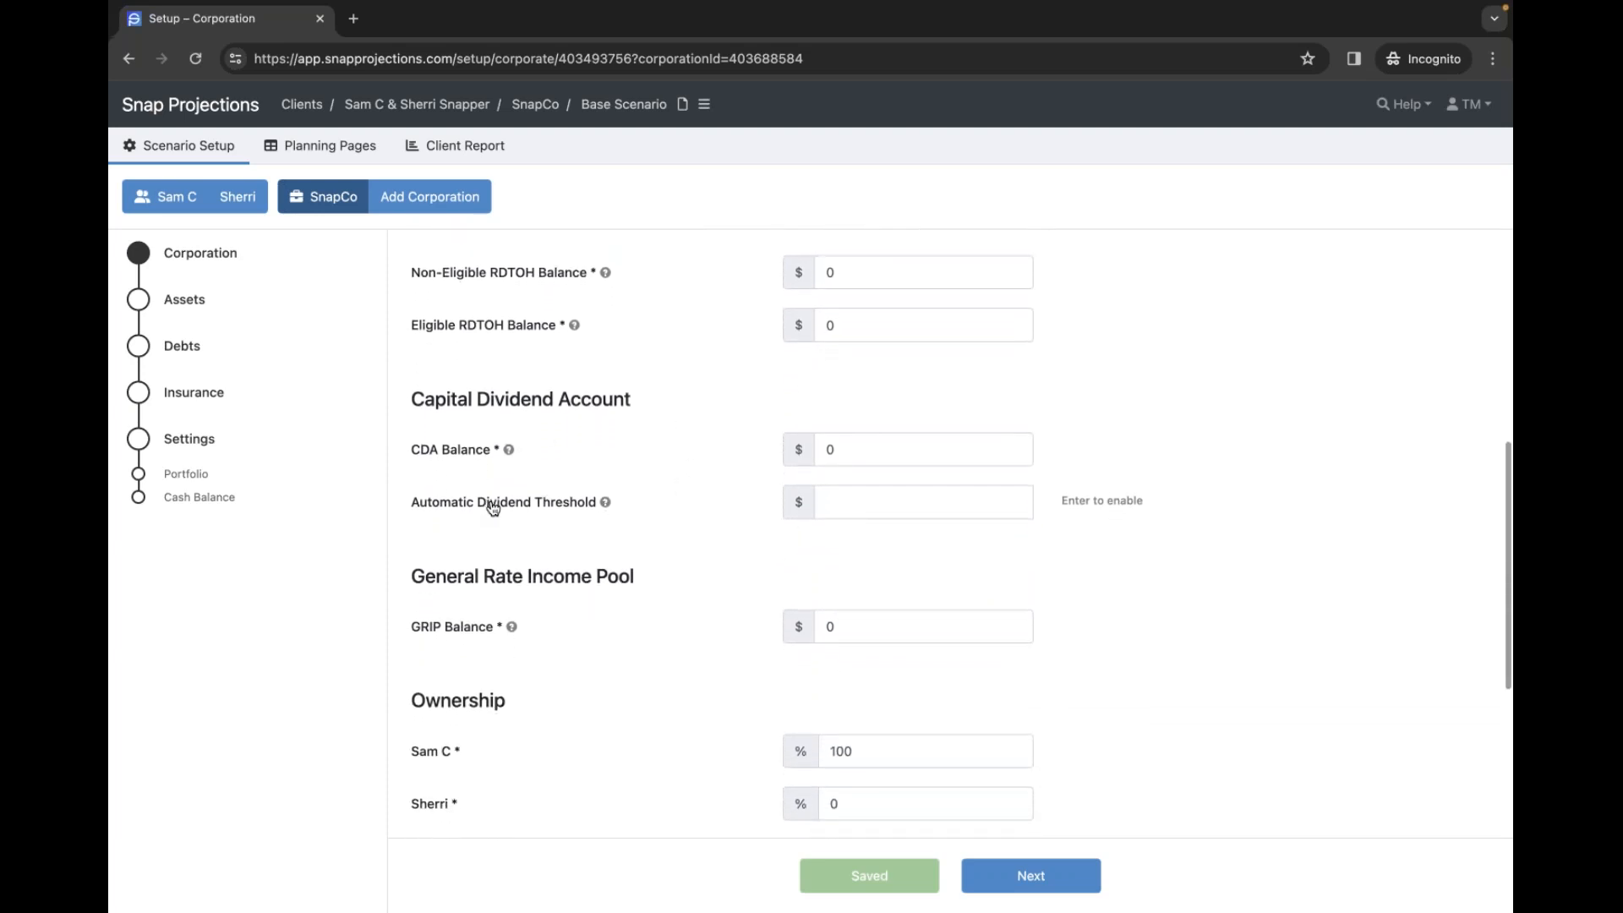
left_click(877, 504)
type("2000")
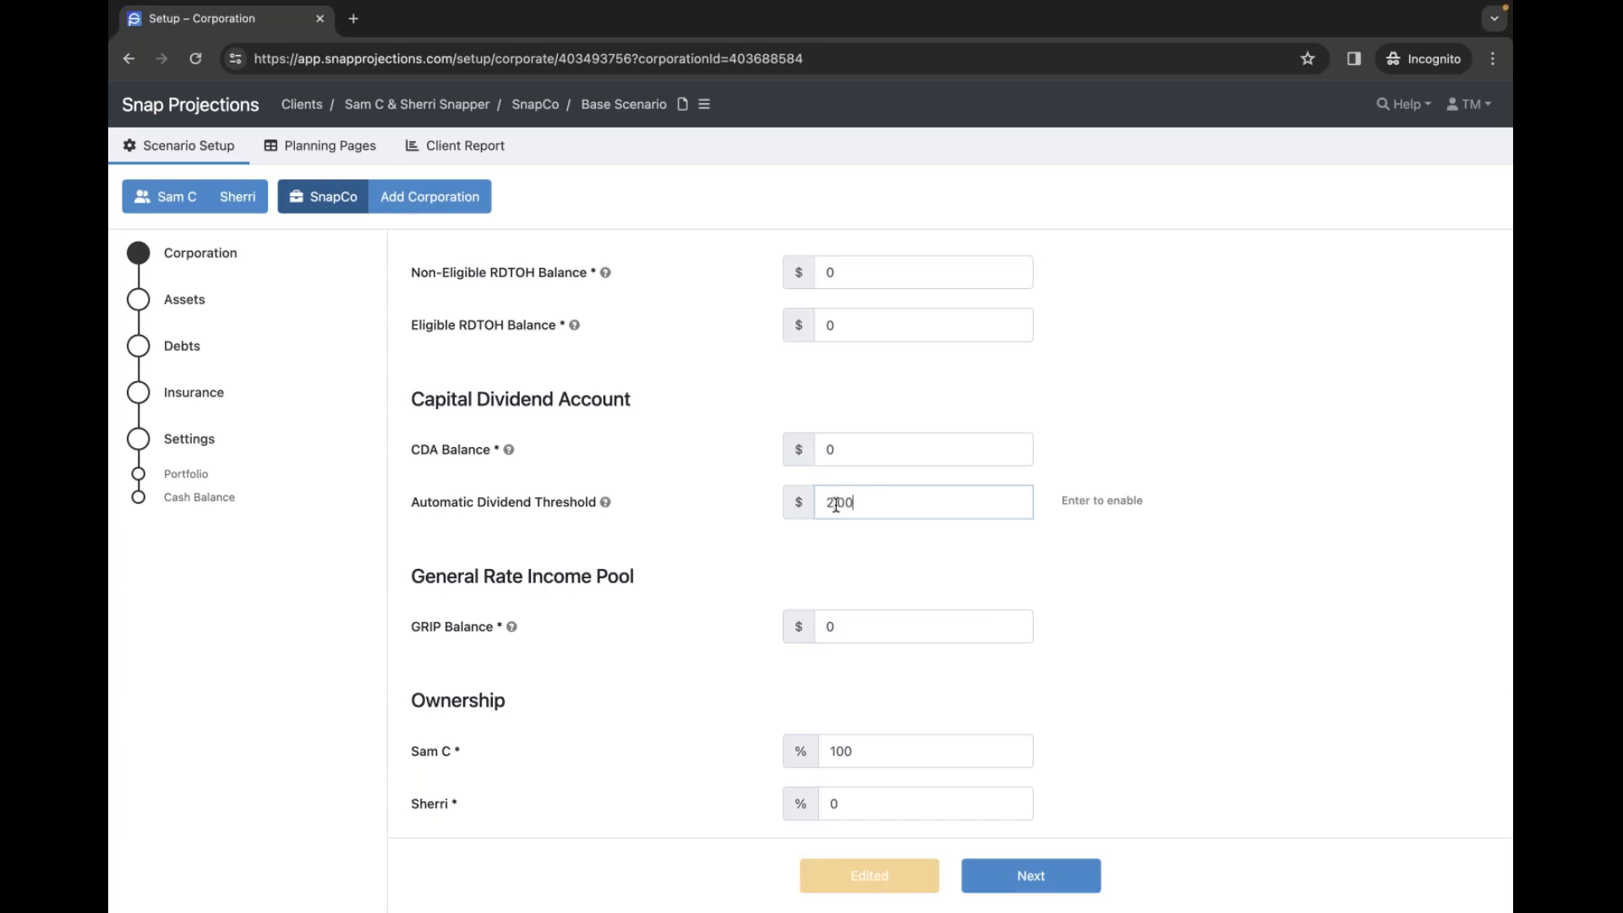
left_click(698, 531)
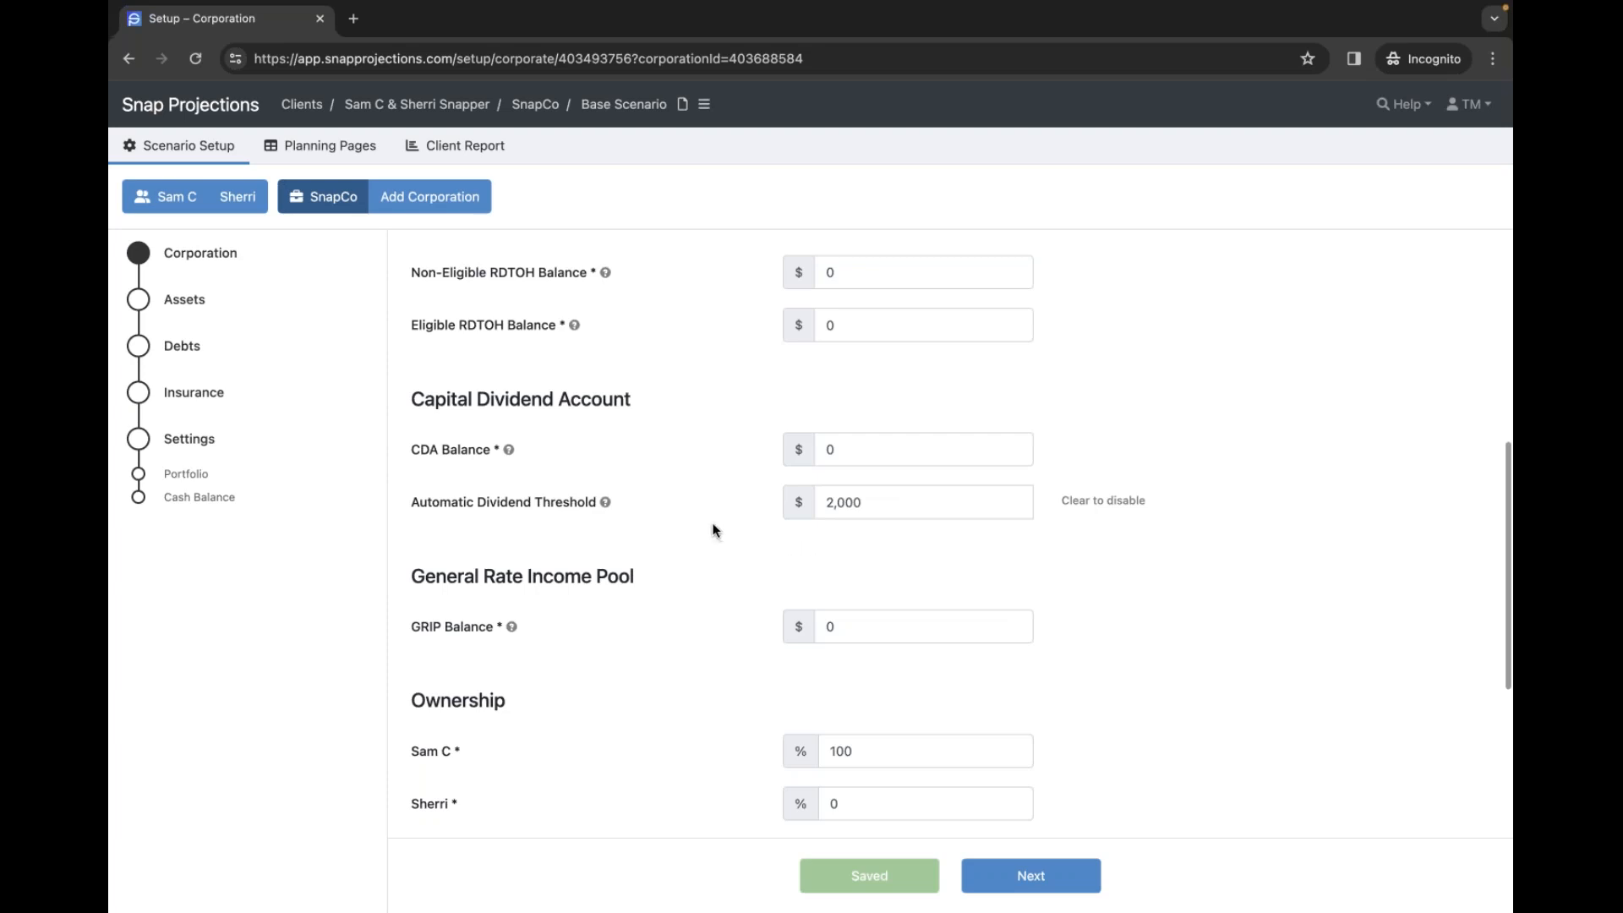
mouse_move(605, 504)
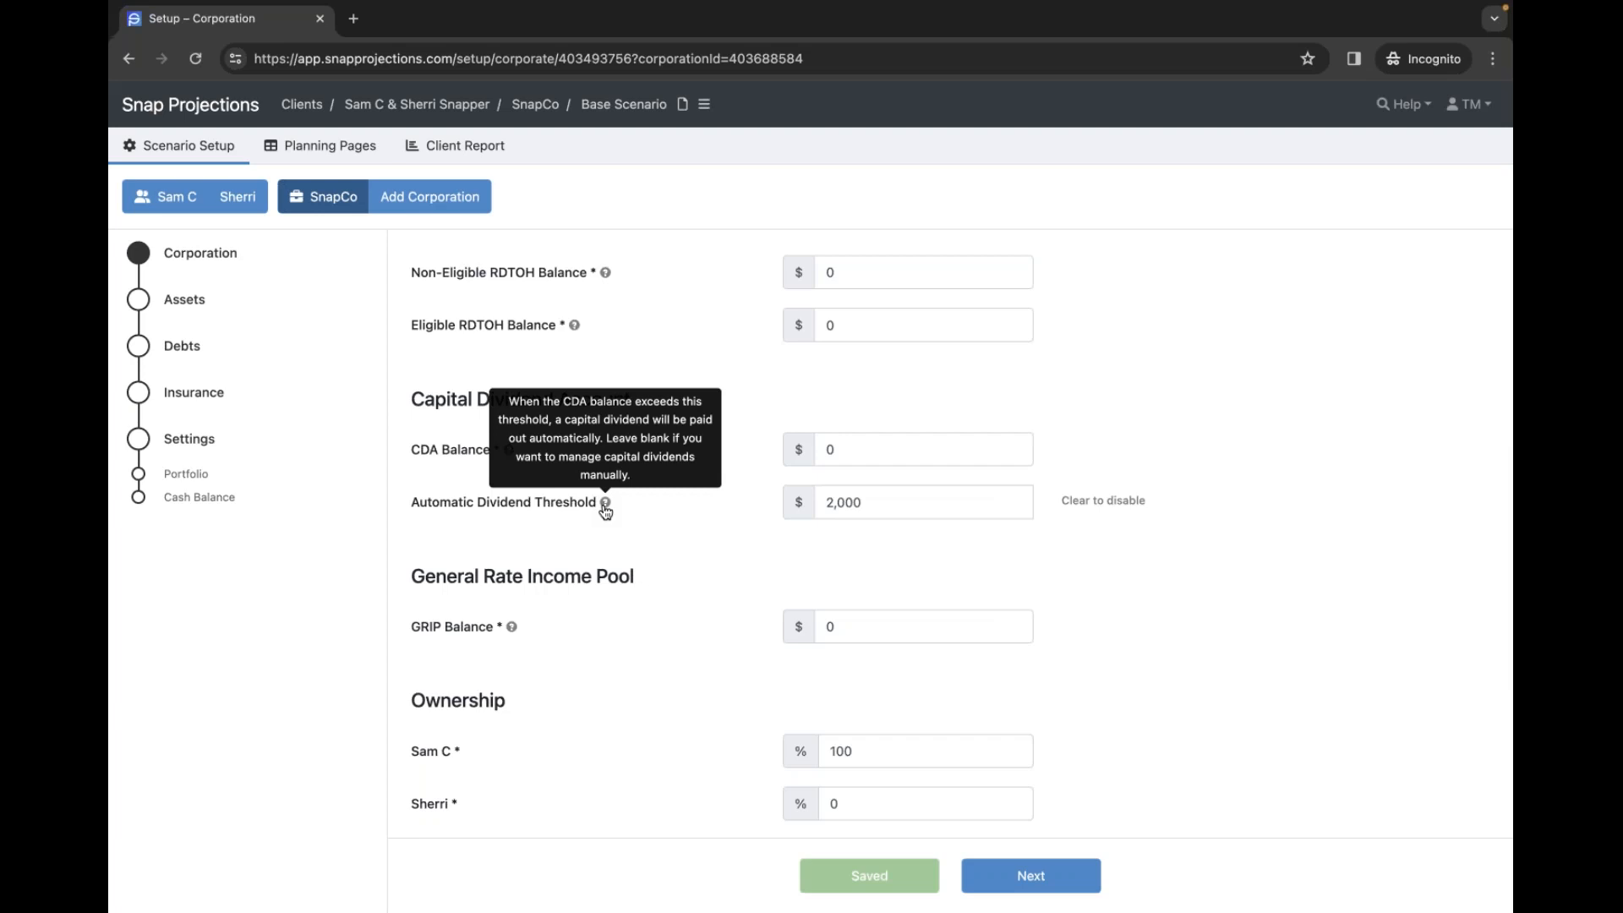
- Enter 50% ownership for the first spouse and 50% for the second spouse
scroll(615, 533, "down", 3)
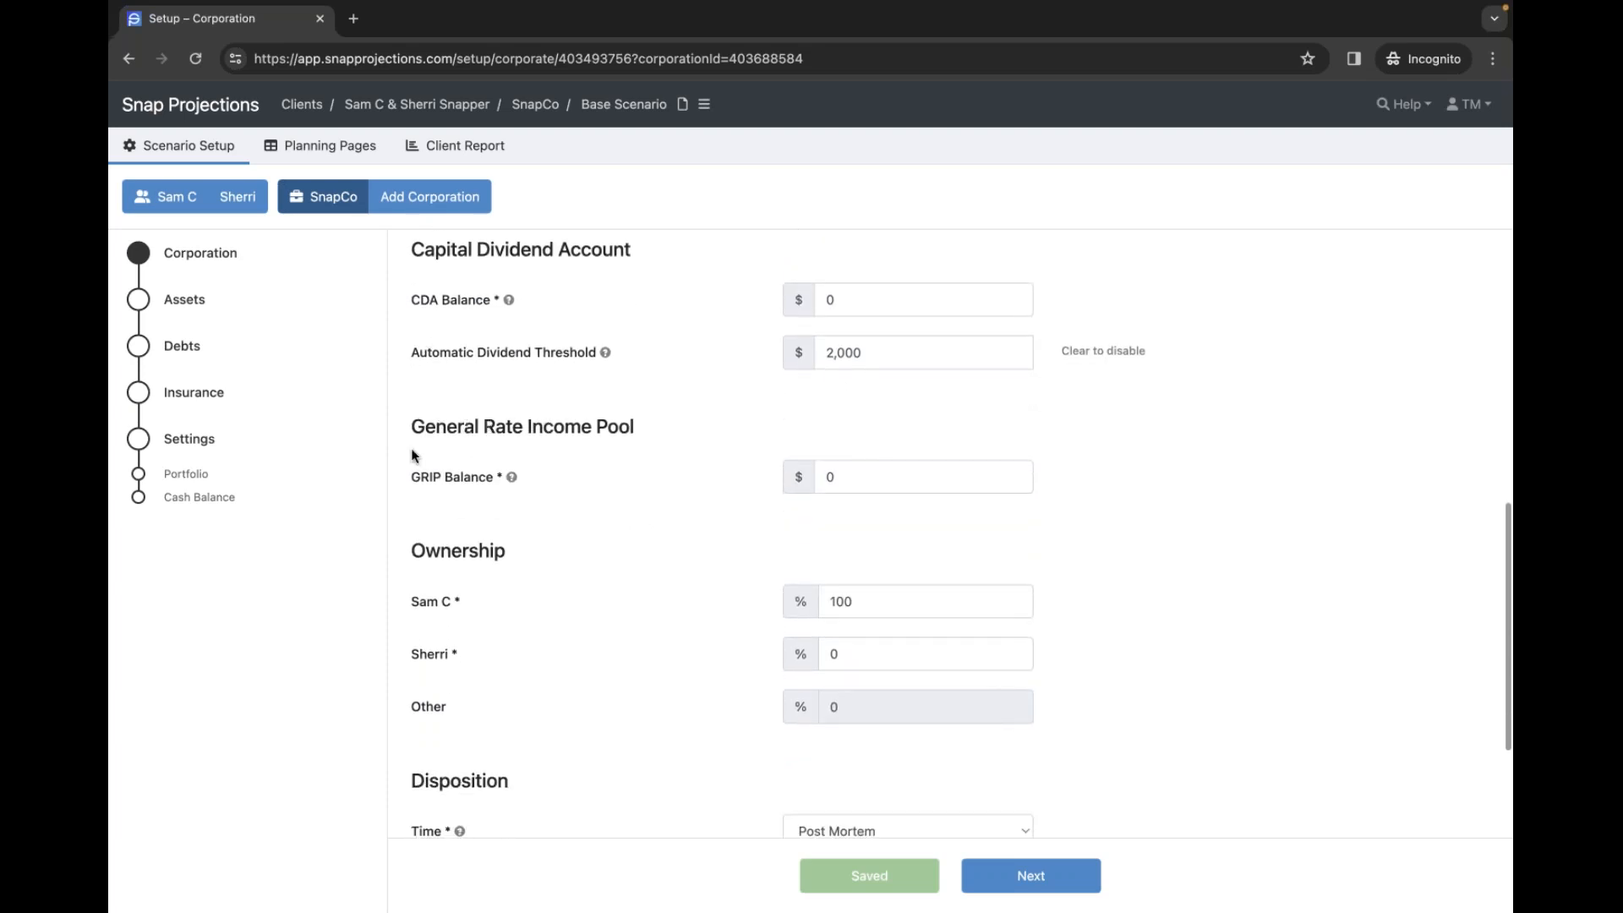
scroll(580, 544, "down", 2)
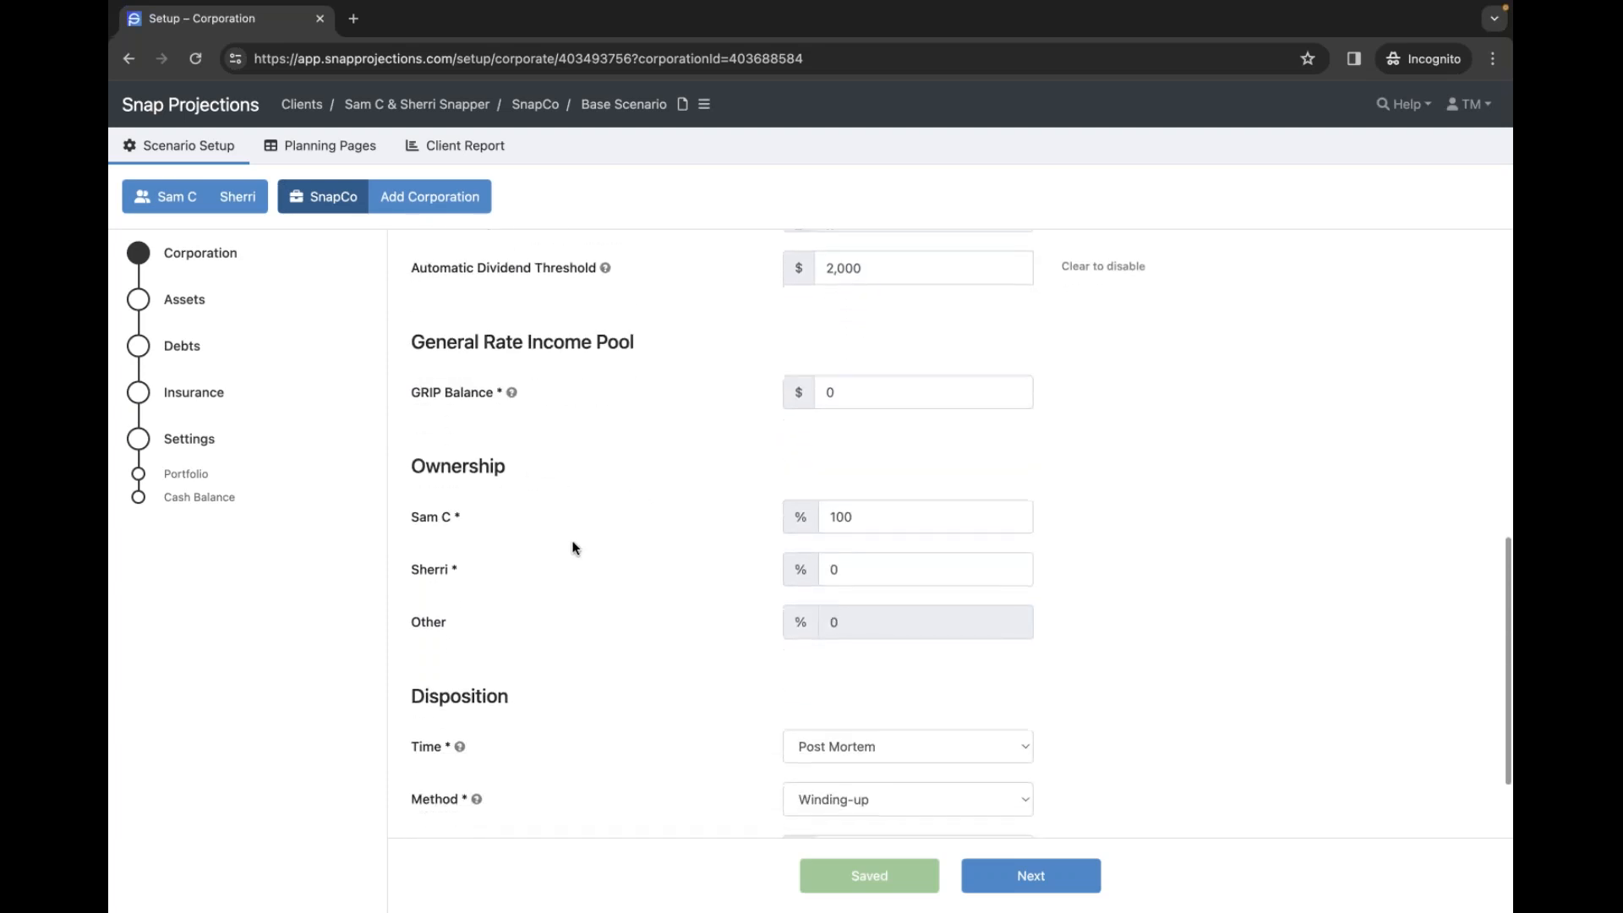
scroll(575, 540, "down", 1)
left_click(887, 471)
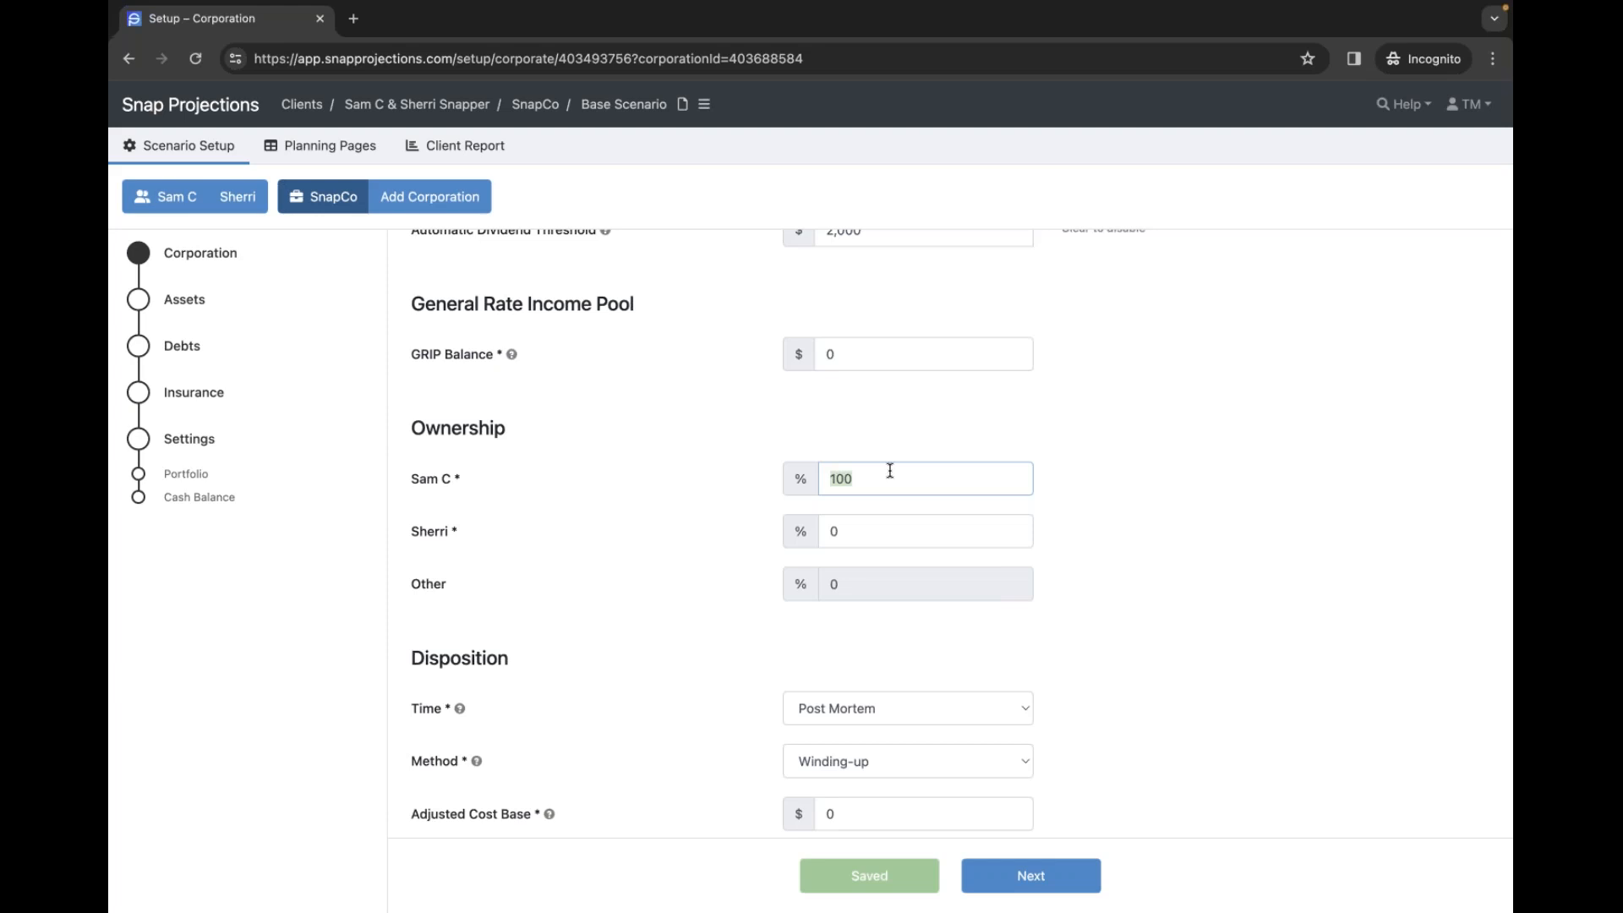
key("ctrl+Left")
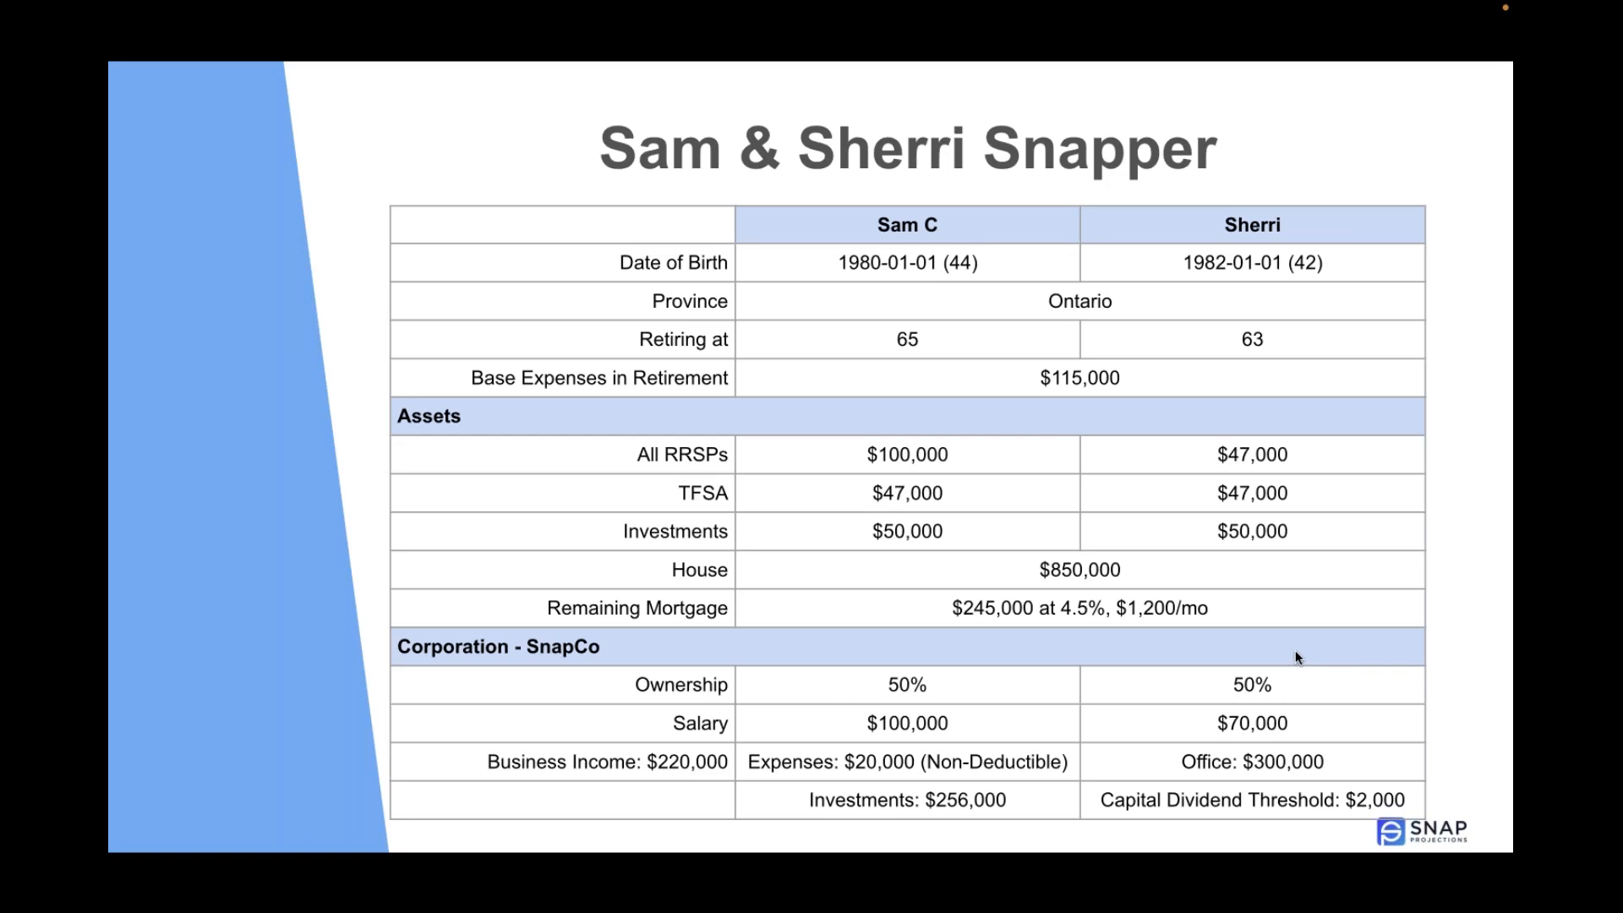
key("ctrl+Right")
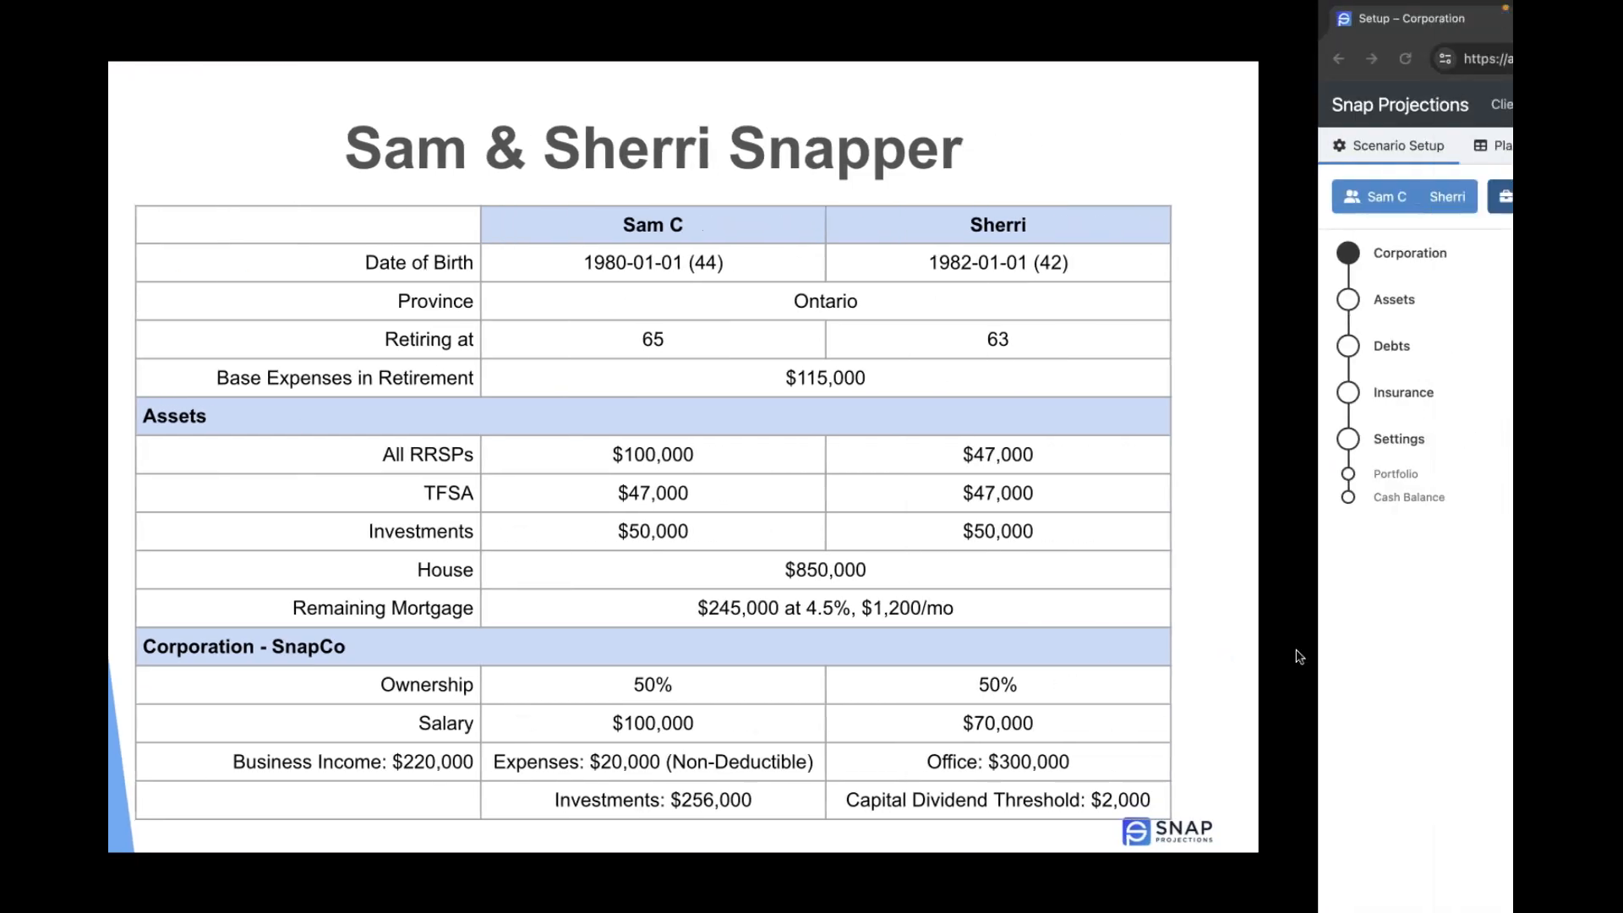
type("50")
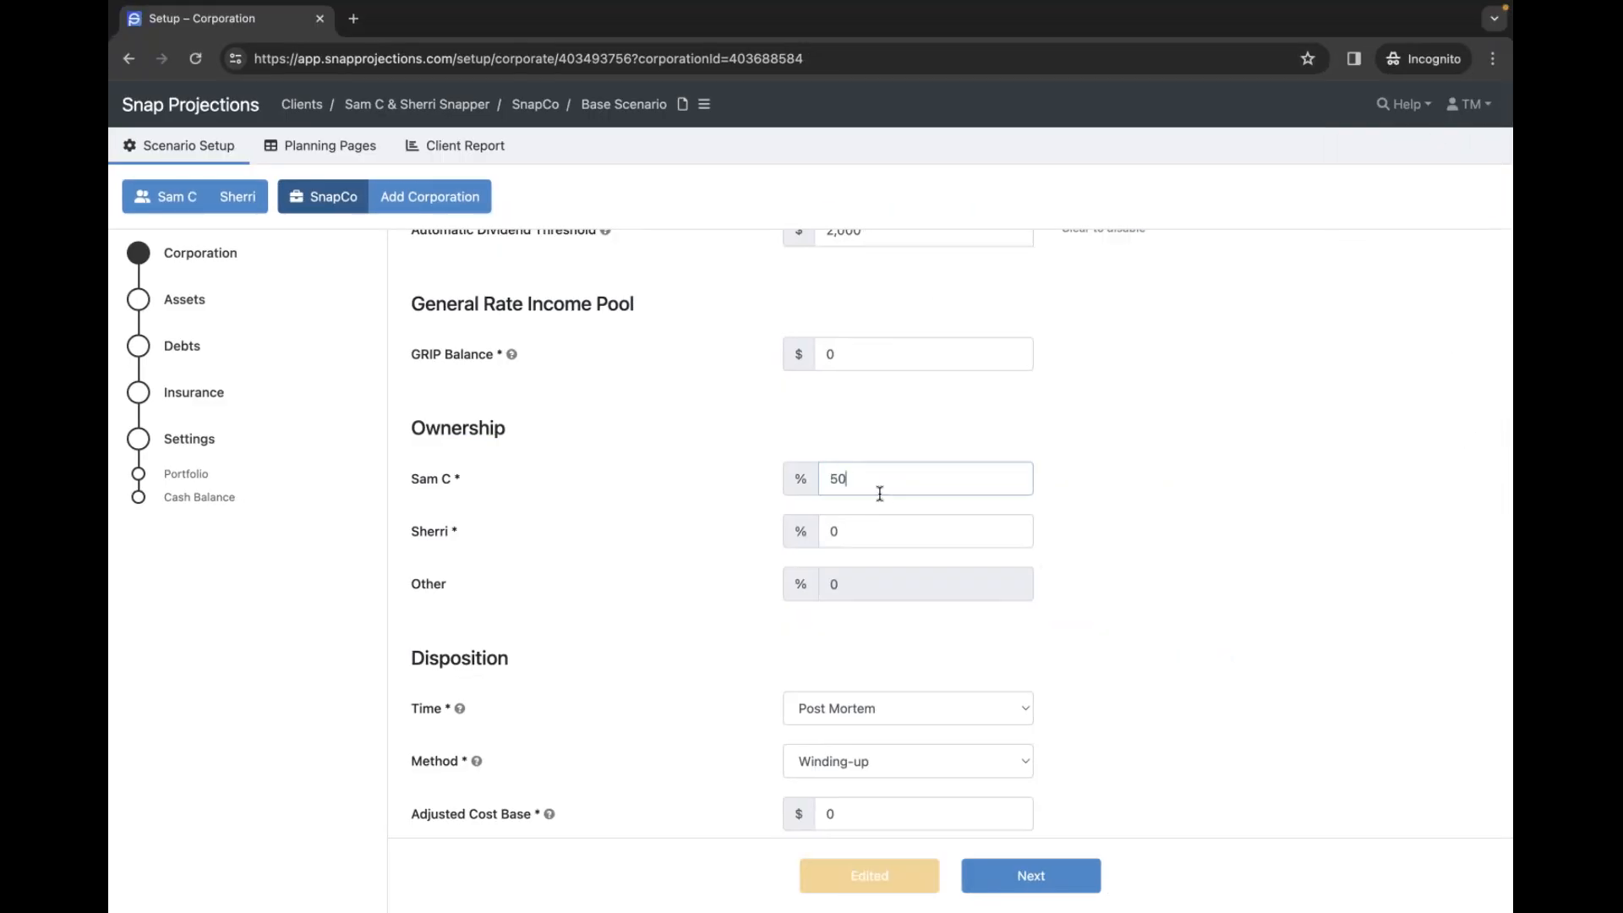
left_click(900, 528)
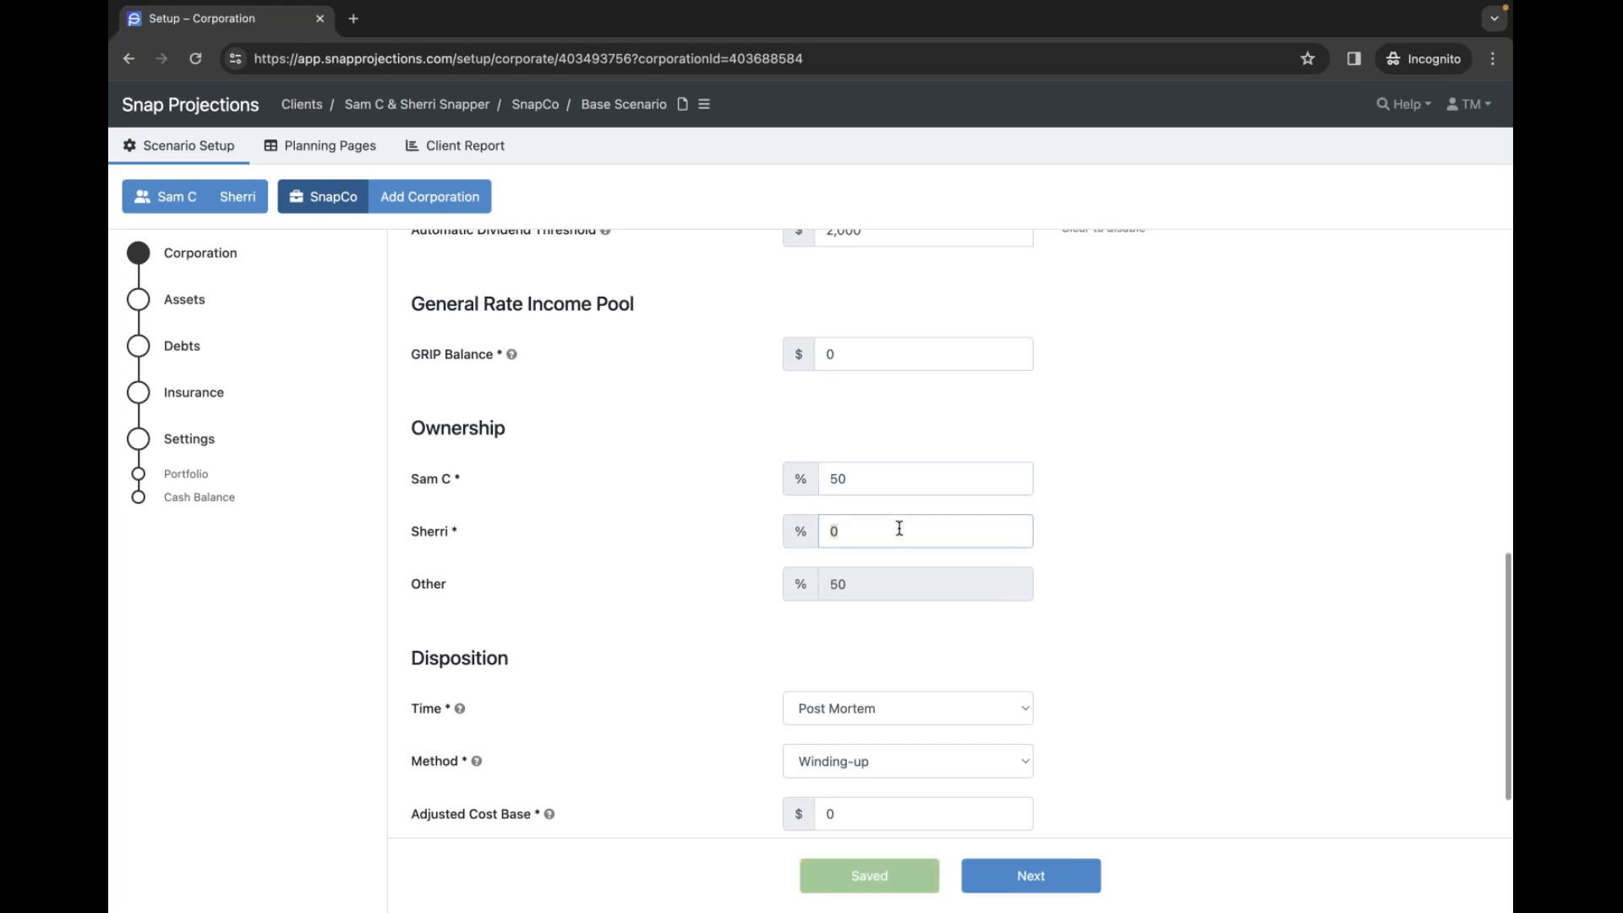
type("50")
left_click(1157, 530)
- Correct the second spouse's ownership share back to 50% after stray edits
double_click(857, 535)
left_click(840, 583)
double_click(860, 538)
type("49")
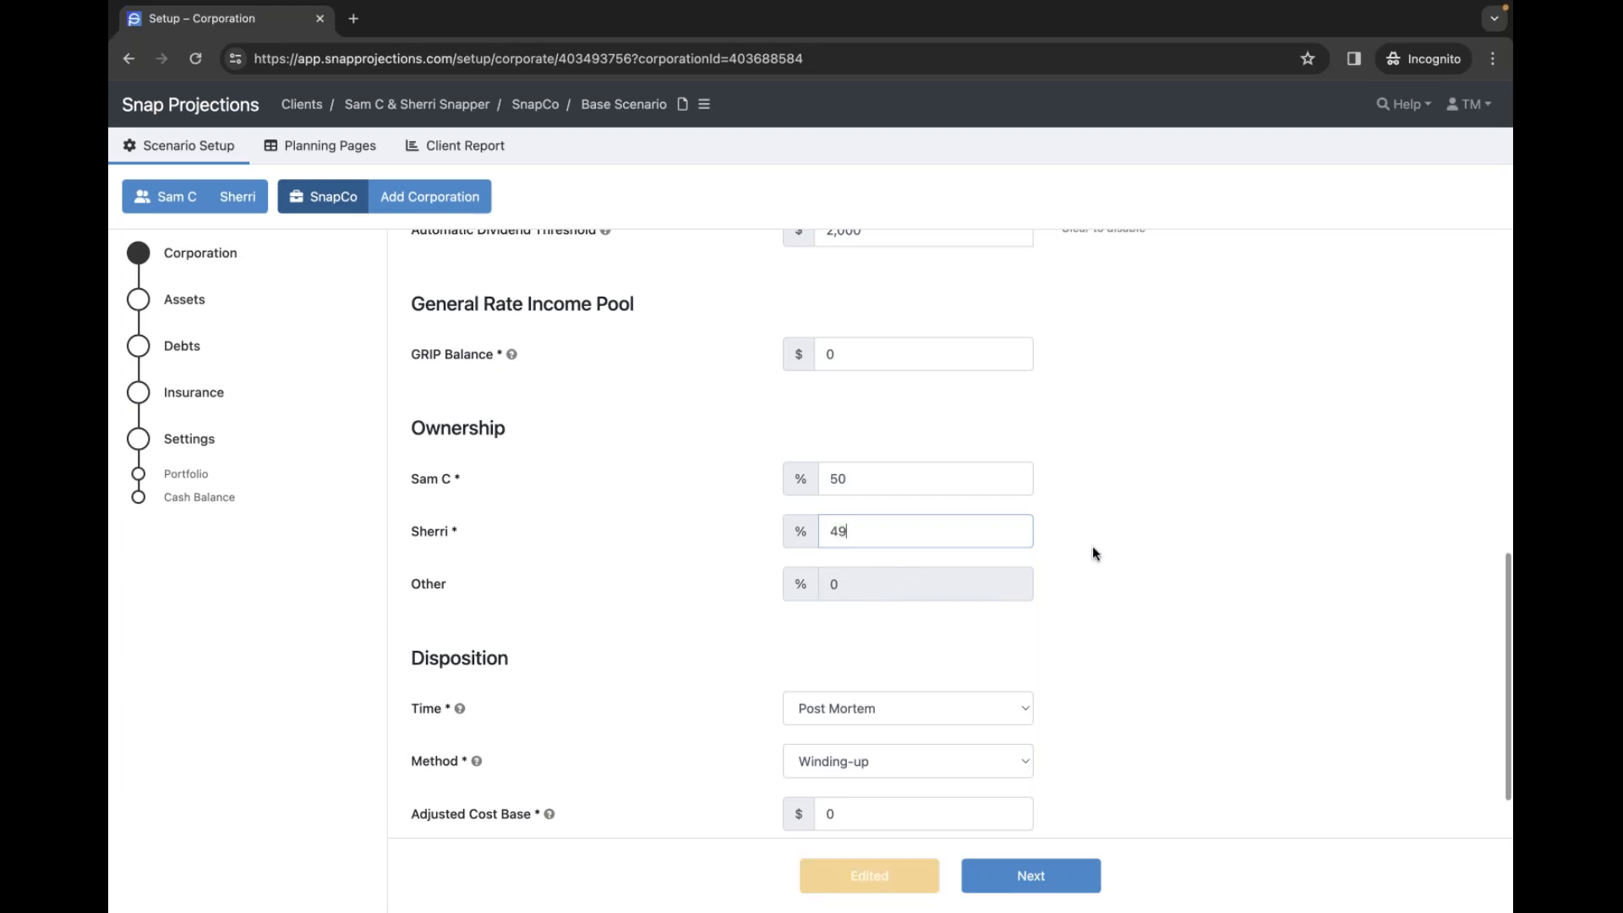
left_click(1092, 546)
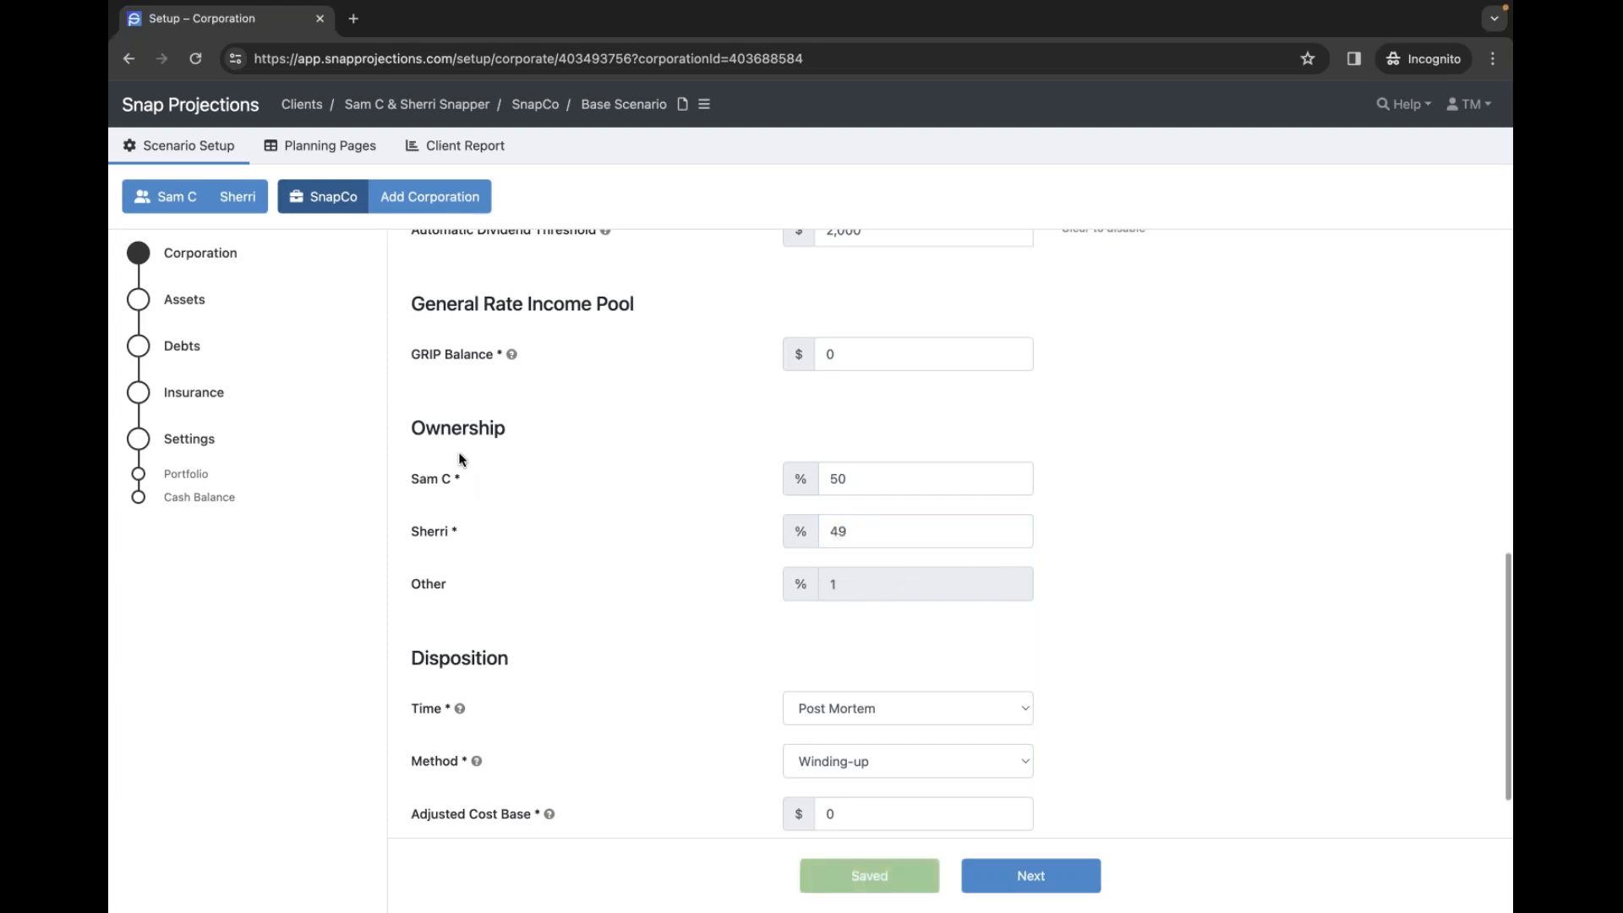
double_click(850, 535)
type("3")
left_click(1082, 534)
double_click(841, 533)
type("50")
left_click(1074, 558)
scroll(1194, 574, "down", 2)
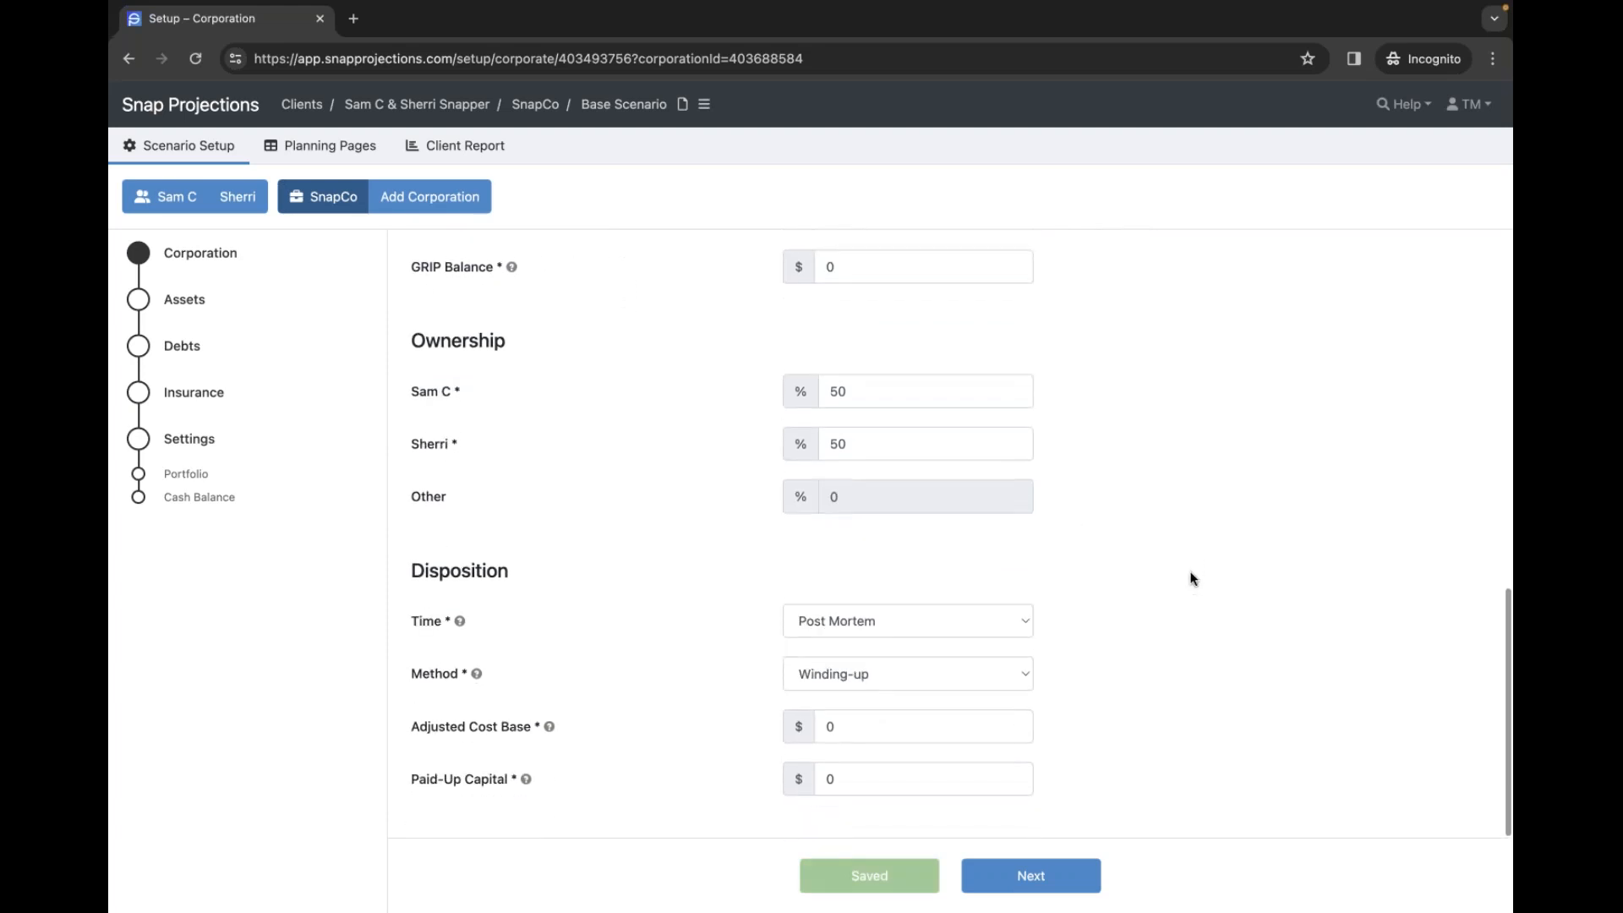
scroll(1190, 583, "down", 1)
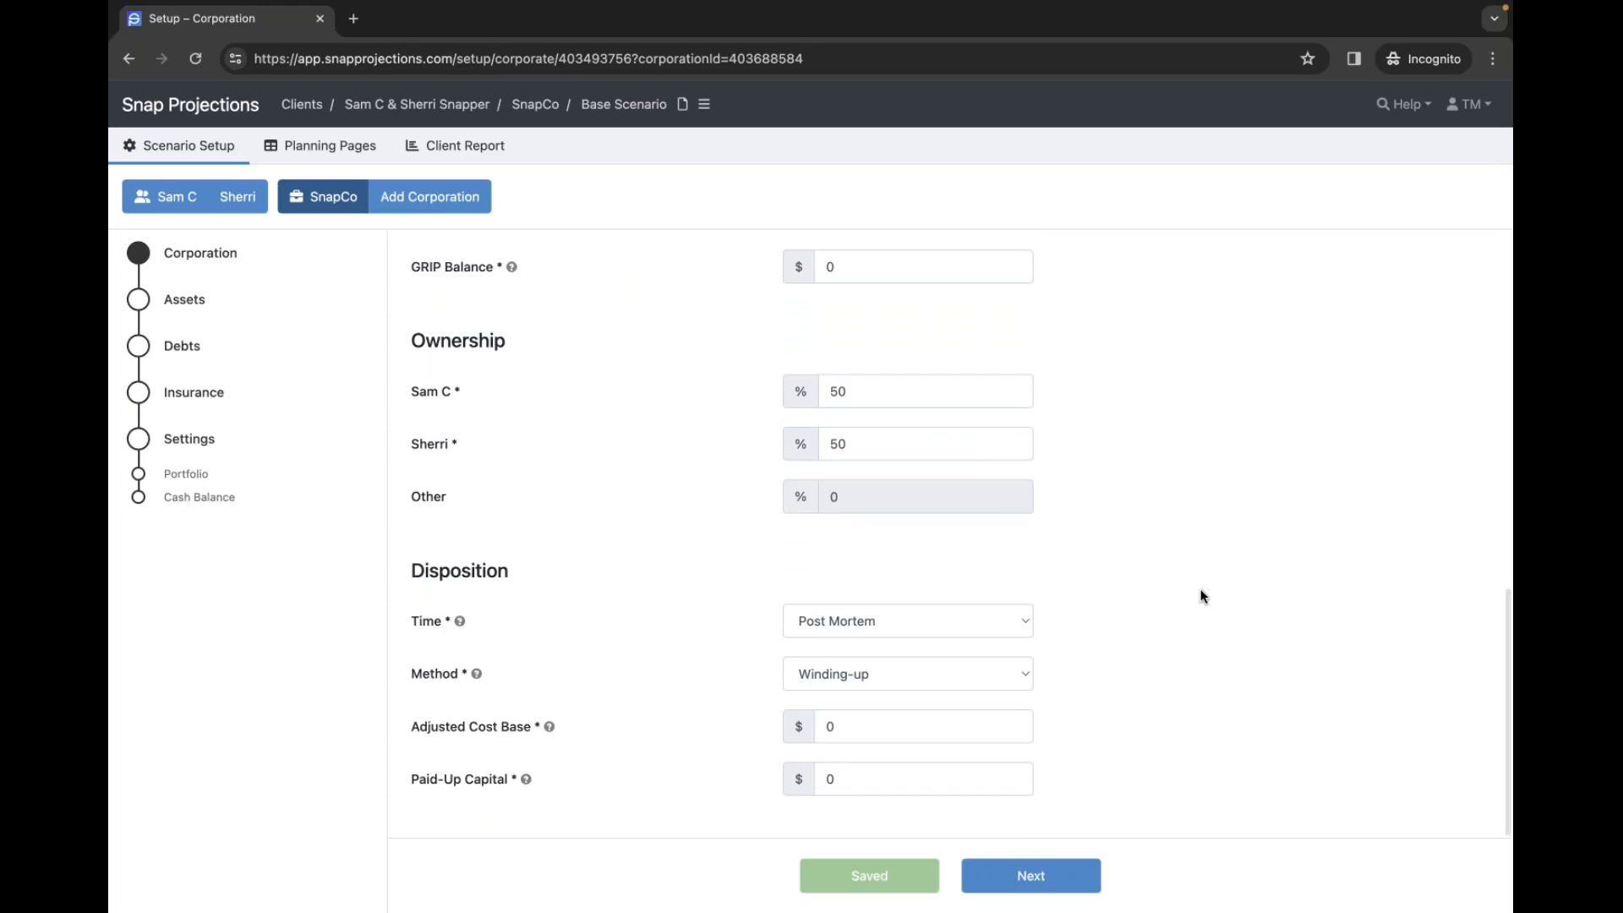
scroll(1195, 587, "down", 1)
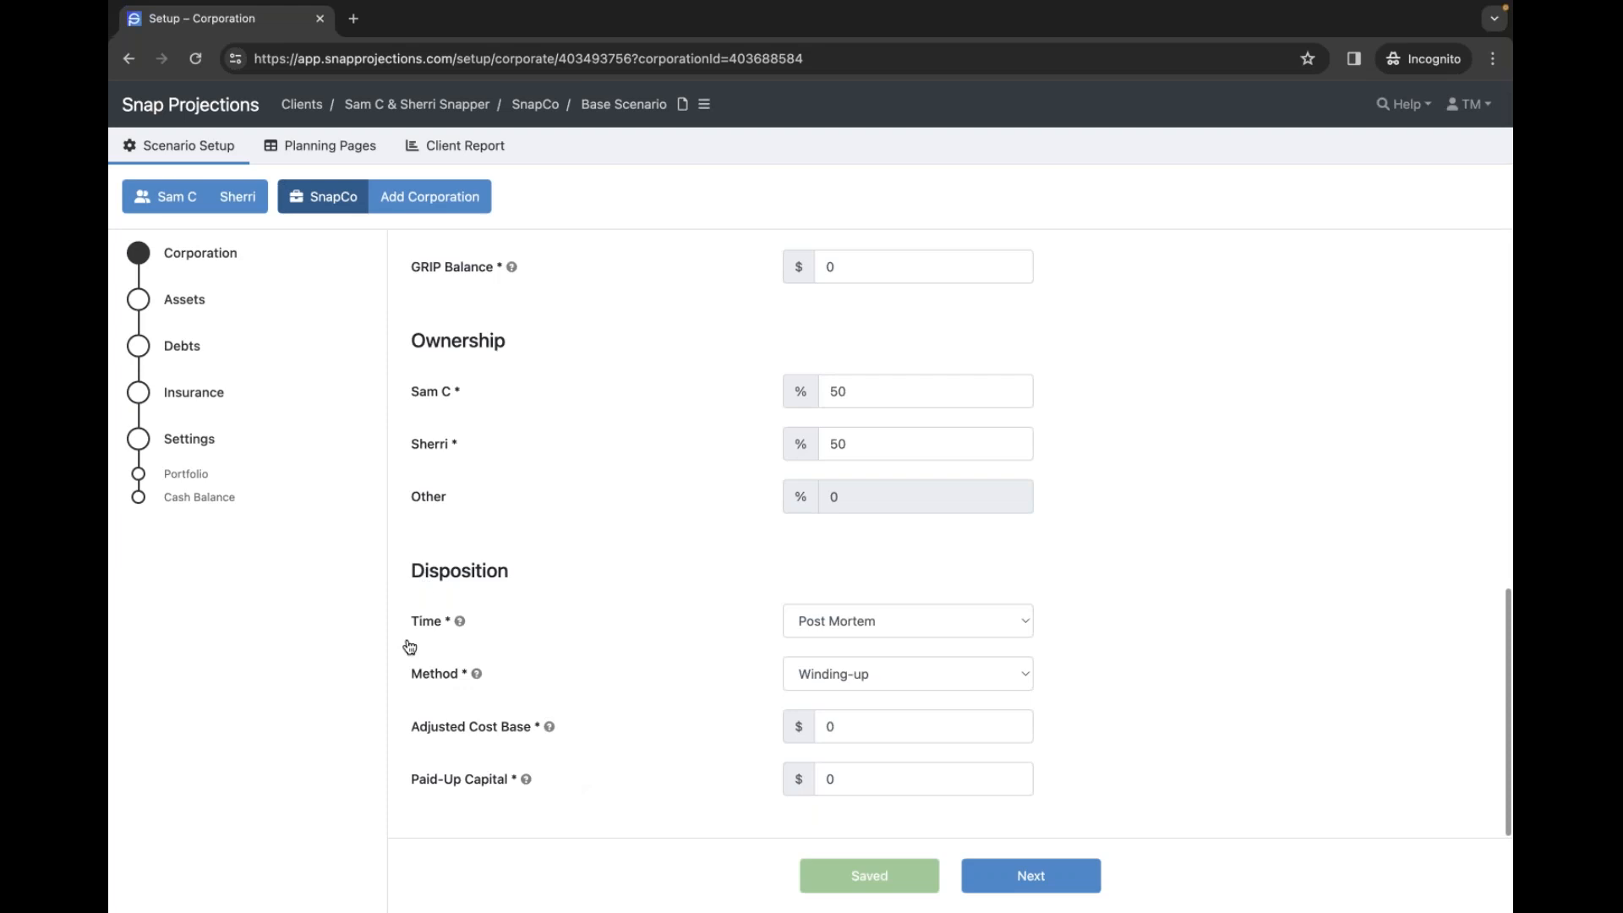
- On SnapCo's assets page, add Investments worth $256,000 with a $256,000 cost
left_click(180, 303)
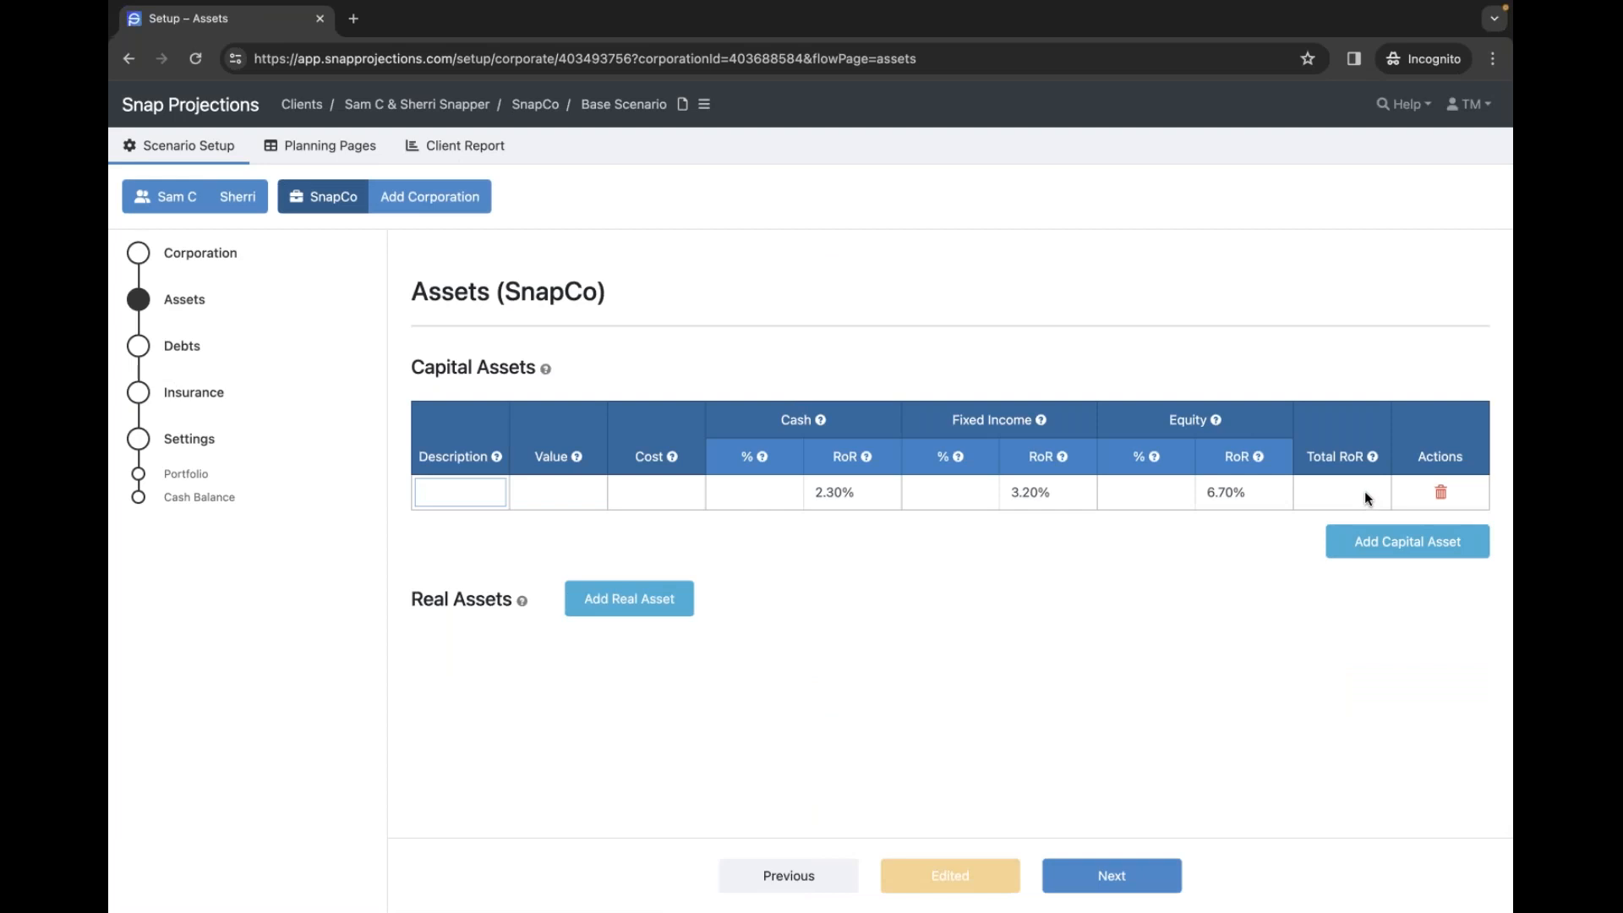
type("Investments")
key("Tab")
type("2")
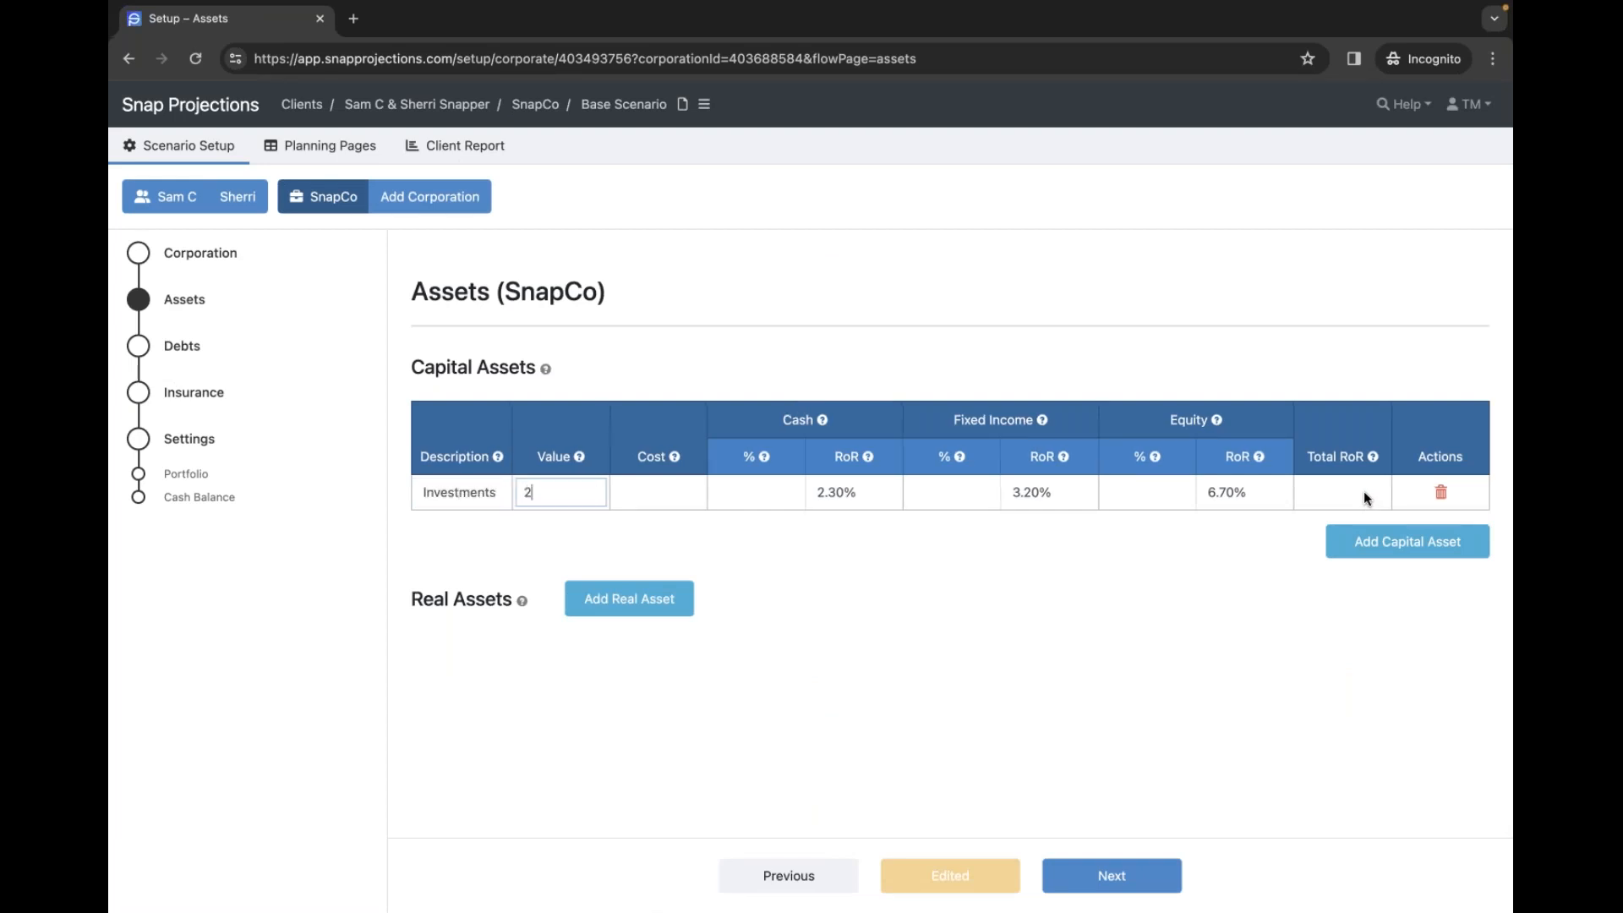
type("56000")
key("Tab")
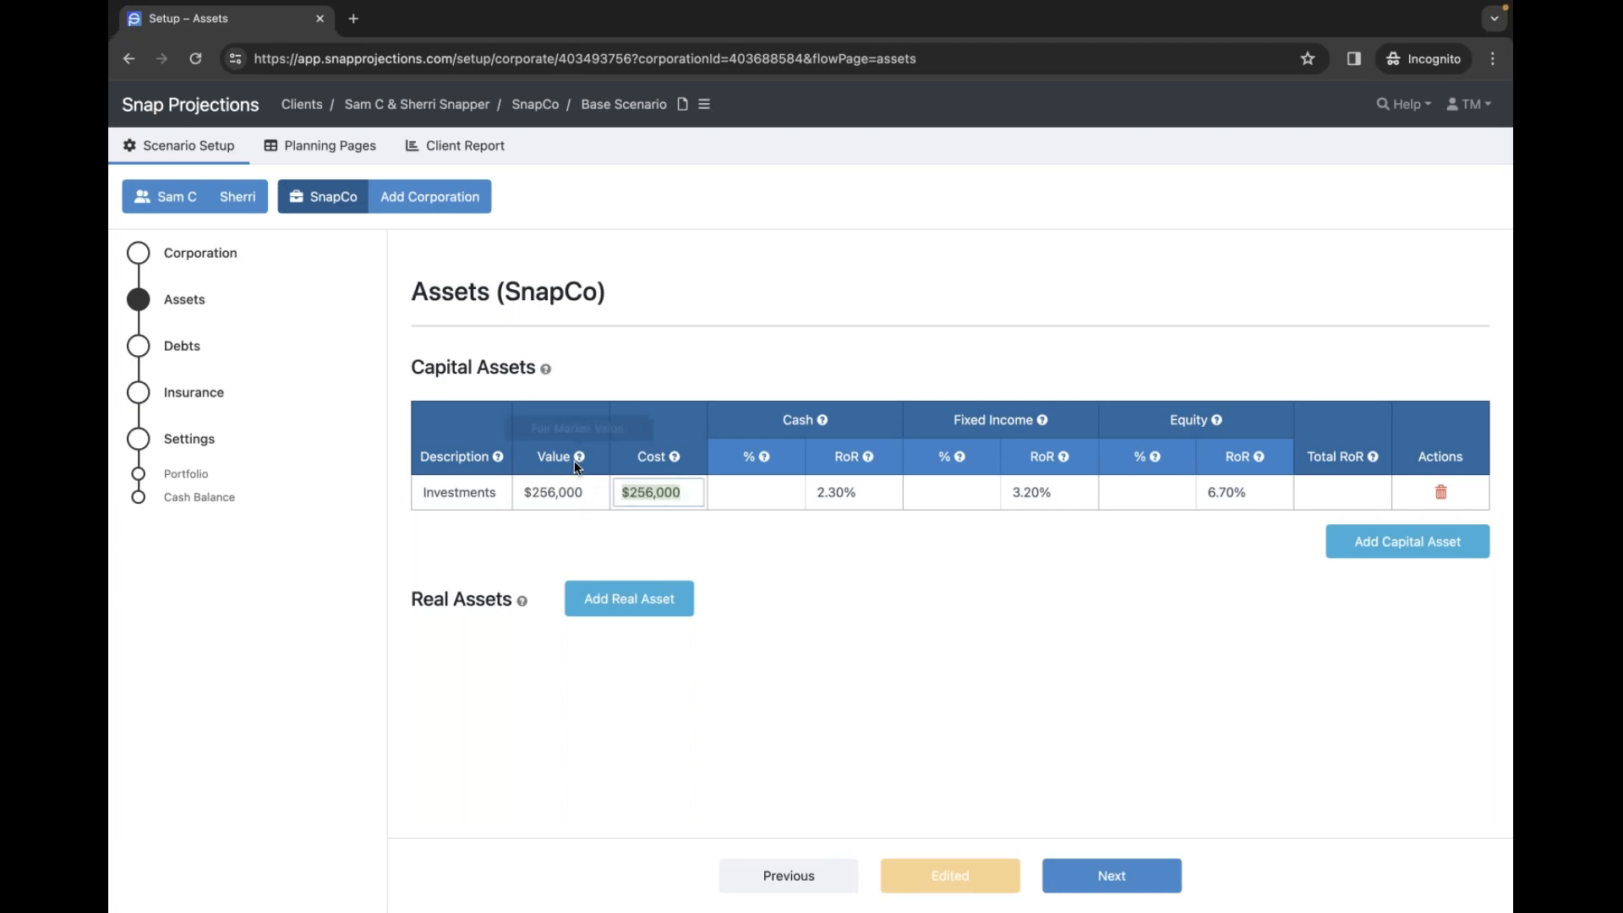
mouse_move(579, 460)
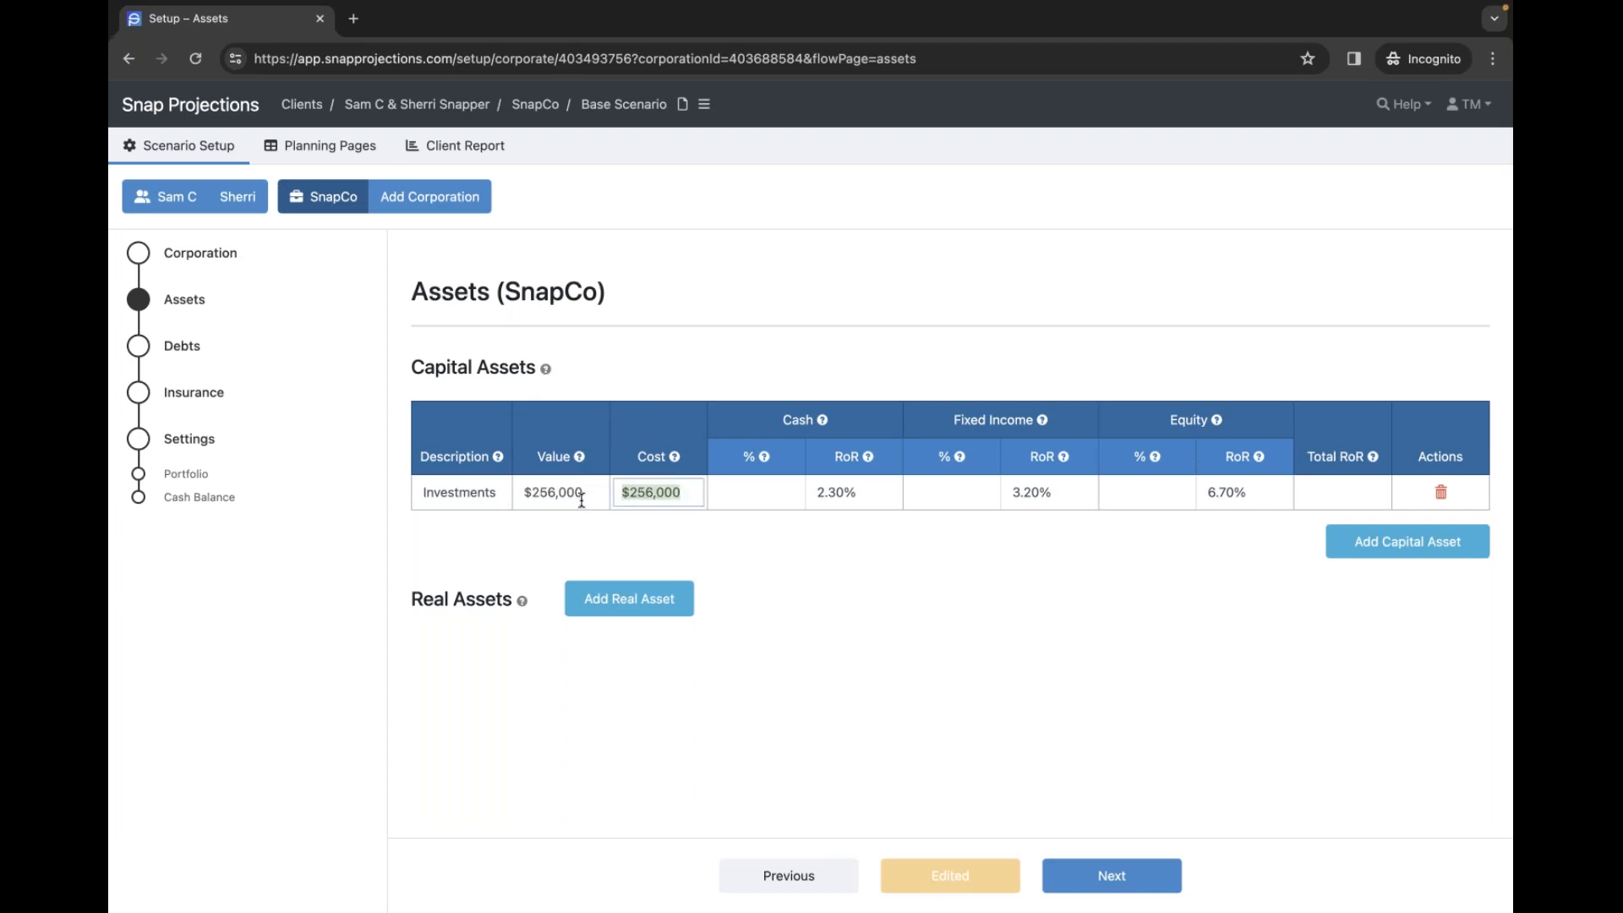
left_click(551, 533)
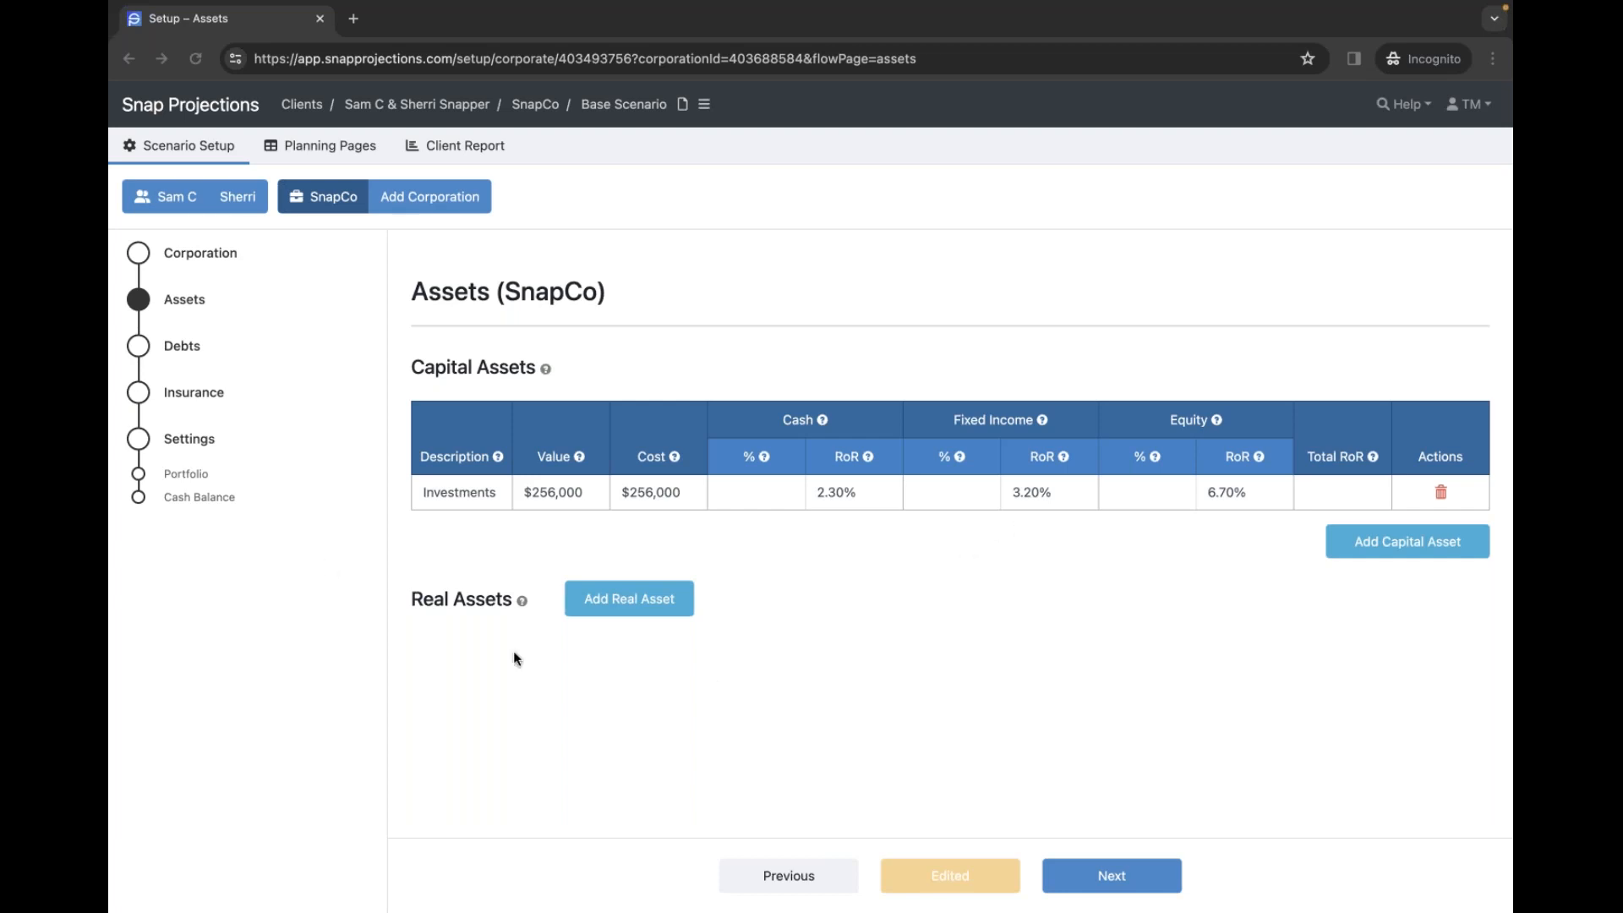
- Allocate the investments 0% cash, 40% fixed income and 60% equity
left_click(751, 498)
type("0")
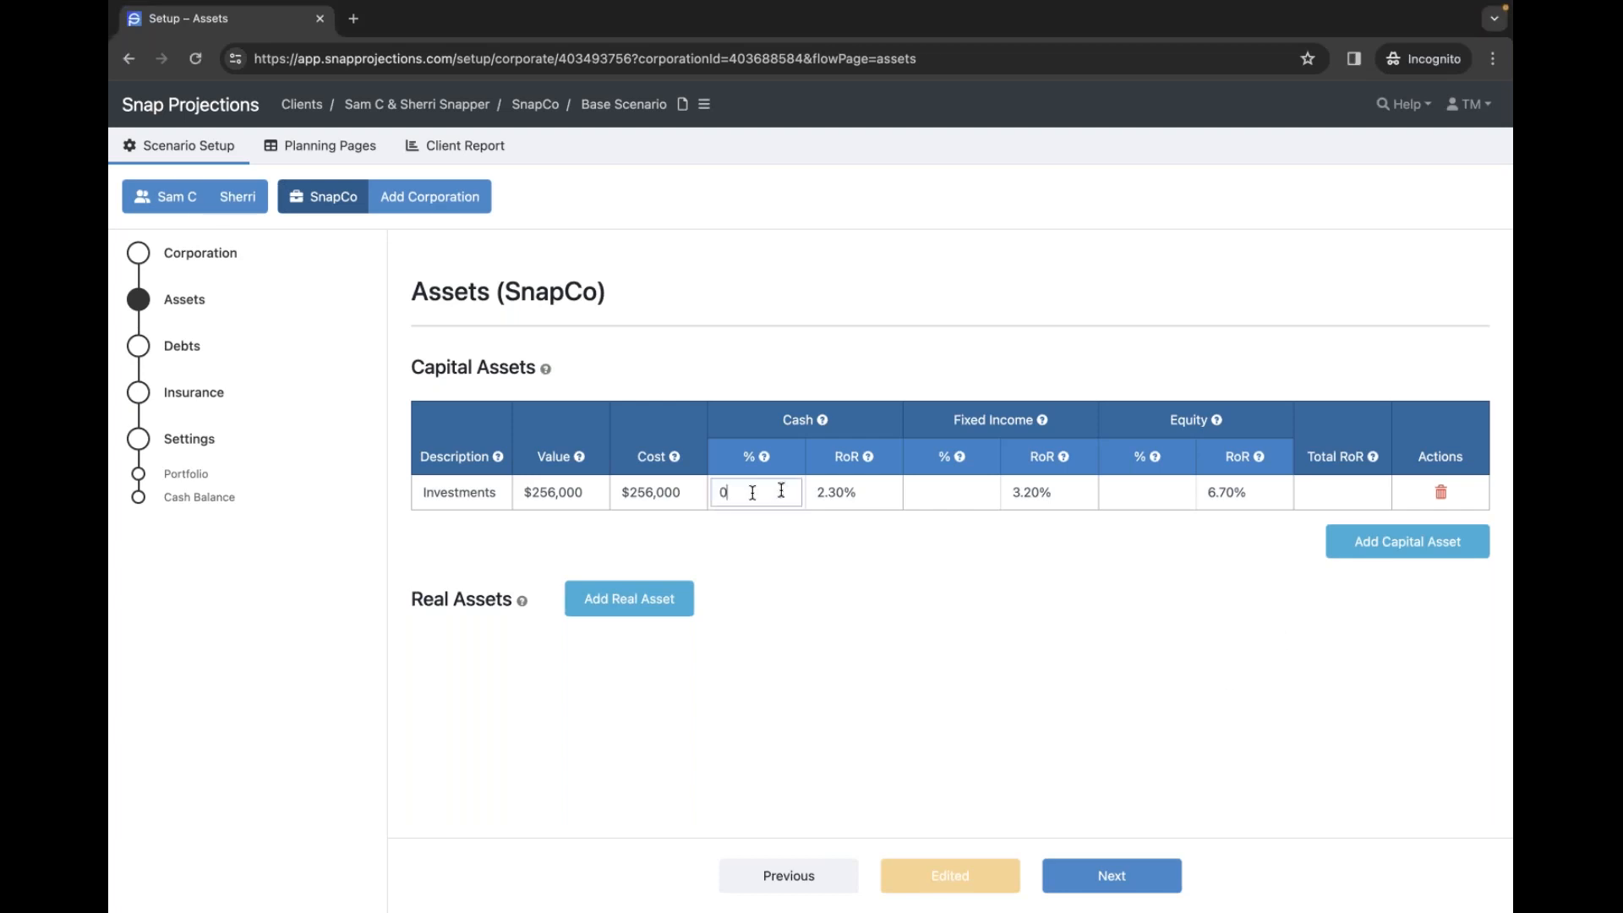
left_click(972, 496)
type("40")
left_click(1145, 492)
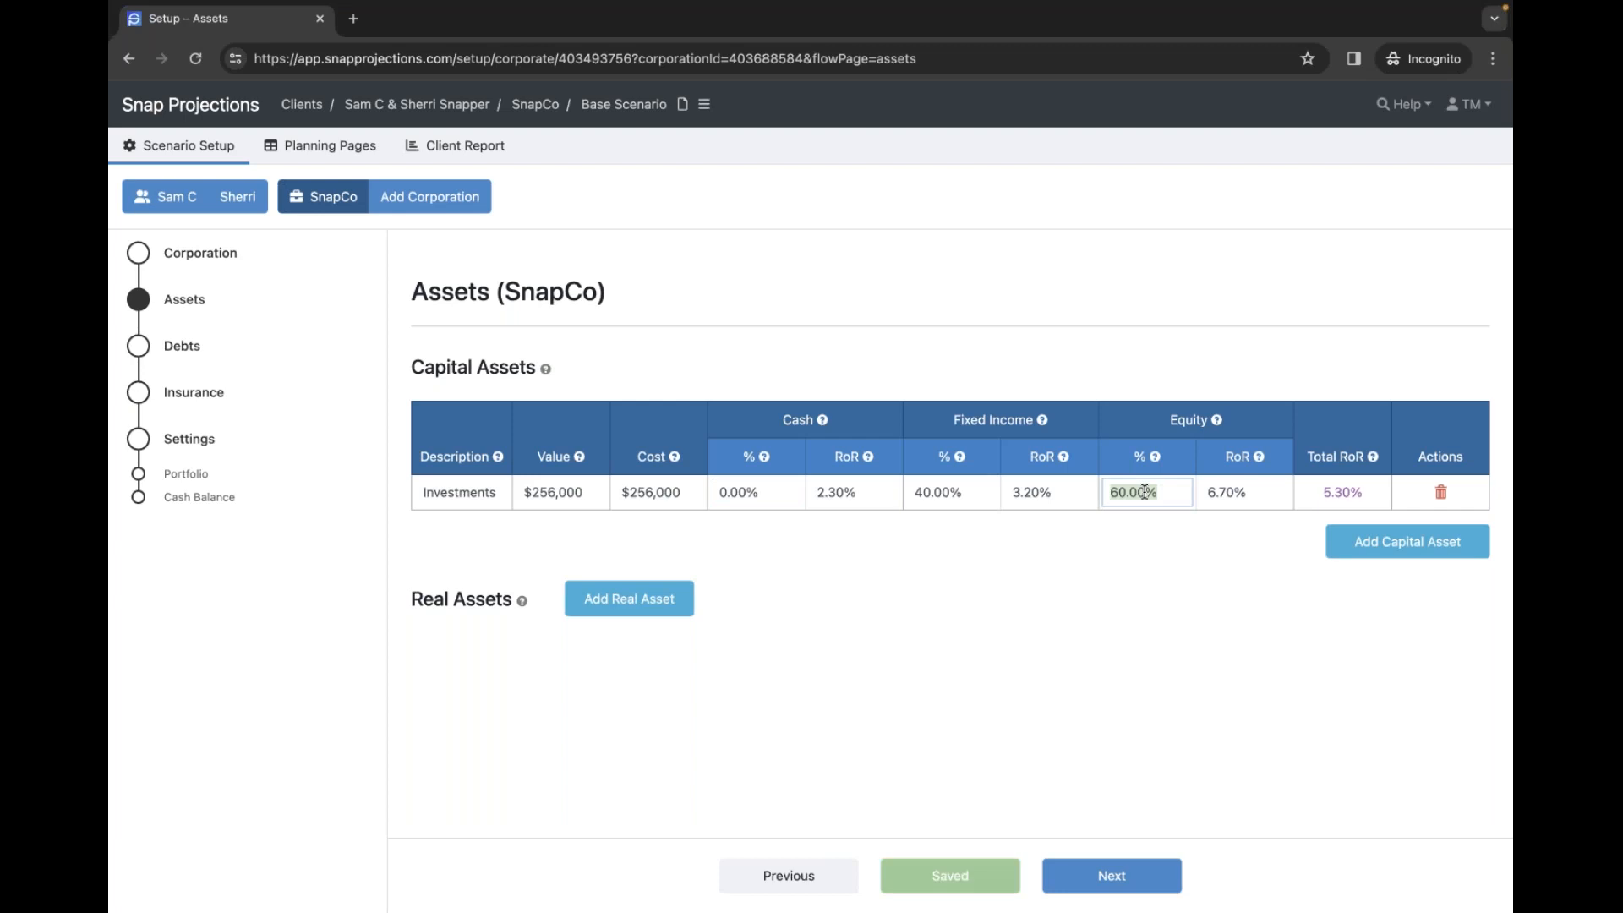
left_click(1007, 580)
- Add an Office real asset worth $300,000, 2.10% appreciation, sold 2045-01-01
left_click(616, 600)
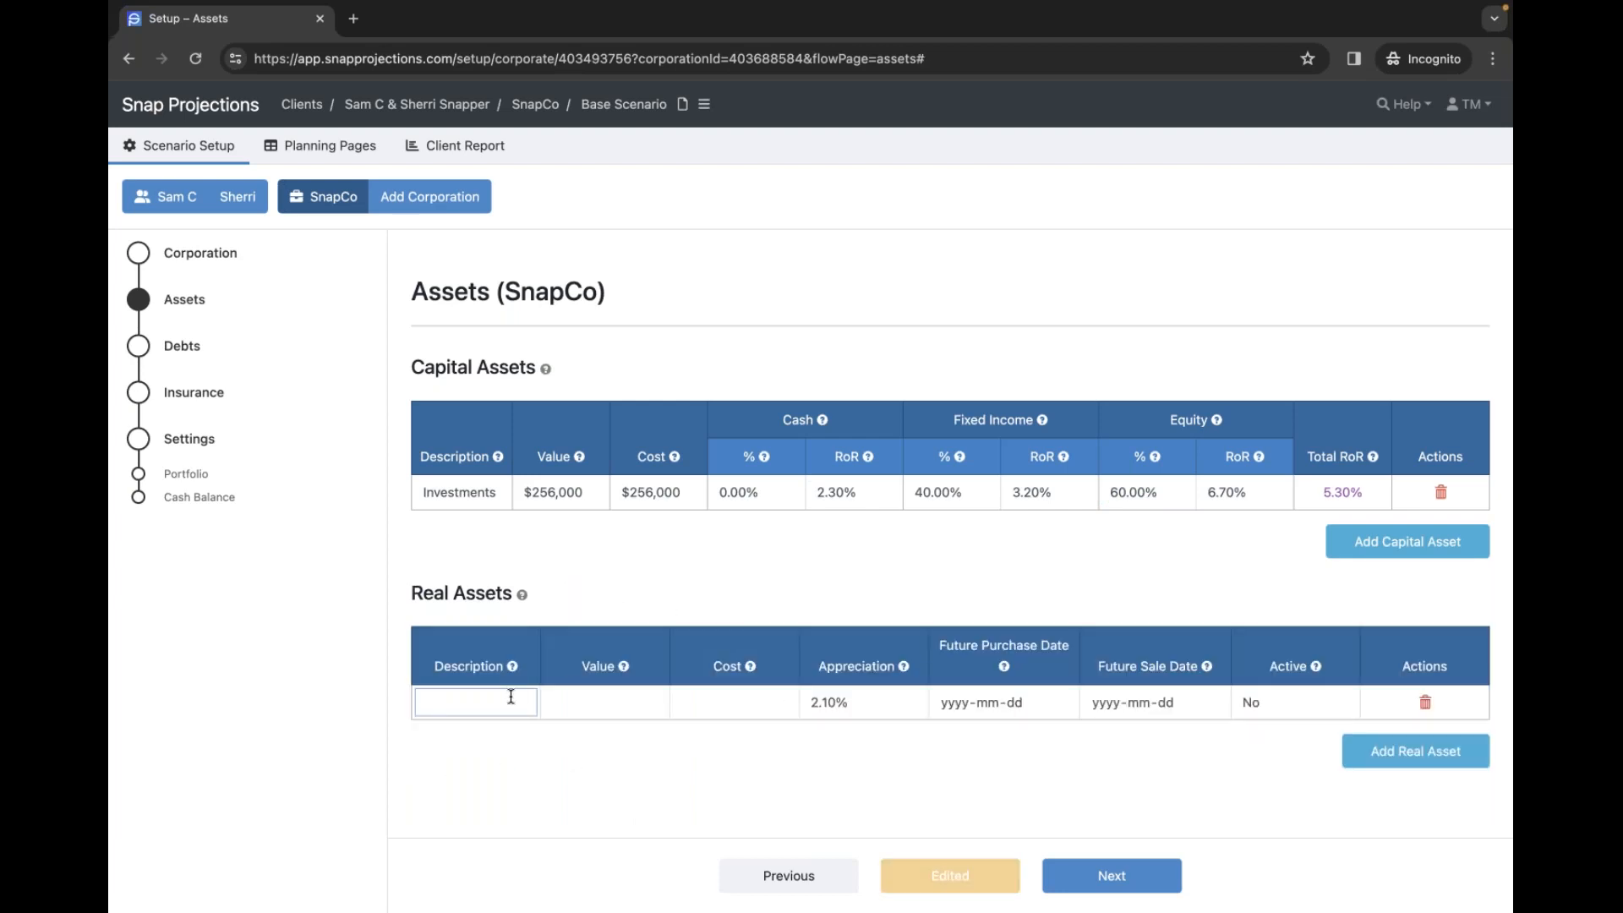
type("Office")
key("Tab")
type("300000")
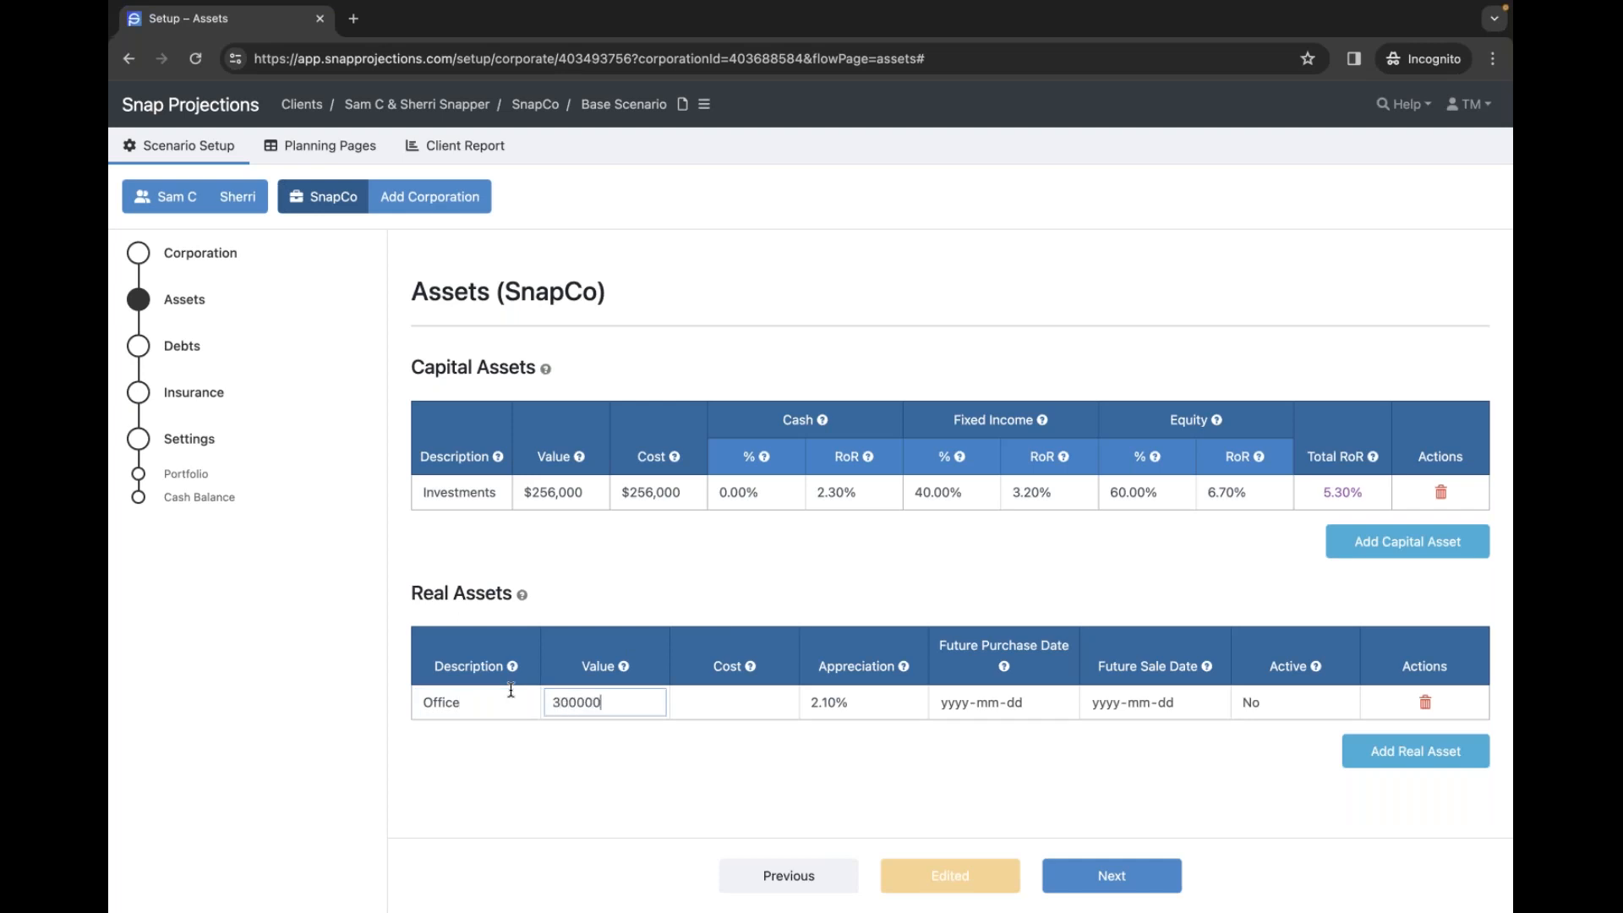
key("Tab")
key("Tab")
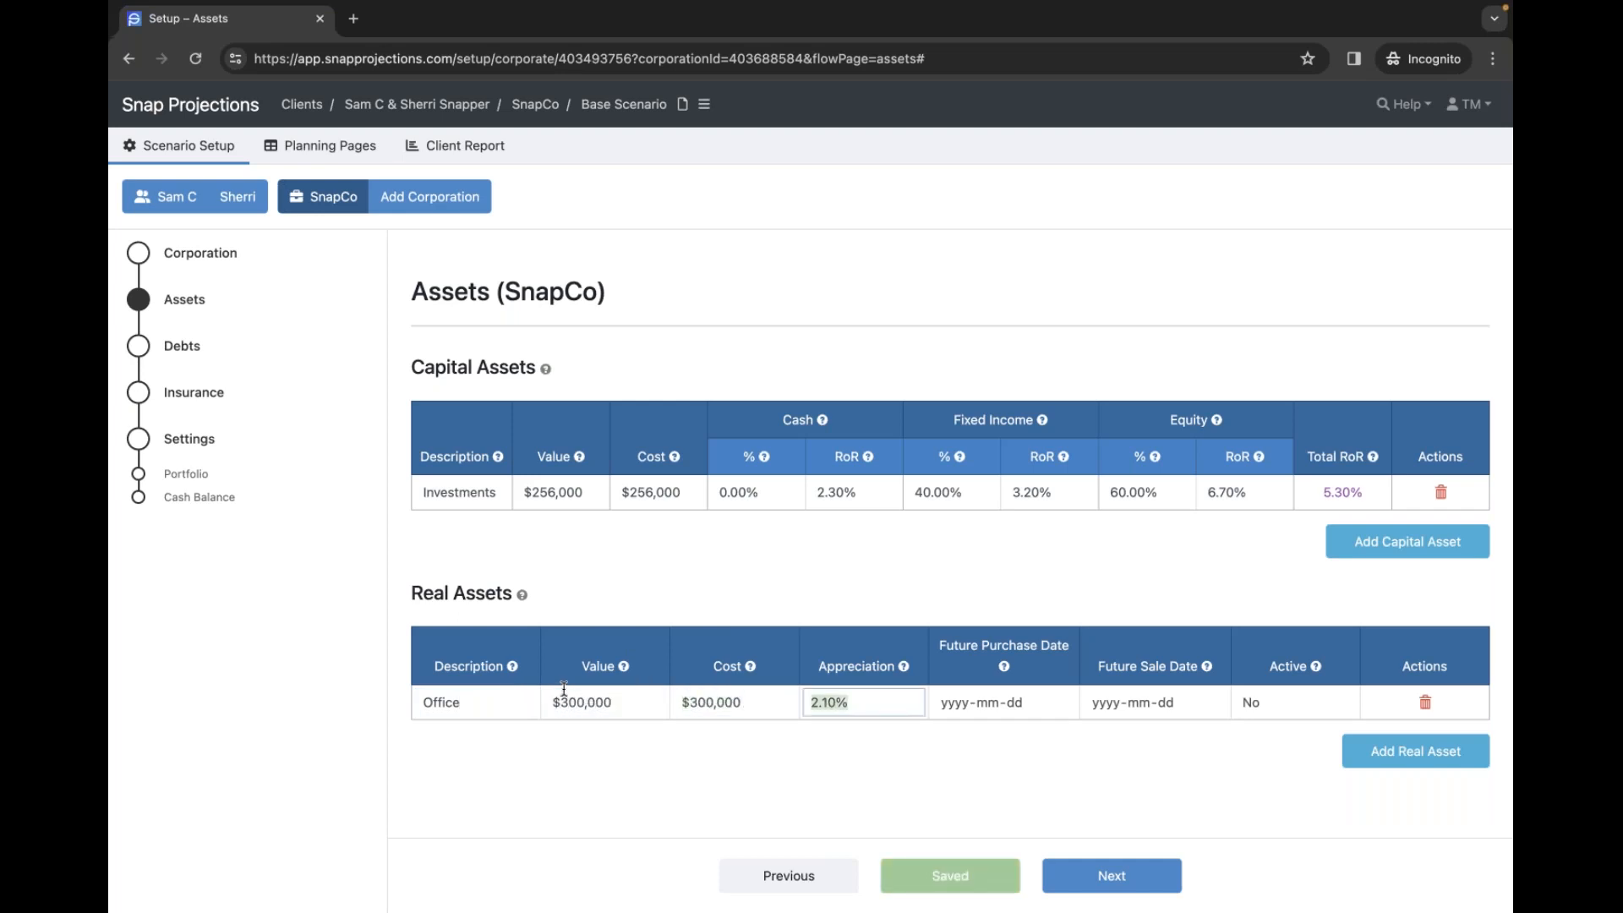
left_click(1000, 763)
left_click(1106, 710)
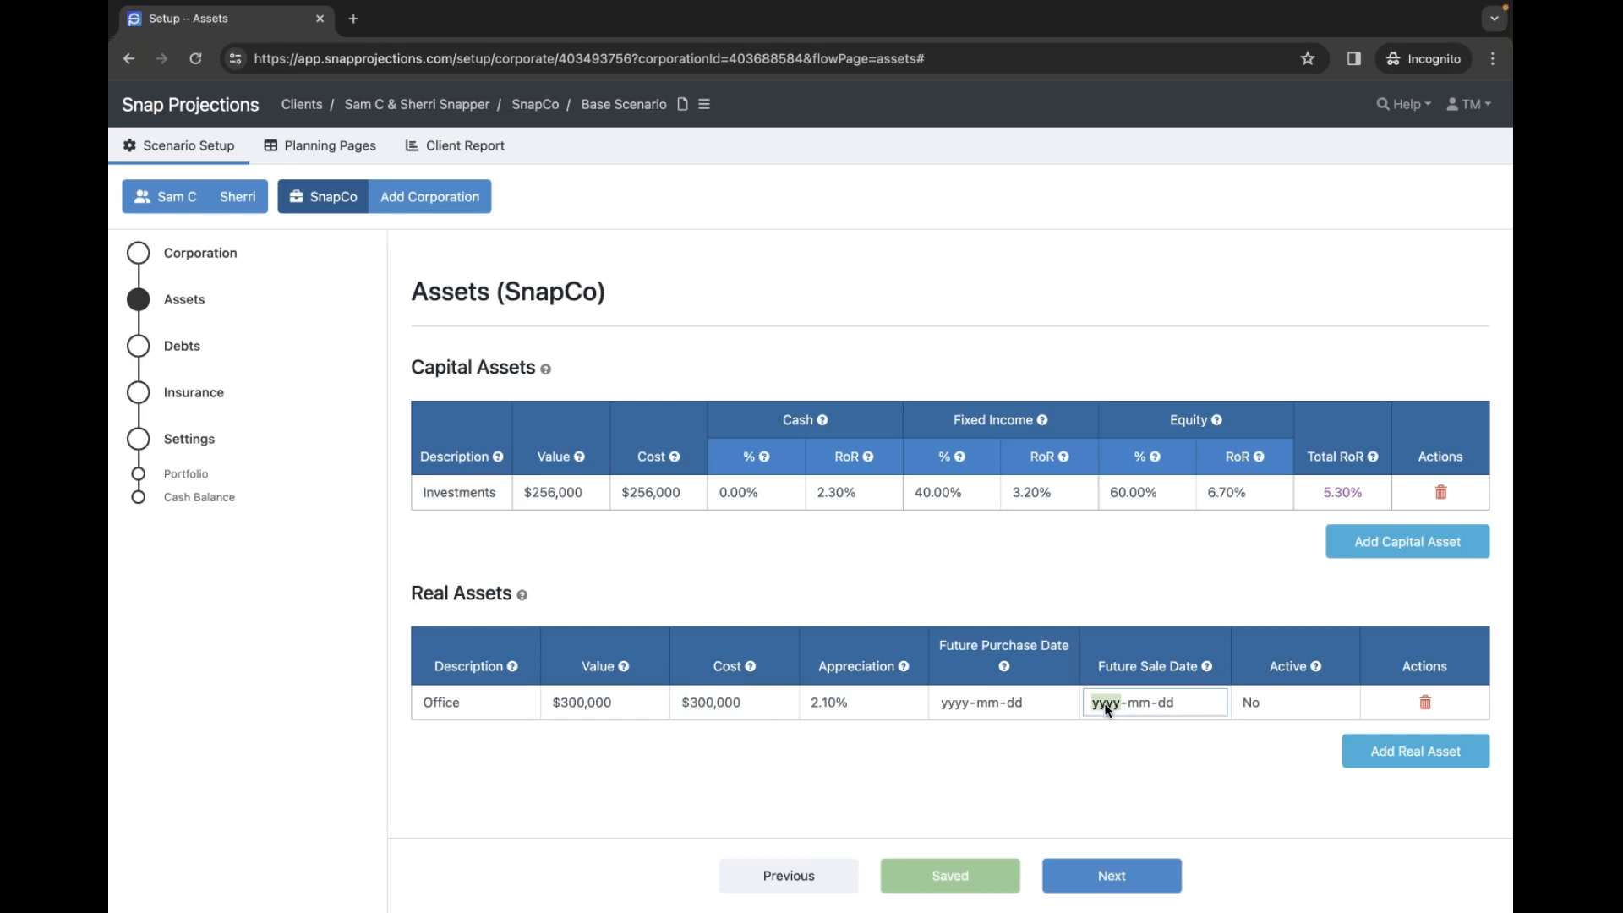
type("2045-01-01")
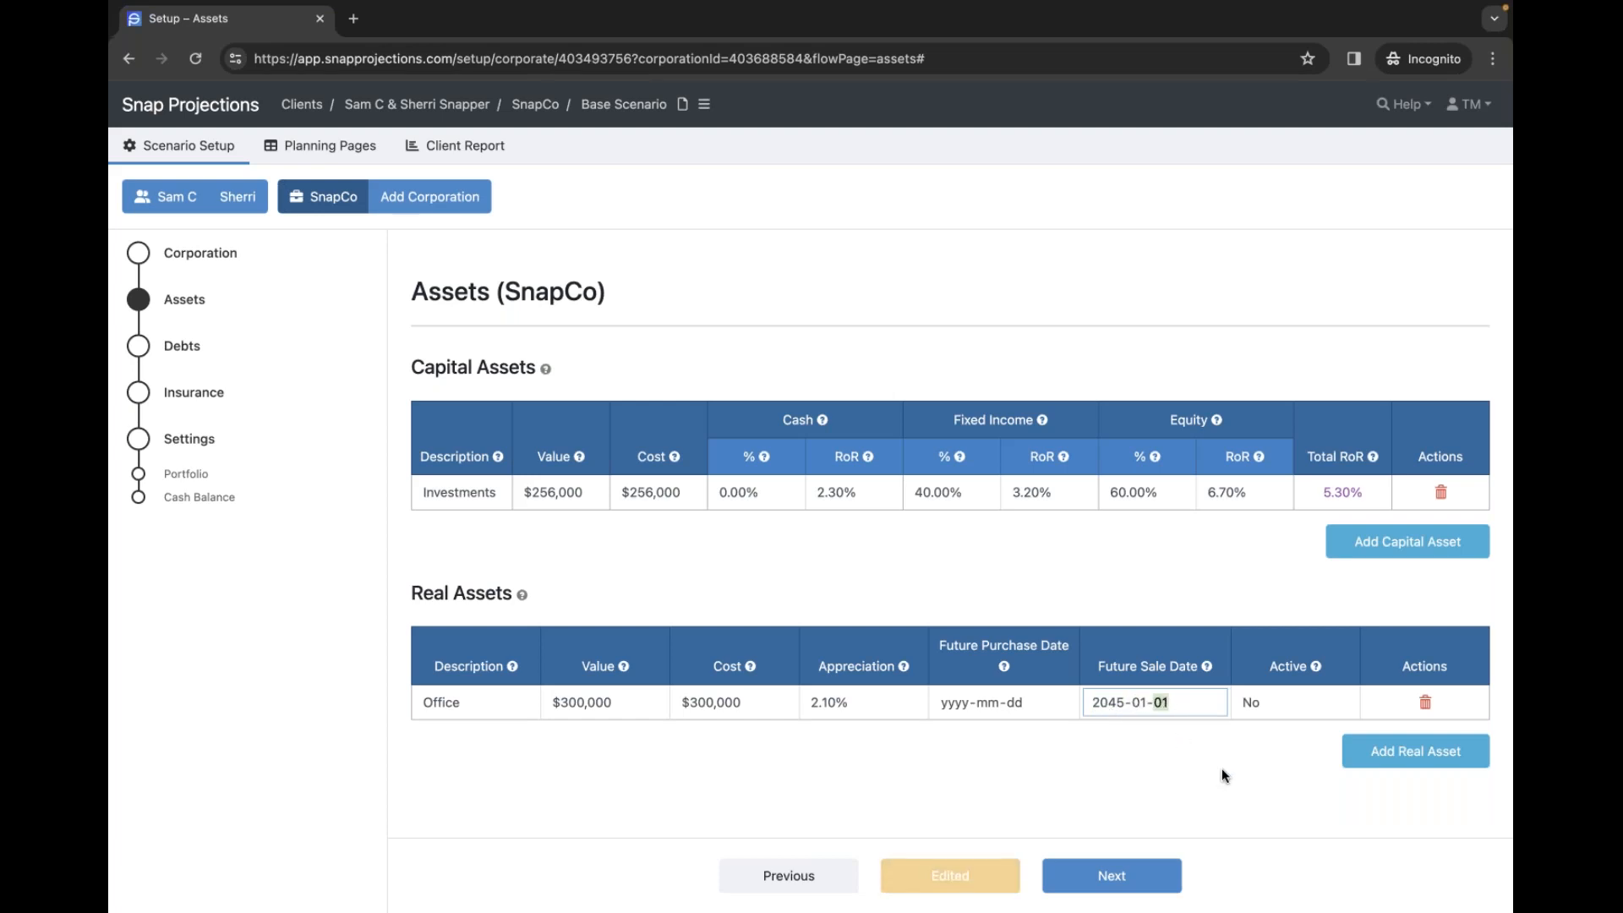
left_click(1220, 767)
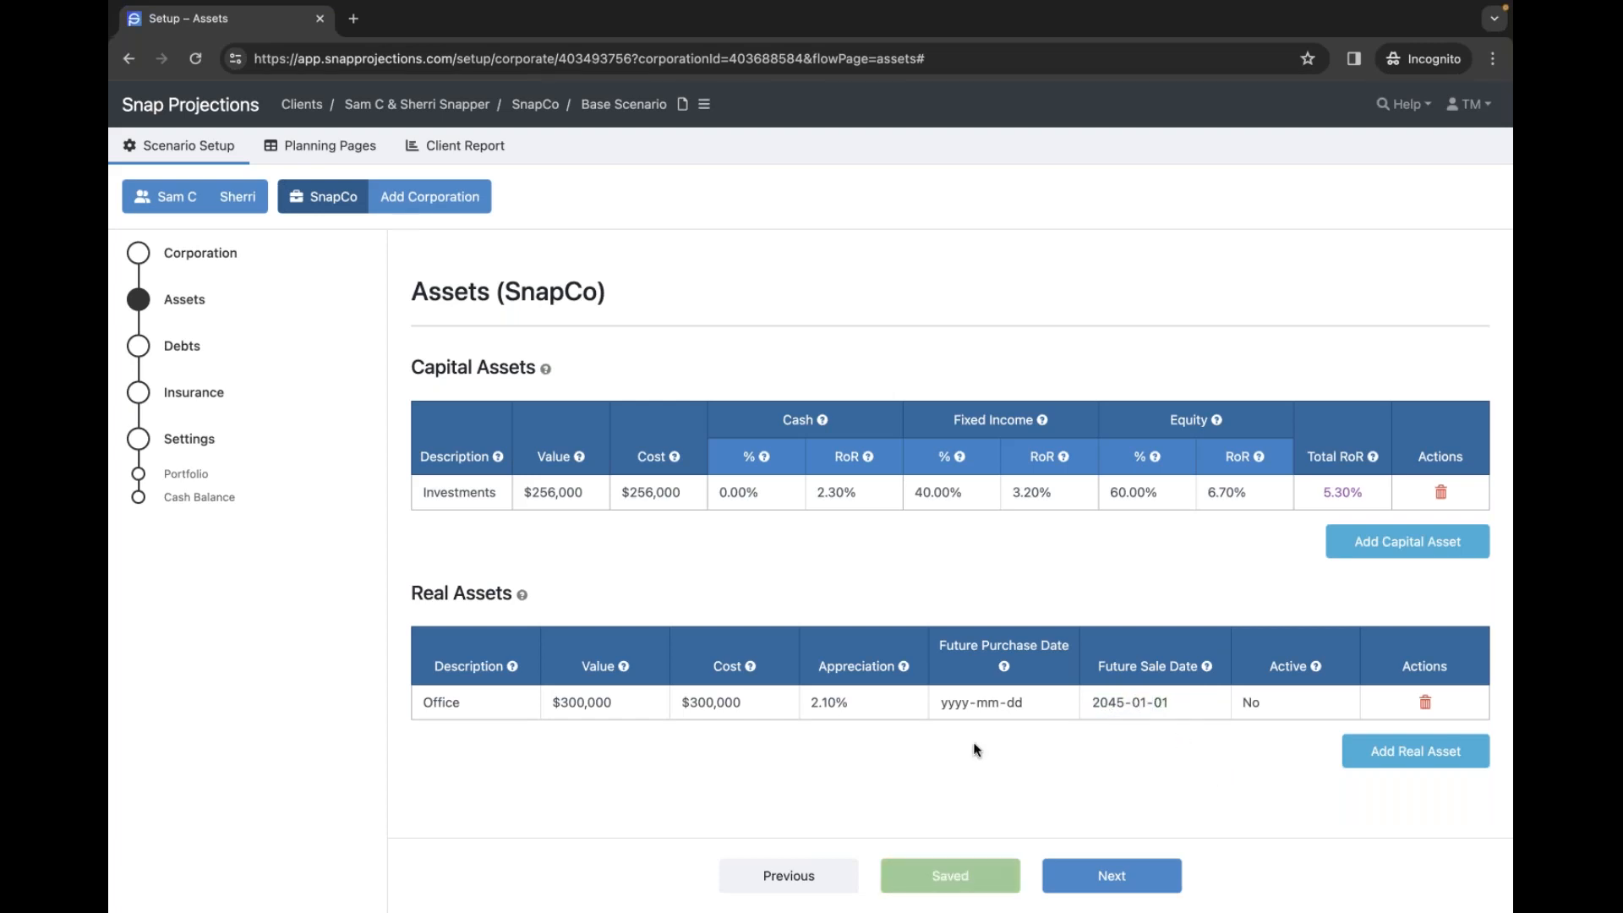
mouse_move(1322, 676)
- Review SnapCo's empty Debts and Insurance pages, then show the Planning Pages corporate table
left_click(178, 353)
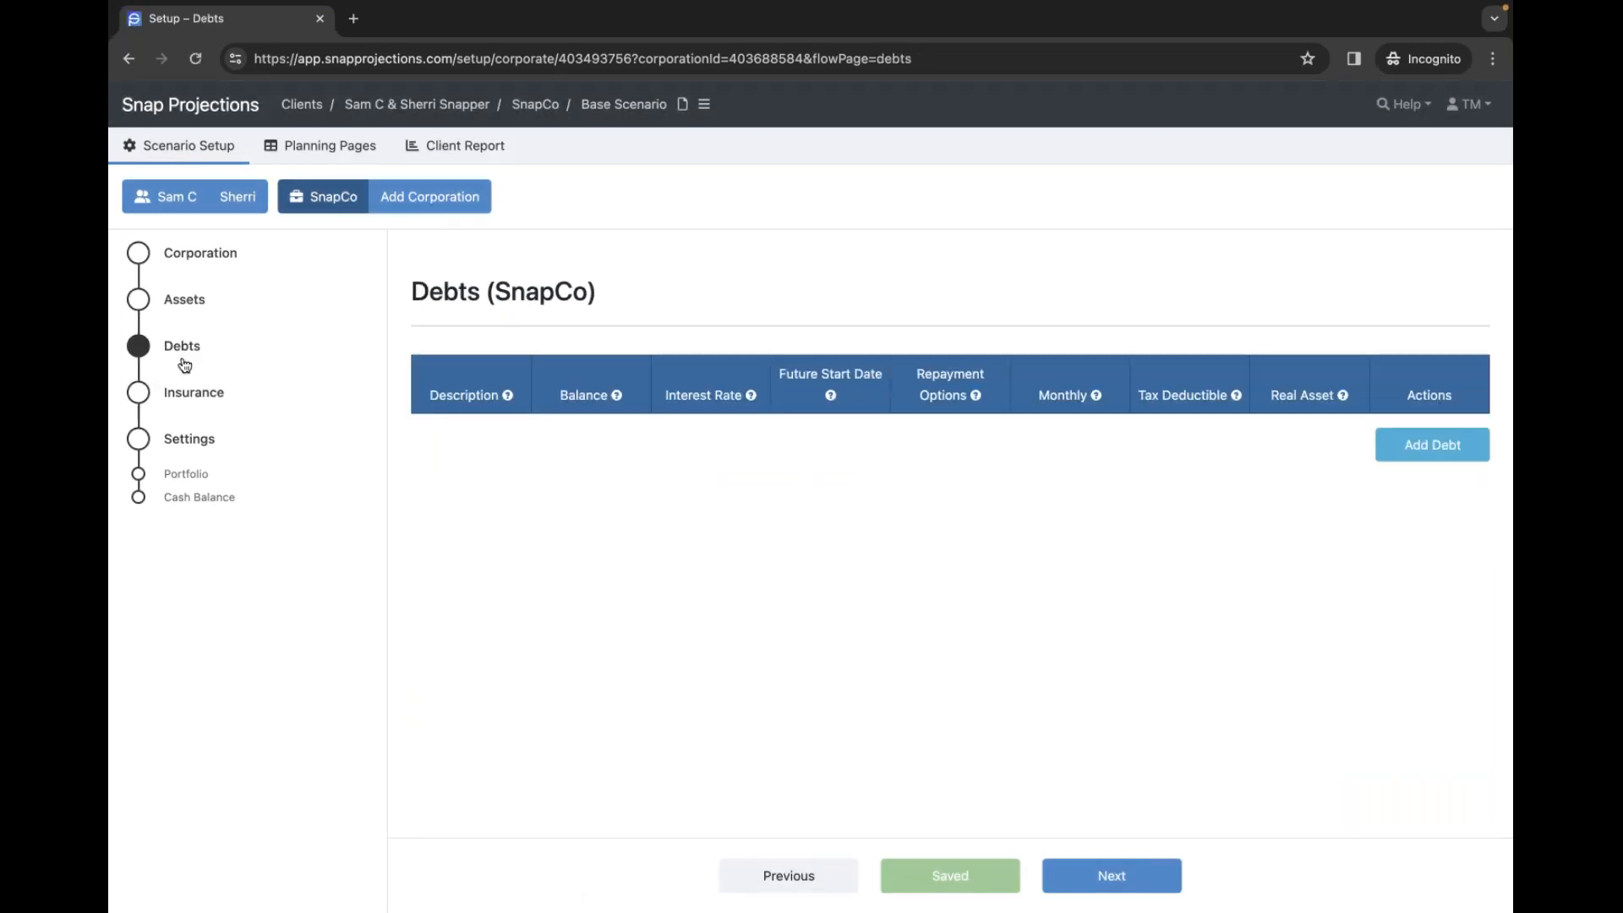
left_click(189, 398)
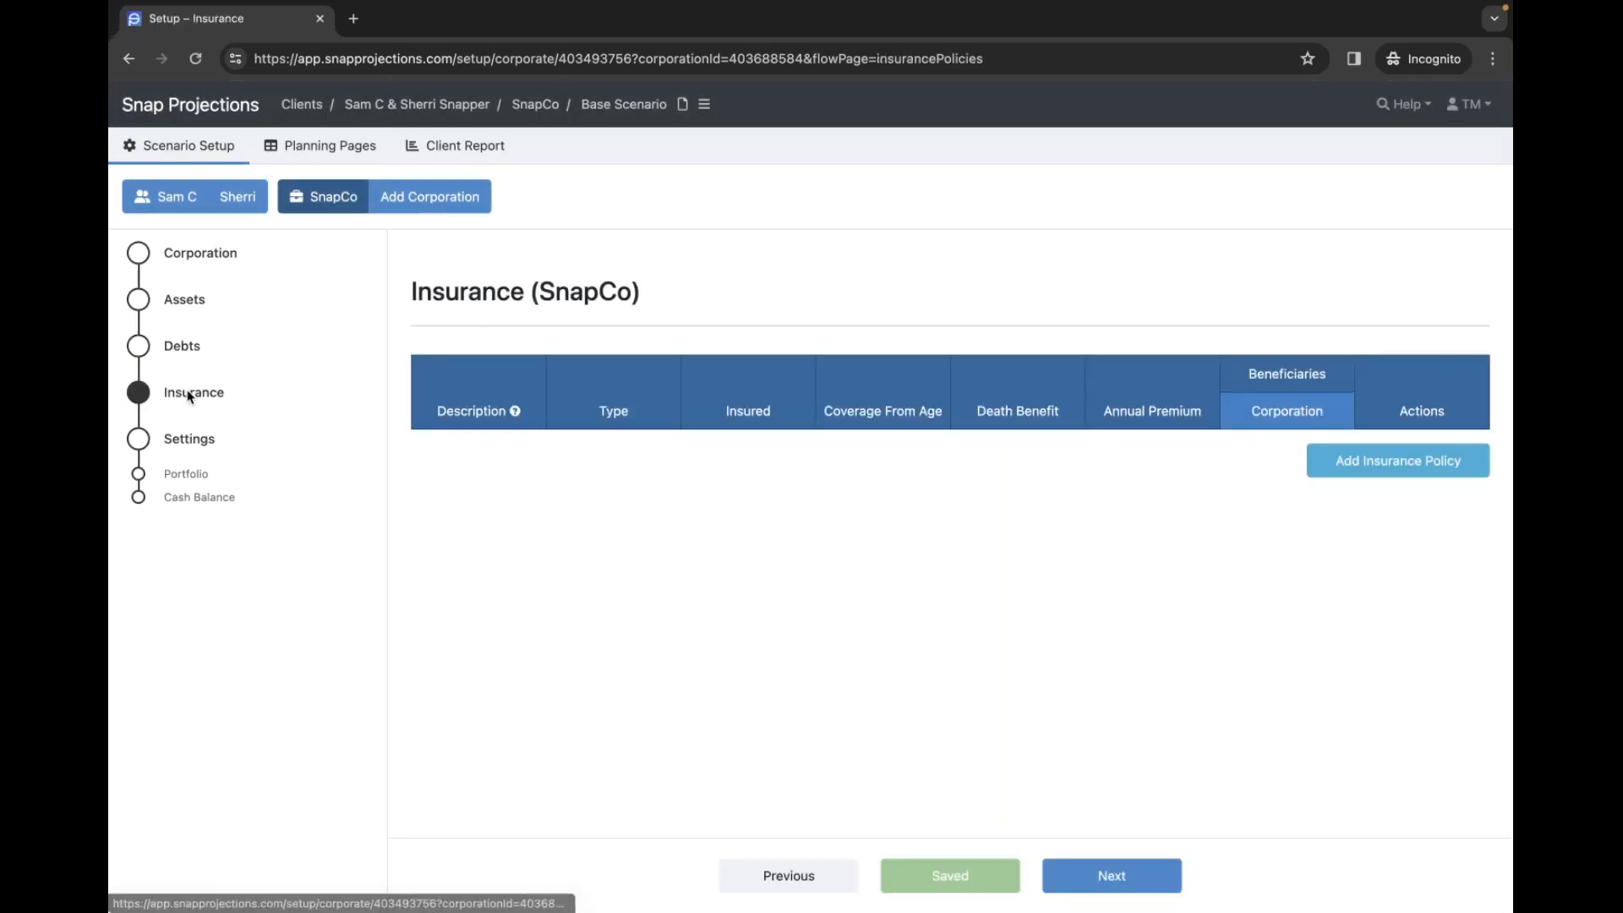
left_click(176, 349)
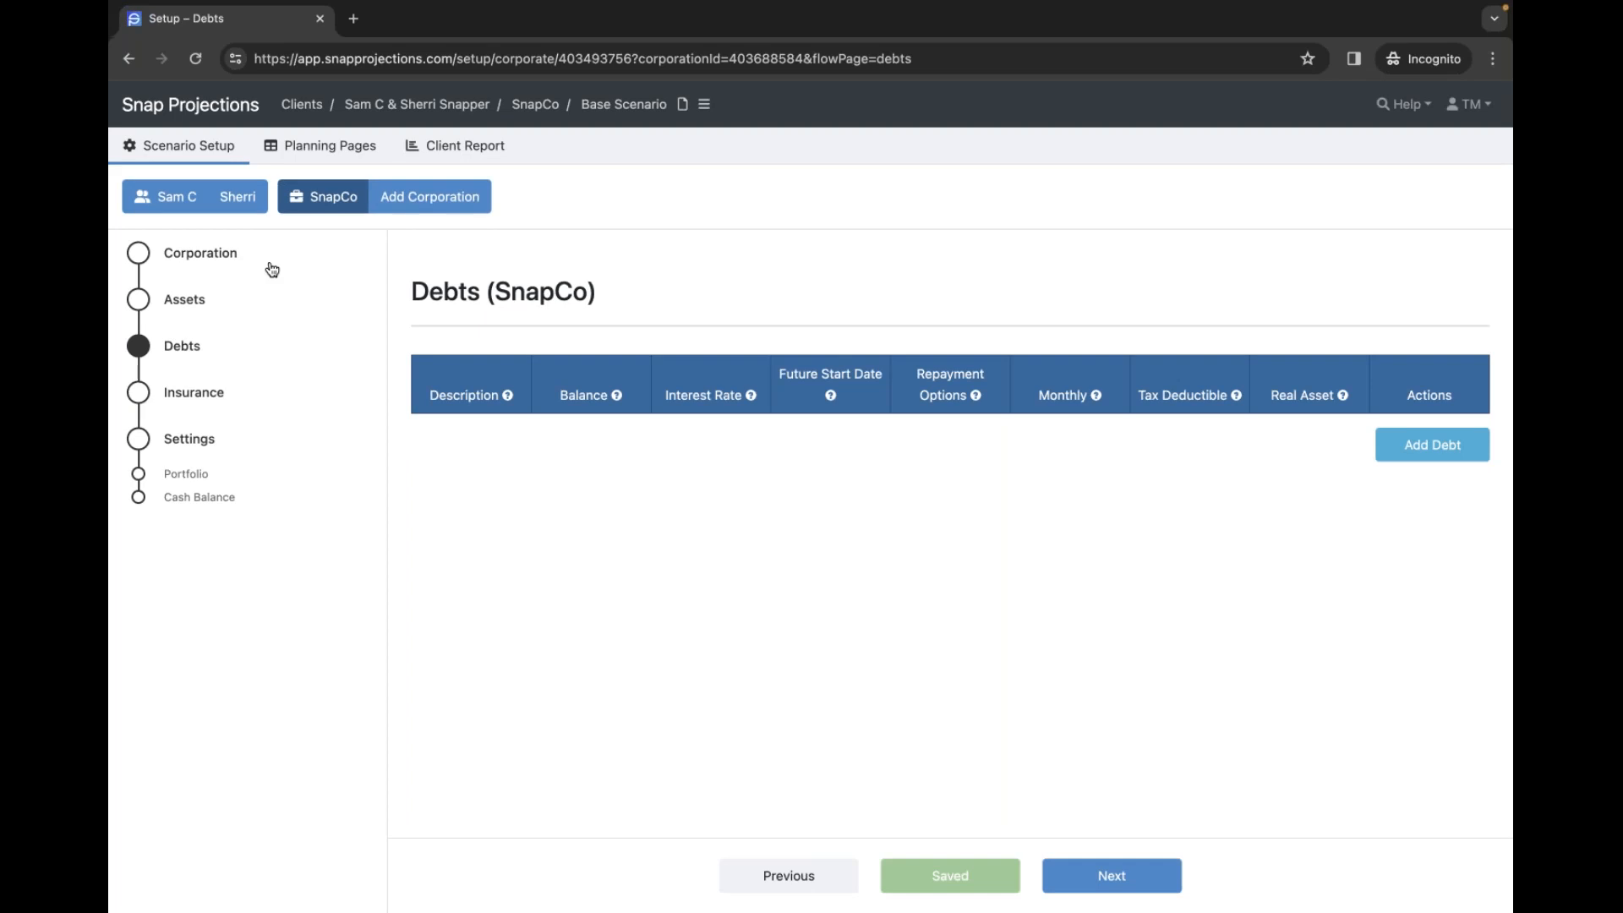
left_click(347, 158)
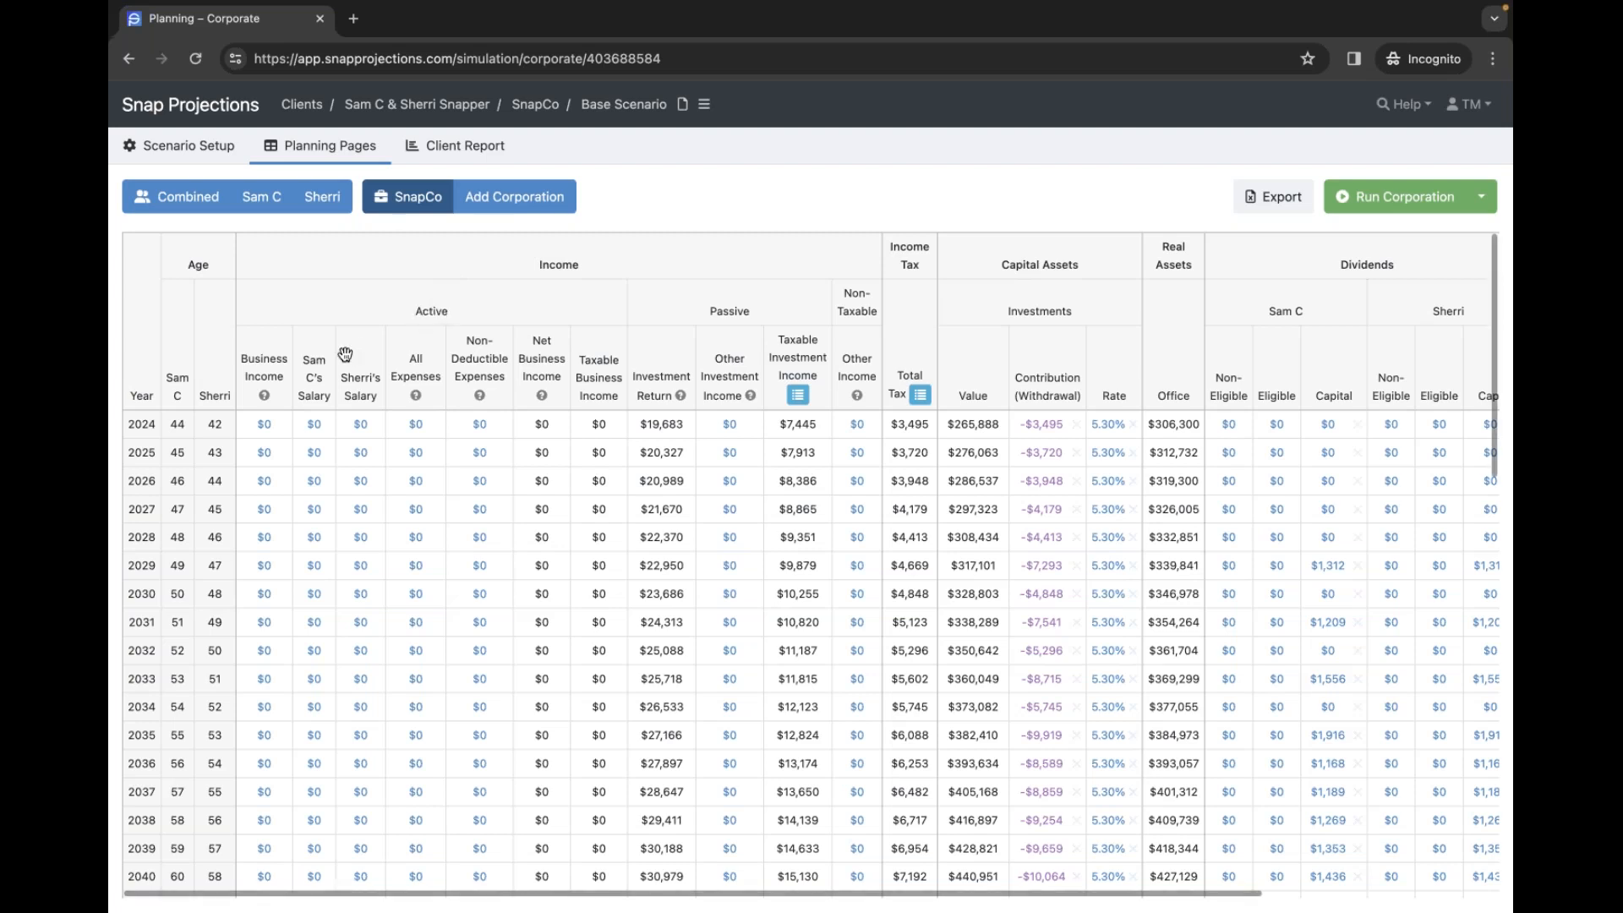
- Enter $220,000 of 2024 business income, copied down to age 64 and indexed at 2.10%
left_click(262, 423)
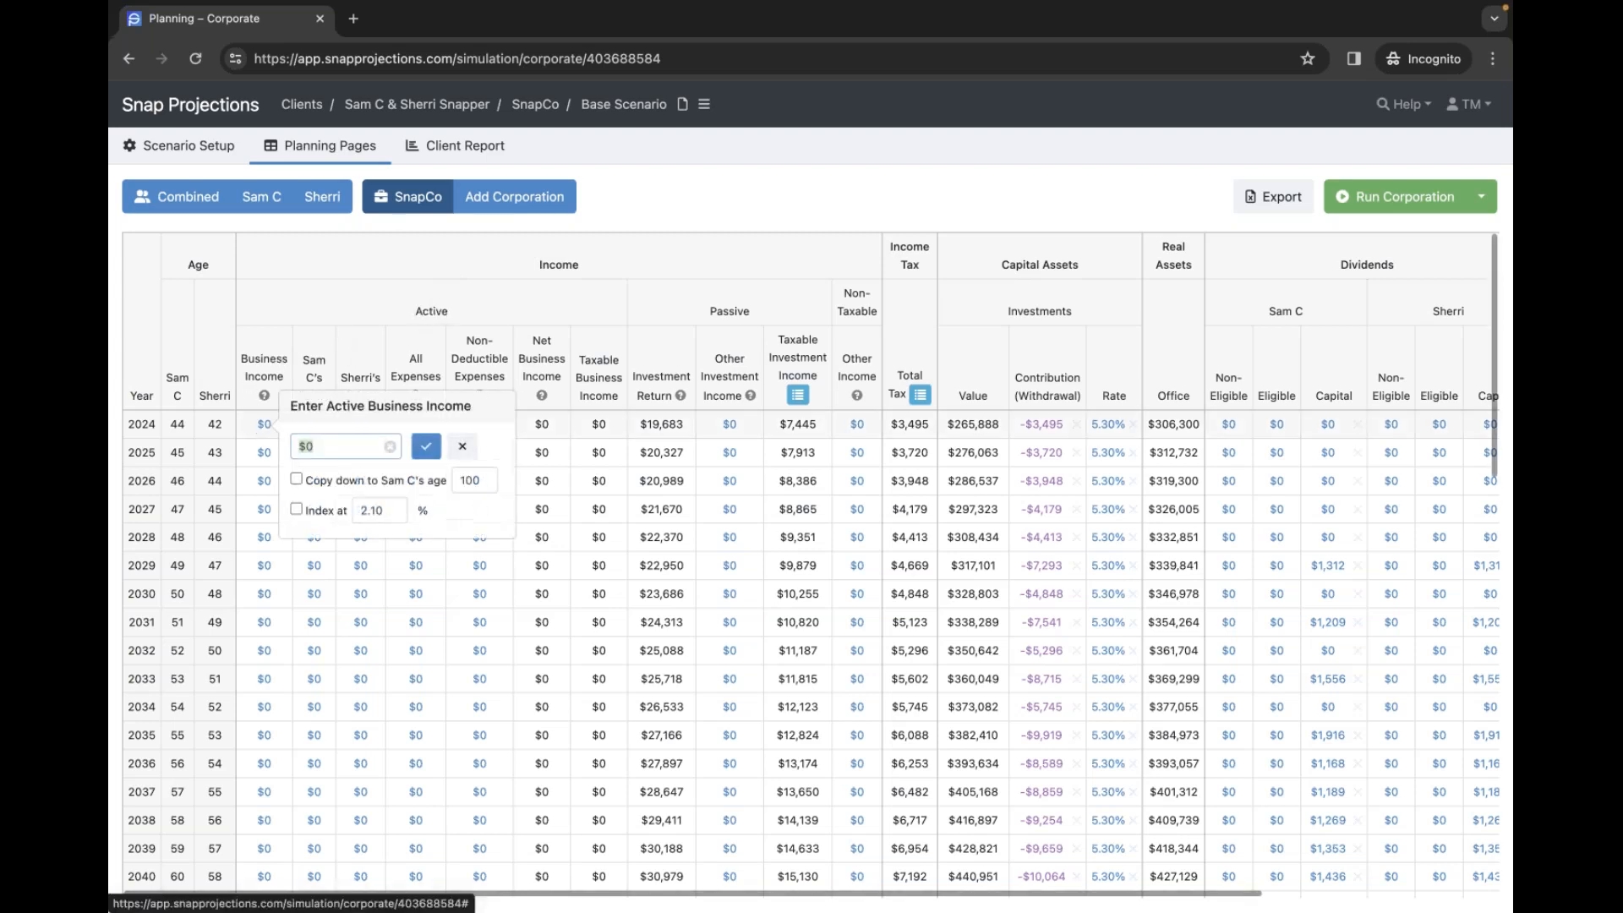
type("220000")
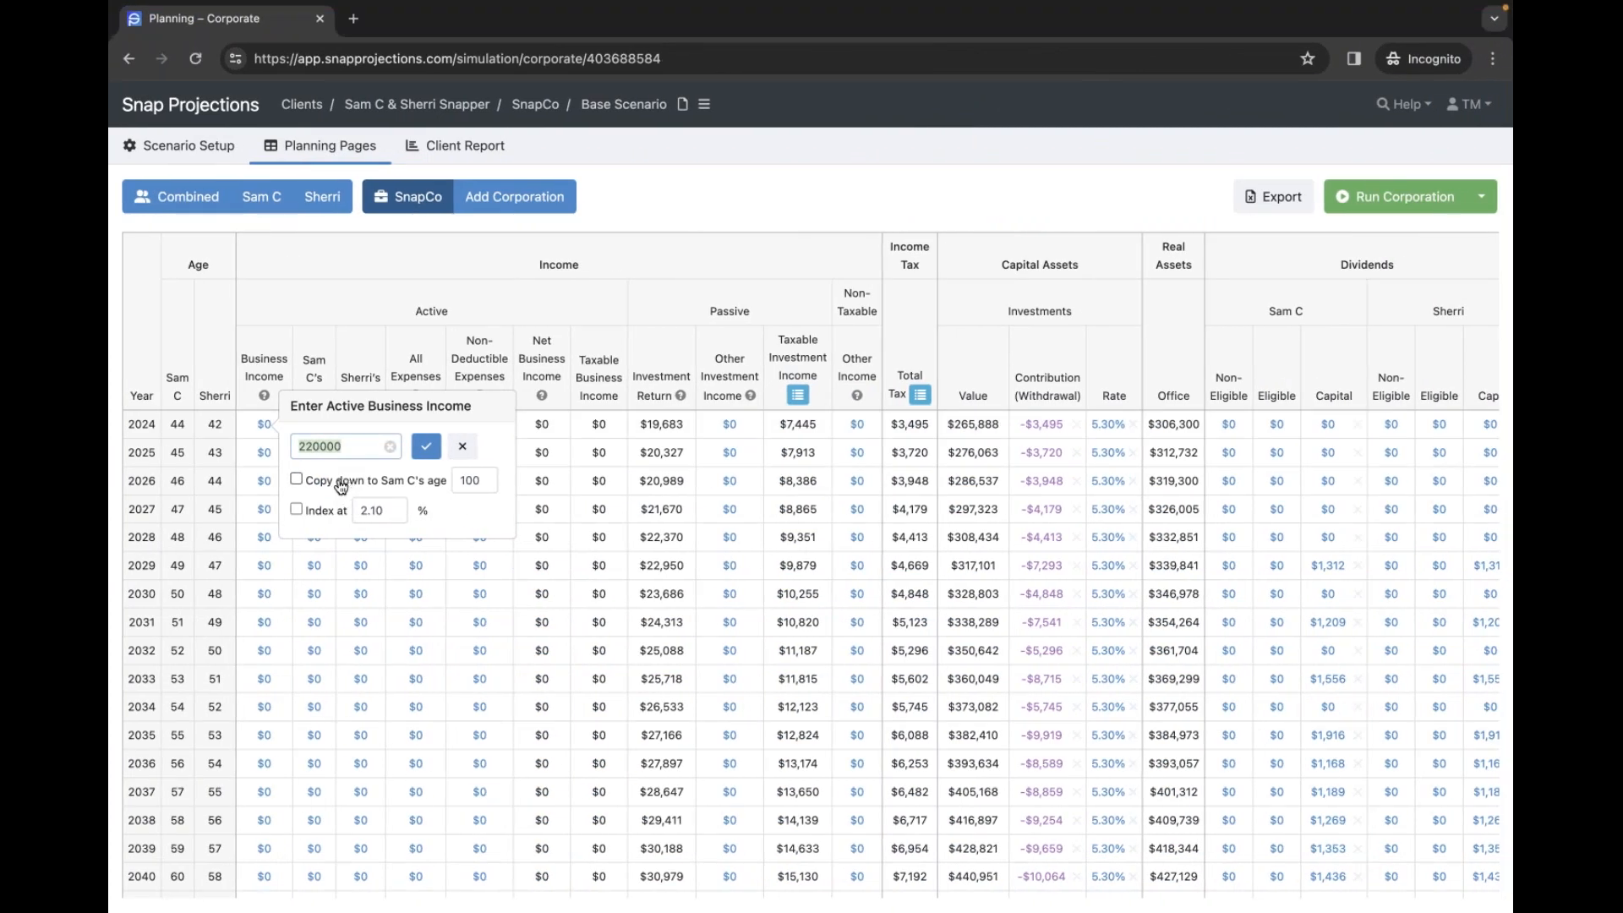
left_click(339, 484)
left_click(488, 481)
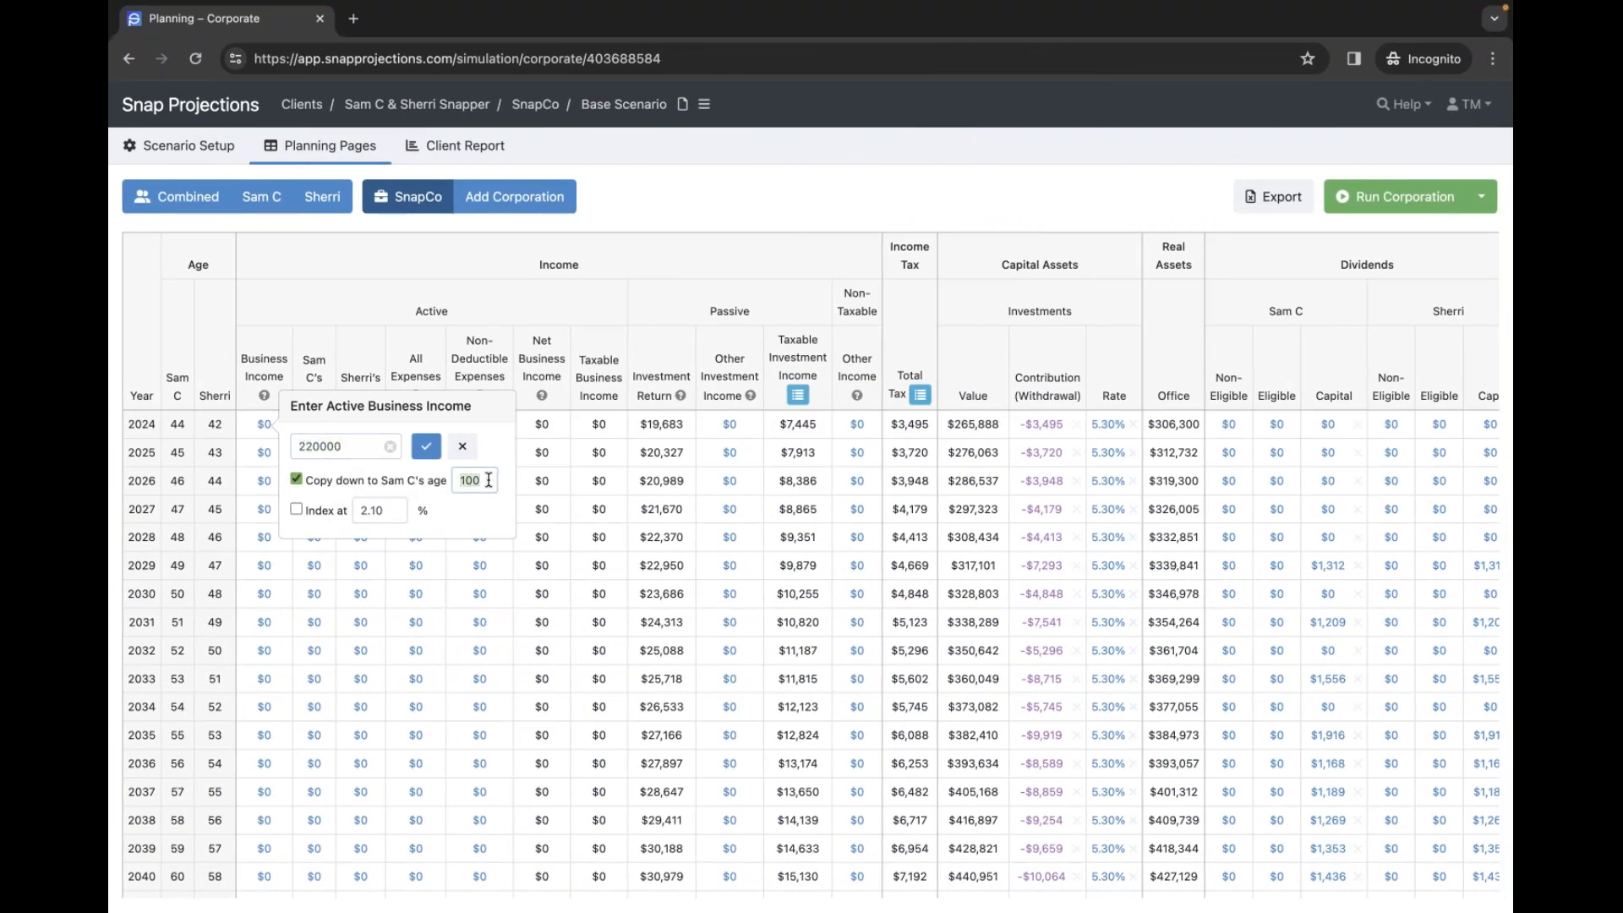
type("64")
left_click(327, 513)
left_click(430, 453)
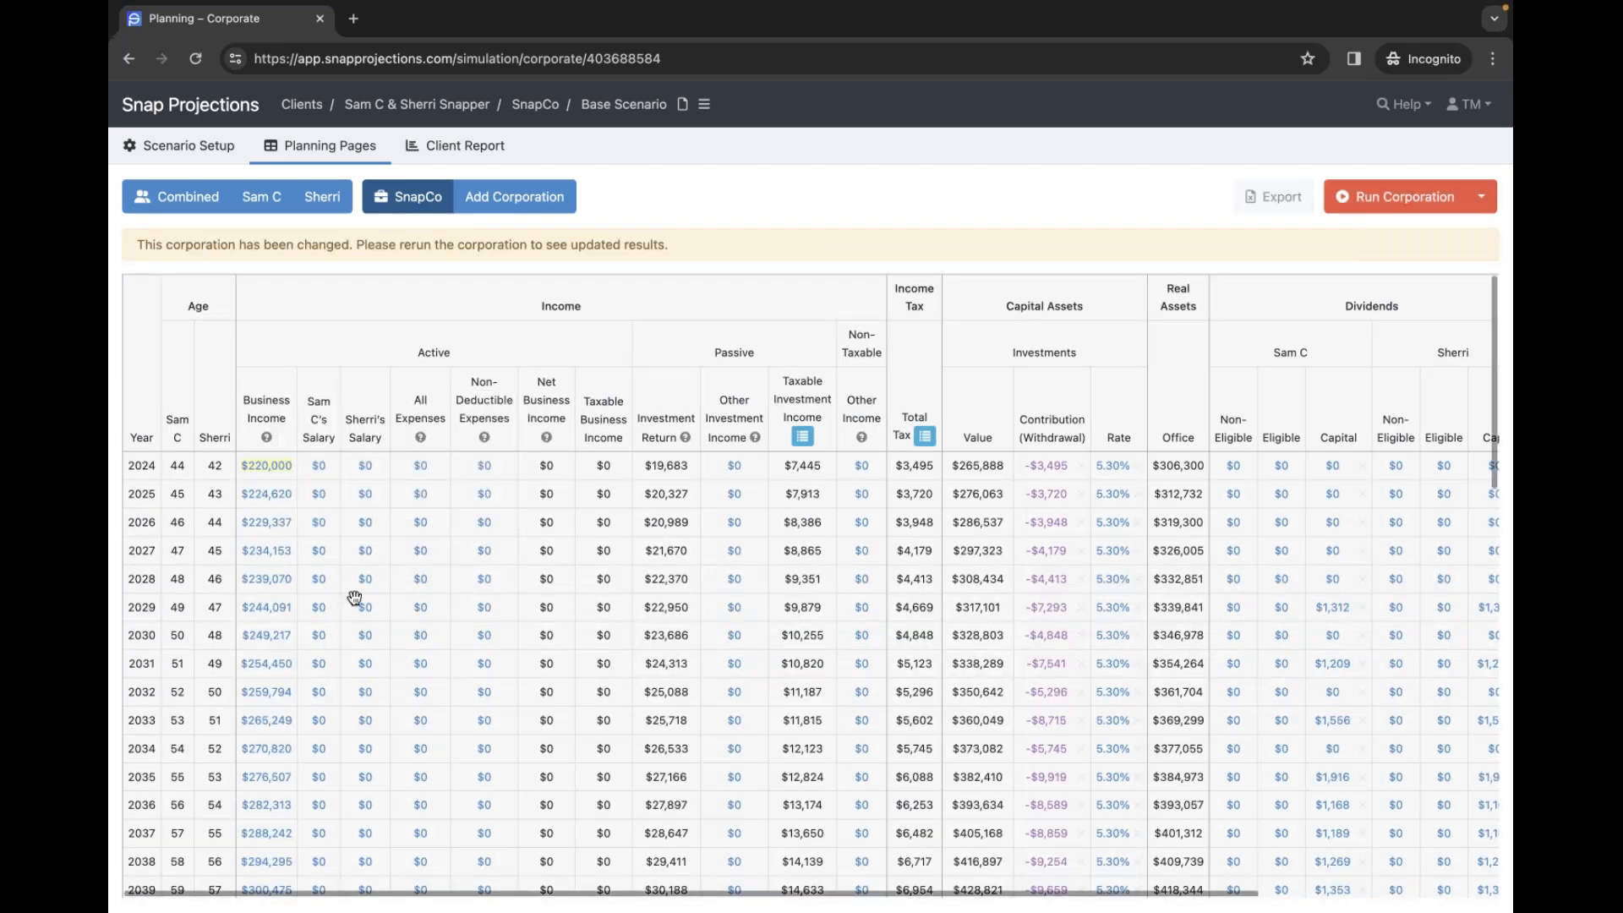
scroll(356, 588, "down", 3)
scroll(356, 587, "down", 2)
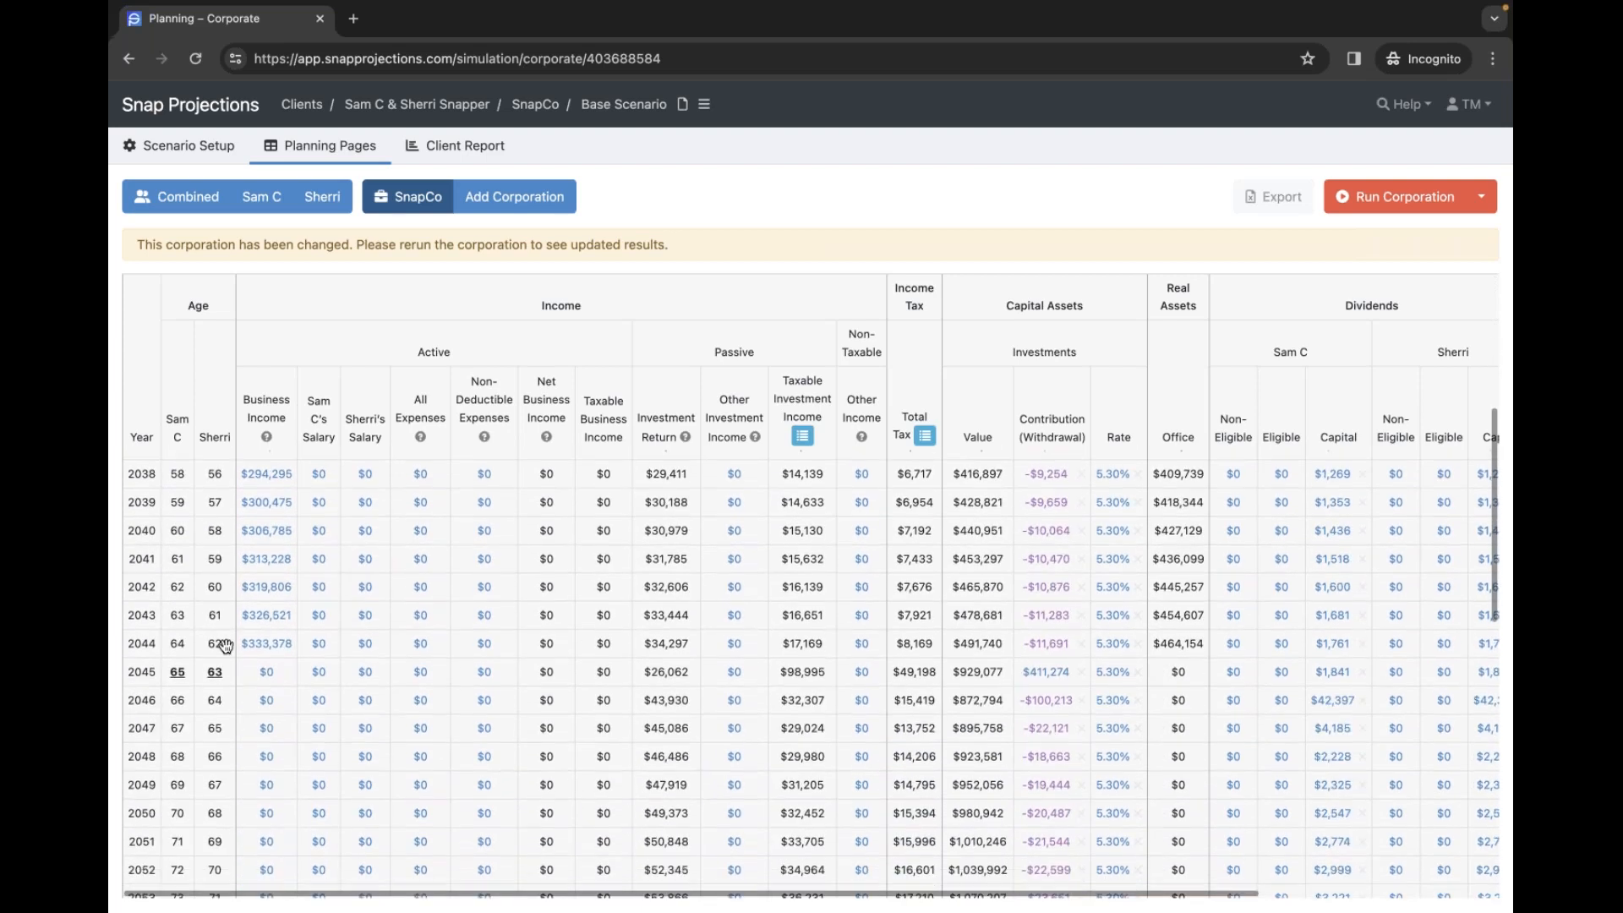
scroll(269, 619, "up", 5)
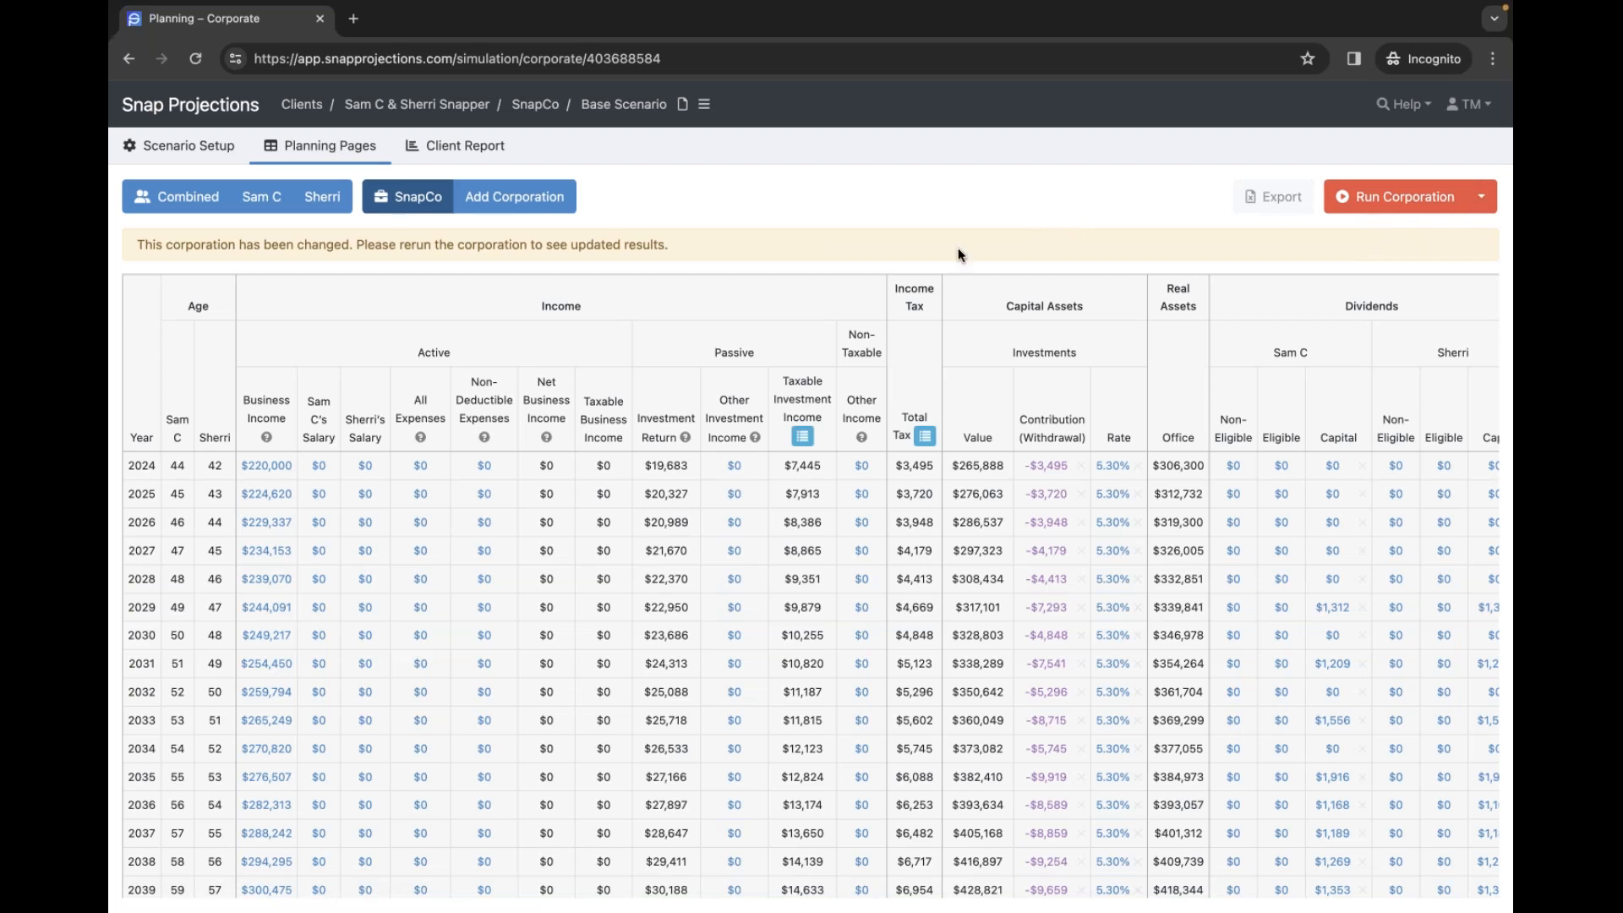
scroll(422, 558, "down", 2)
scroll(426, 549, "up", 2)
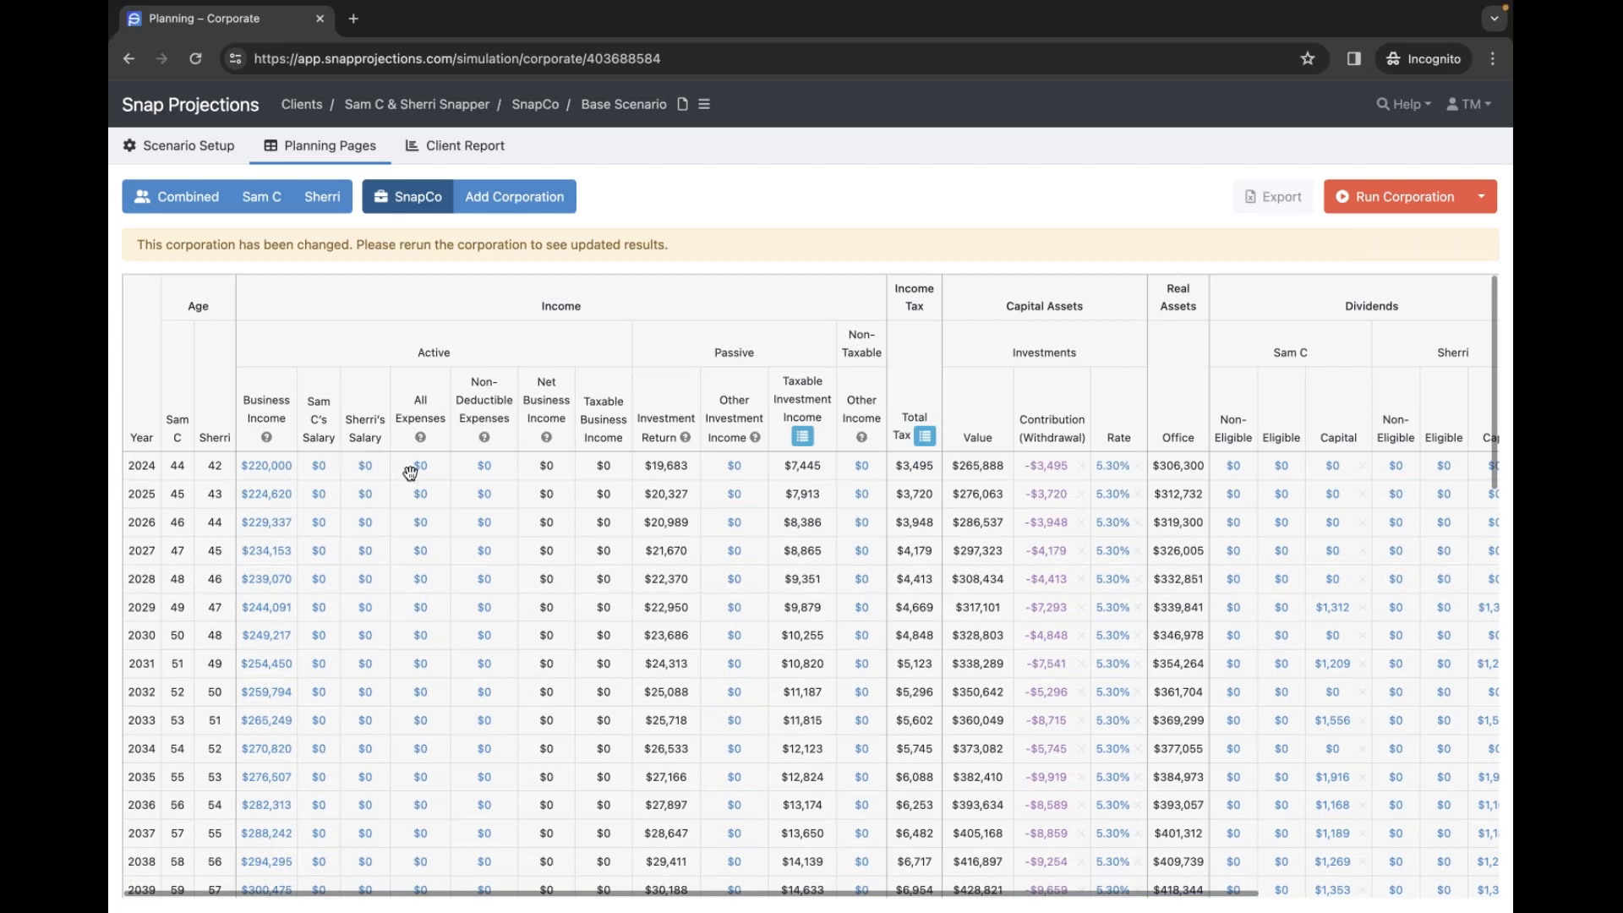
- Give the first spouse a $100,000 salary from 2024, copied to age 64 and indexed
left_click(319, 466)
type("100")
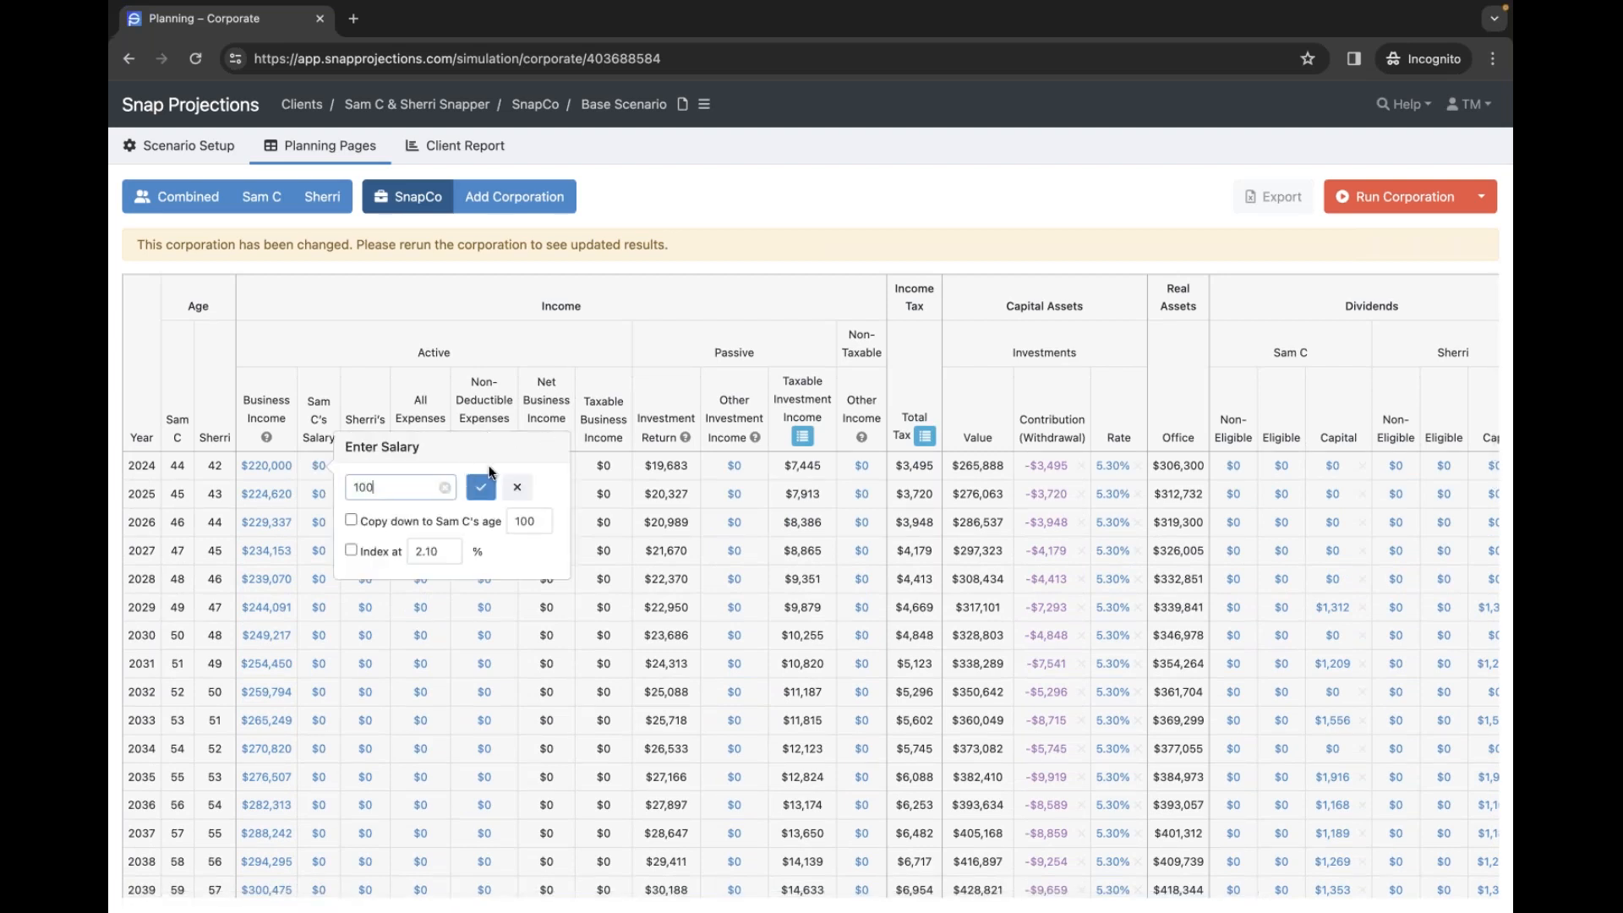
type("000")
left_click(424, 522)
double_click(524, 520)
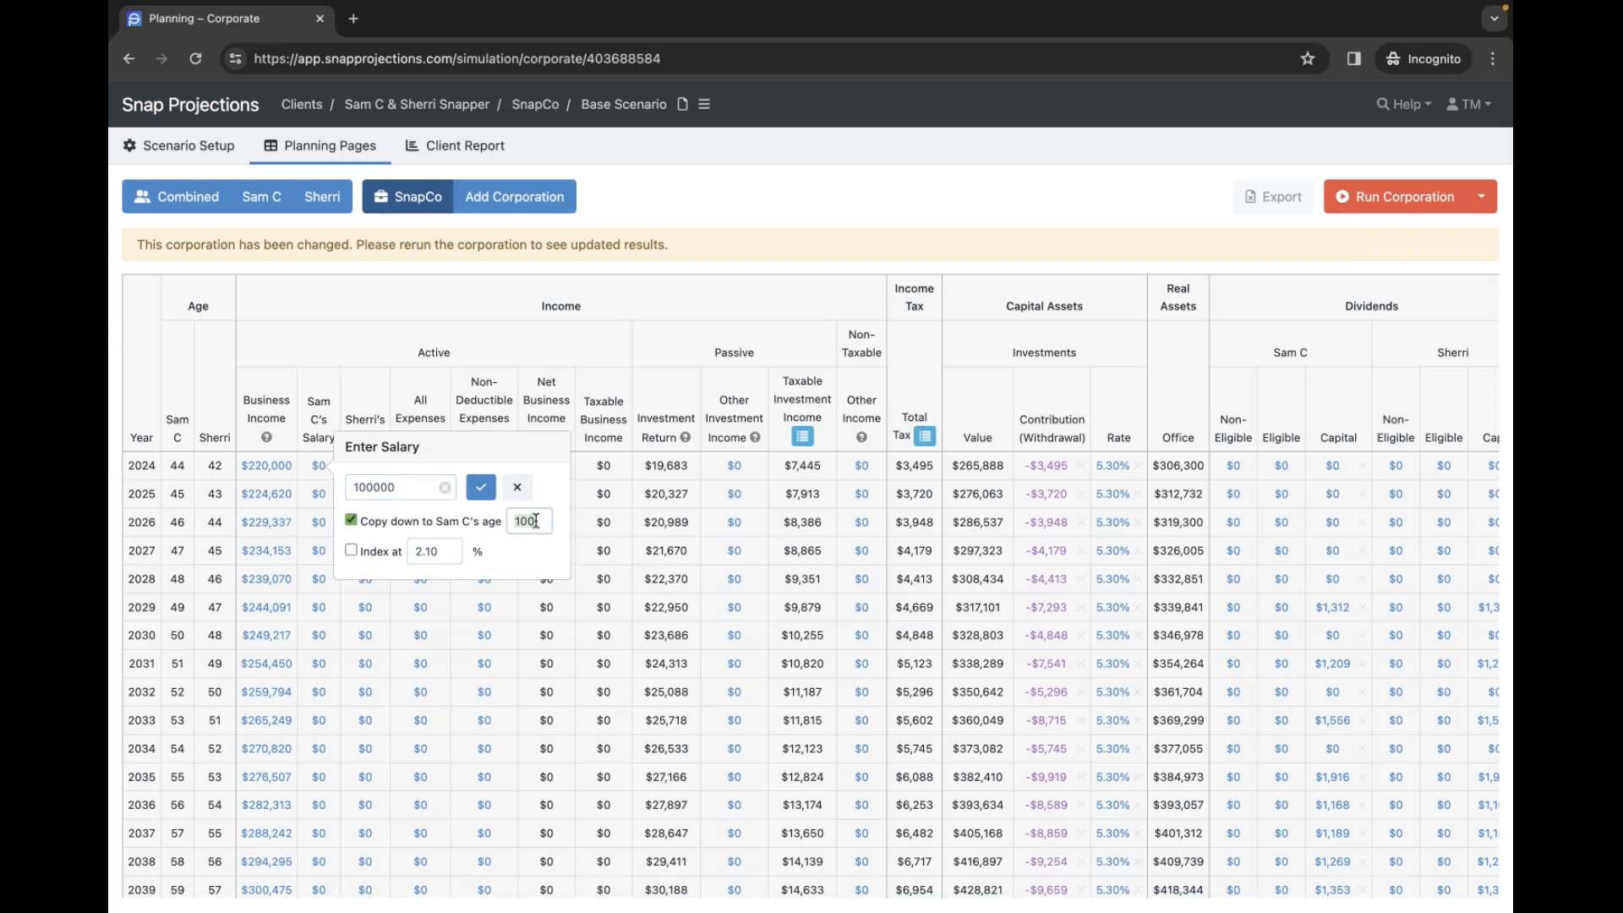
type("64")
left_click(377, 552)
left_click(481, 487)
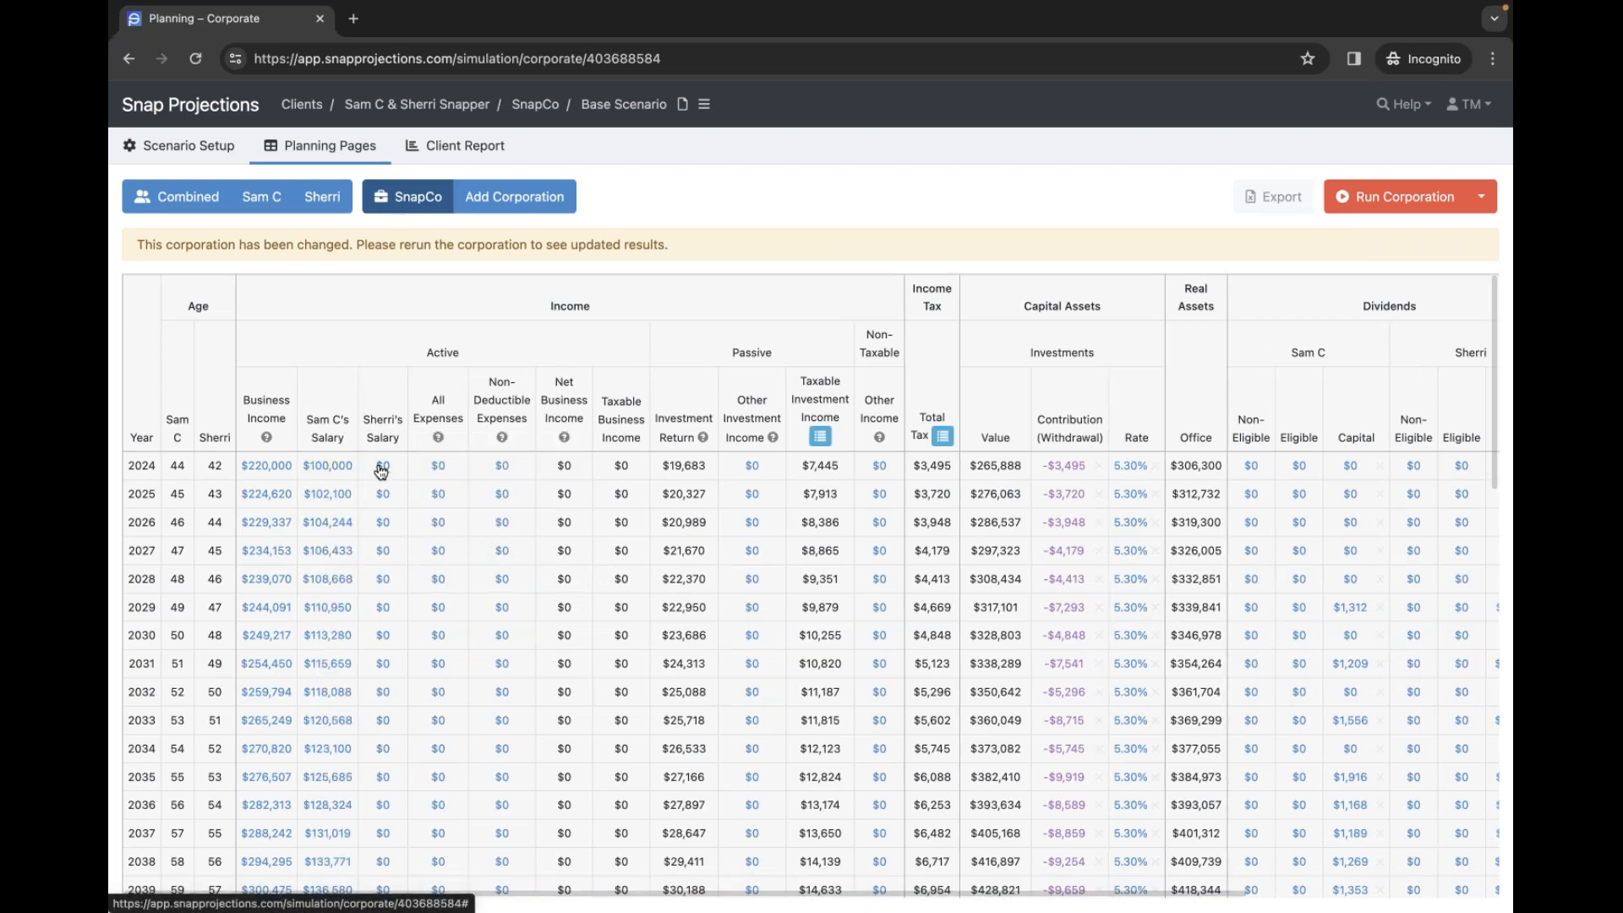
- Give the second spouse a $70,000 salary from 2024, copied to age 62 and indexed
left_click(381, 468)
type("70000")
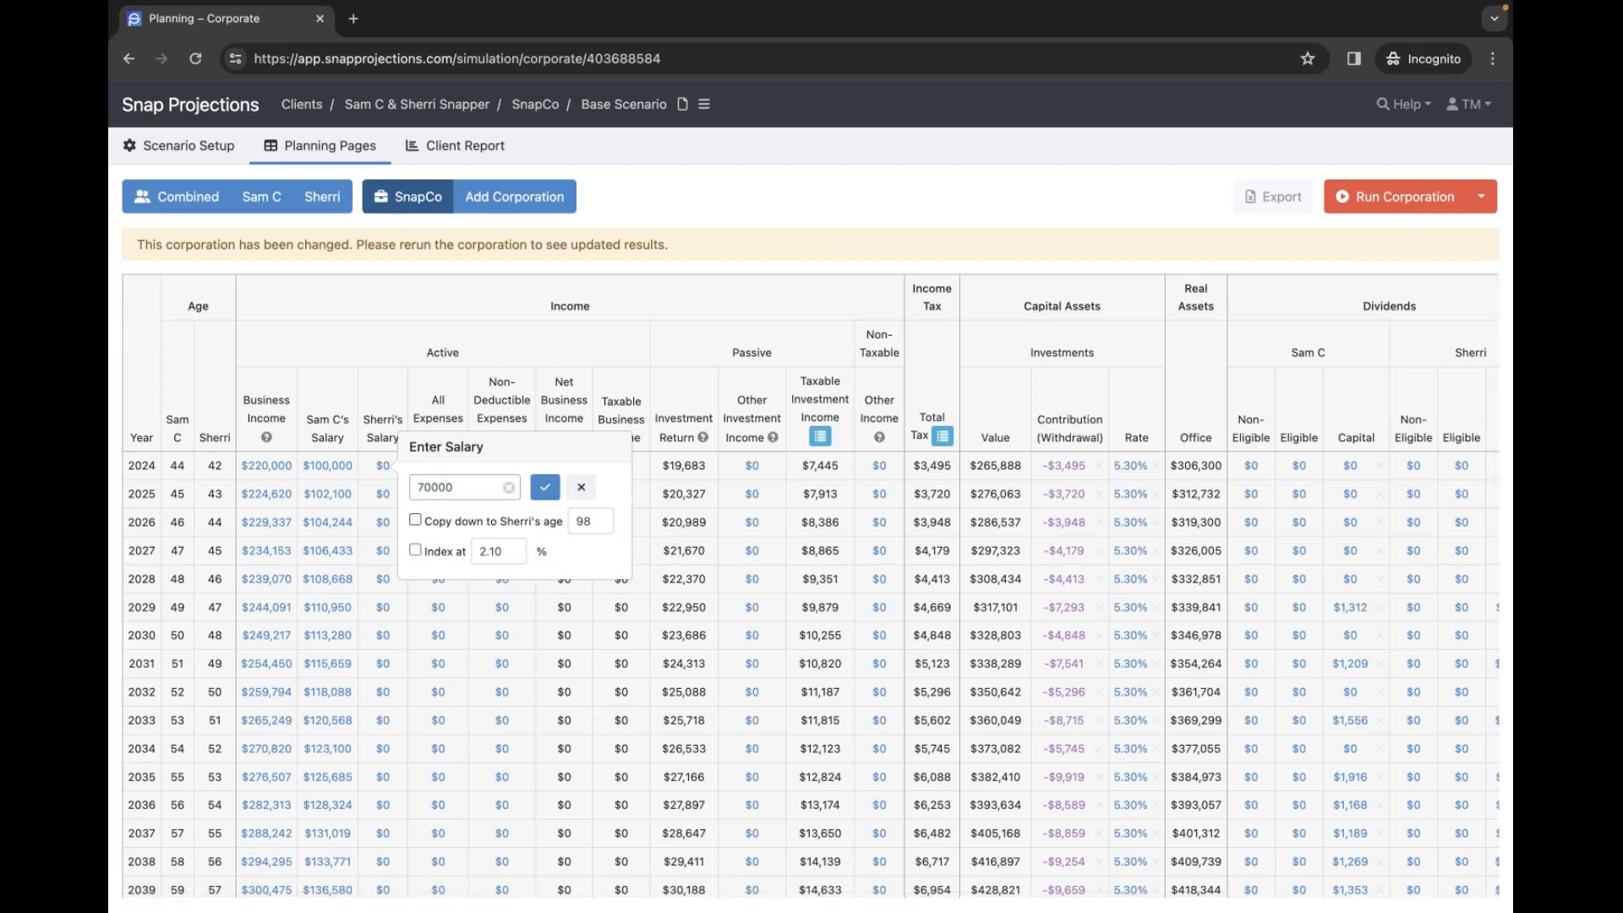
left_click(493, 522)
double_click(603, 521)
type("62")
left_click(427, 550)
left_click(548, 492)
left_click(549, 492)
left_click(546, 494)
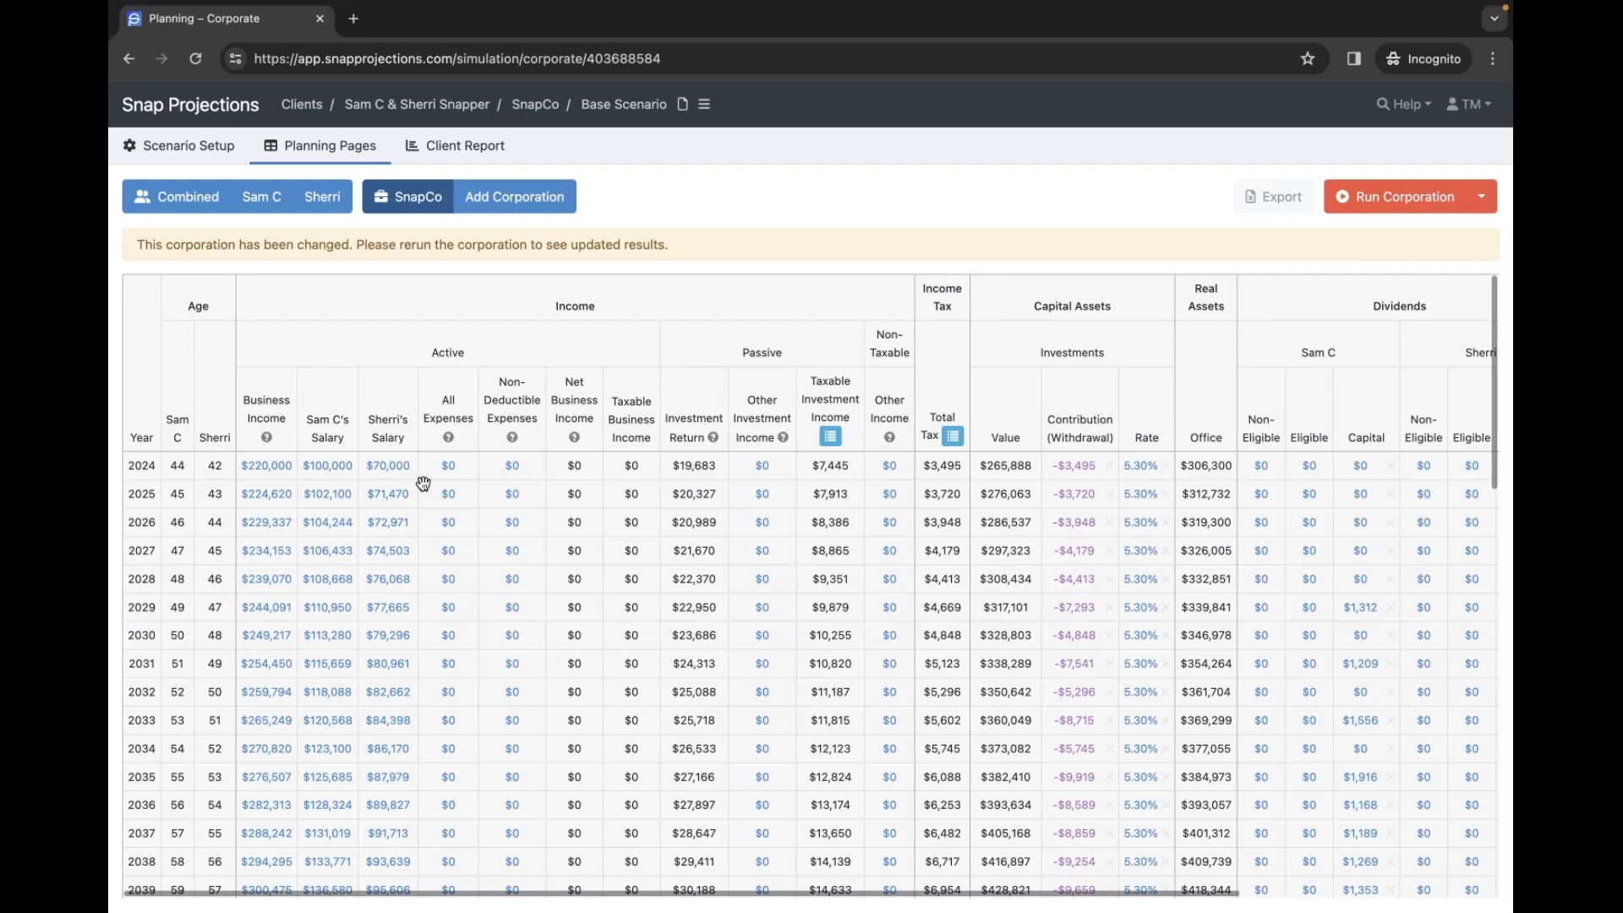
- Add $20,000 indexed non-deductible expenses through age 64 and rerun the corporation projection
left_click(513, 466)
type("20")
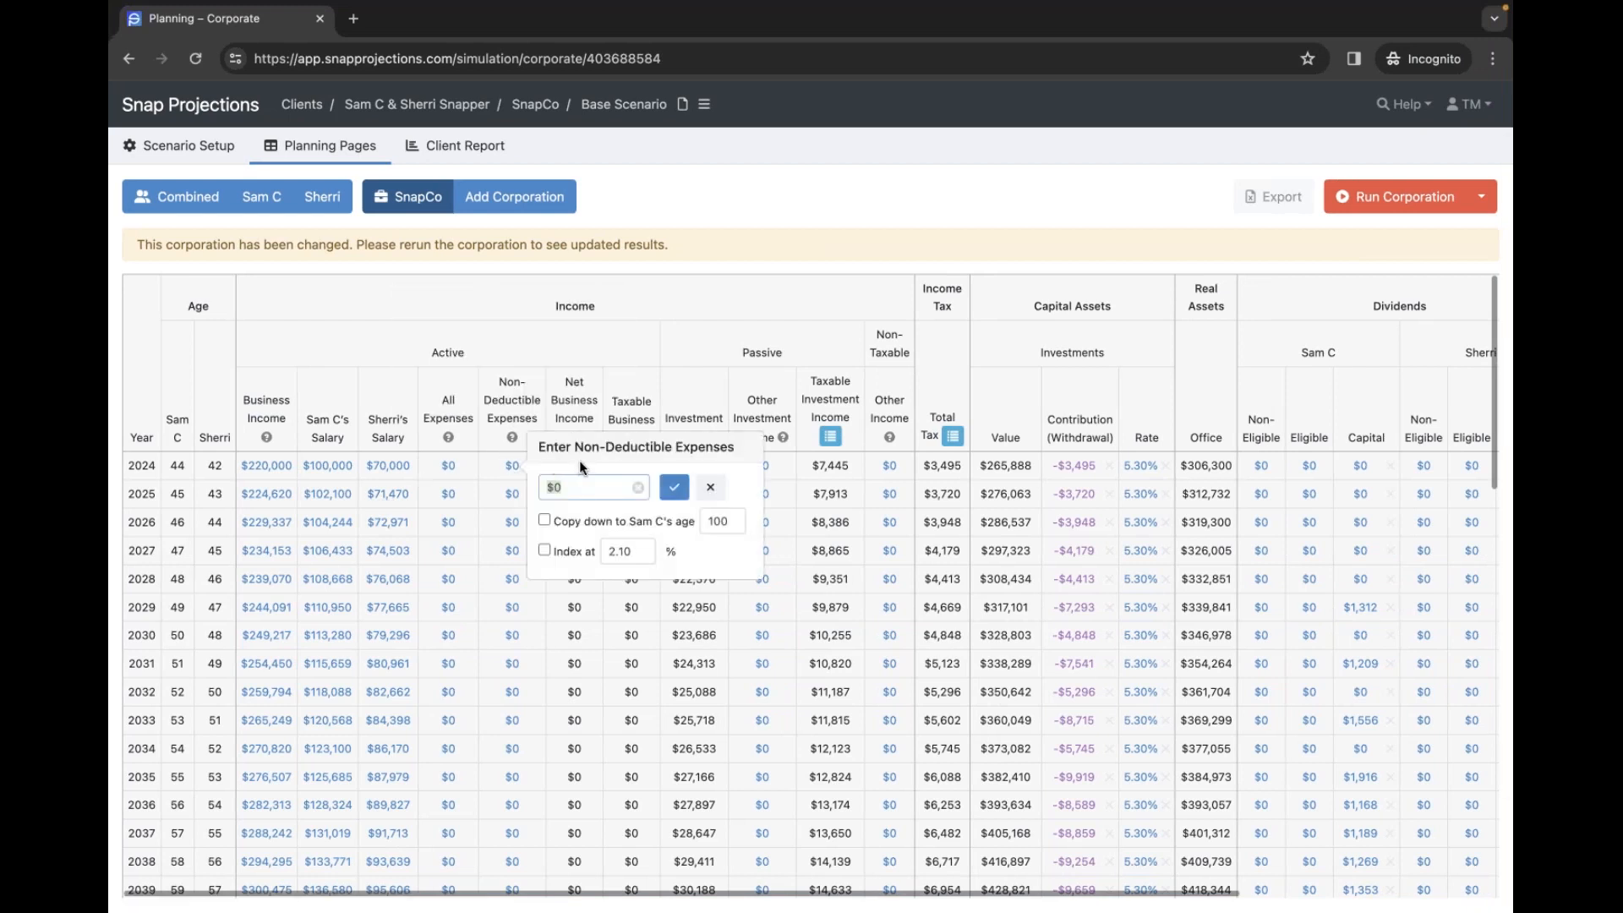
type("000")
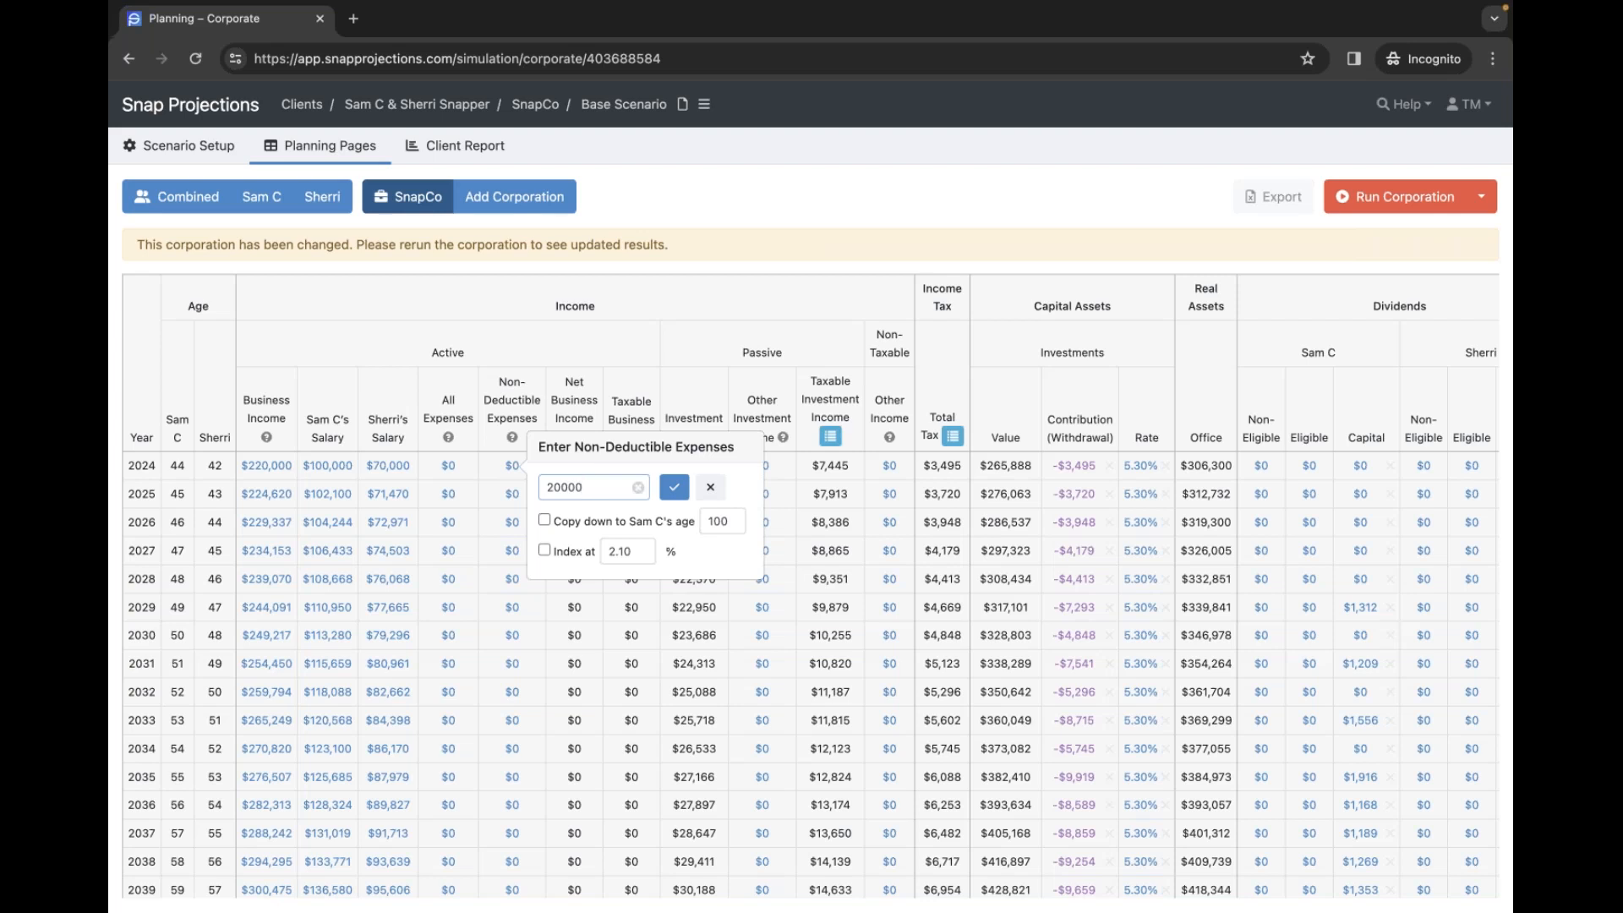
left_click(614, 524)
double_click(739, 521)
type("64")
left_click(577, 553)
left_click(673, 487)
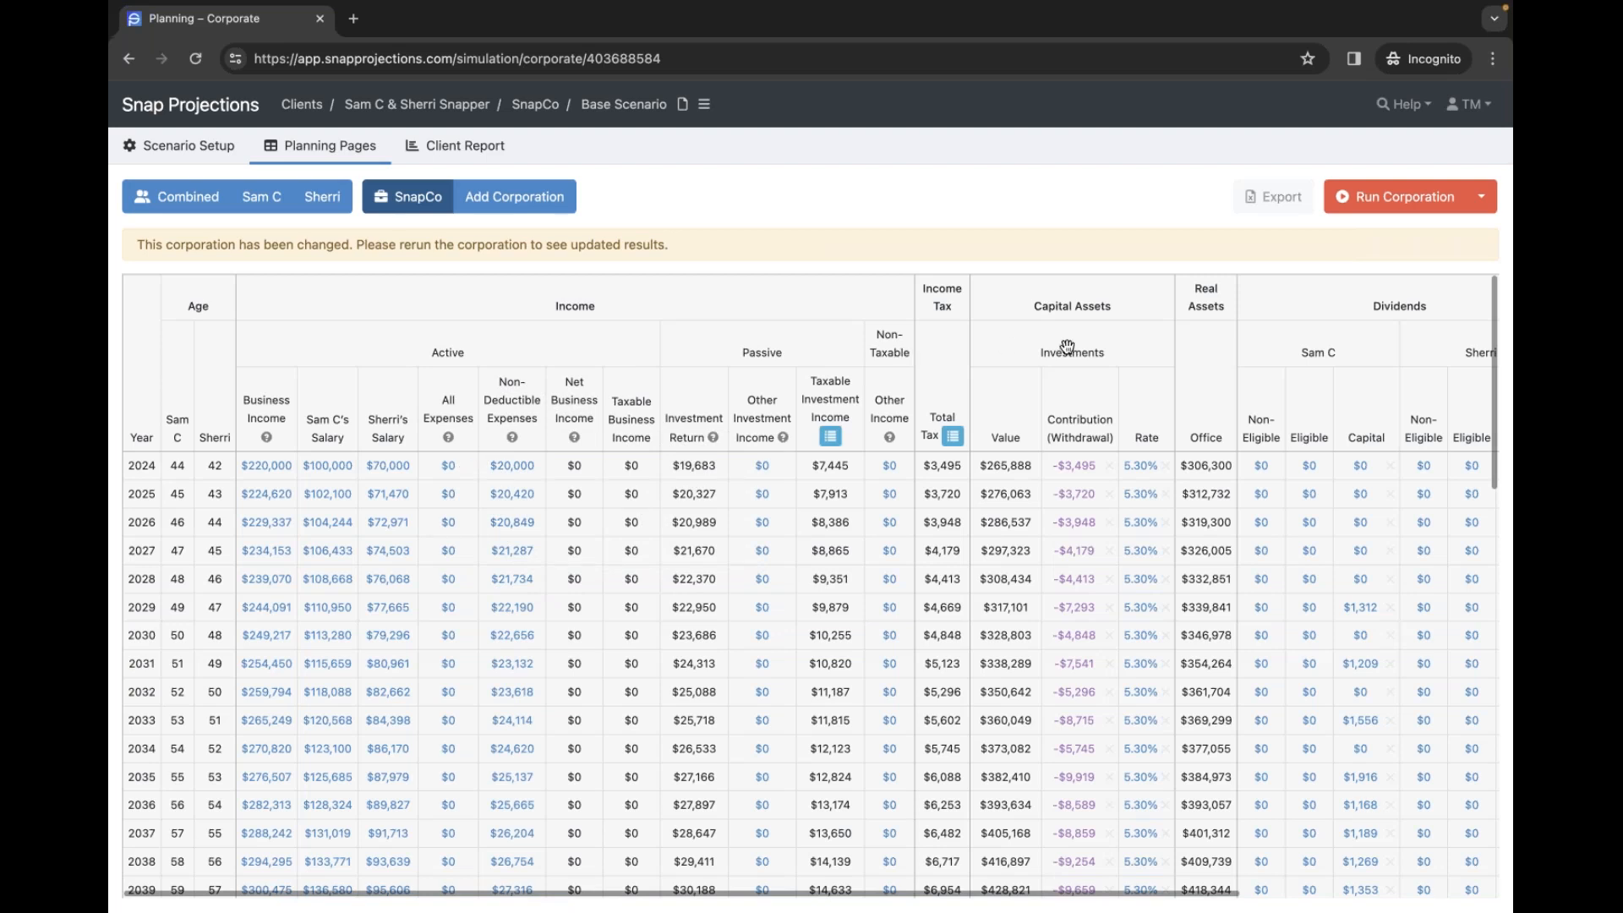
left_click(1396, 205)
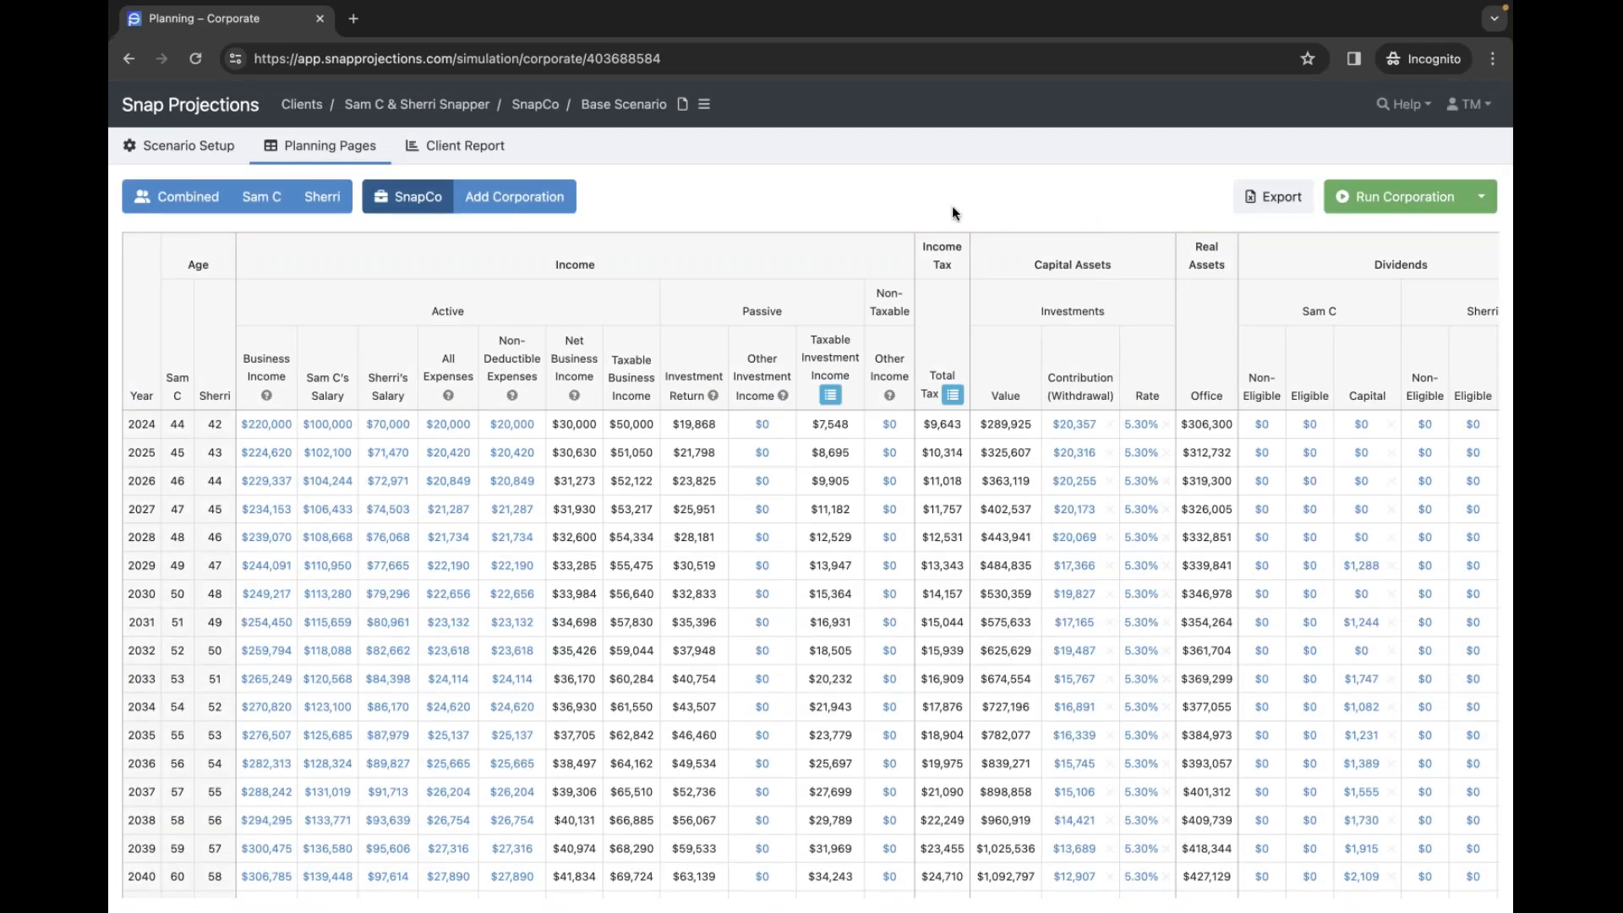
scroll(561, 321, "down", 2)
scroll(557, 327, "up", 2)
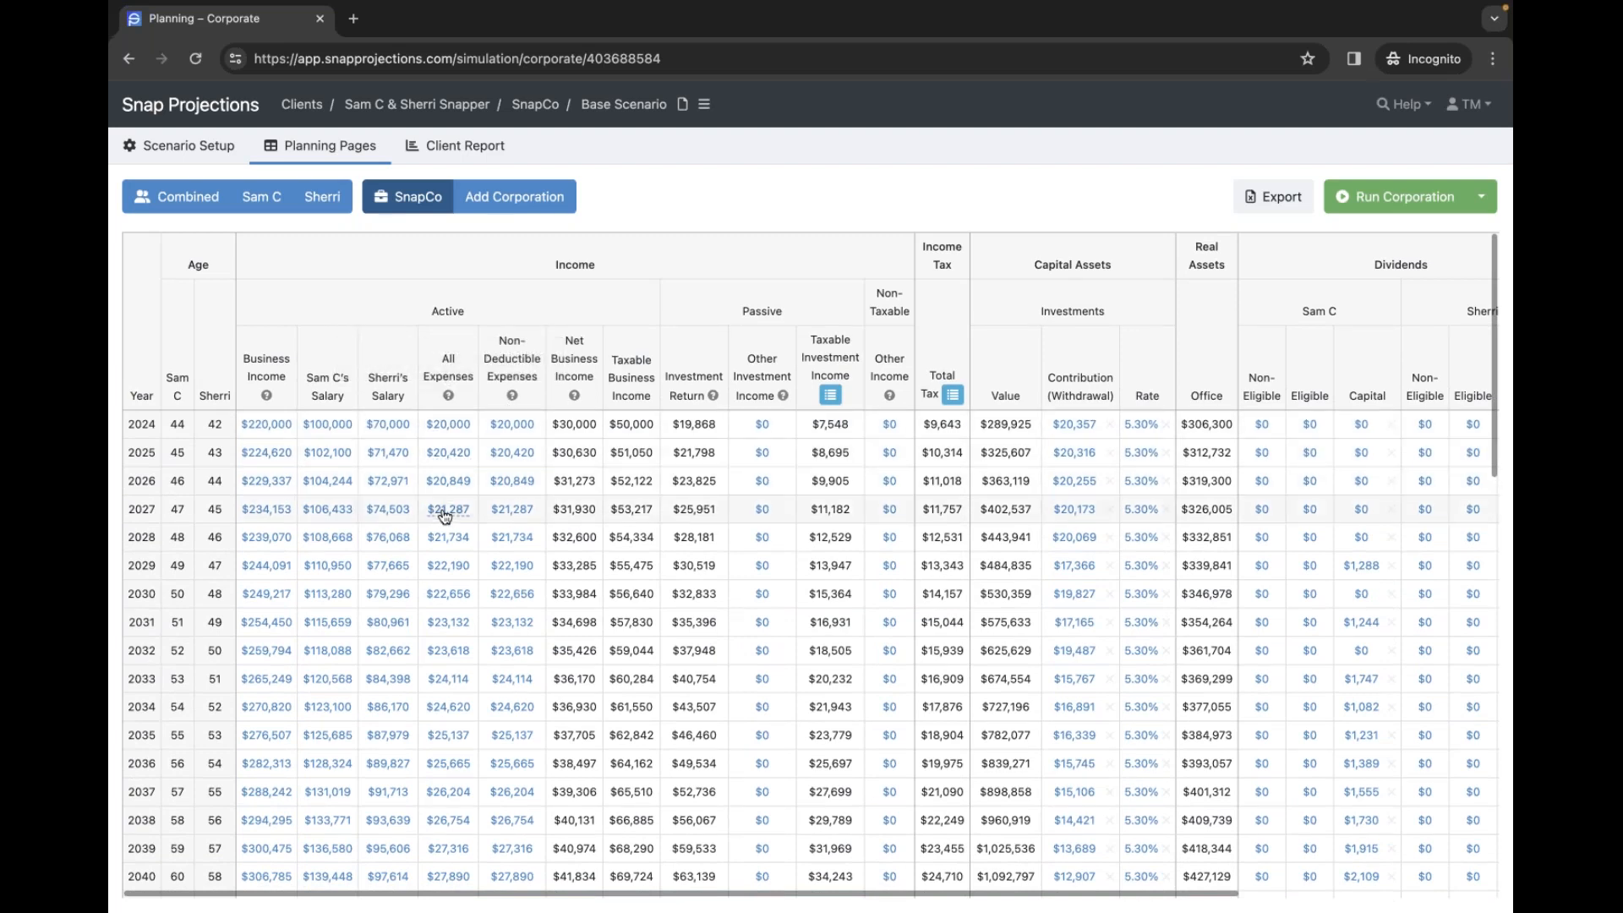
mouse_move(447, 393)
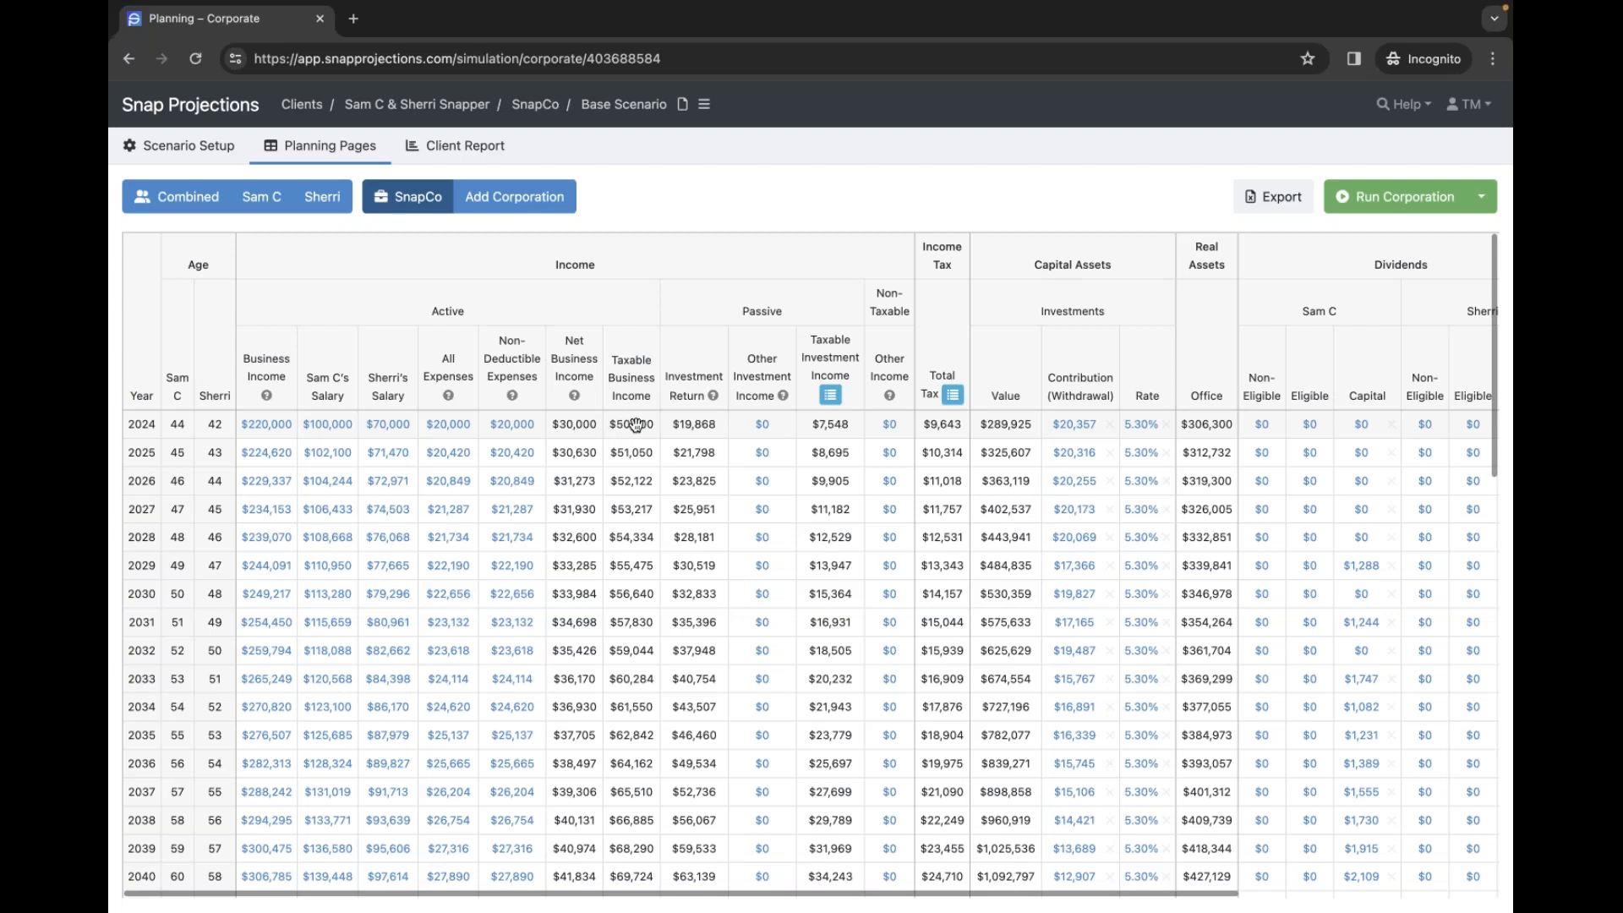
scroll(648, 425, "right", 2)
scroll(647, 425, "right", 2)
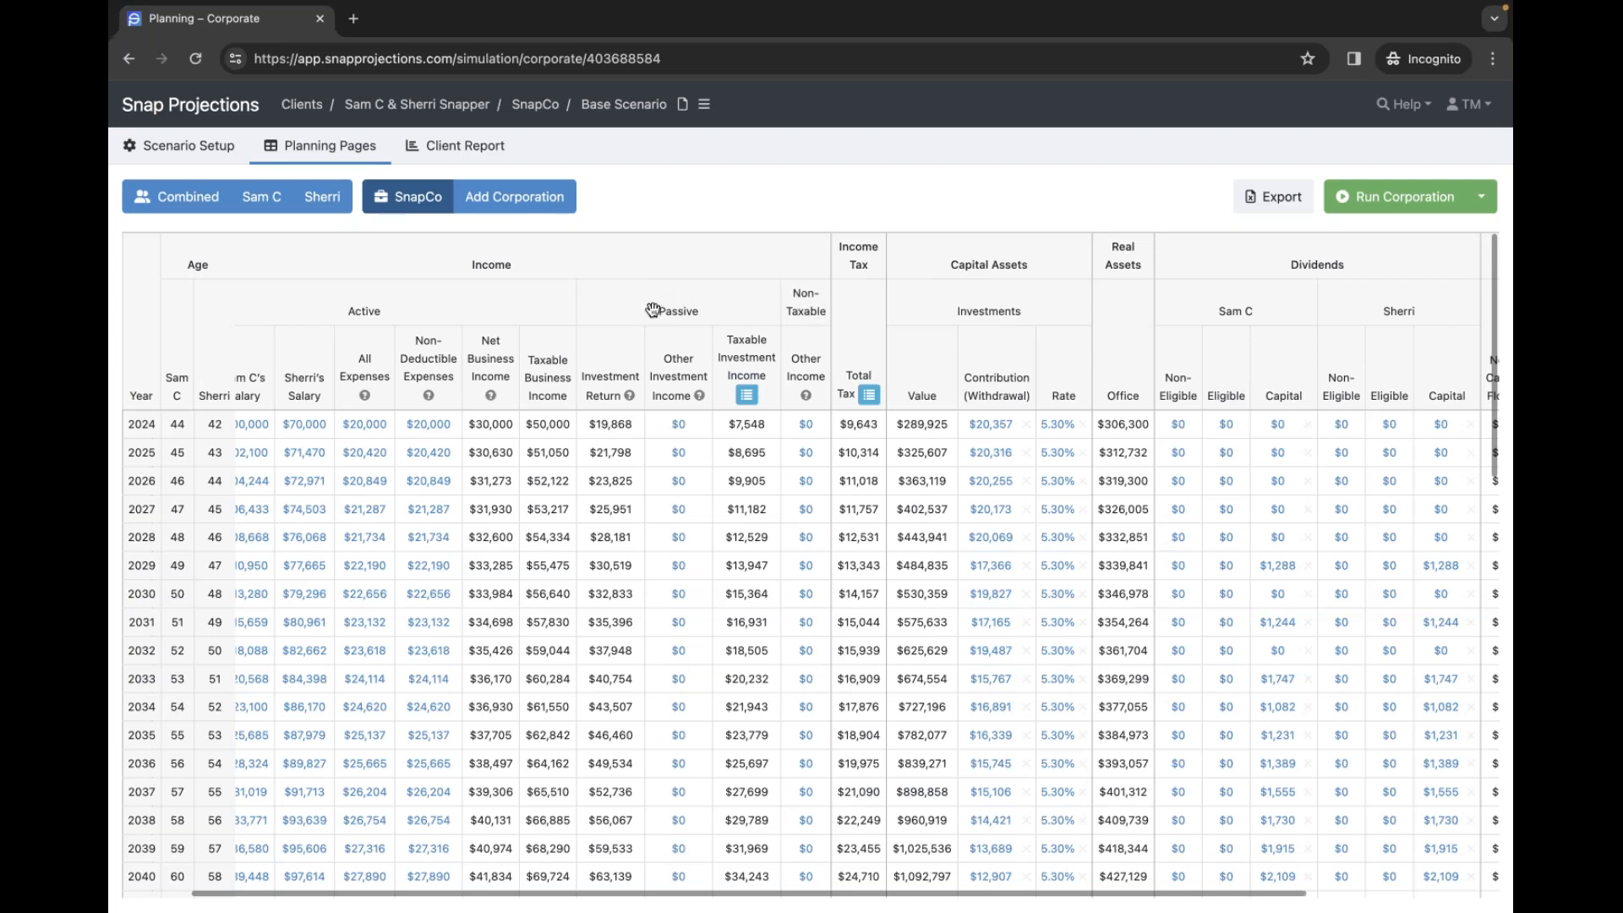
scroll(652, 312, "down", 1)
scroll(653, 314, "up", 1)
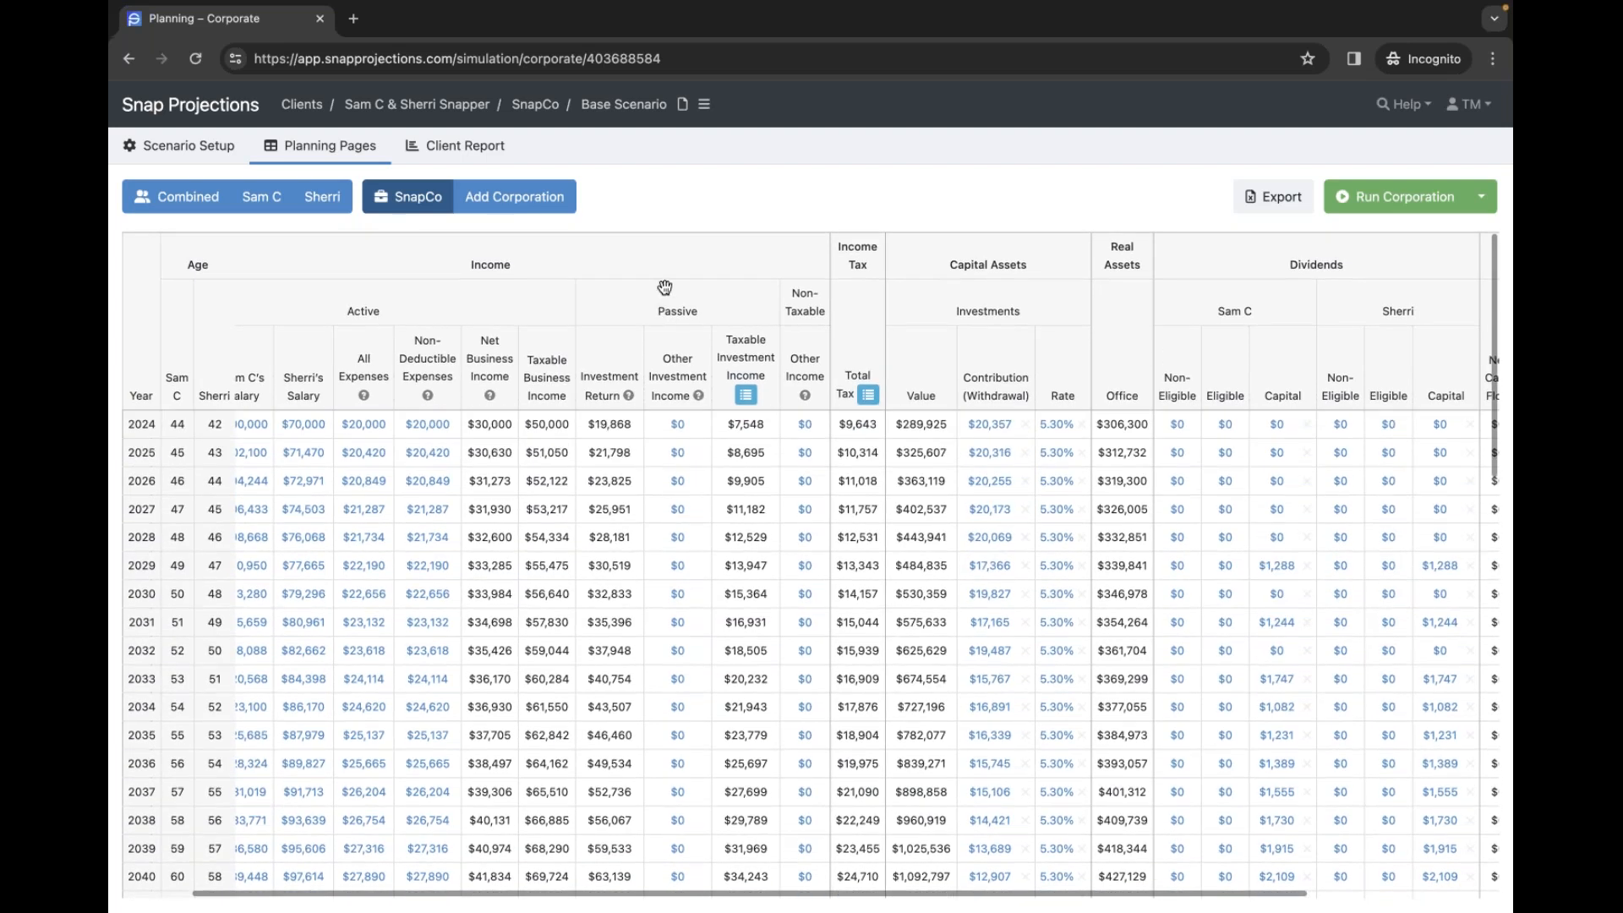
mouse_move(694, 389)
mouse_move(804, 393)
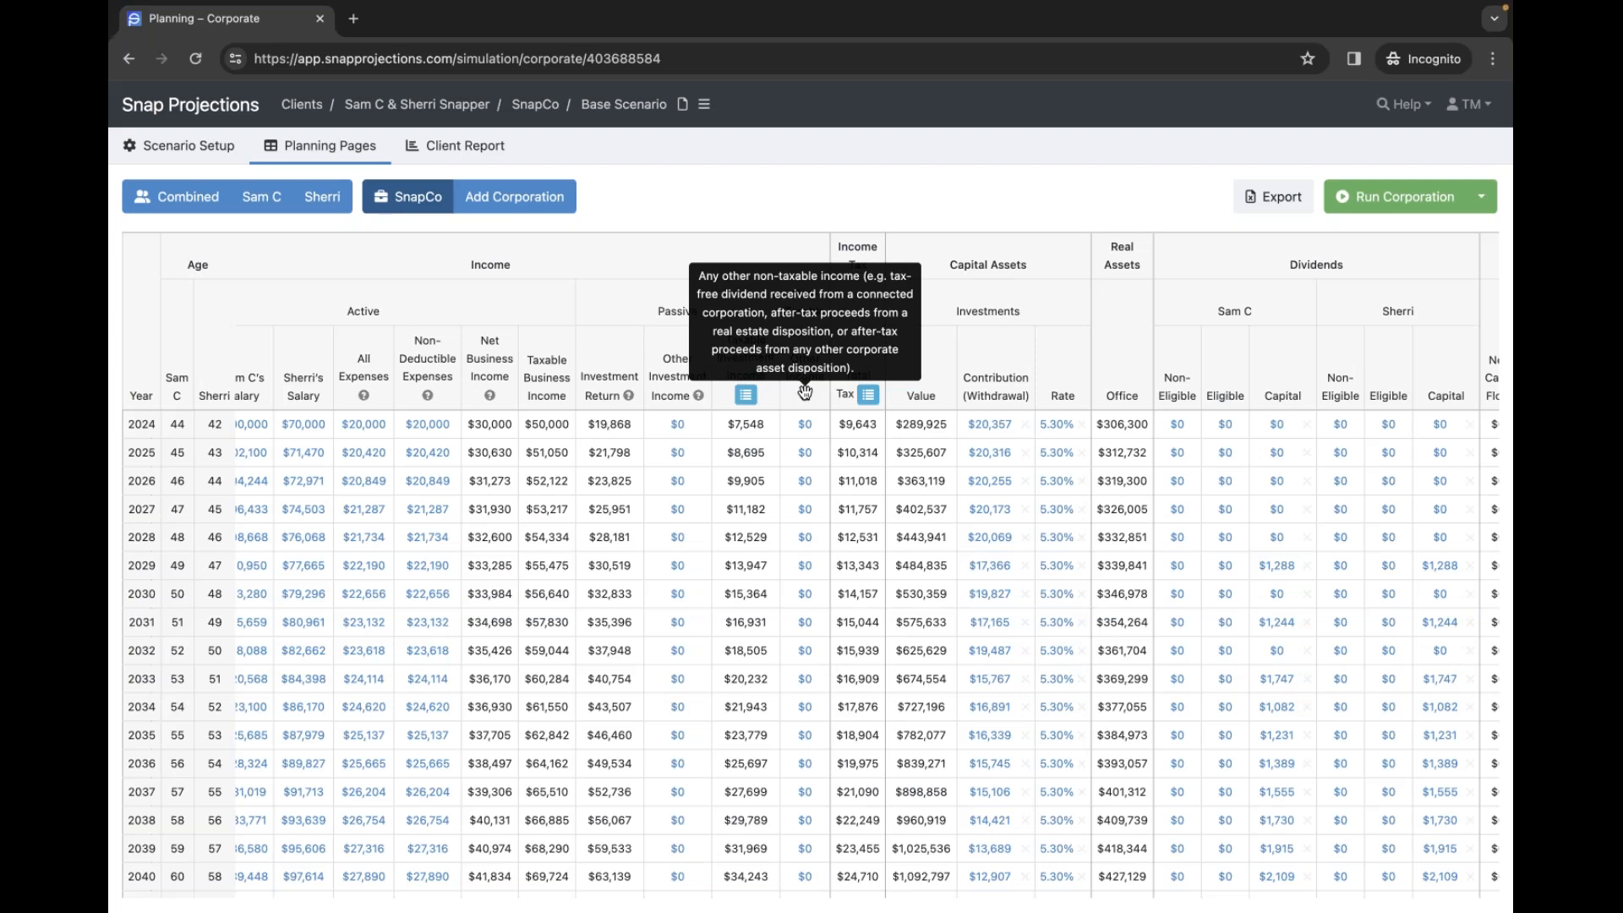
scroll(803, 640, "down", 2)
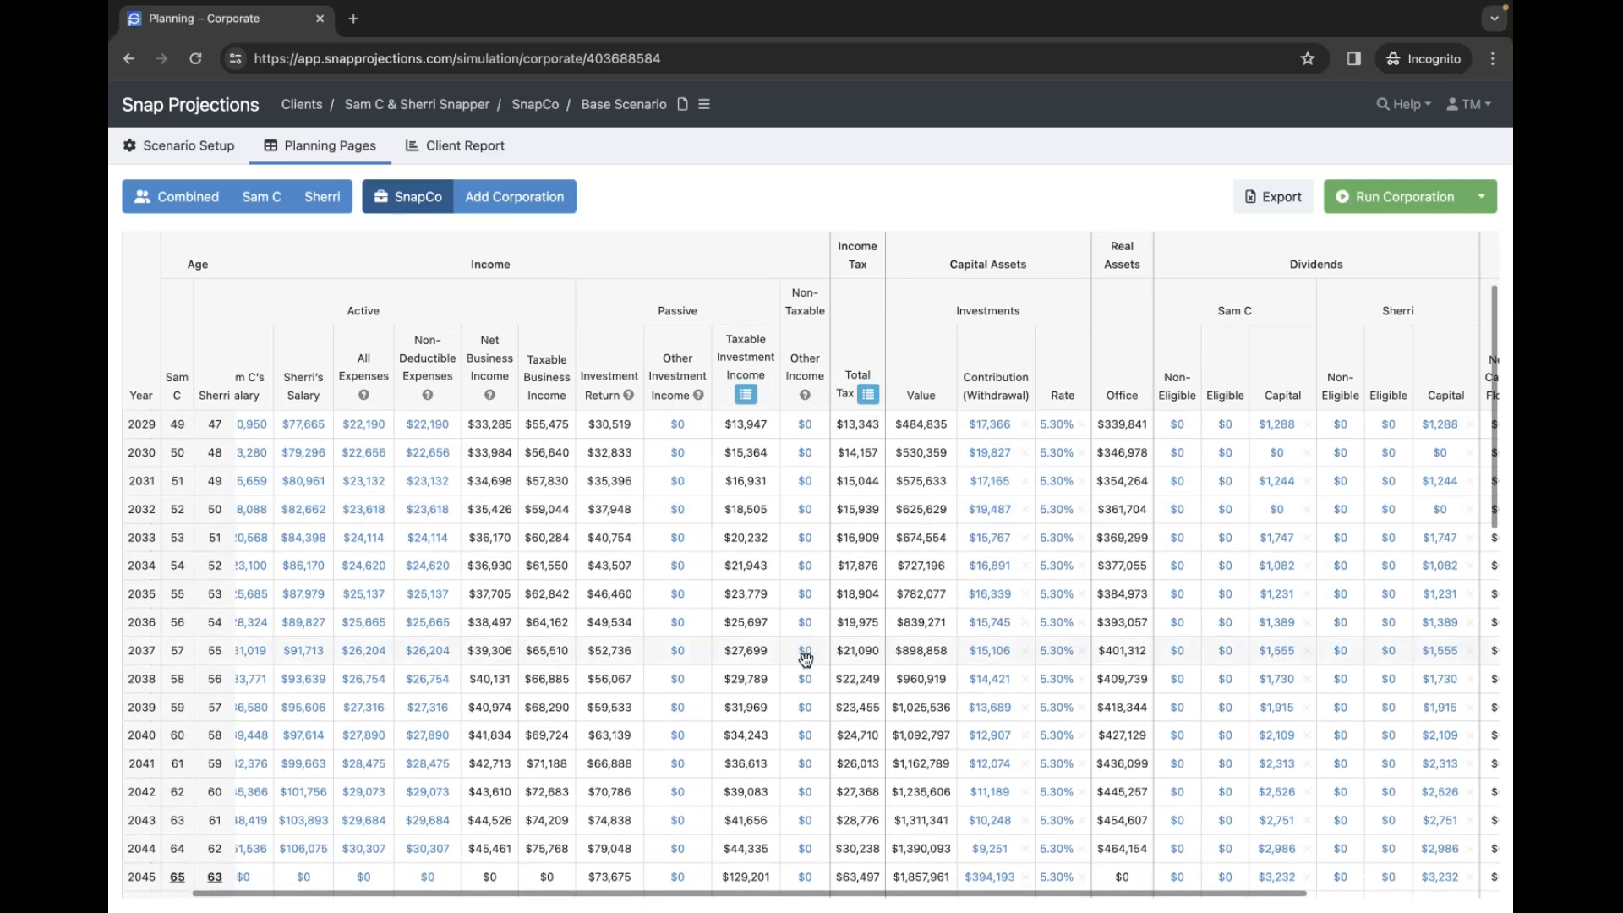
scroll(804, 658, "down", 1)
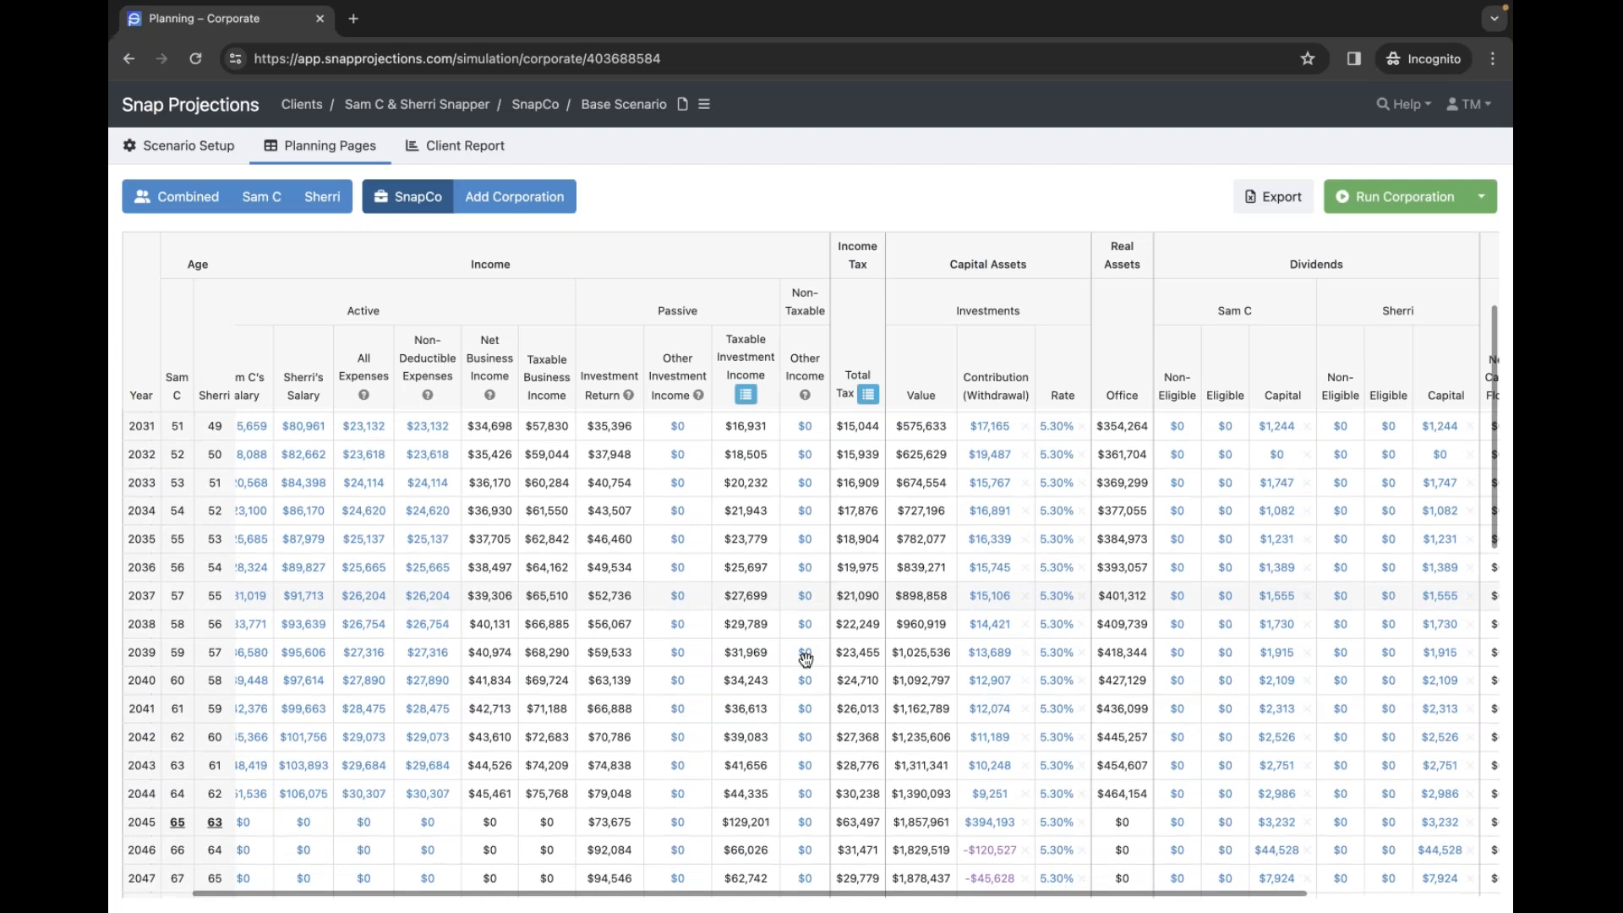
scroll(804, 658, "up", 1)
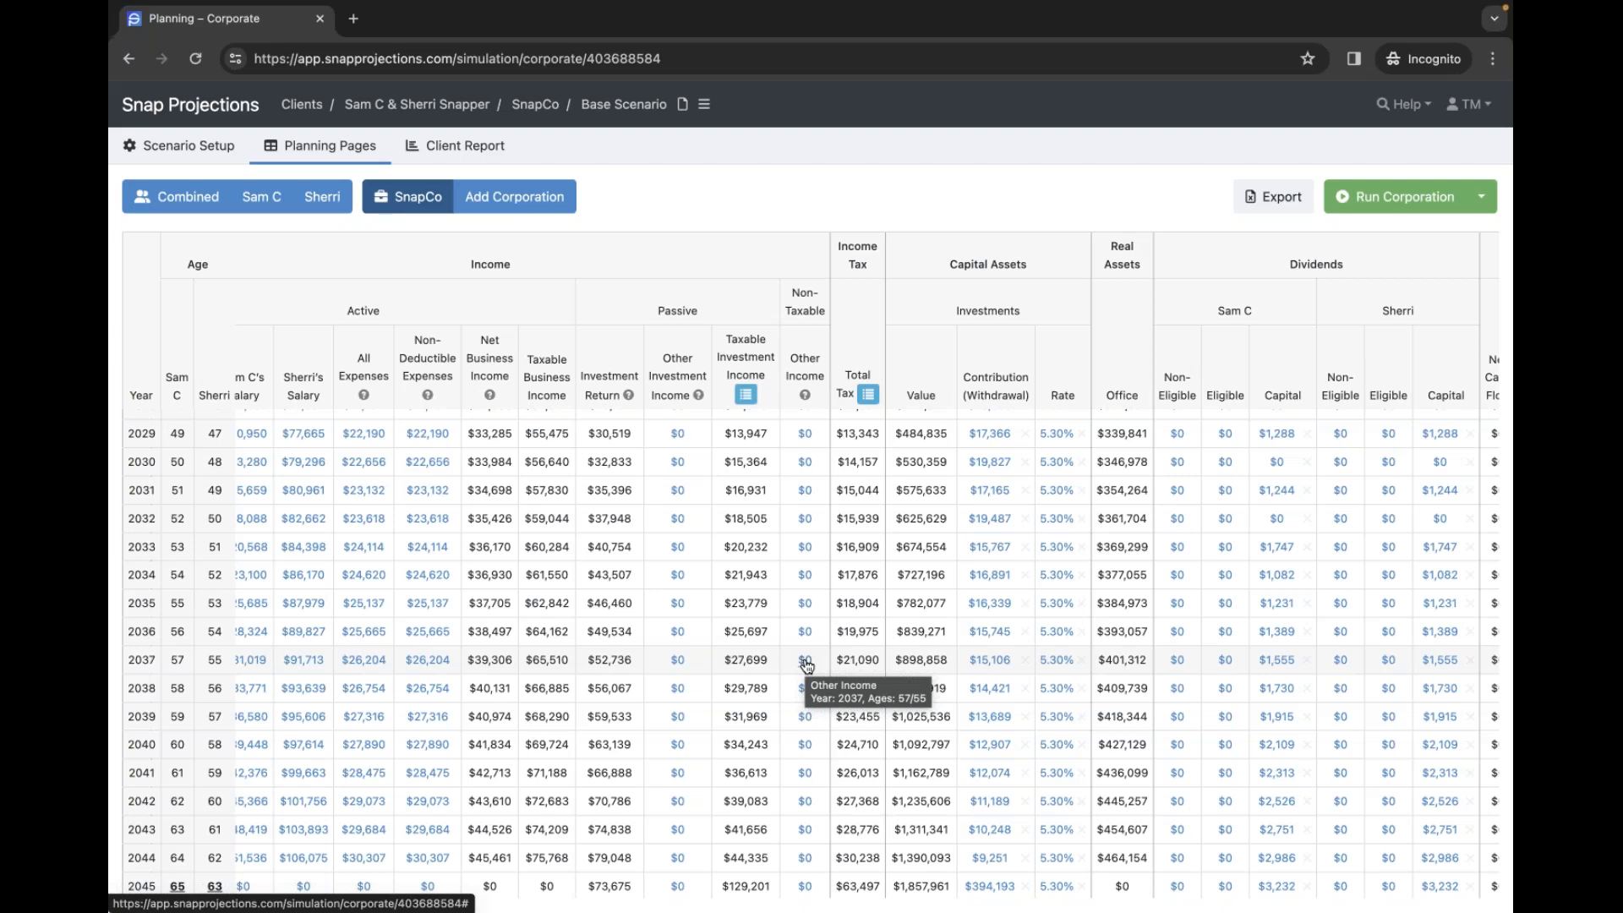
scroll(842, 388, "up", 2)
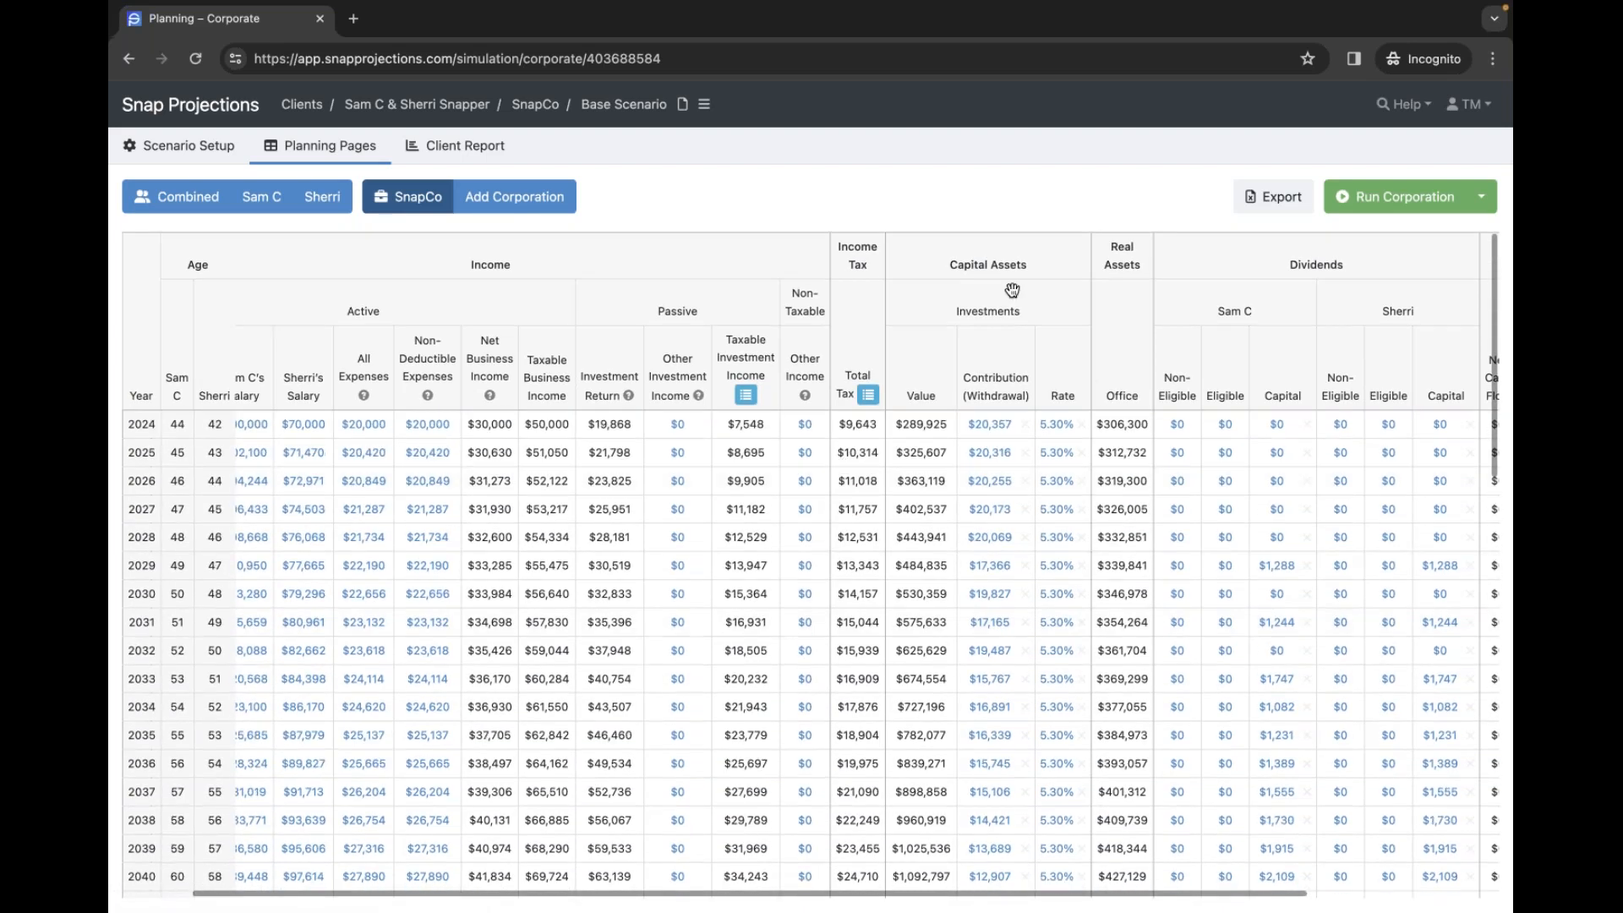
- Open the Help Center in a new browser tab and switch to it
left_click(1408, 108)
right_click(1315, 143)
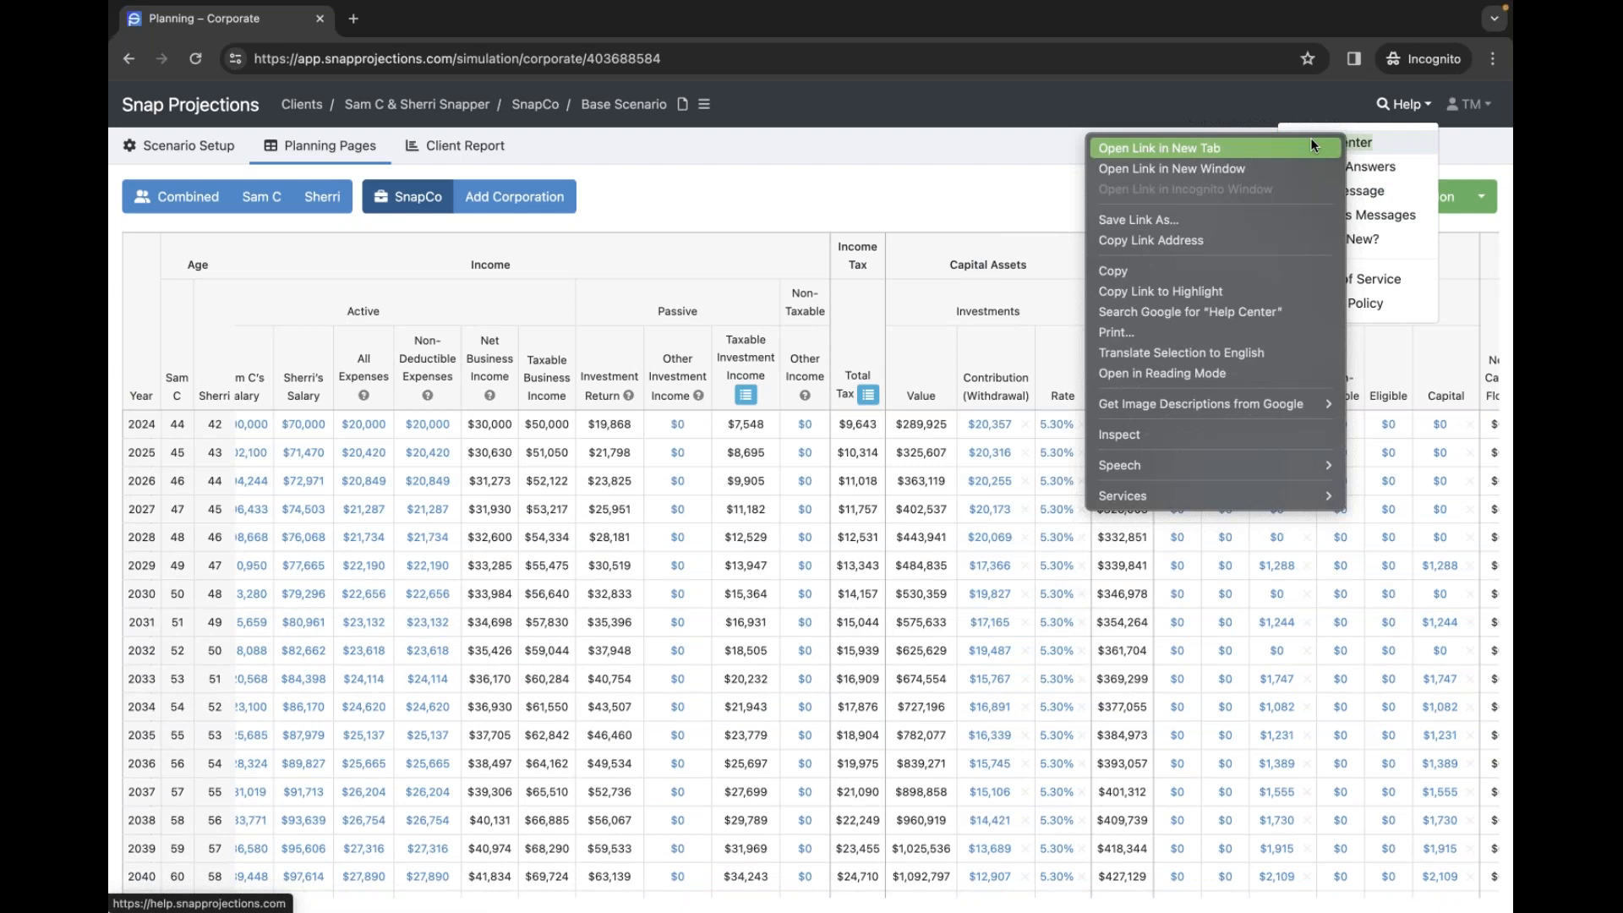
left_click(1313, 148)
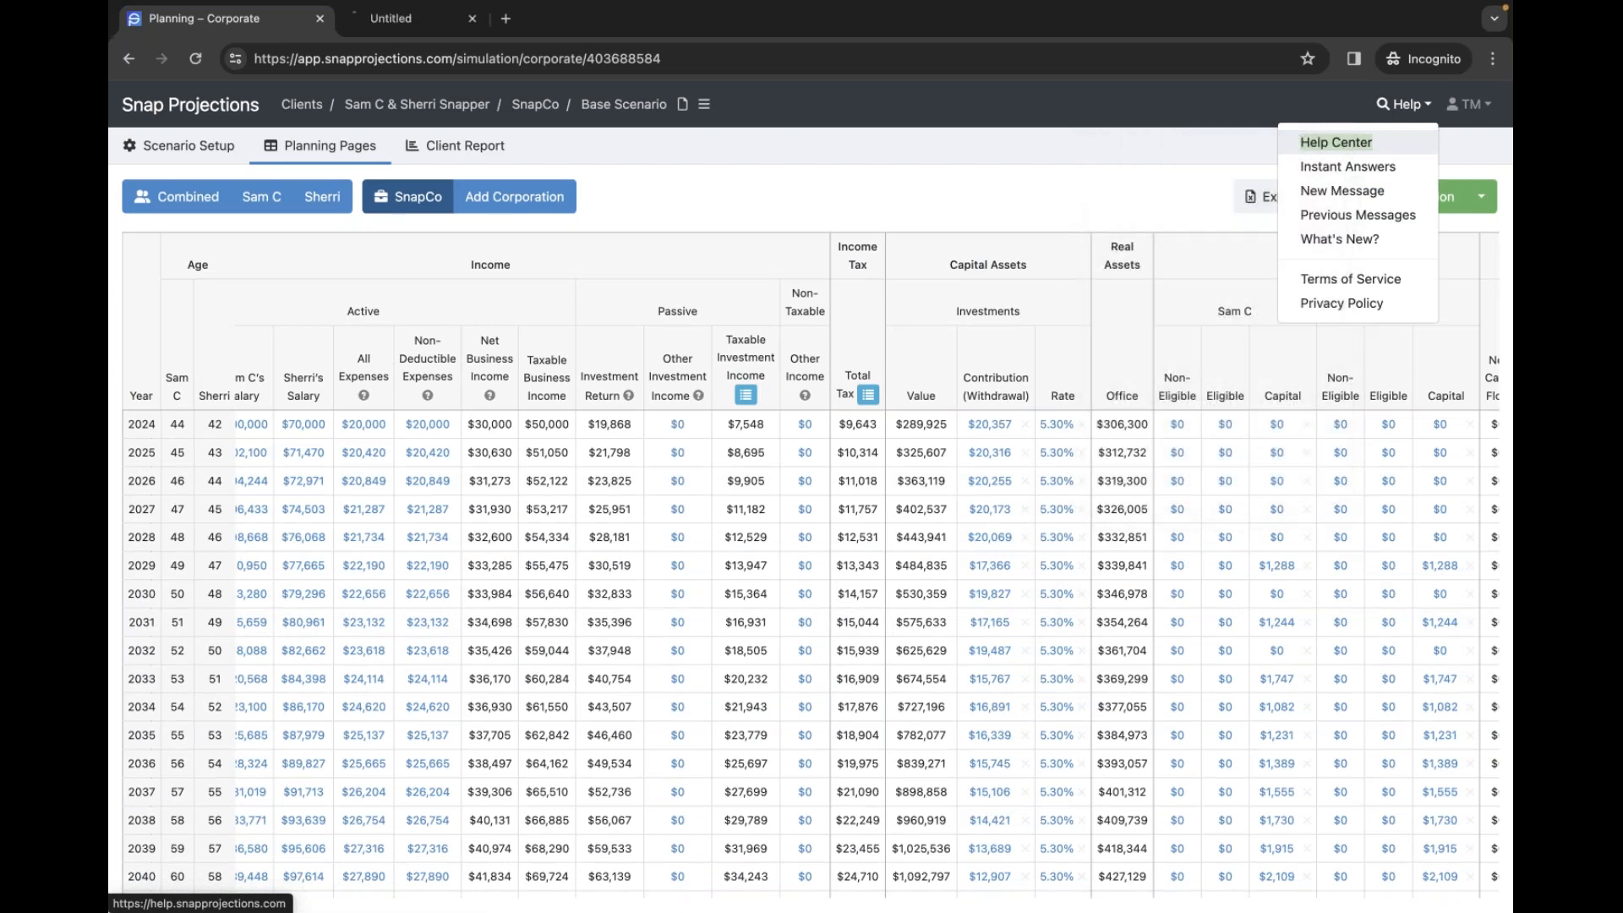
left_click(419, 27)
- Open the Corporations and Businesses category and browse its help articles
scroll(434, 267, "down", 5)
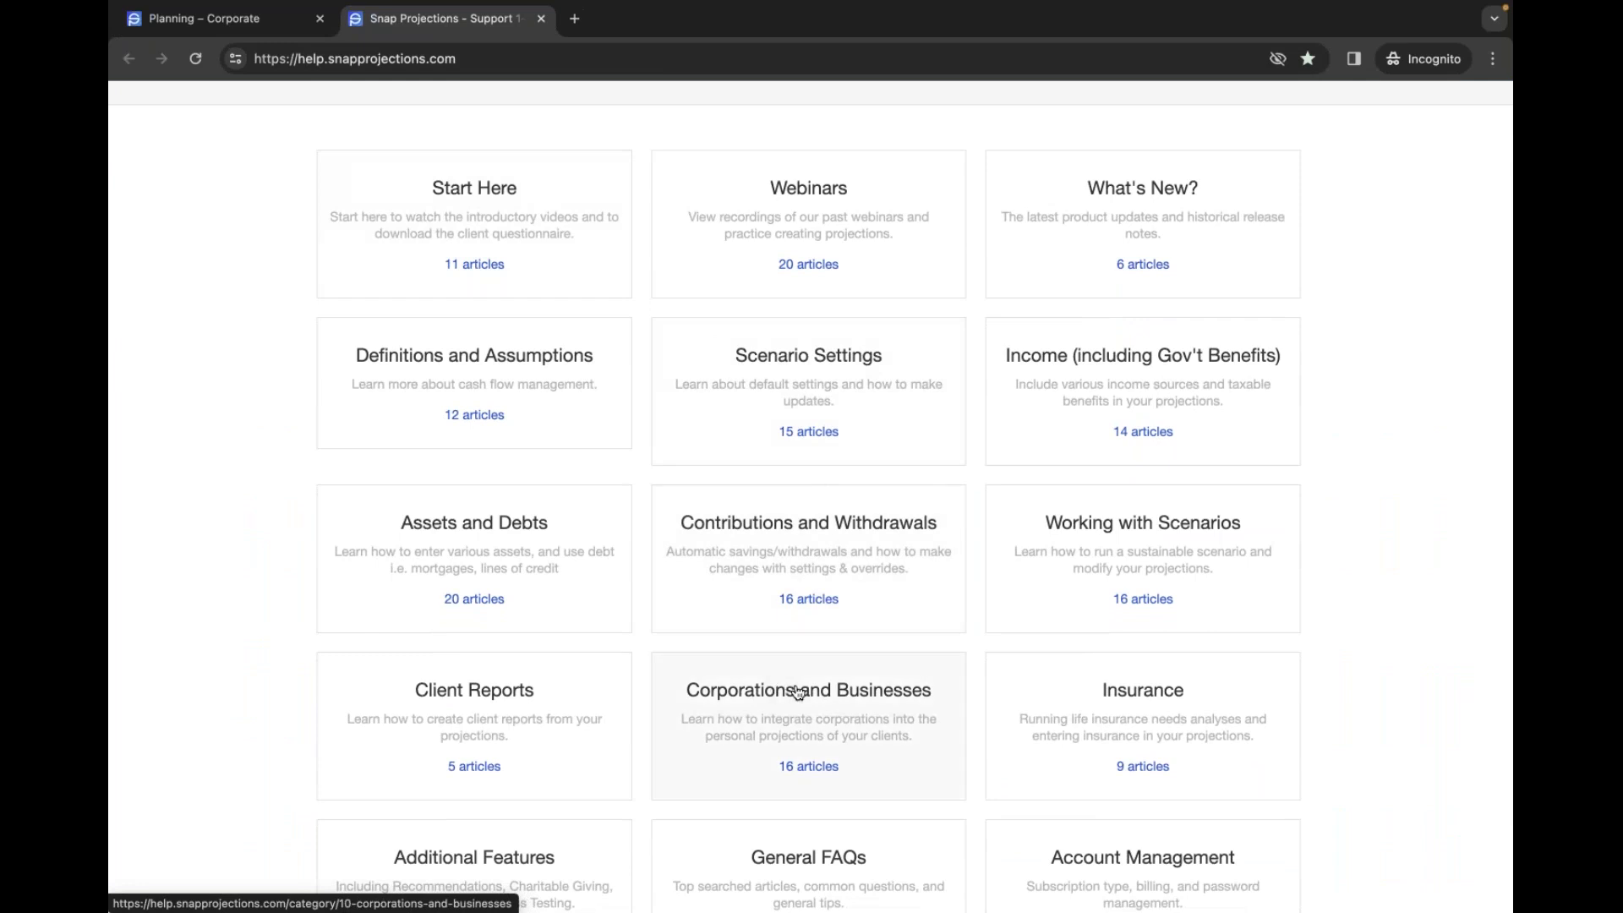
scroll(888, 727, "down", 2)
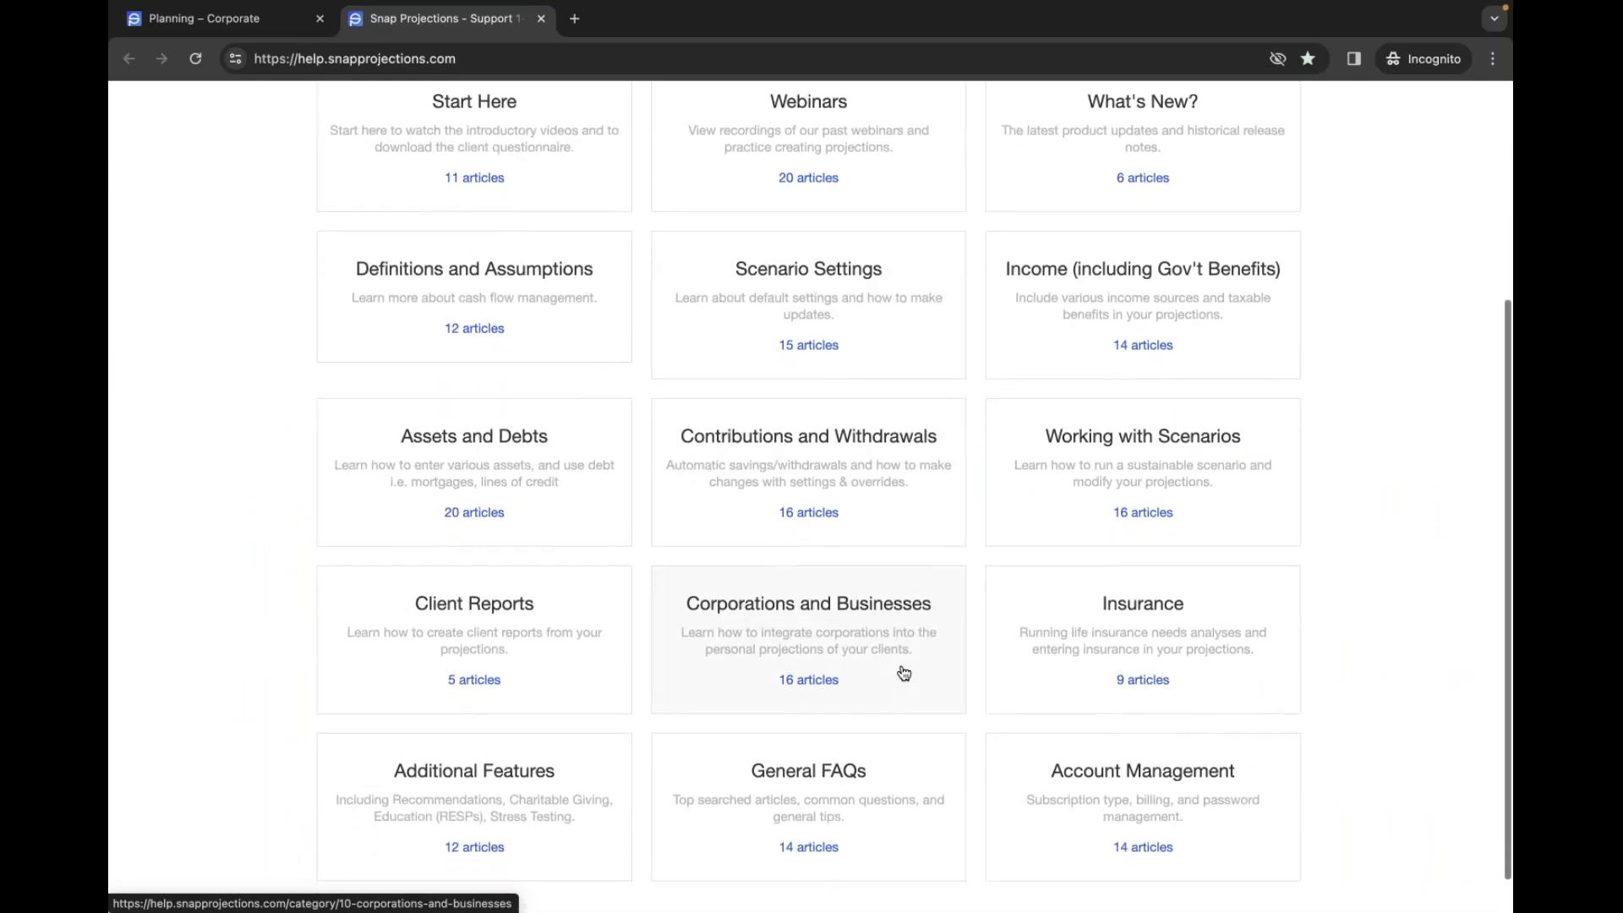
left_click(899, 672)
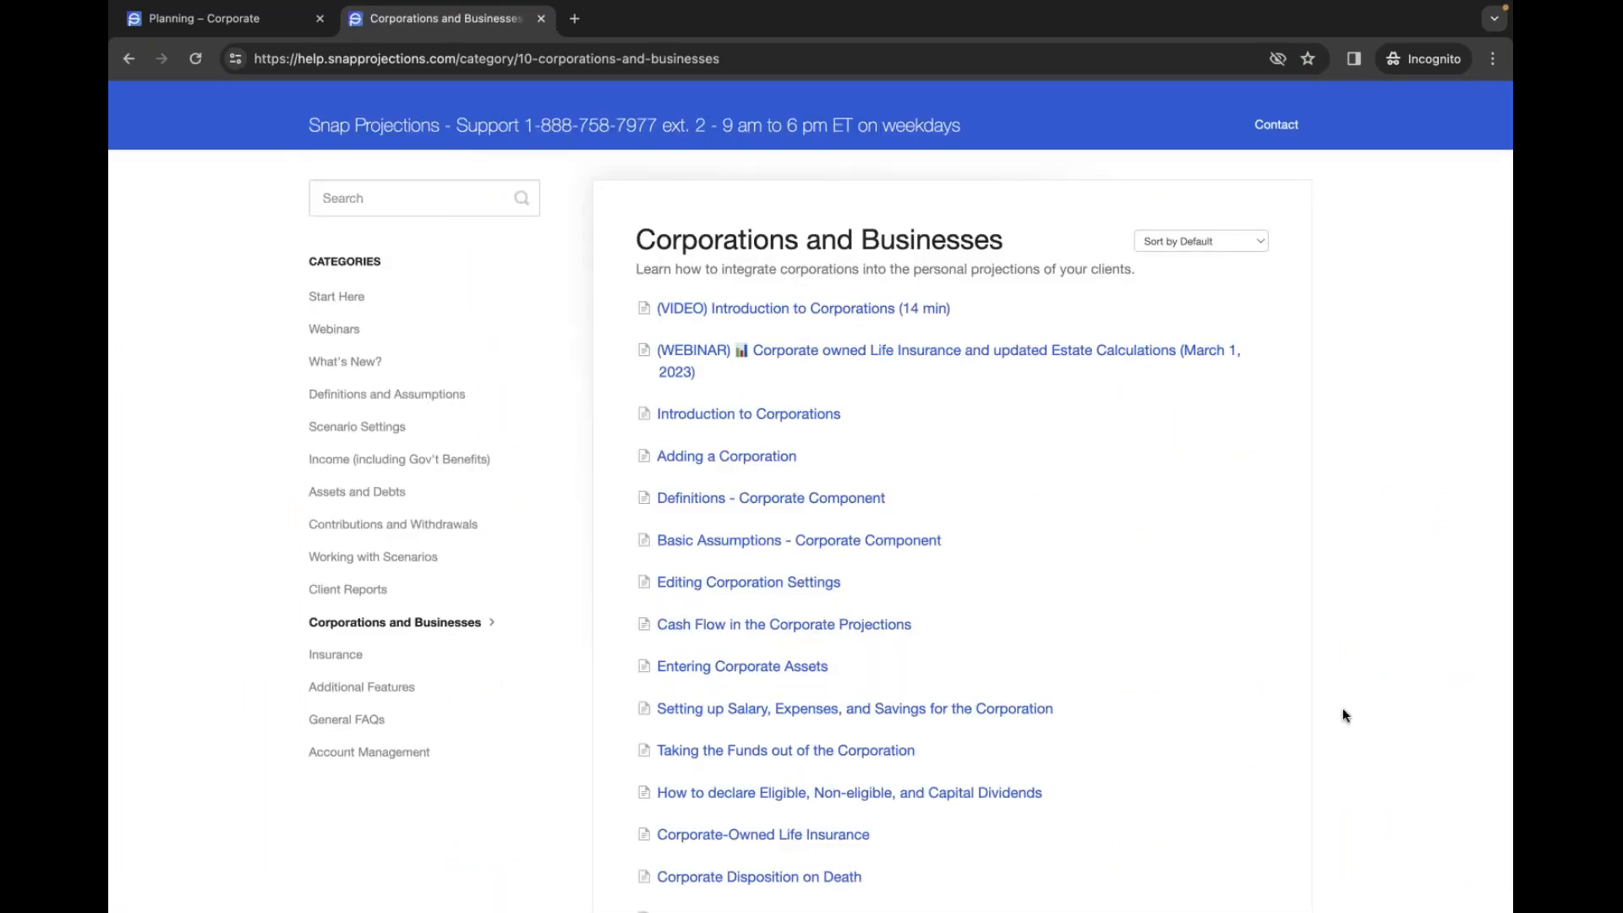
scroll(1343, 709, "down", 3)
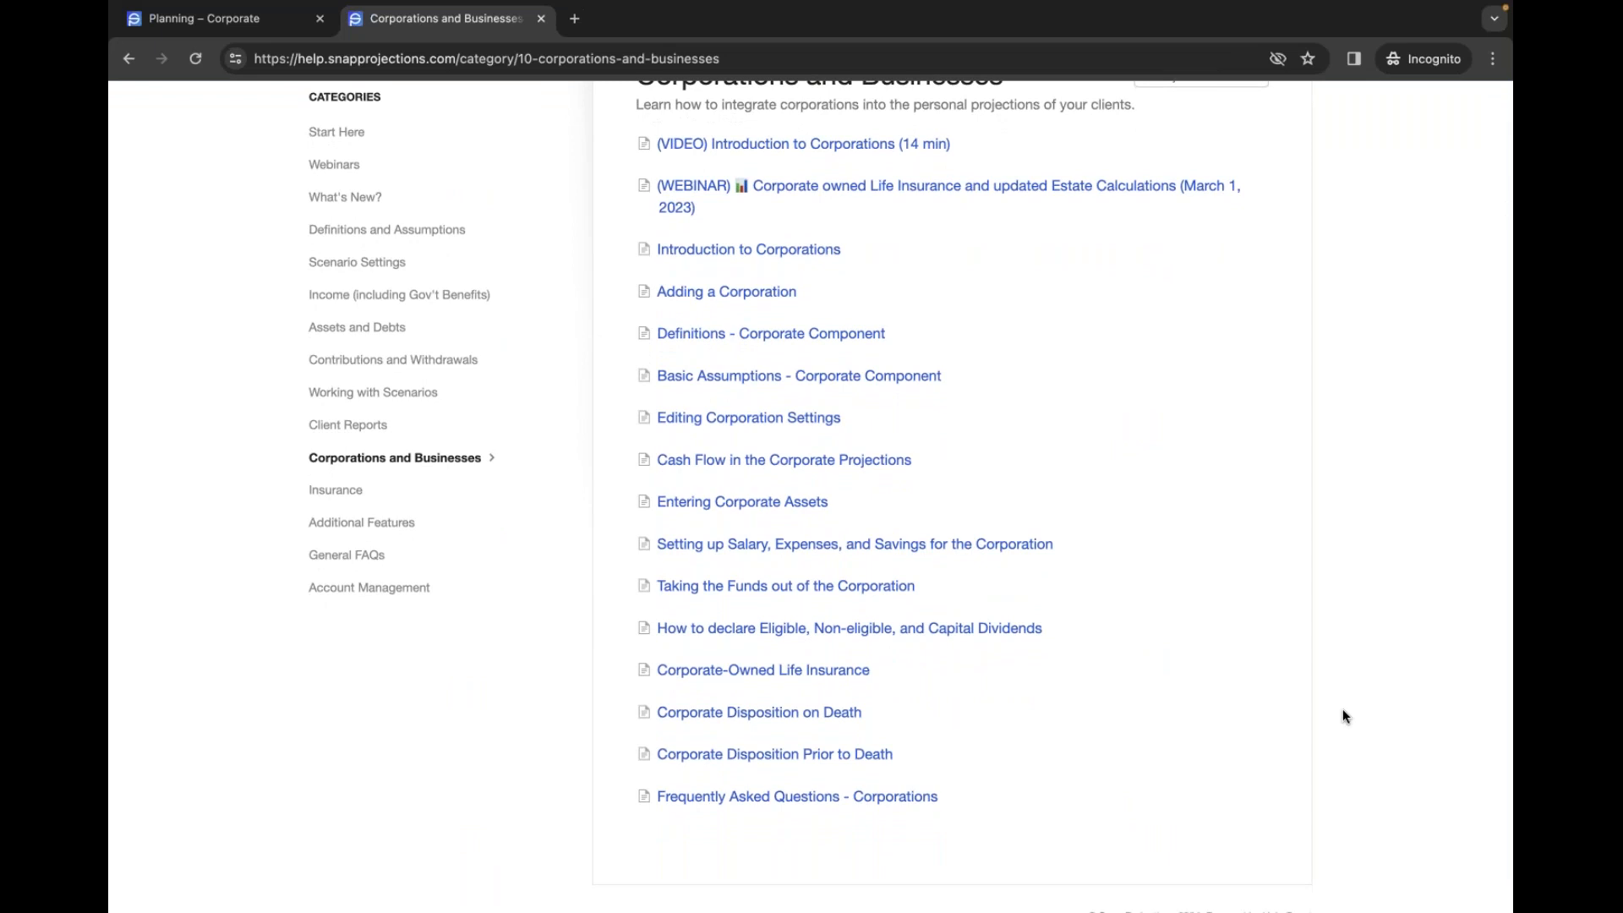
scroll(1344, 716, "up", 3)
scroll(1344, 716, "down", 2)
scroll(1342, 709, "down", 1)
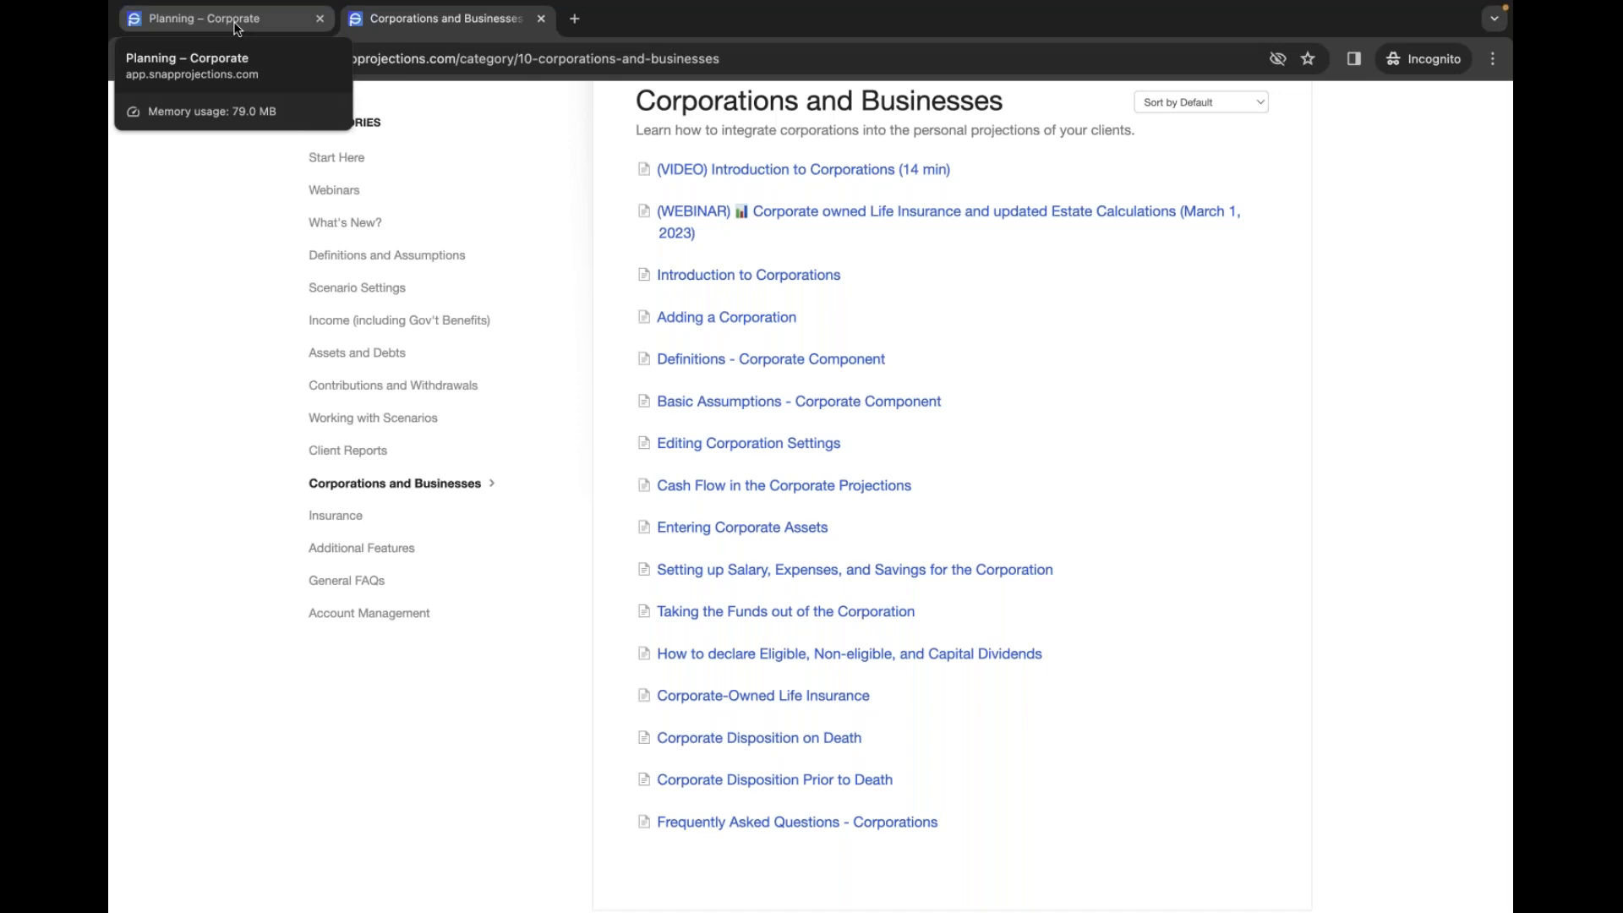
scroll(1275, 444, "up", 2)
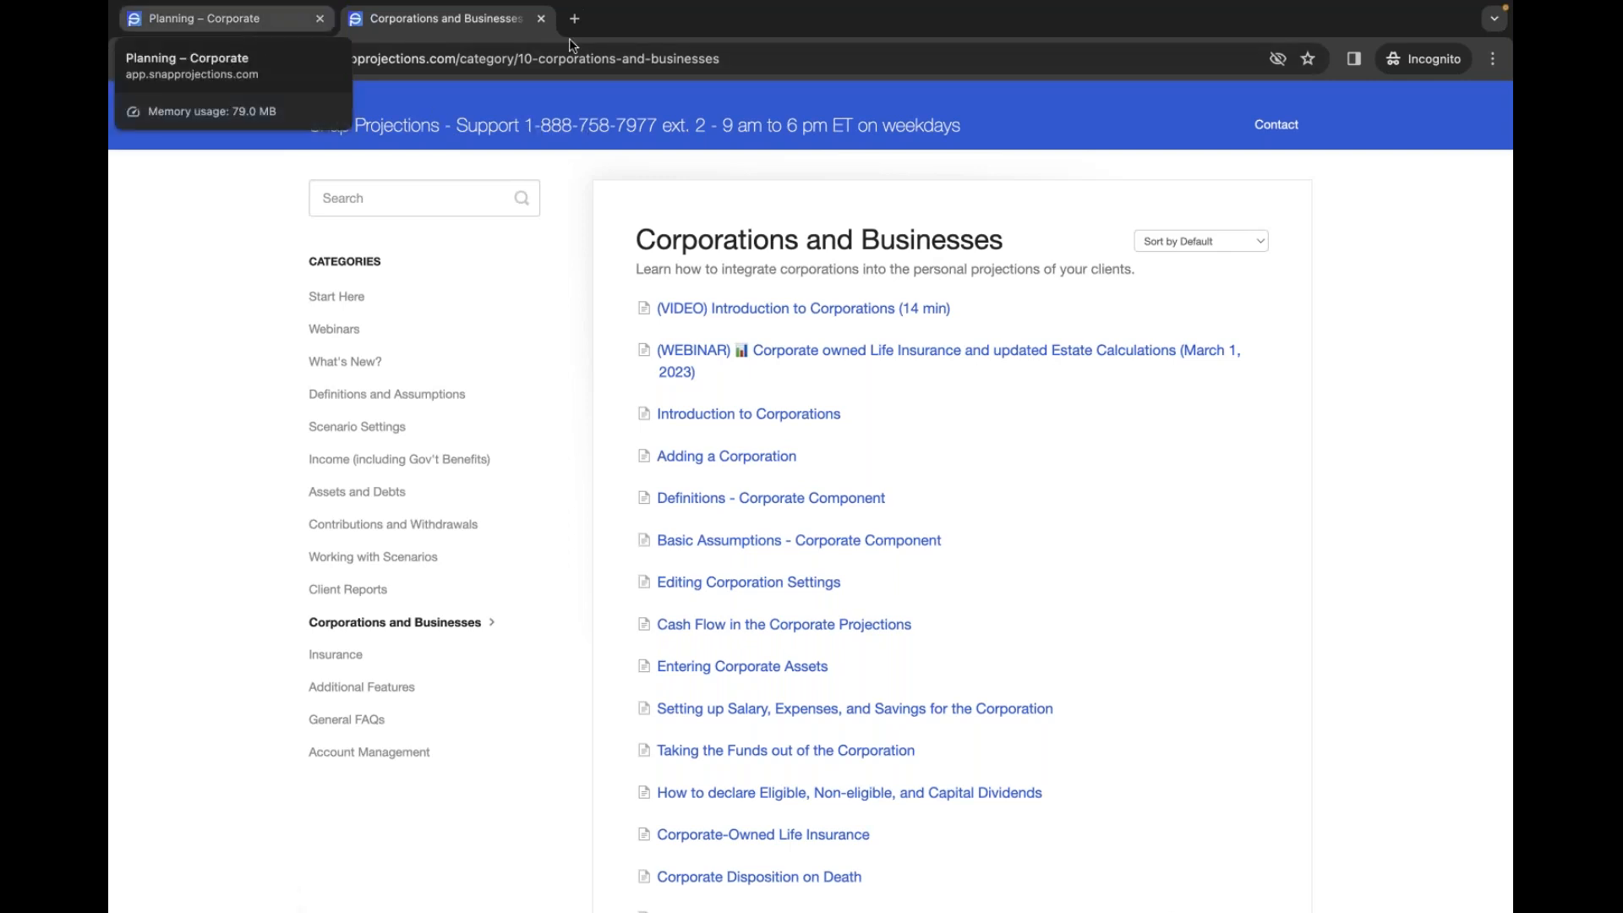
left_click(1276, 125)
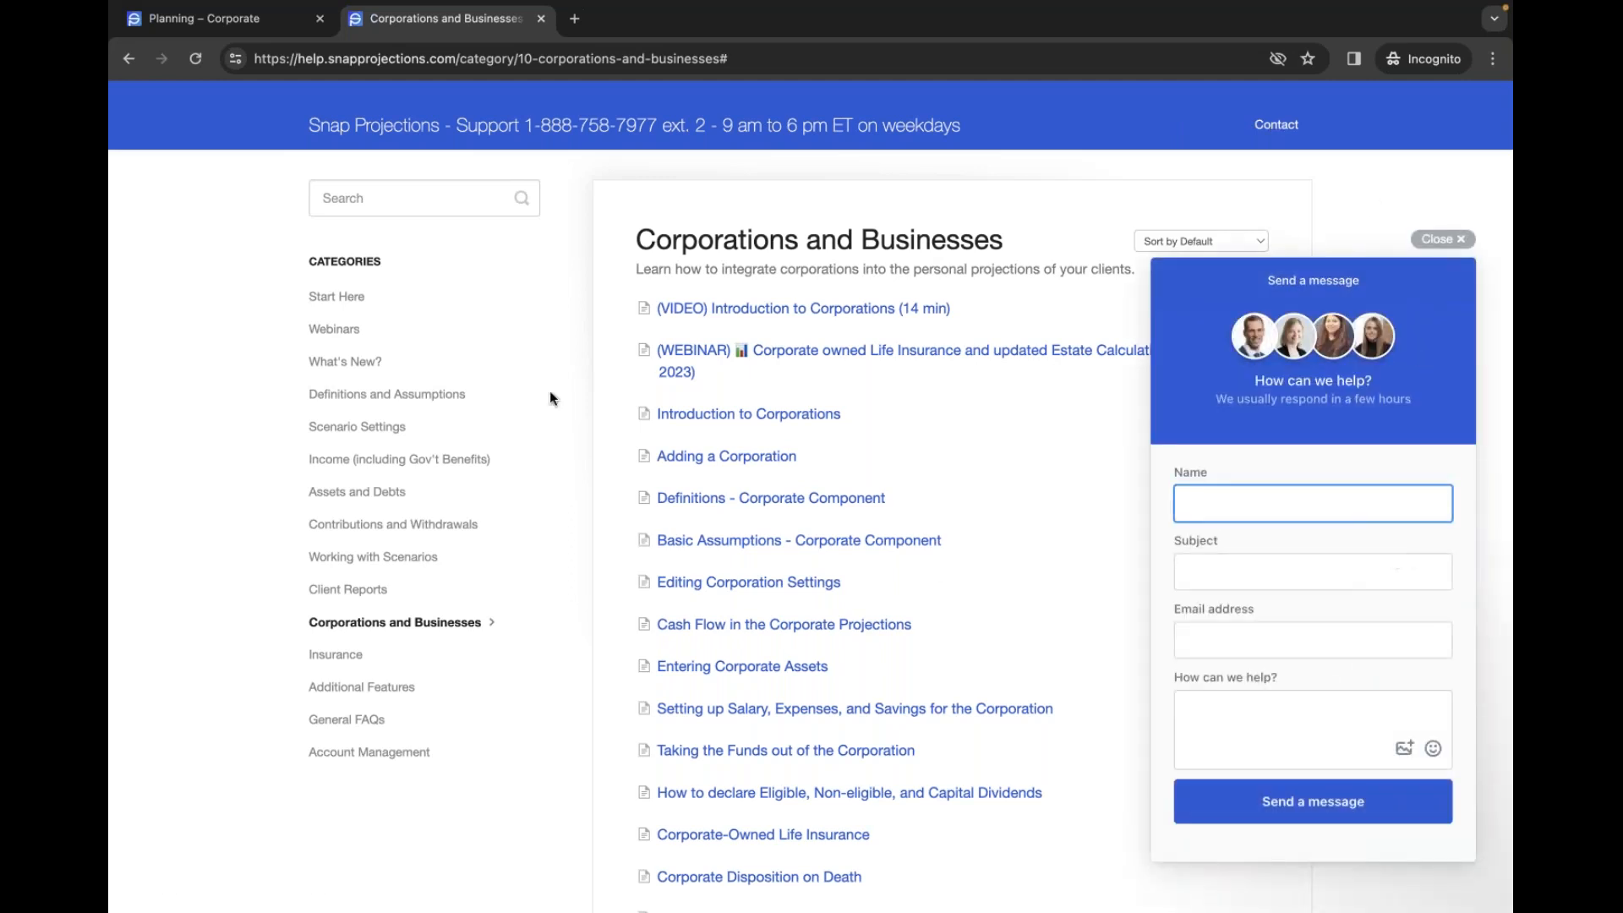
left_click(247, 32)
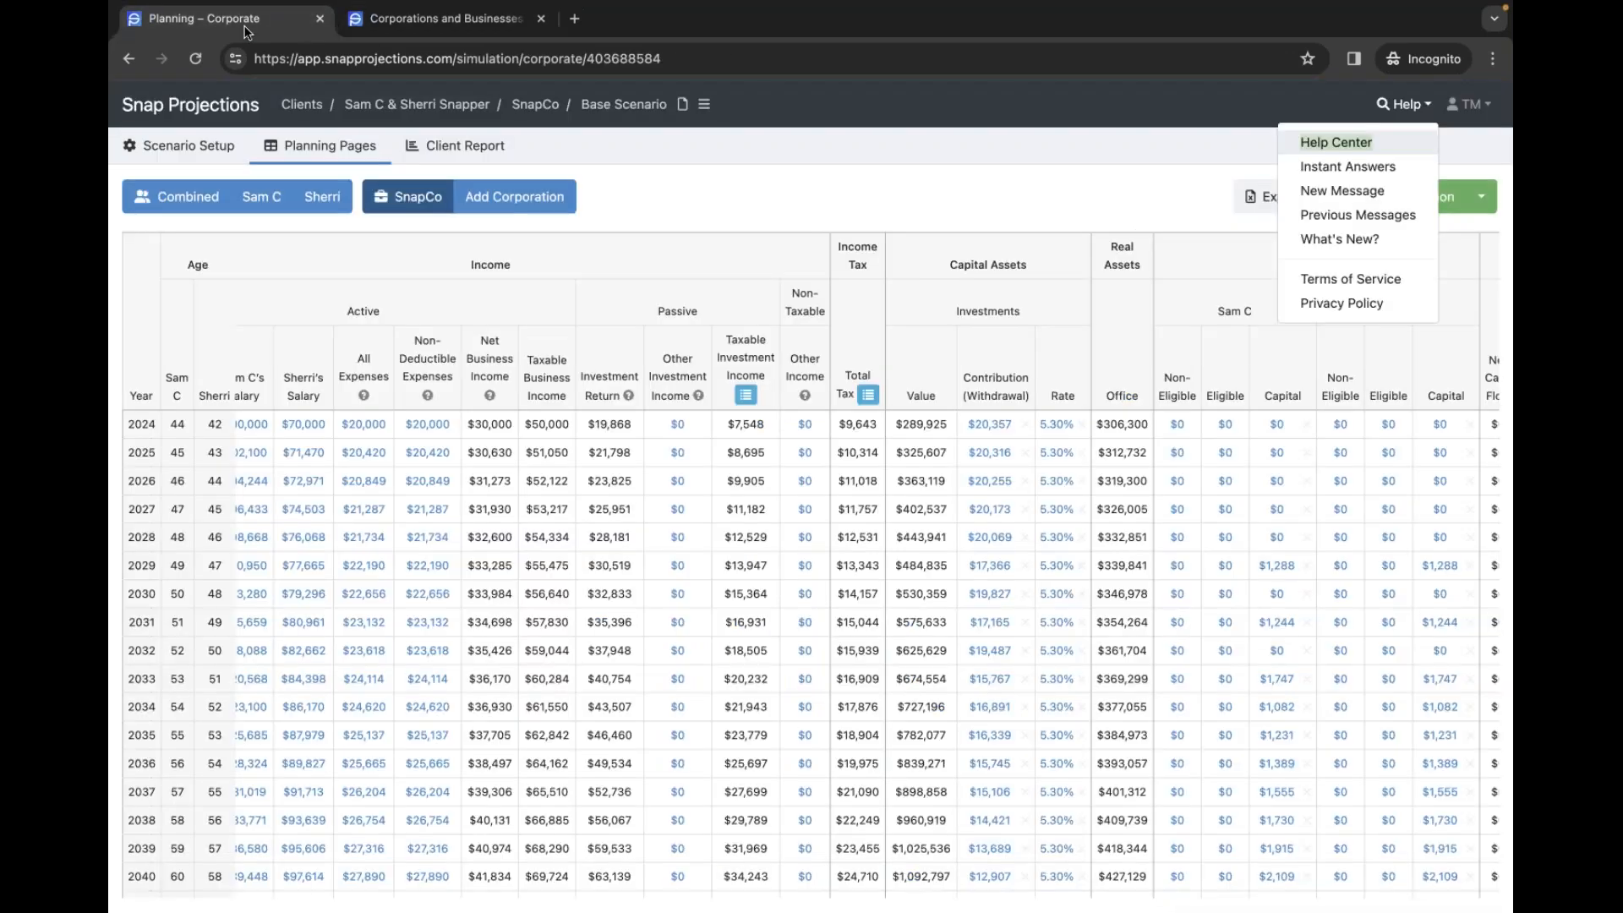
left_click(1356, 193)
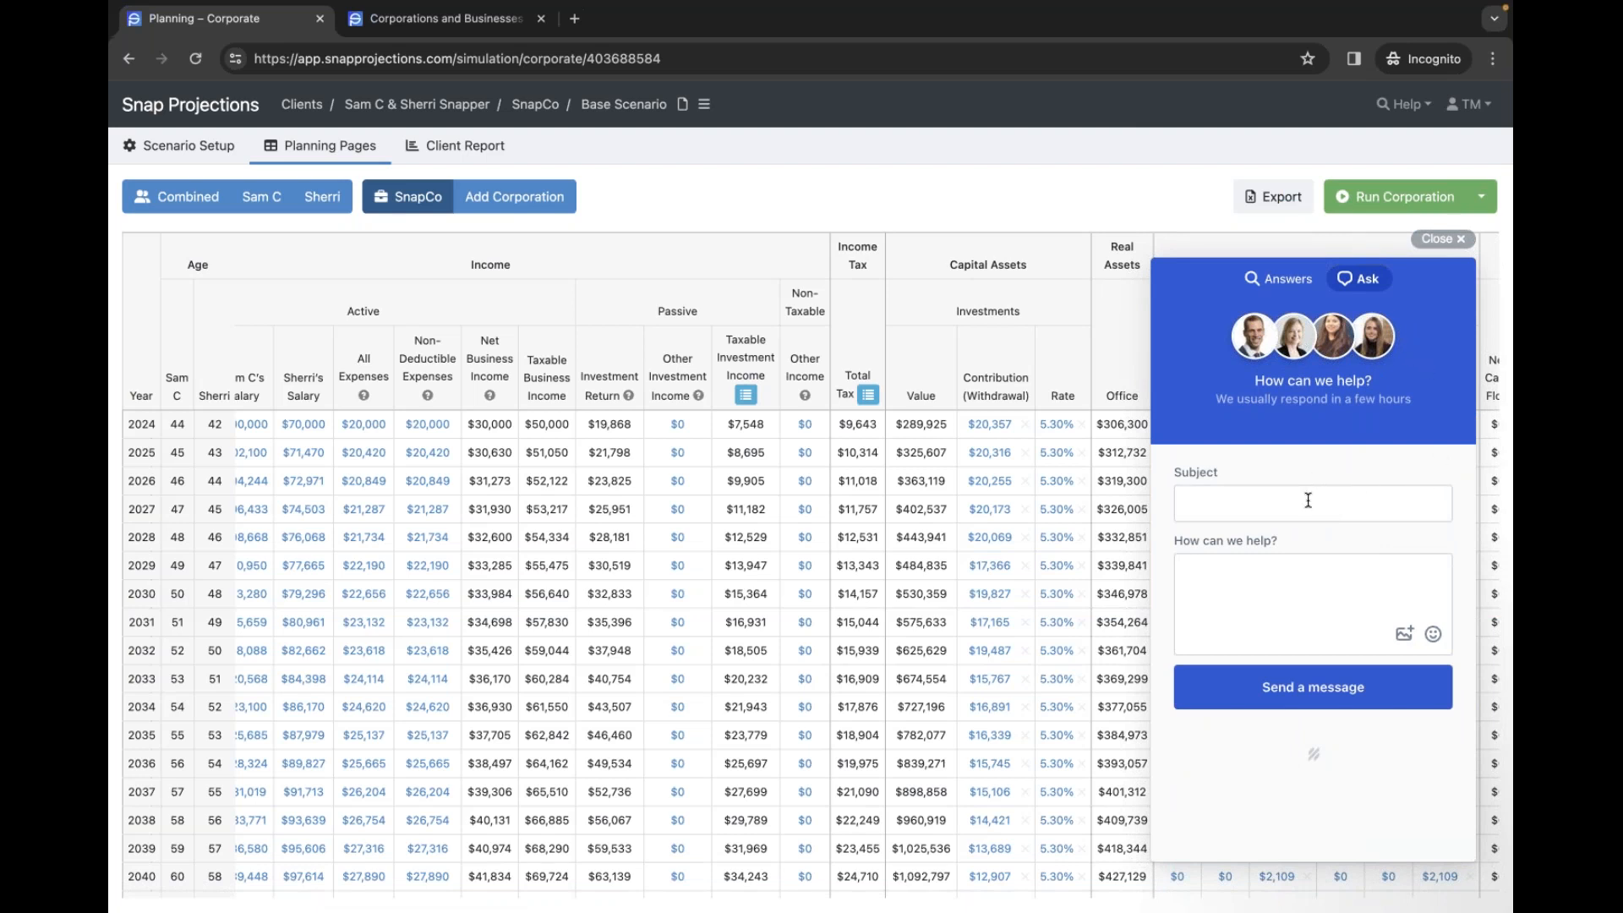
left_click(1401, 105)
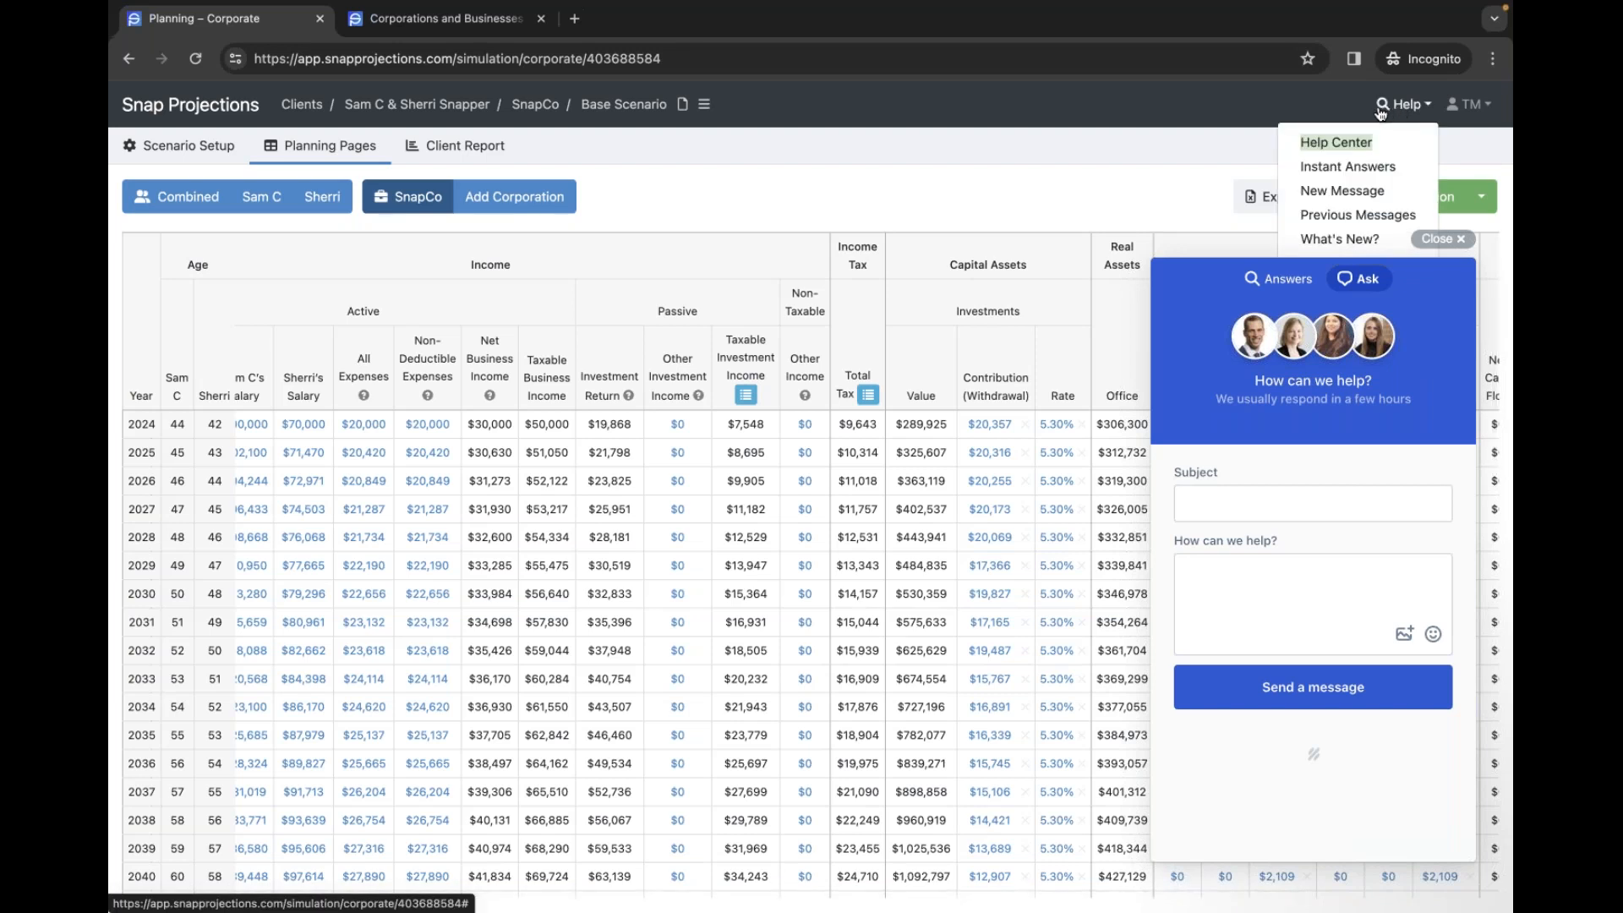
left_click(498, 33)
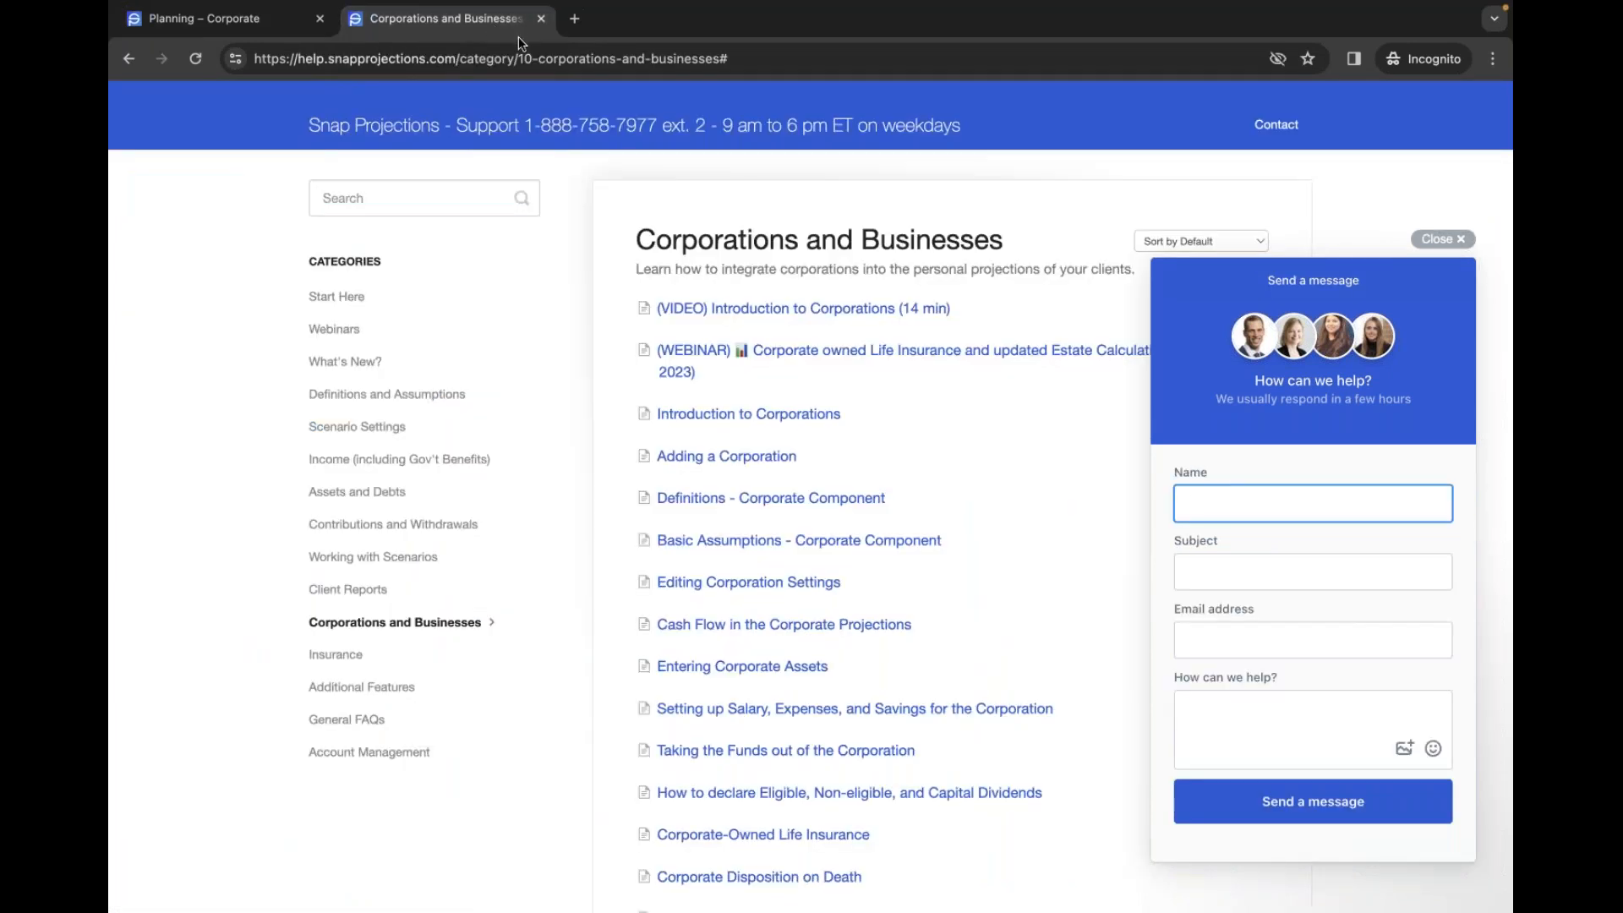
left_click(902, 230)
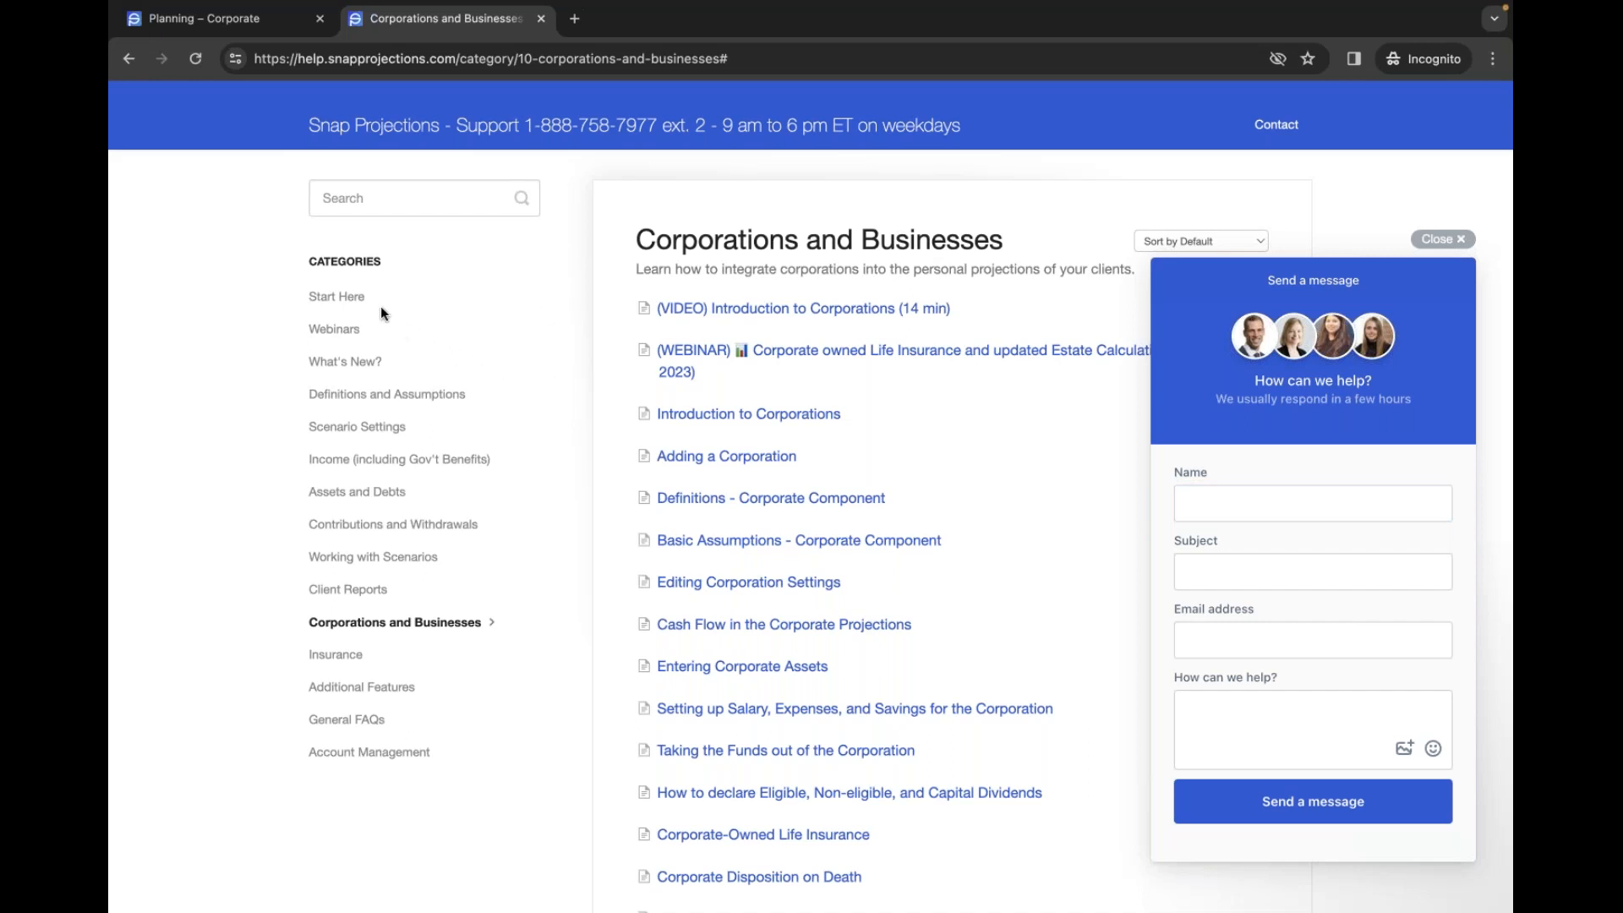
left_click(1440, 239)
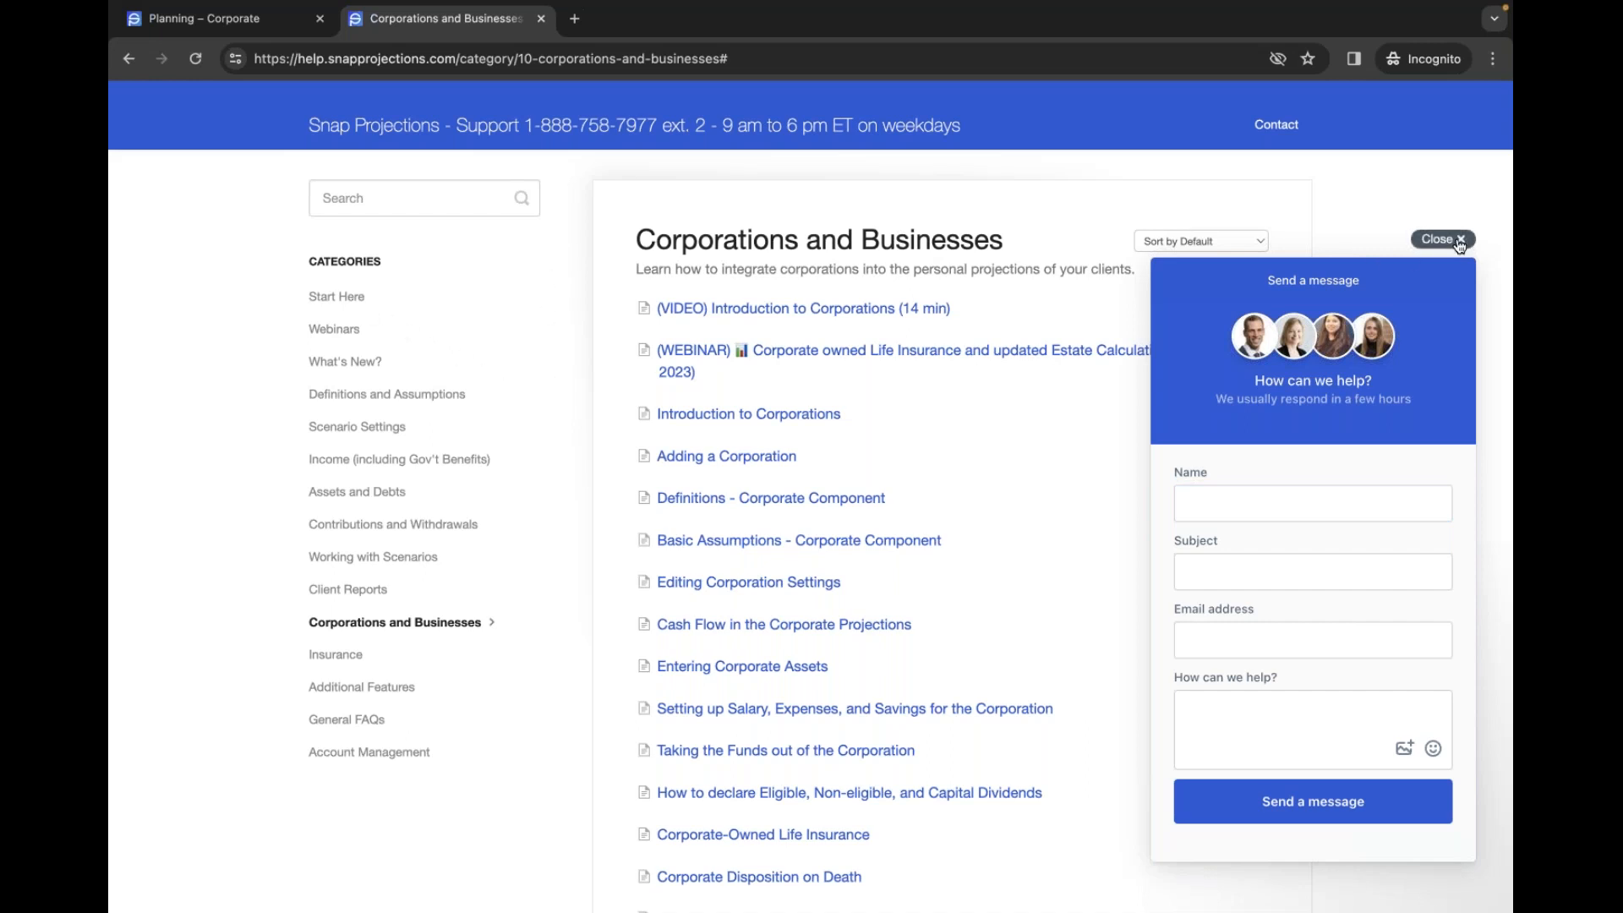
- Open the Snap Projections Toolkit article under Start Here and read down through the questionnaires section
left_click(322, 299)
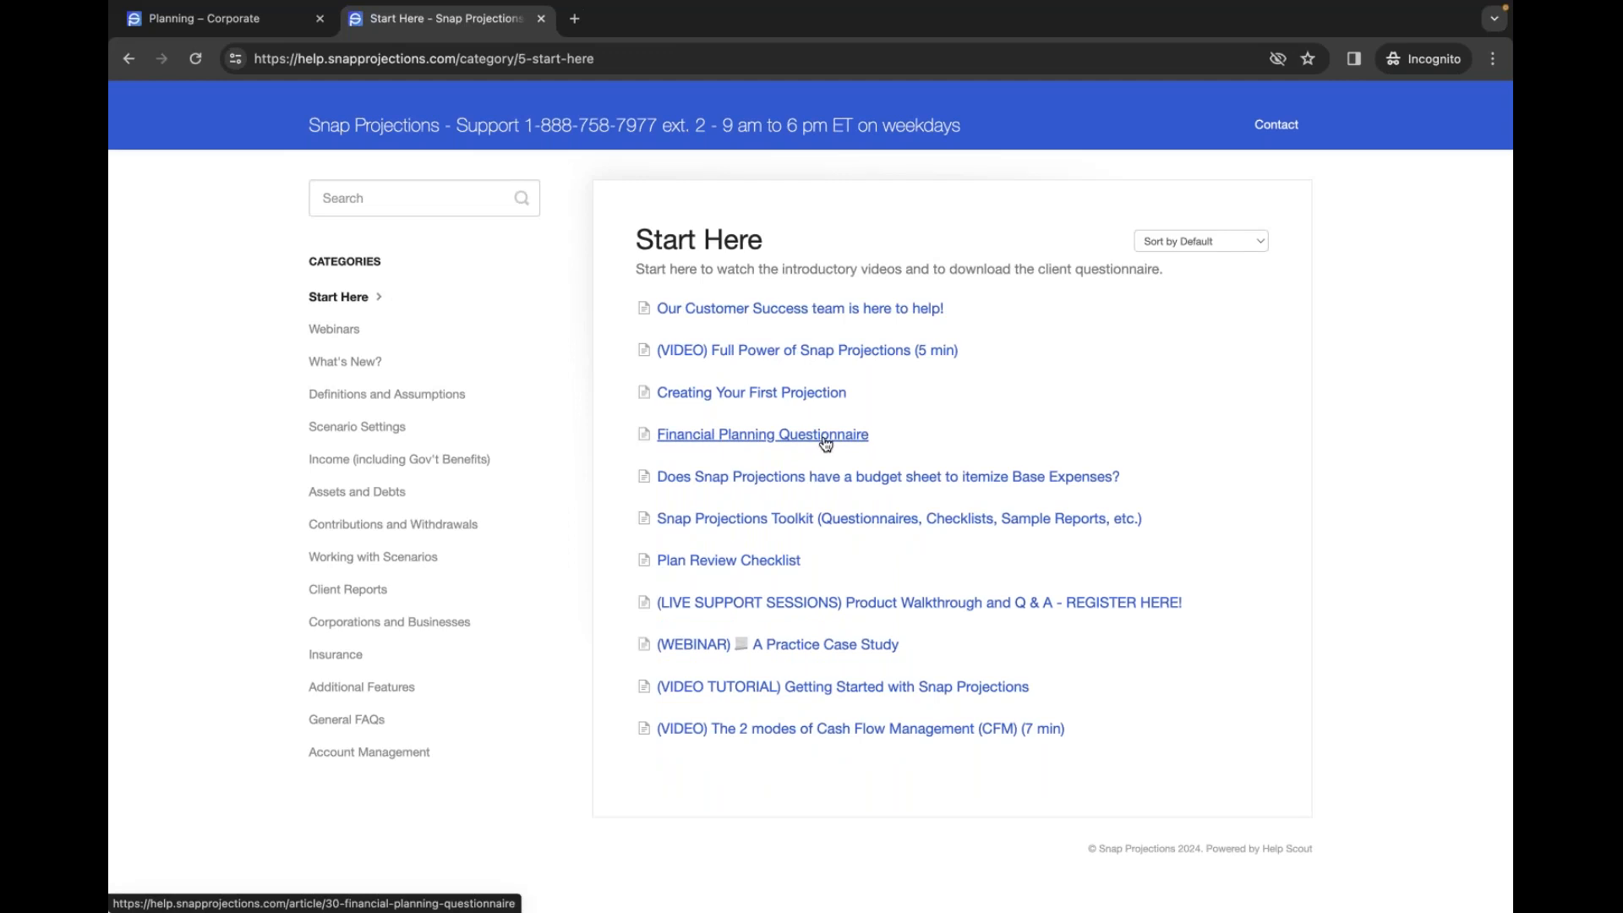
left_click(761, 519)
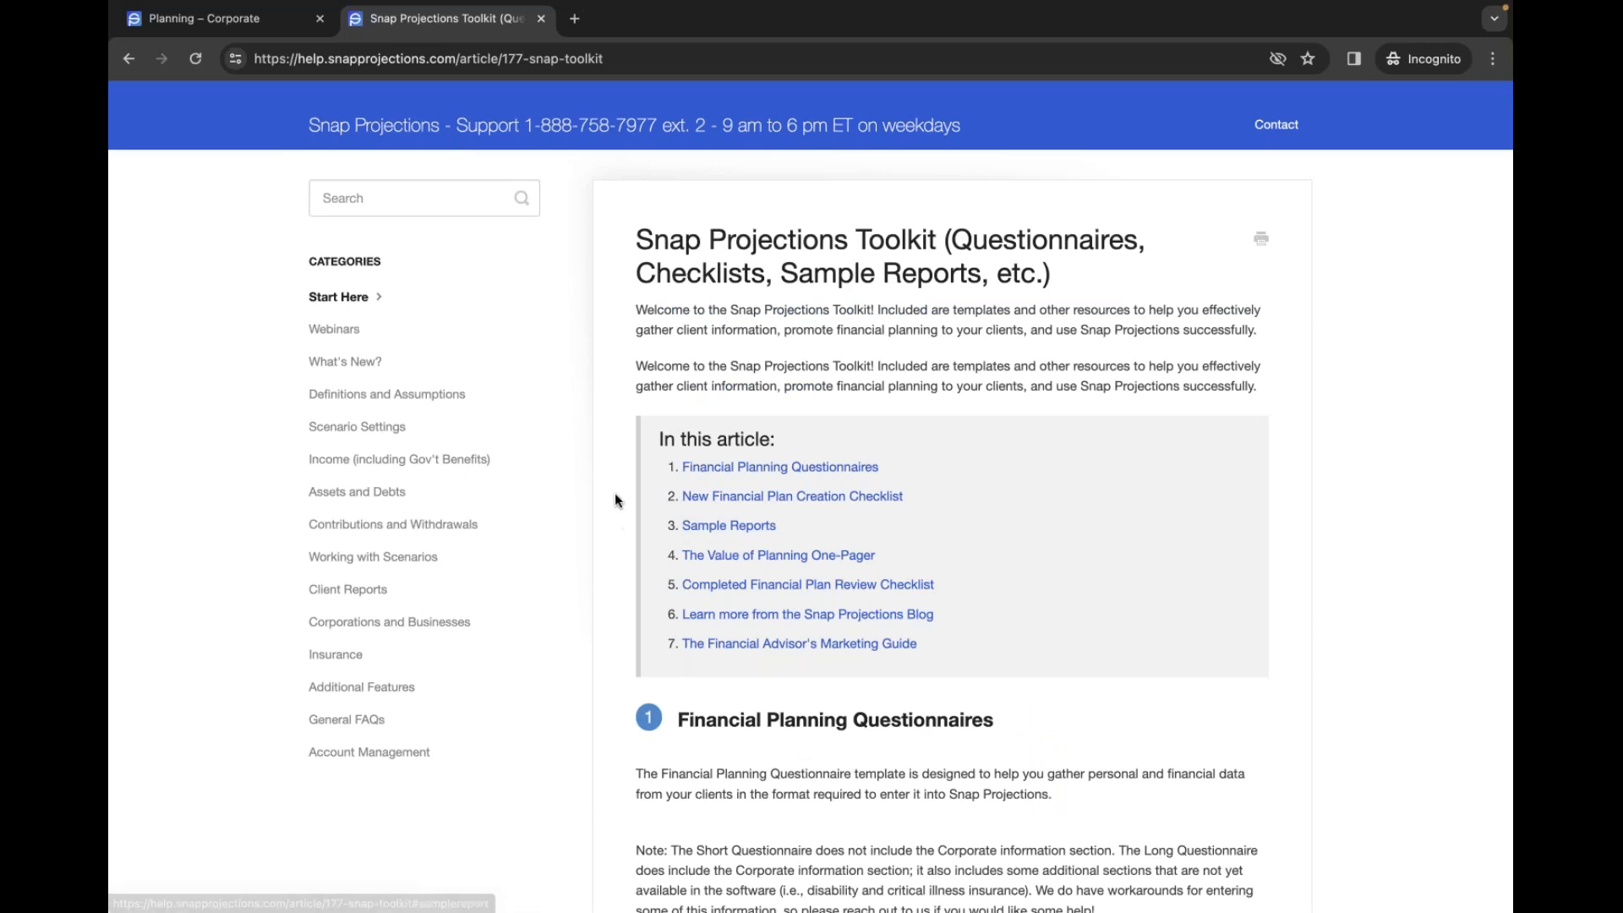
scroll(616, 498, "down", 3)
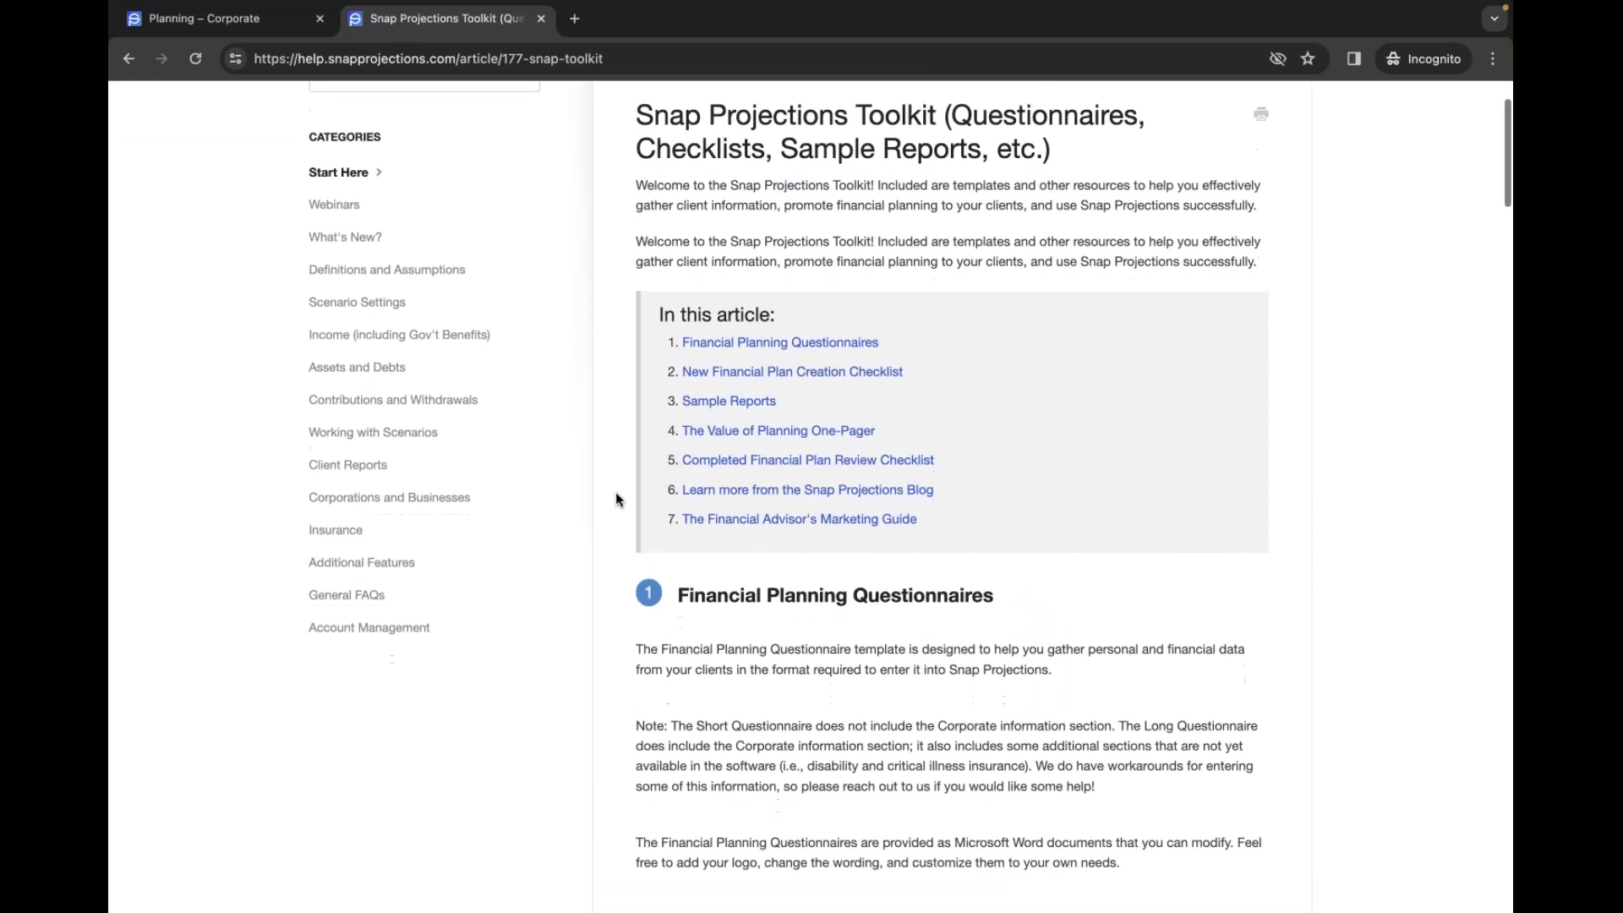
scroll(615, 494, "down", 2)
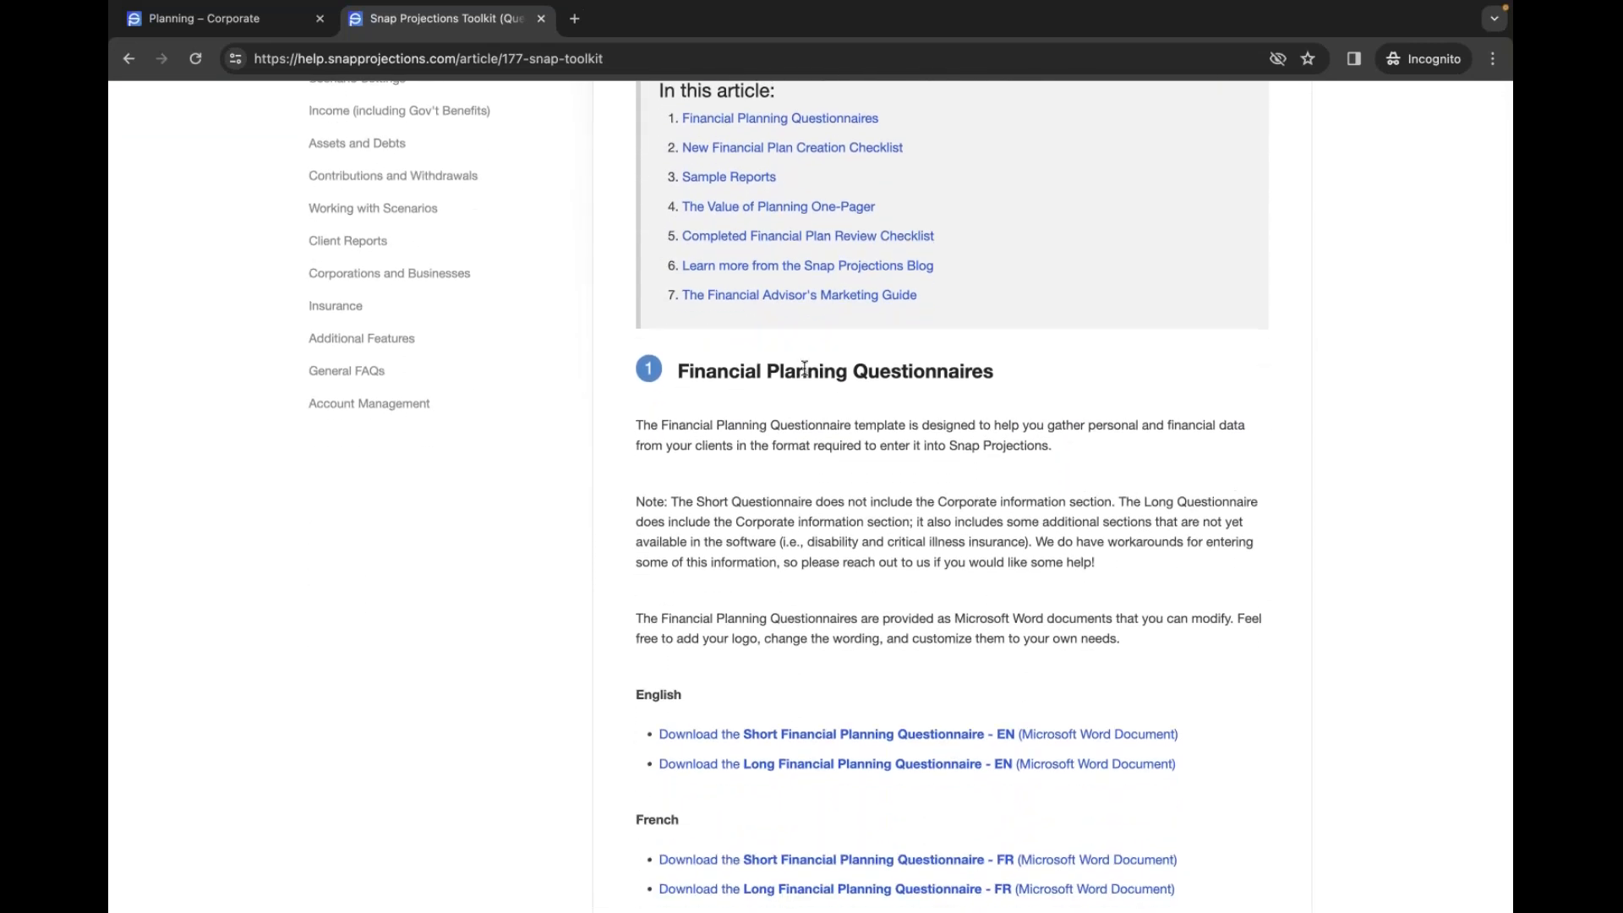
scroll(913, 533, "down", 3)
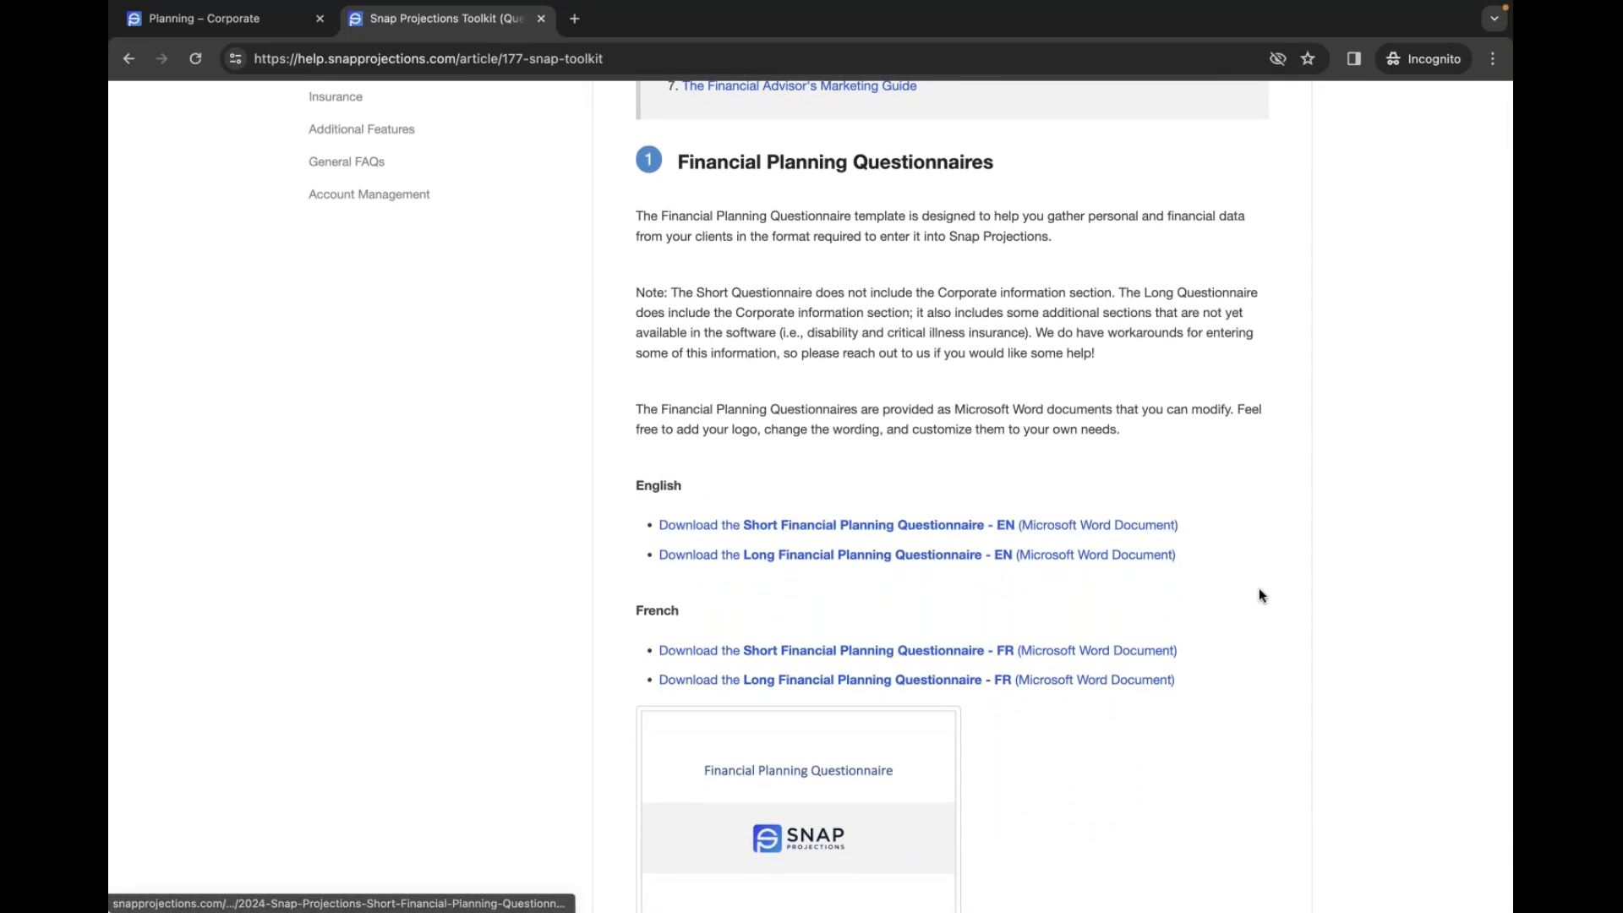
scroll(1238, 606, "down", 1)
scroll(1237, 606, "down", 2)
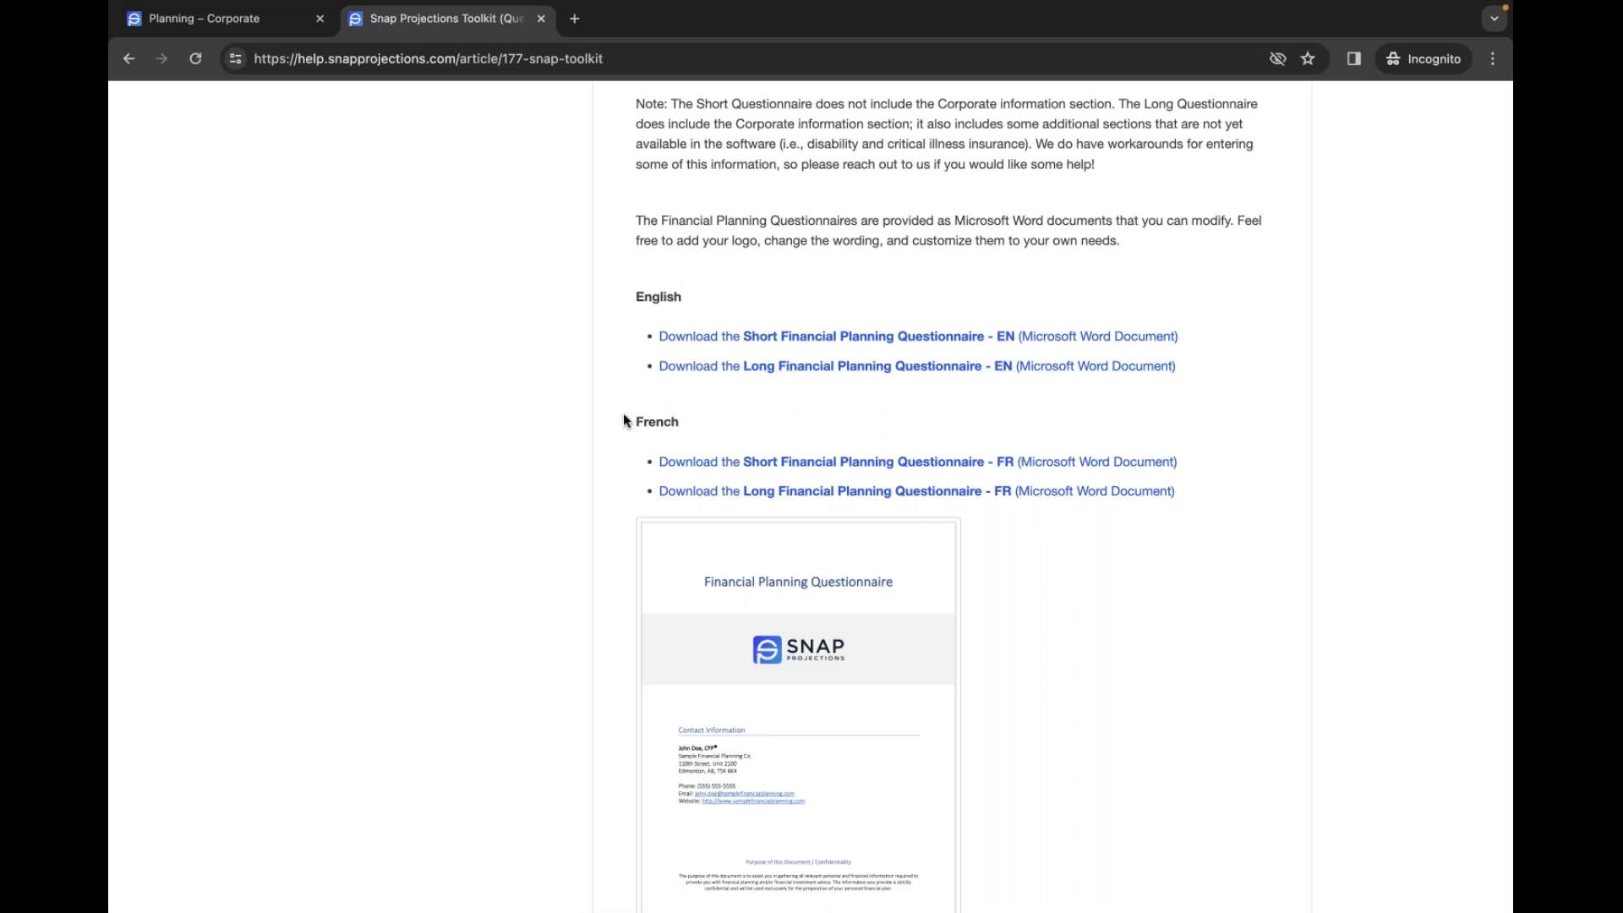
scroll(622, 417, "down", 3)
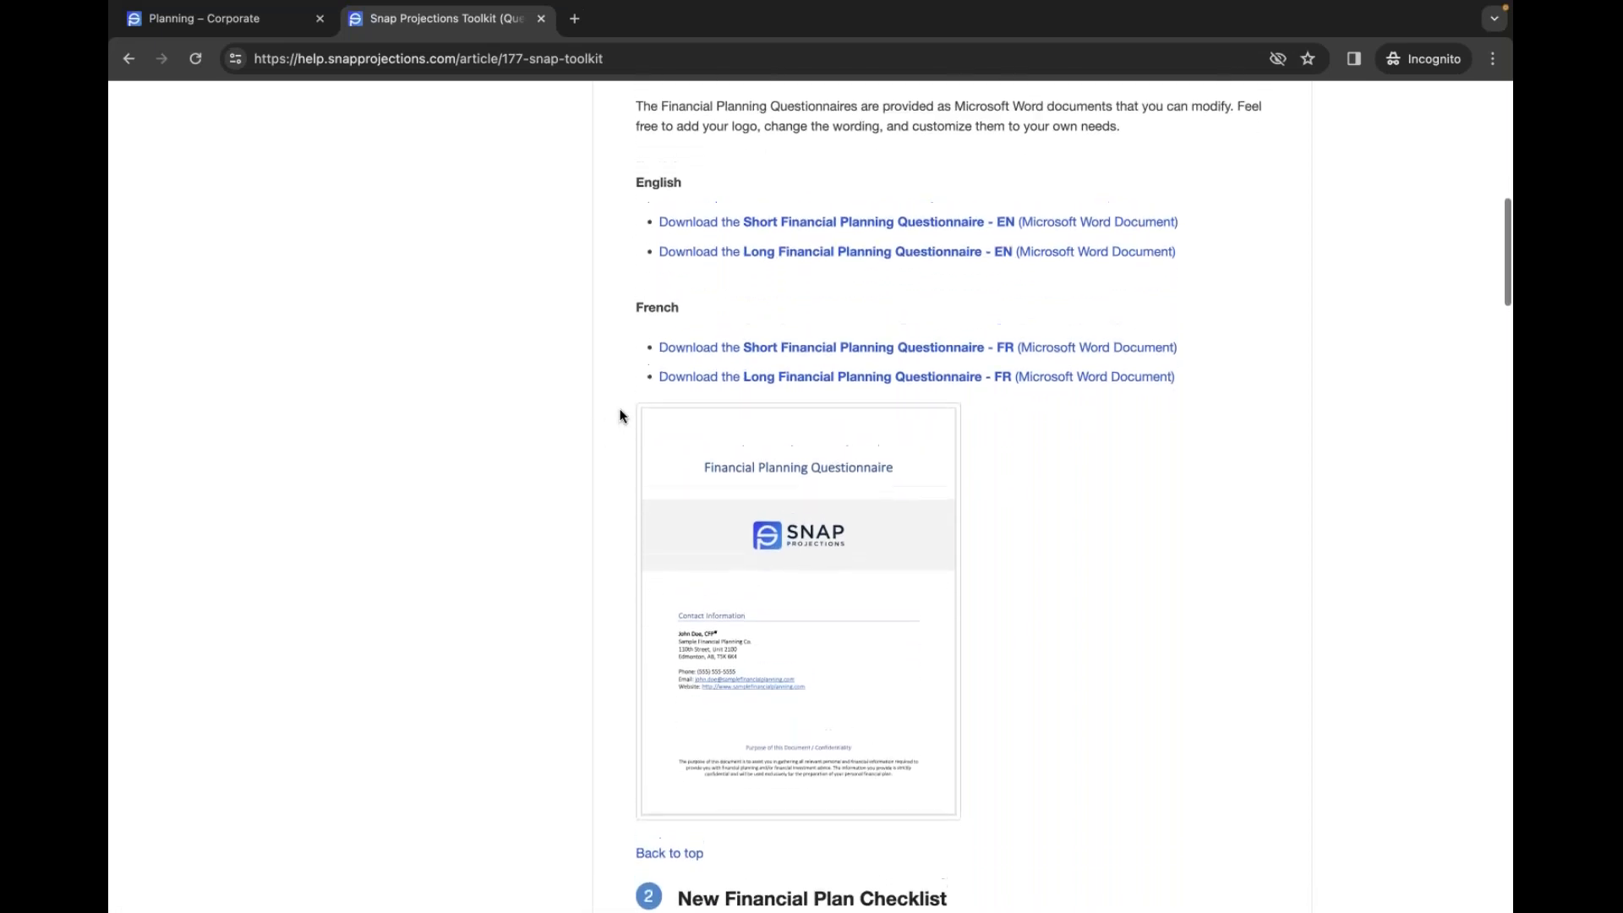
- Highlight 'Questionnaire' in the note, then return to the Planning – Corporate page
scroll(622, 413, "up", 5)
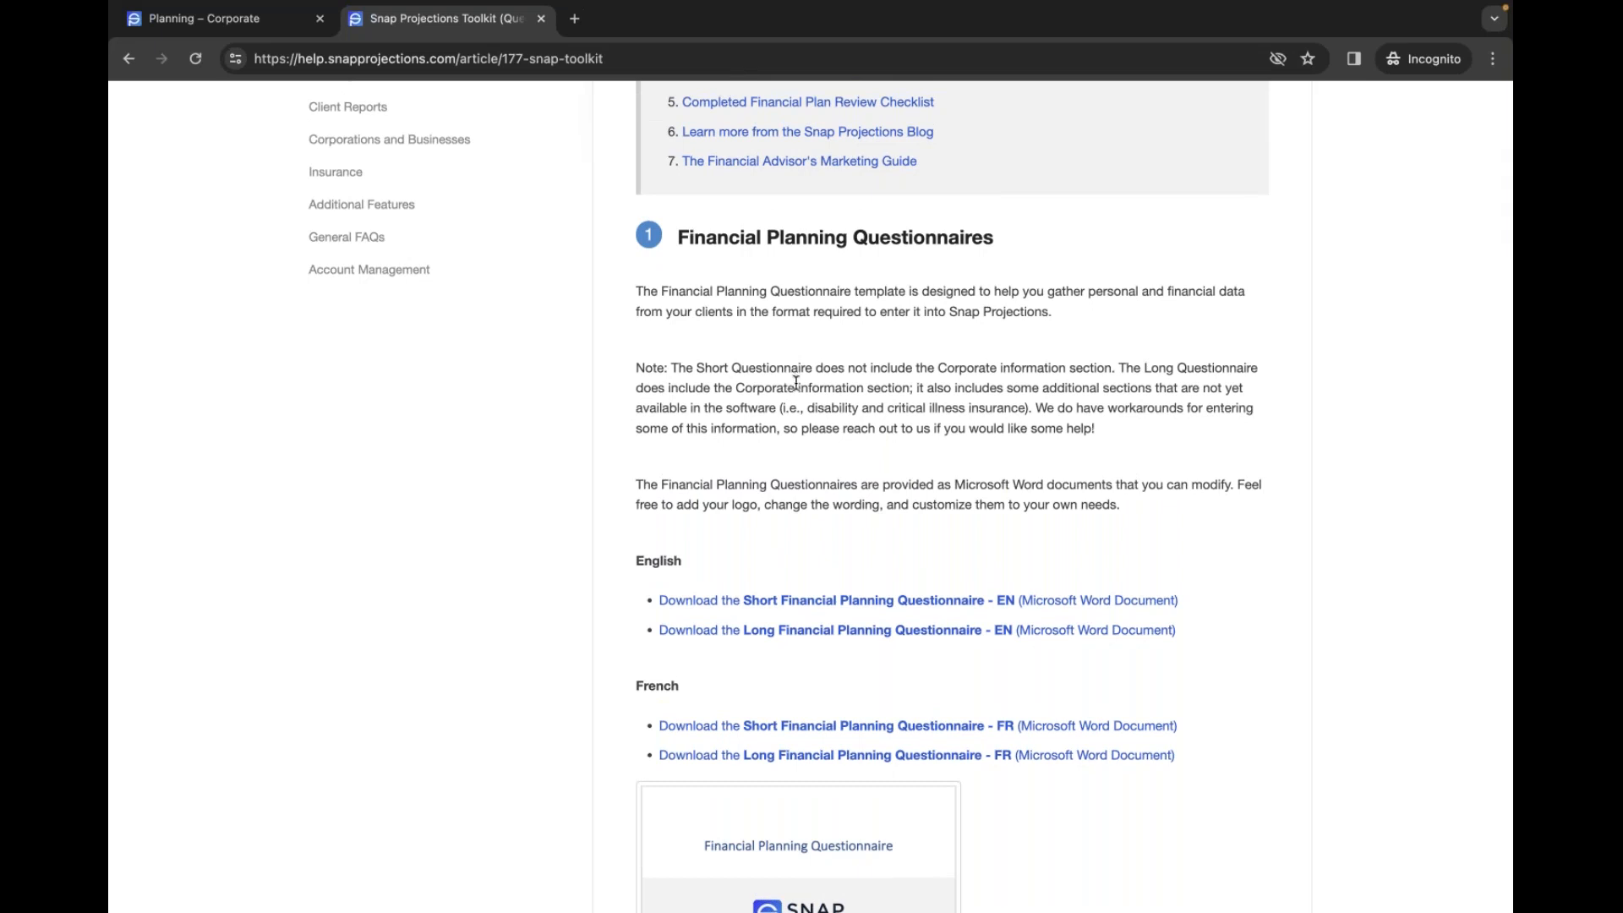
left_click_drag(815, 369, 730, 369)
left_click(635, 382)
scroll(947, 359, "up", 3)
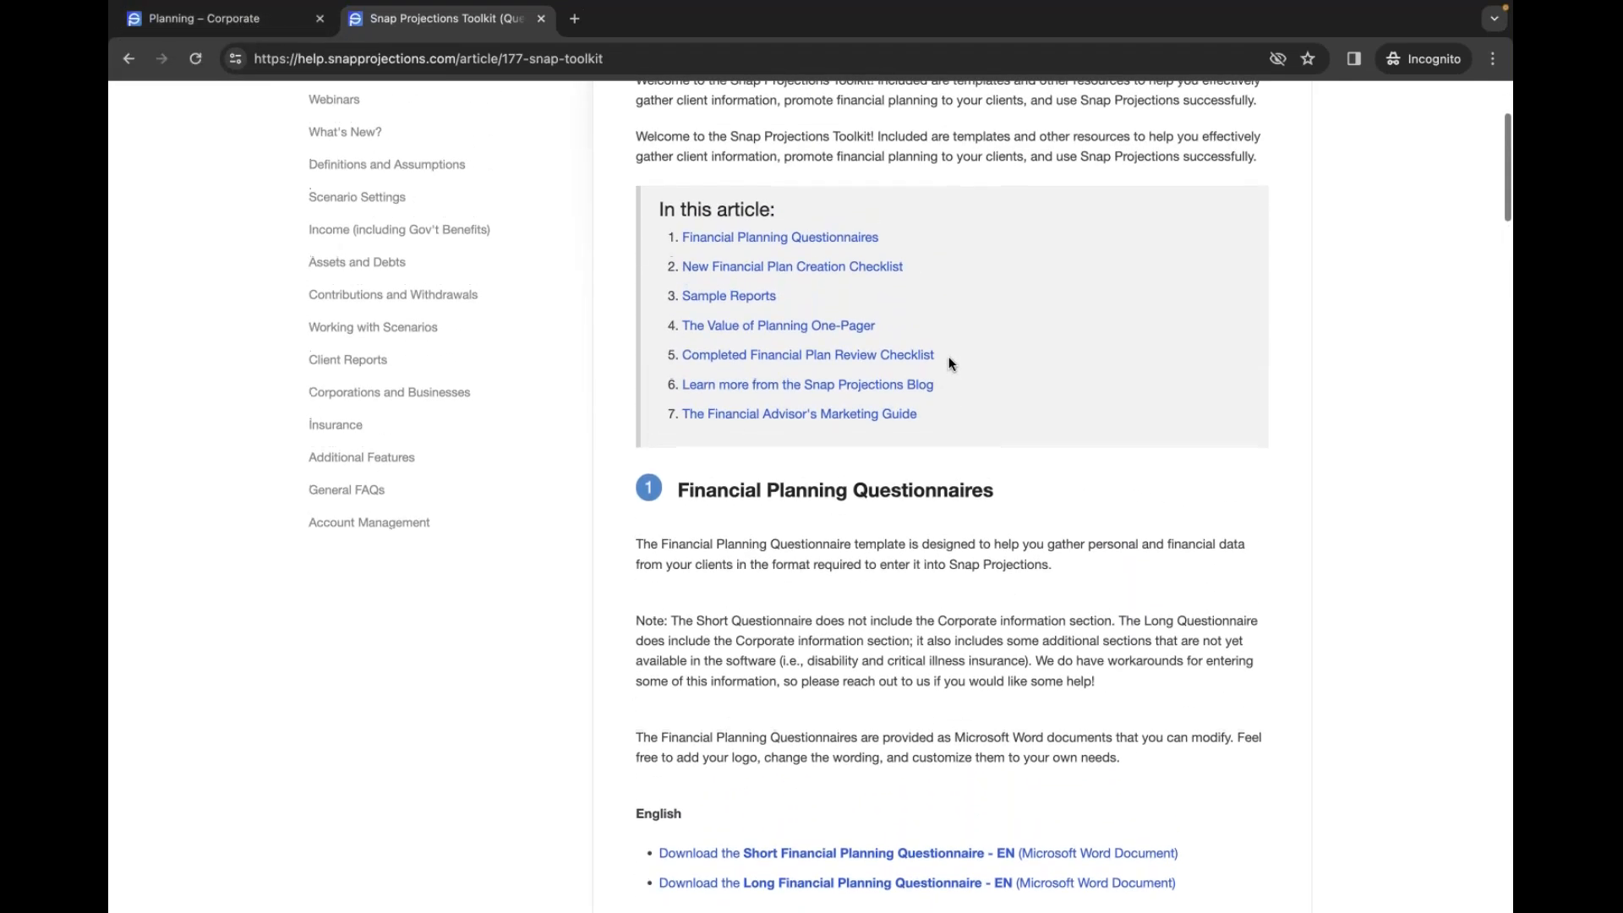
scroll(948, 356, "up", 3)
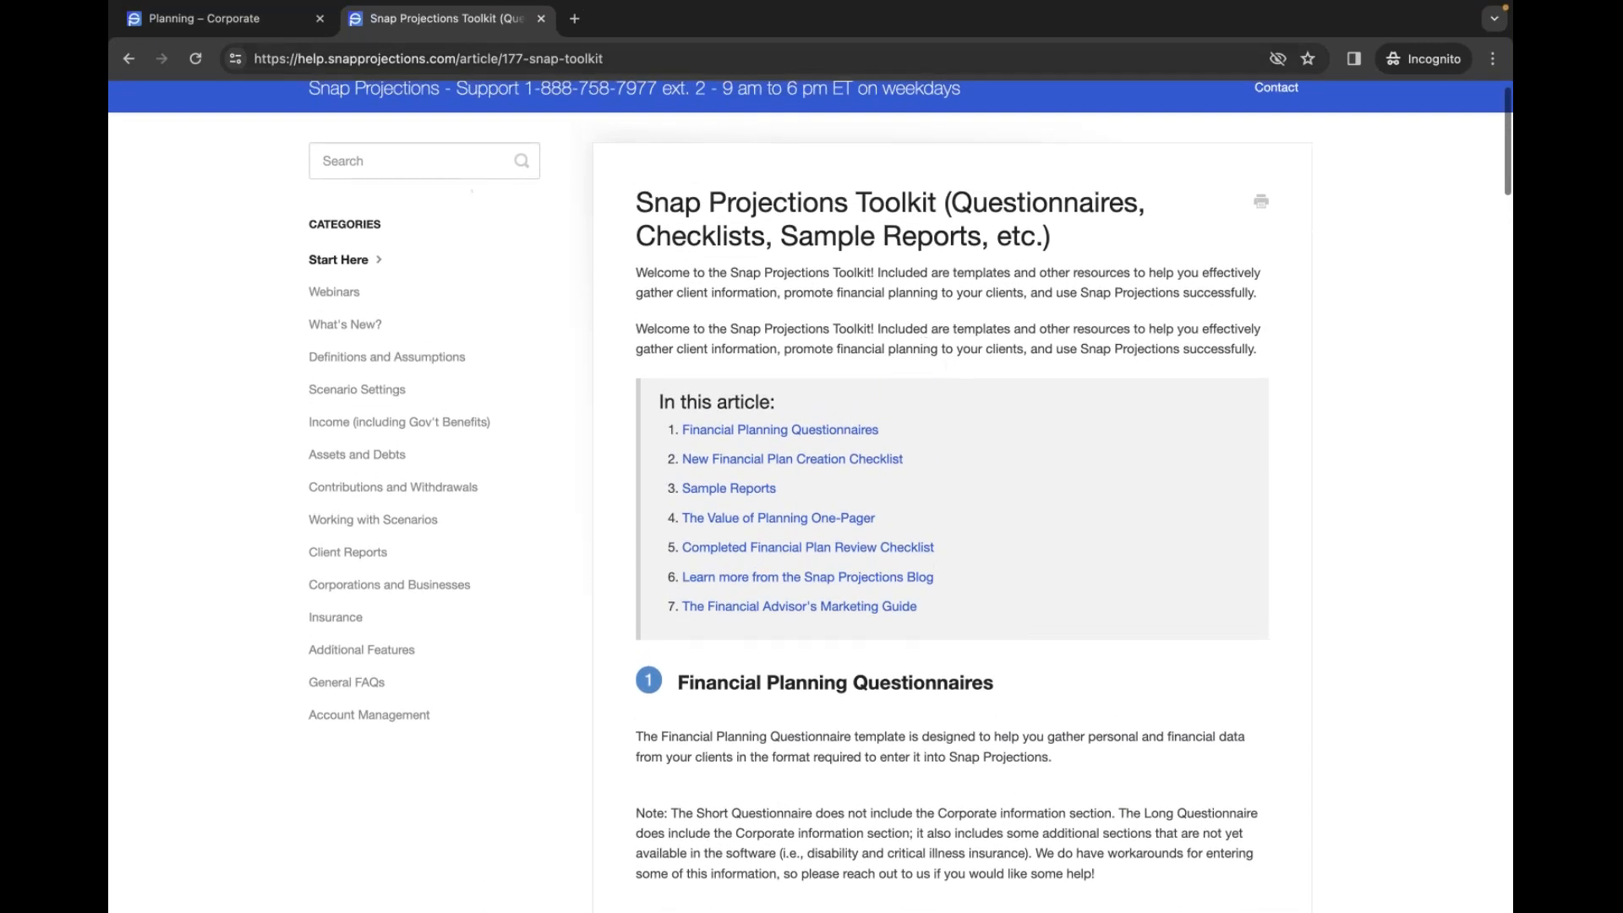
left_click(277, 17)
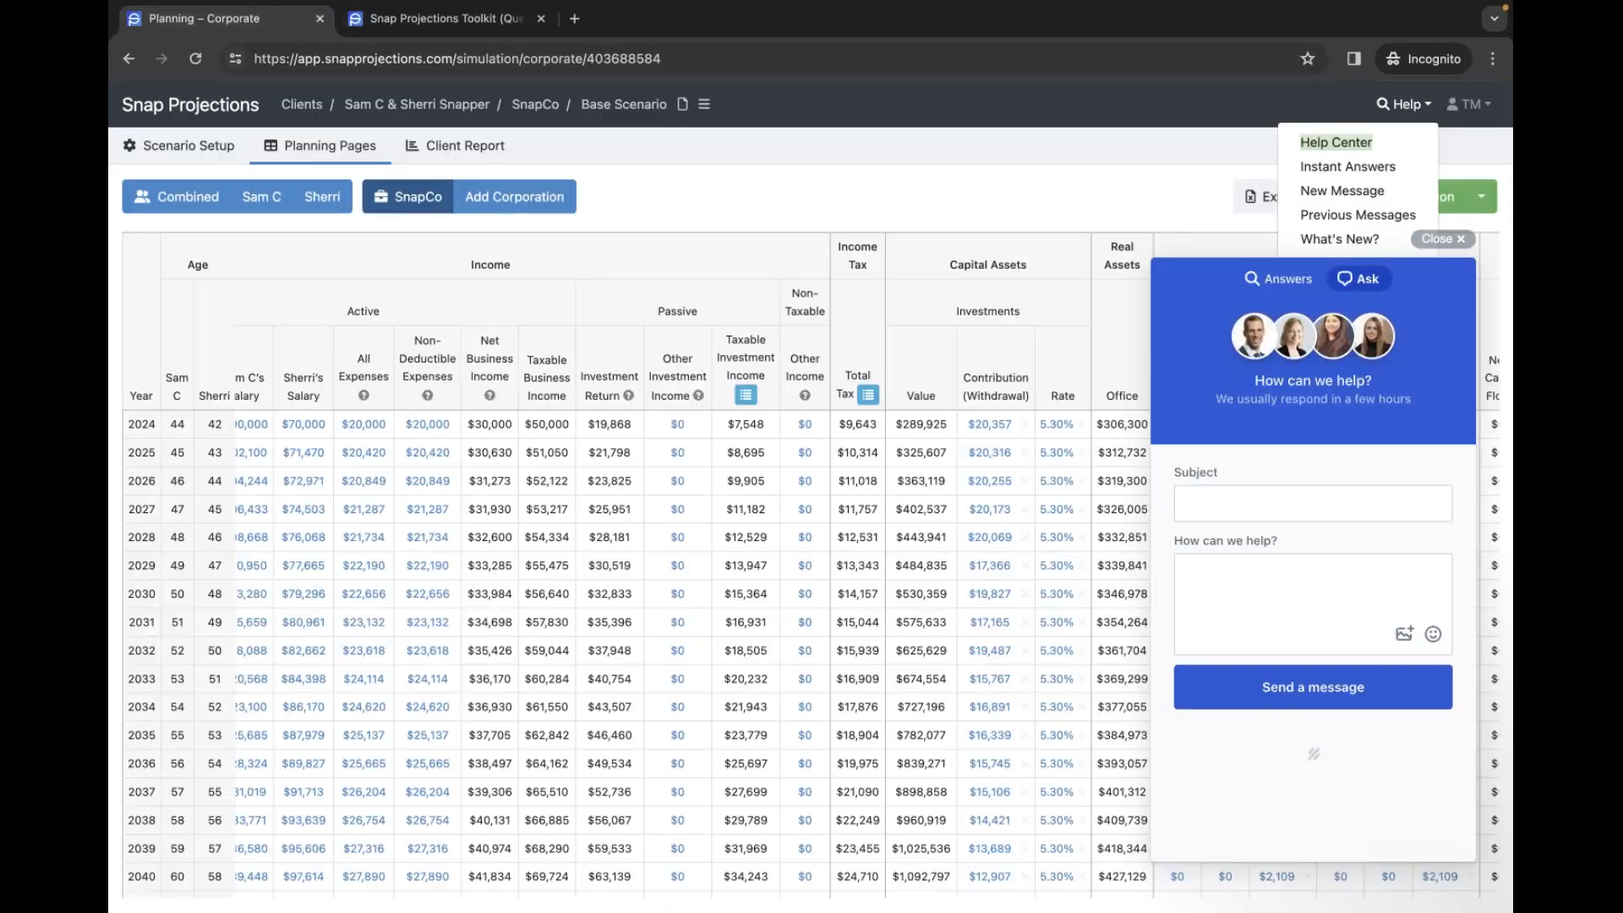
- Close the support chat and scroll the SnapCo table, selecting the 2026 Investment Return of $23,825
left_click(1462, 241)
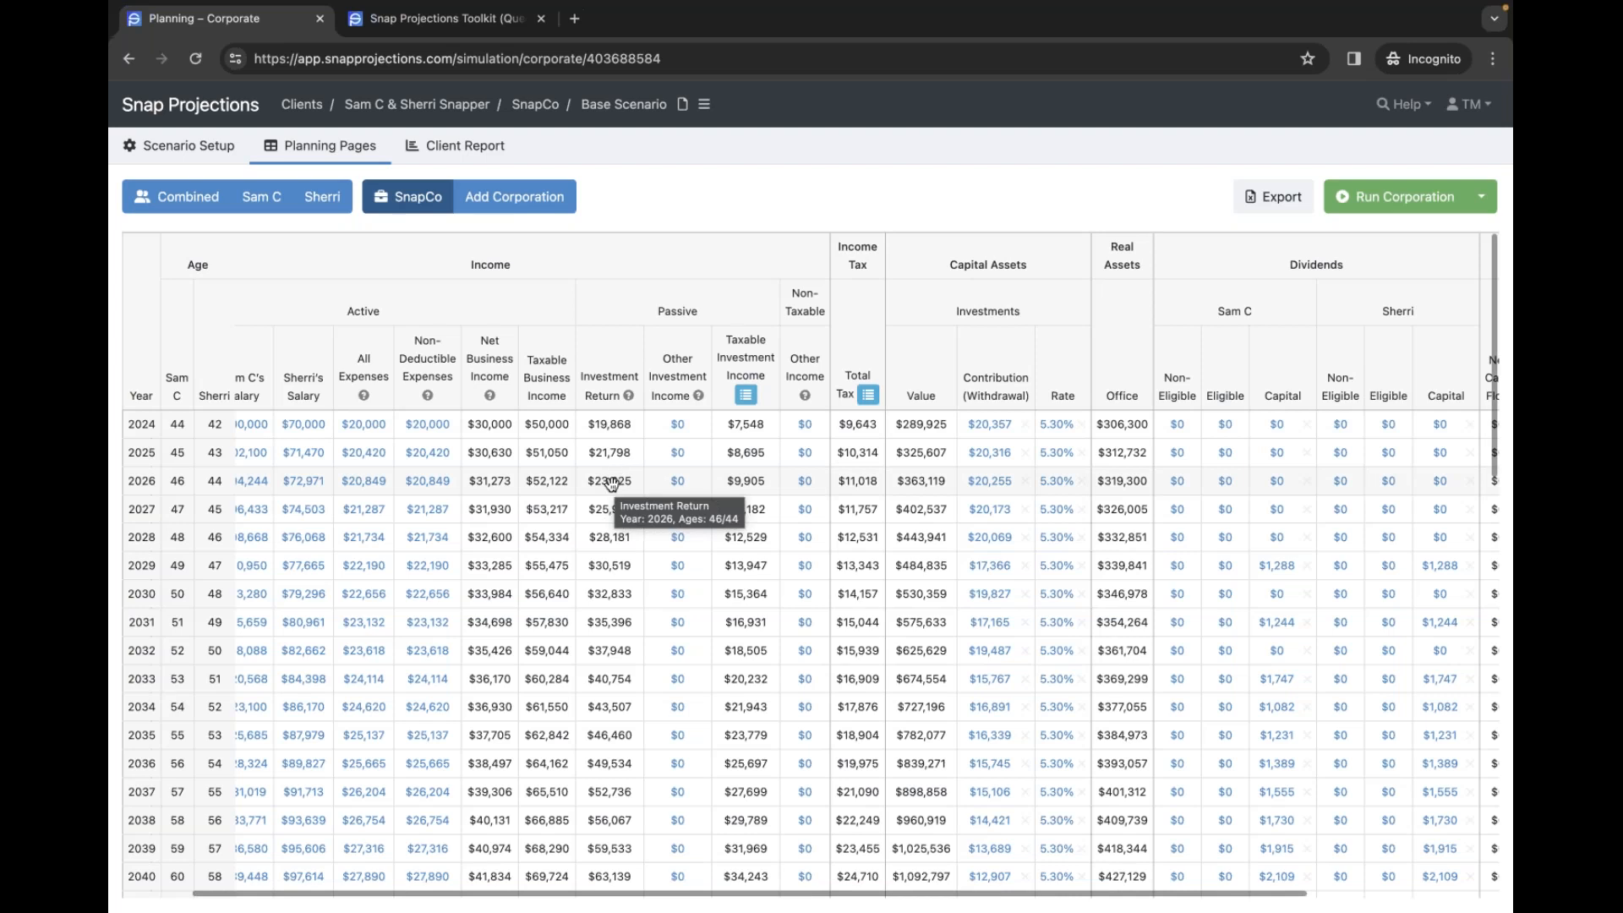
scroll(612, 481, "left", 2)
scroll(614, 483, "left", 1)
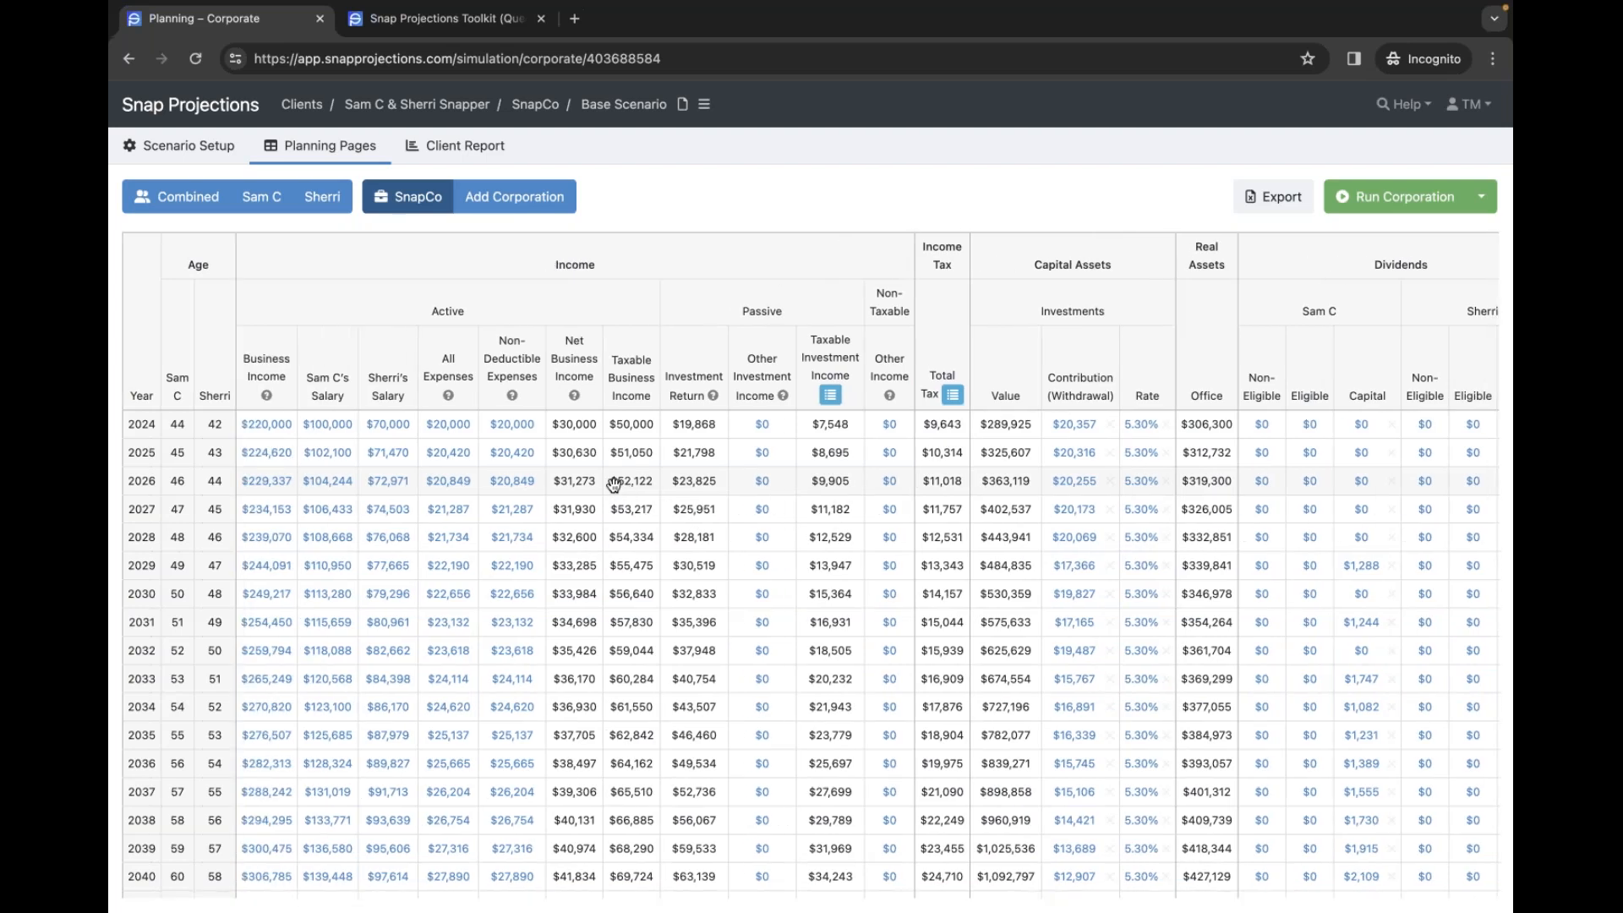
left_click(692, 481)
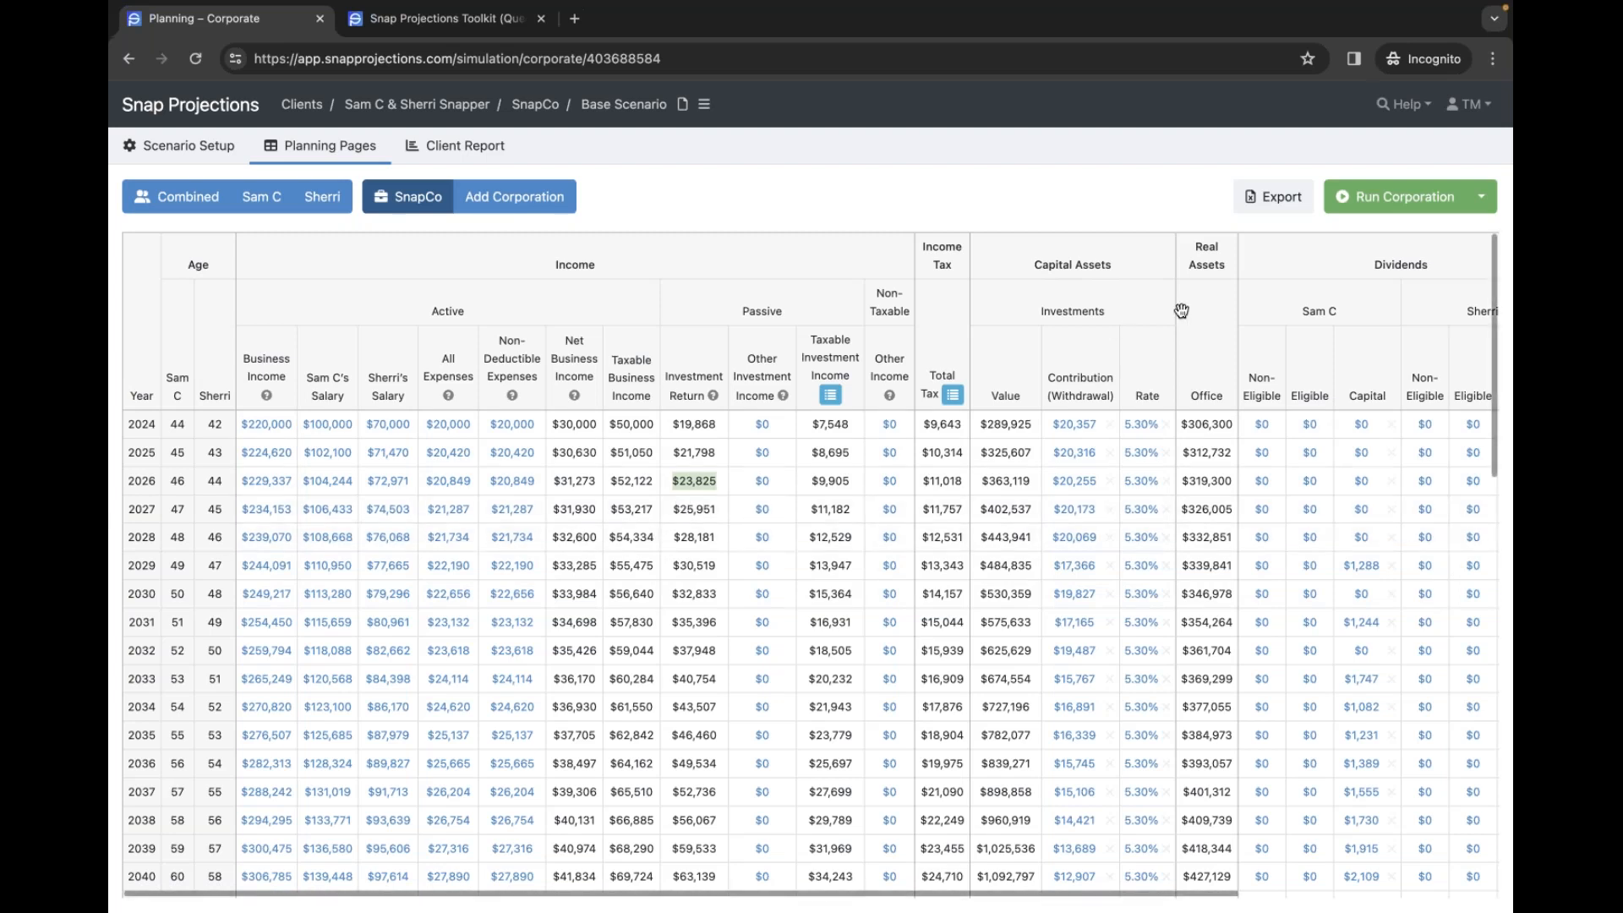
scroll(1147, 345, "right", 5)
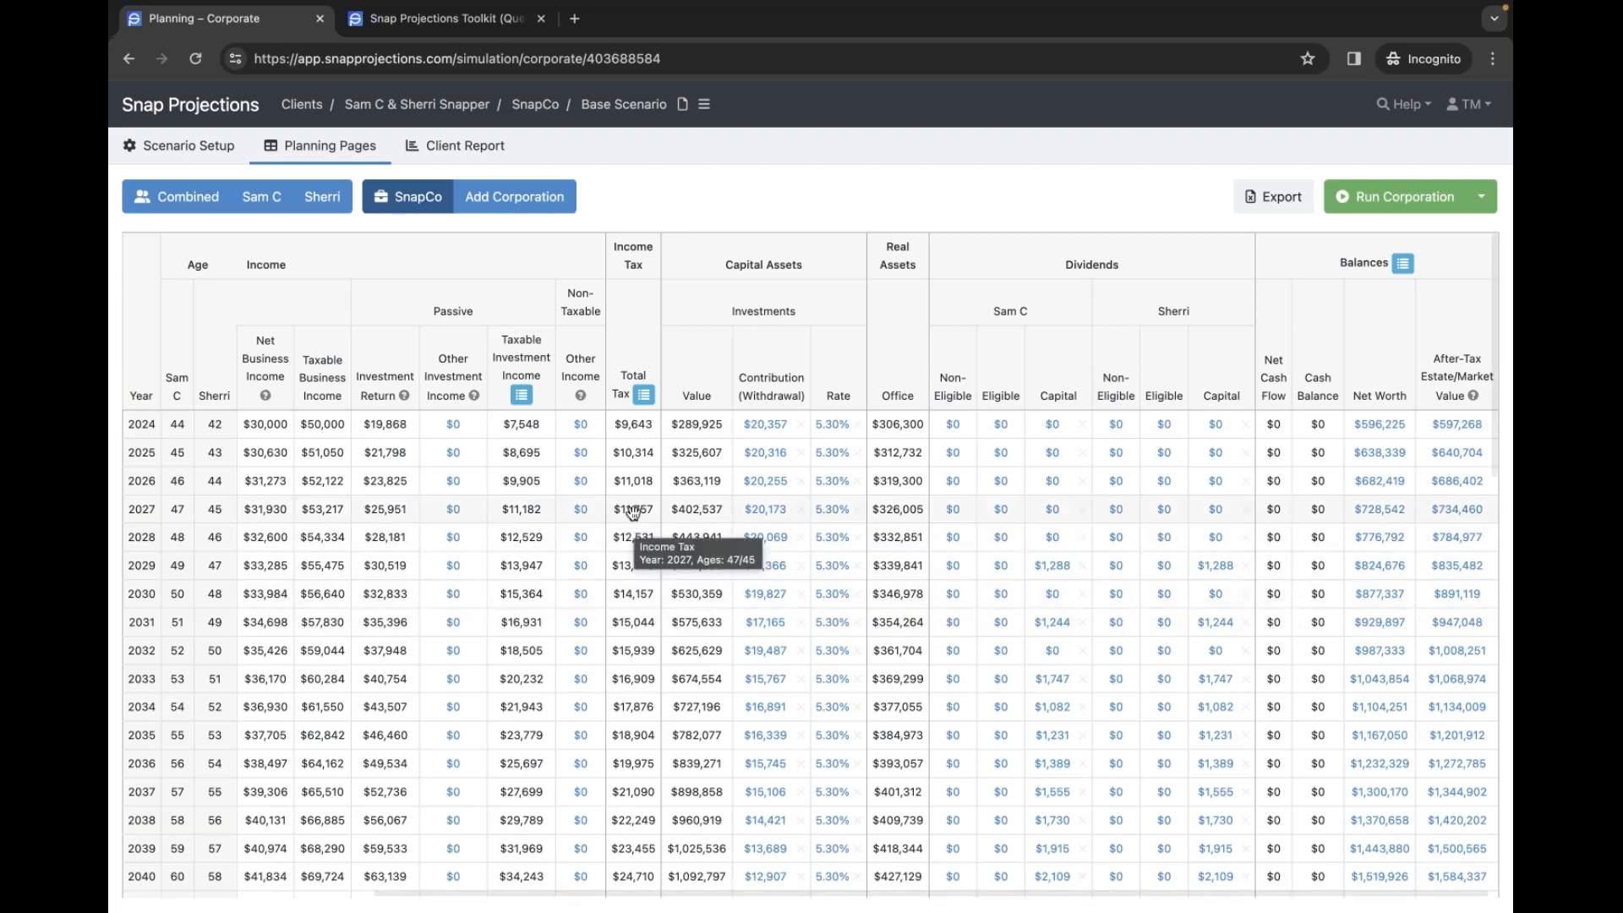
left_click(644, 396)
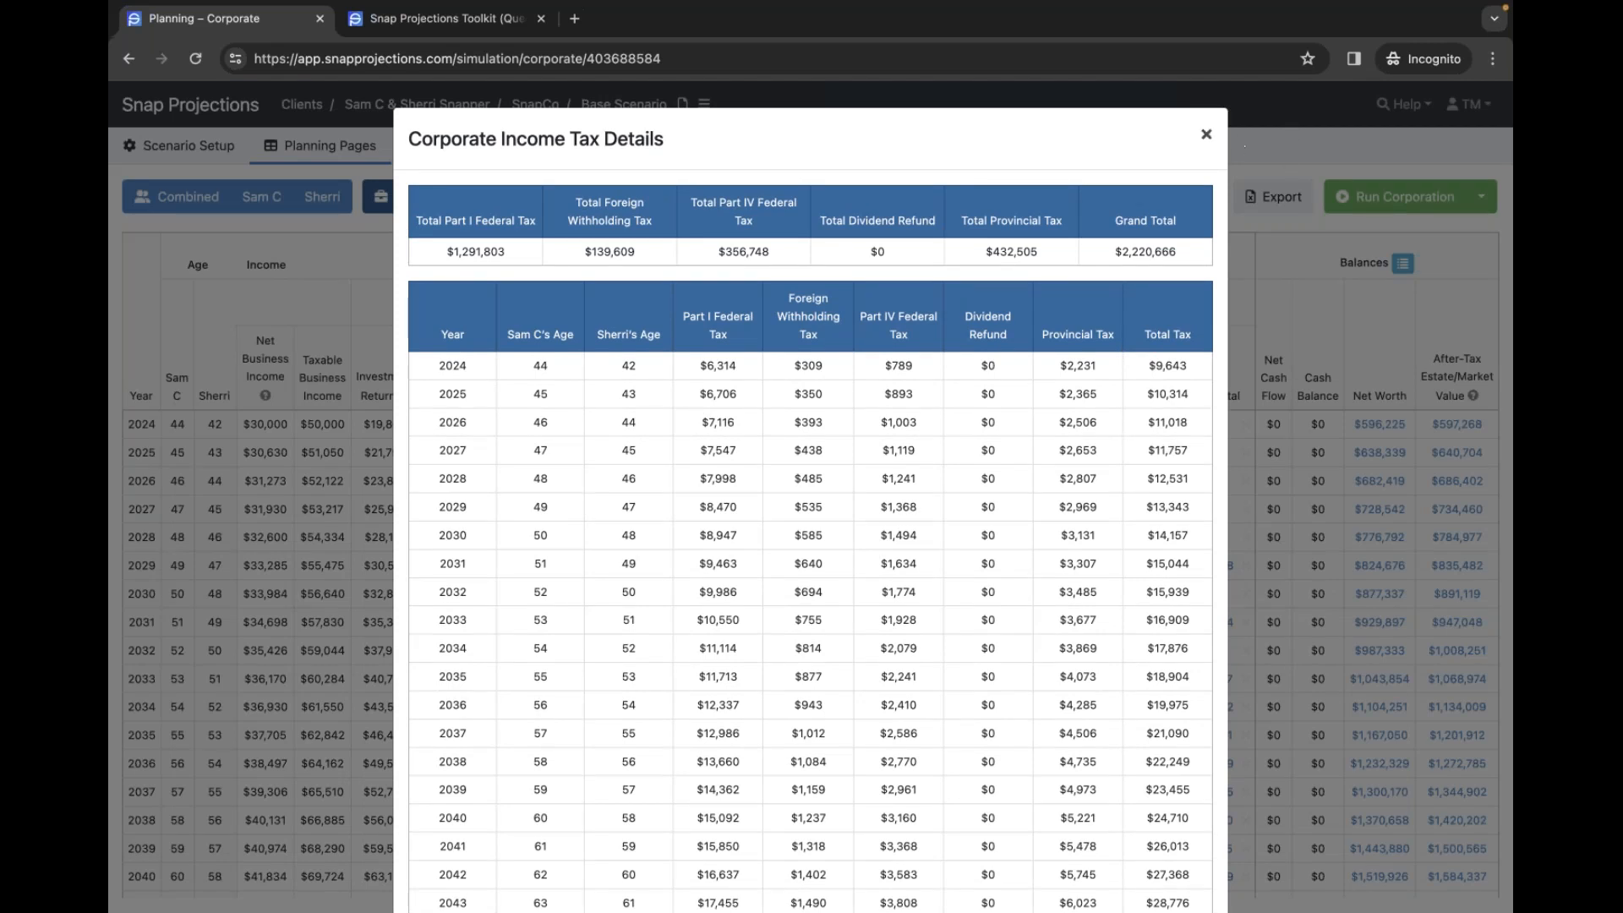
left_click(1207, 138)
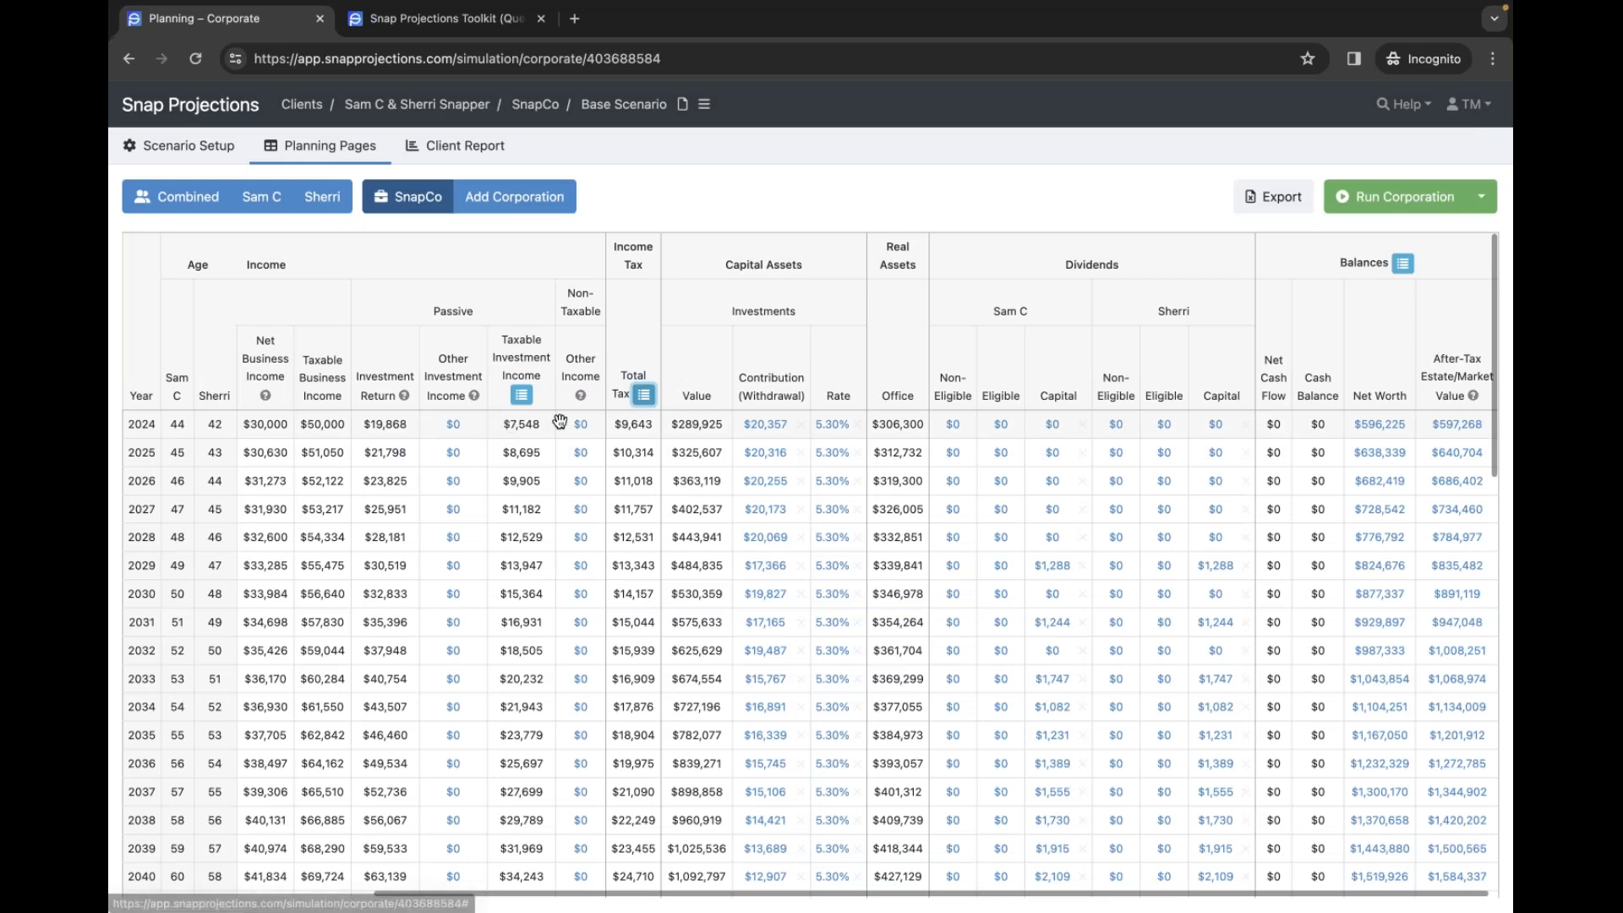
left_click(536, 395)
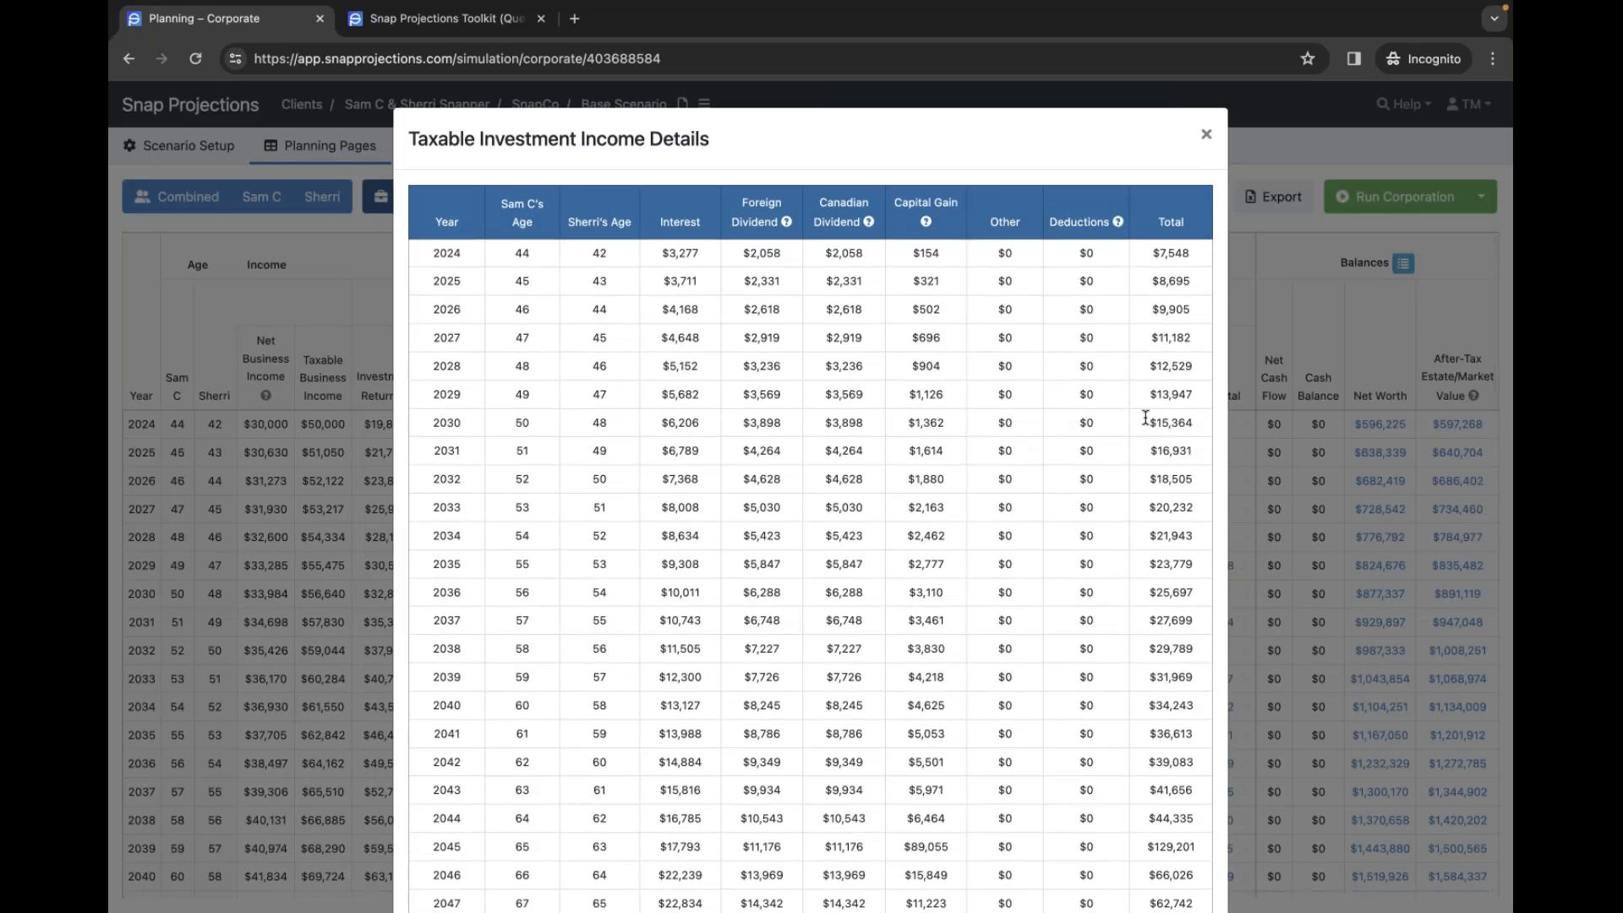
left_click(1205, 136)
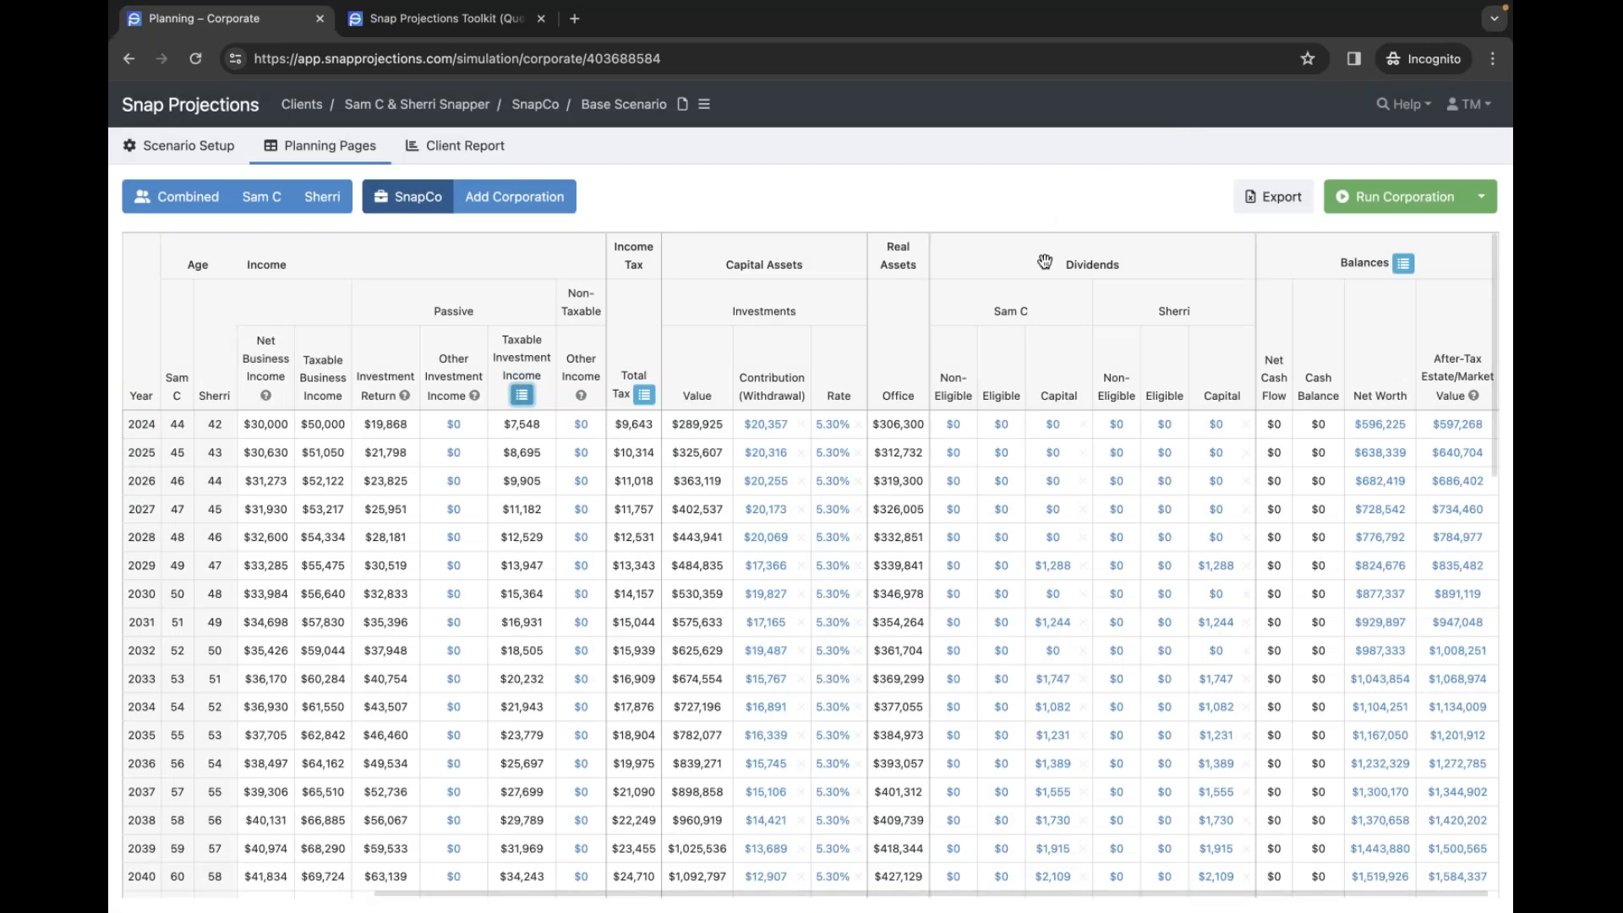
scroll(782, 321, "down", 2)
- Scroll the SnapCo table down to the 2040s and select the 2044 Office value before wind-up
scroll(782, 321, "up", 2)
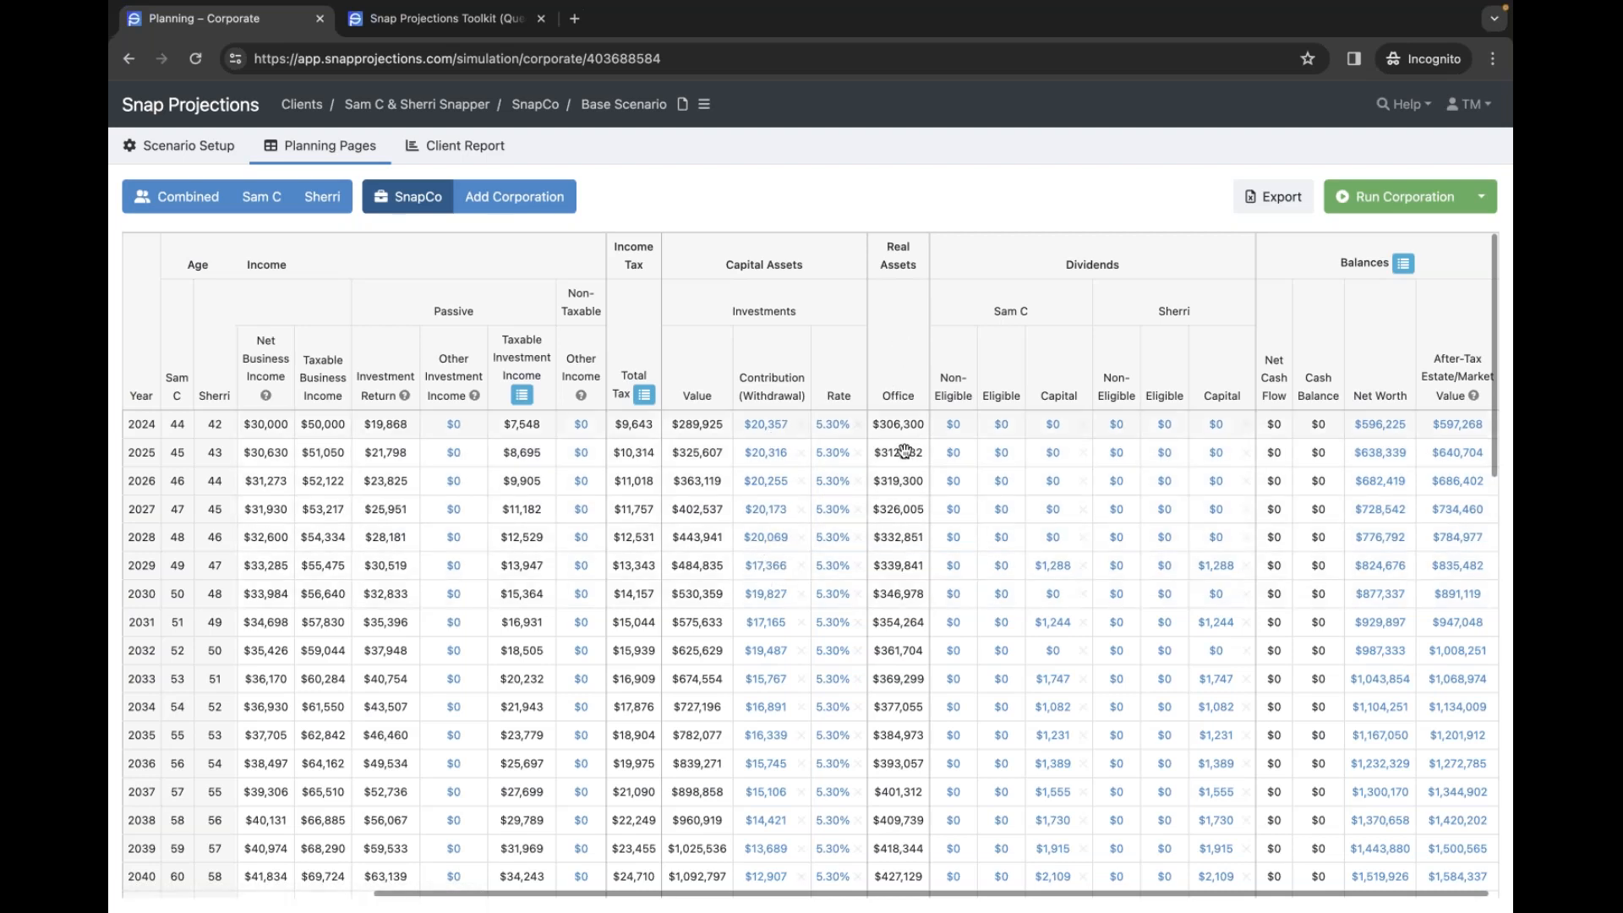
scroll(903, 472, "down", 2)
scroll(904, 472, "down", 1)
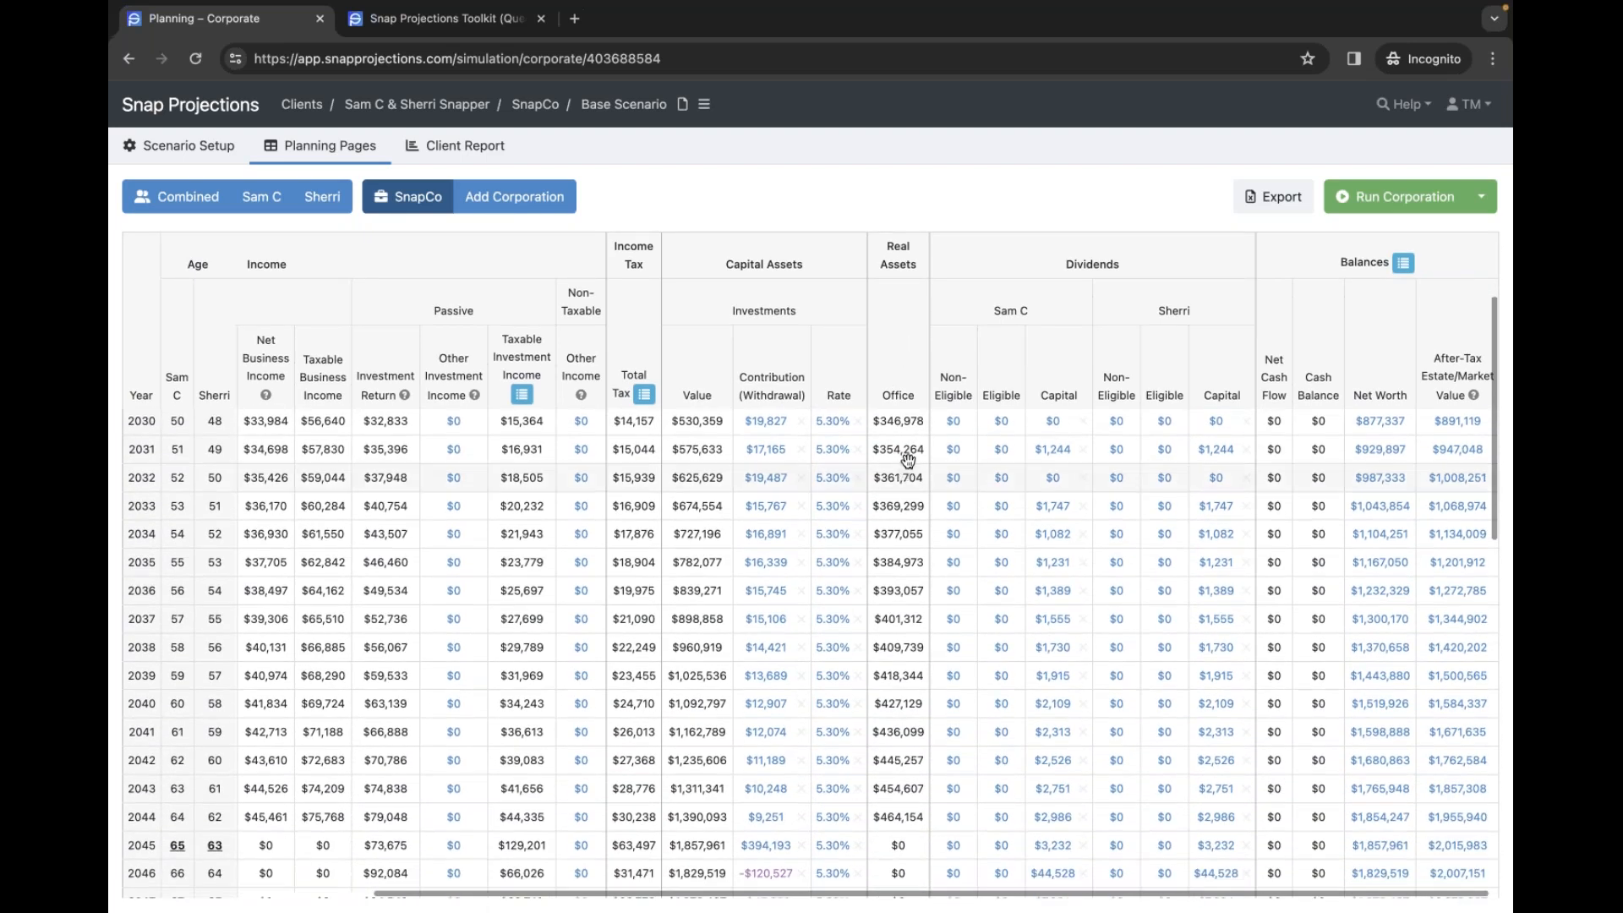
scroll(909, 427, "down", 2)
scroll(902, 426, "down", 2)
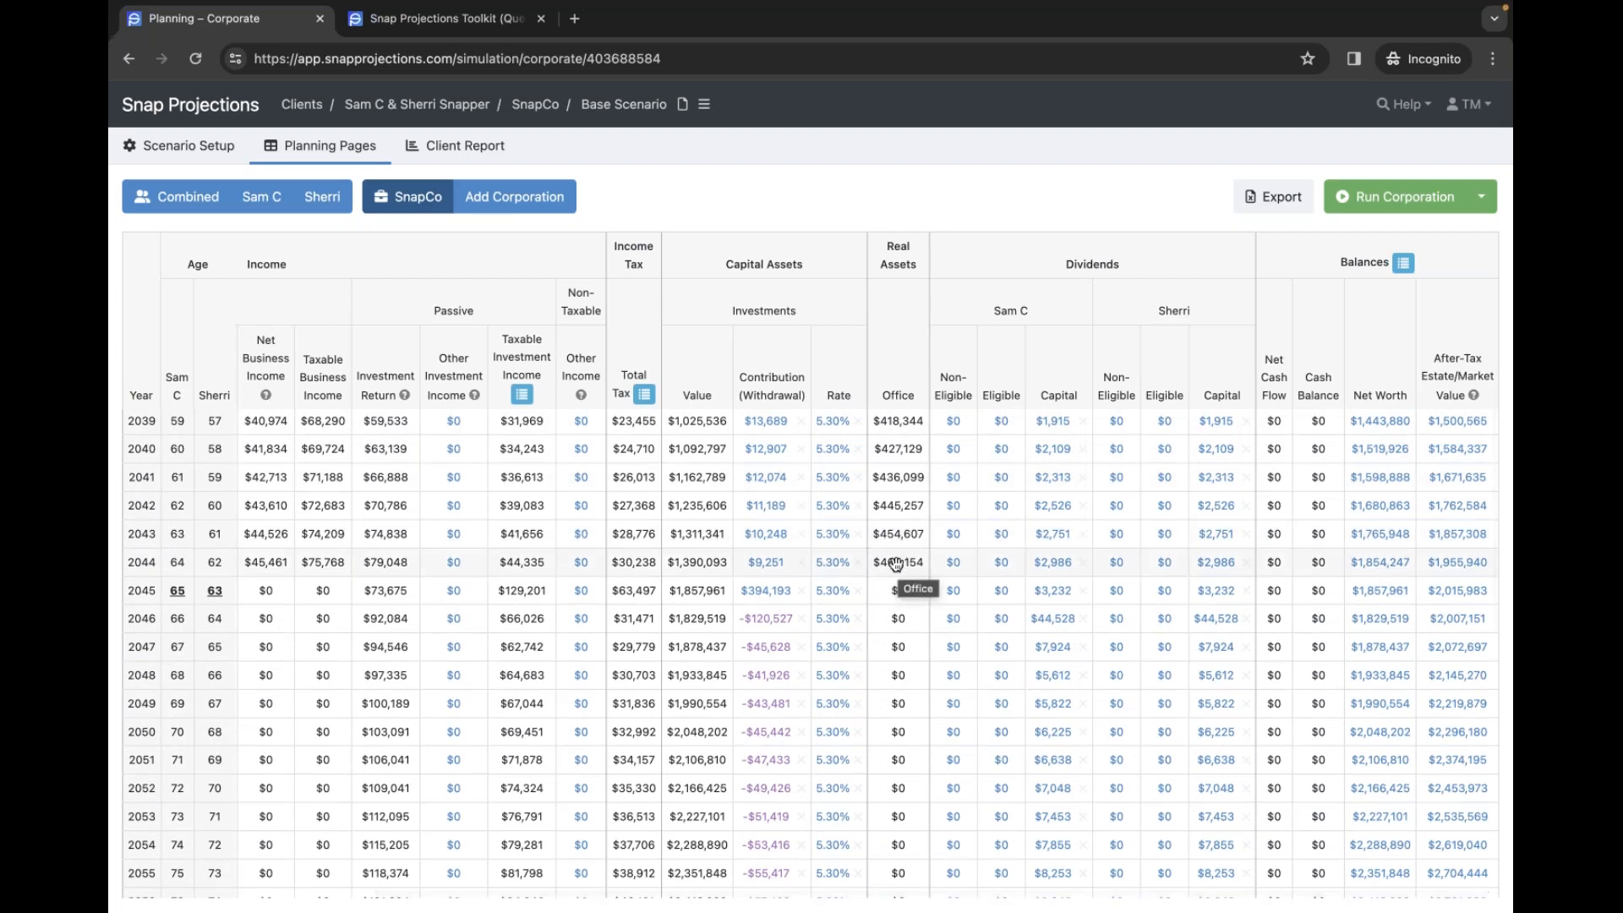
left_click(896, 563)
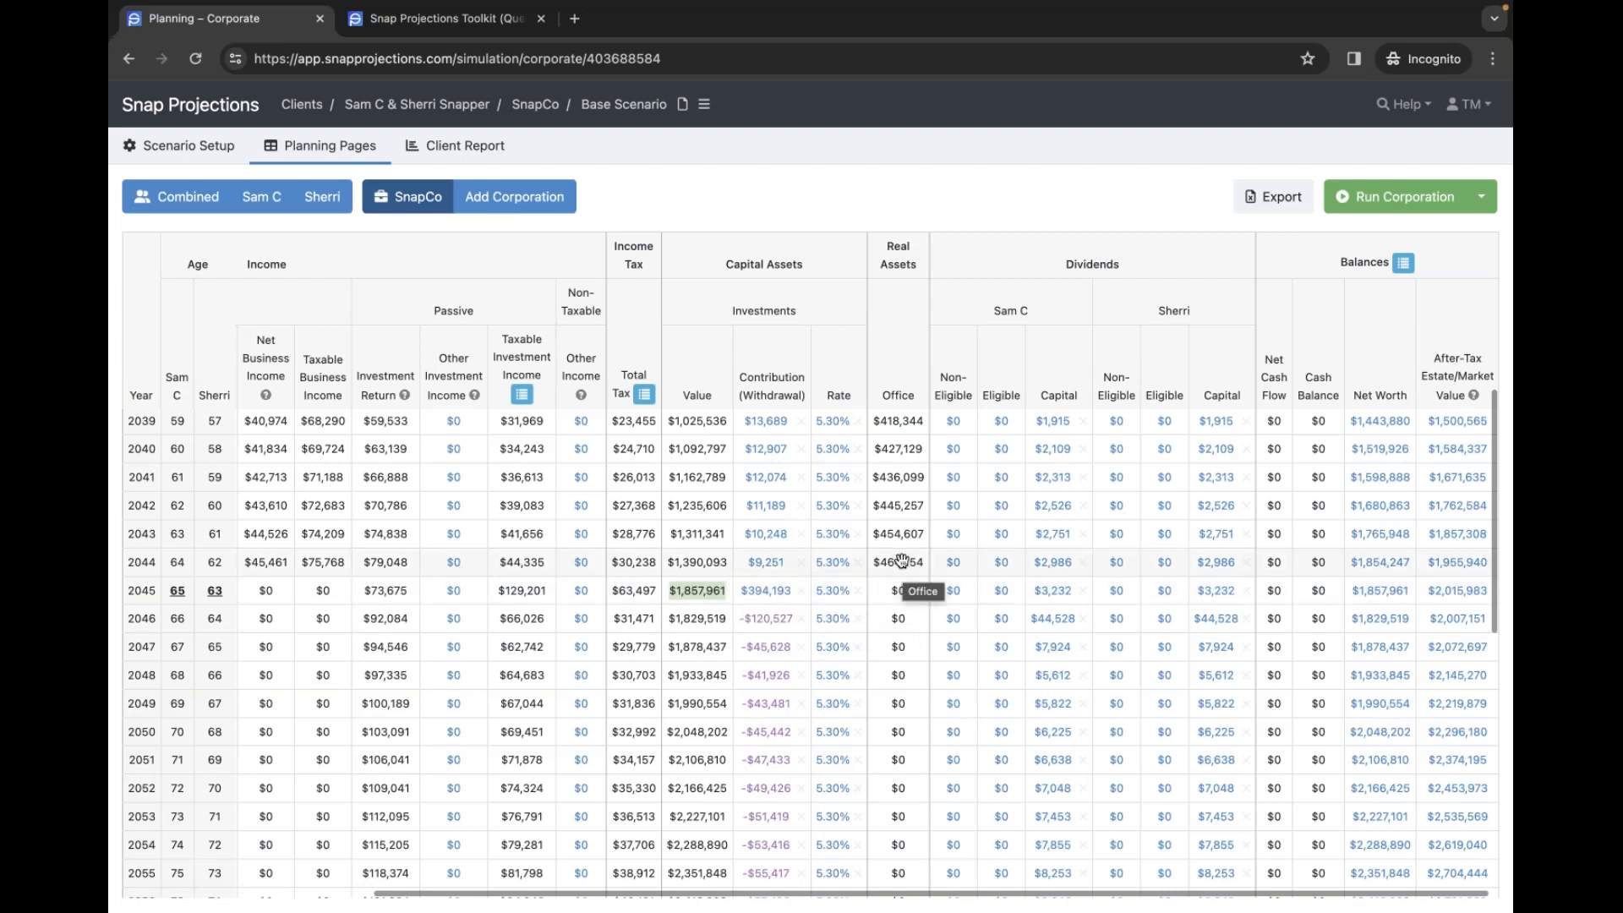
scroll(902, 561, "down", 1)
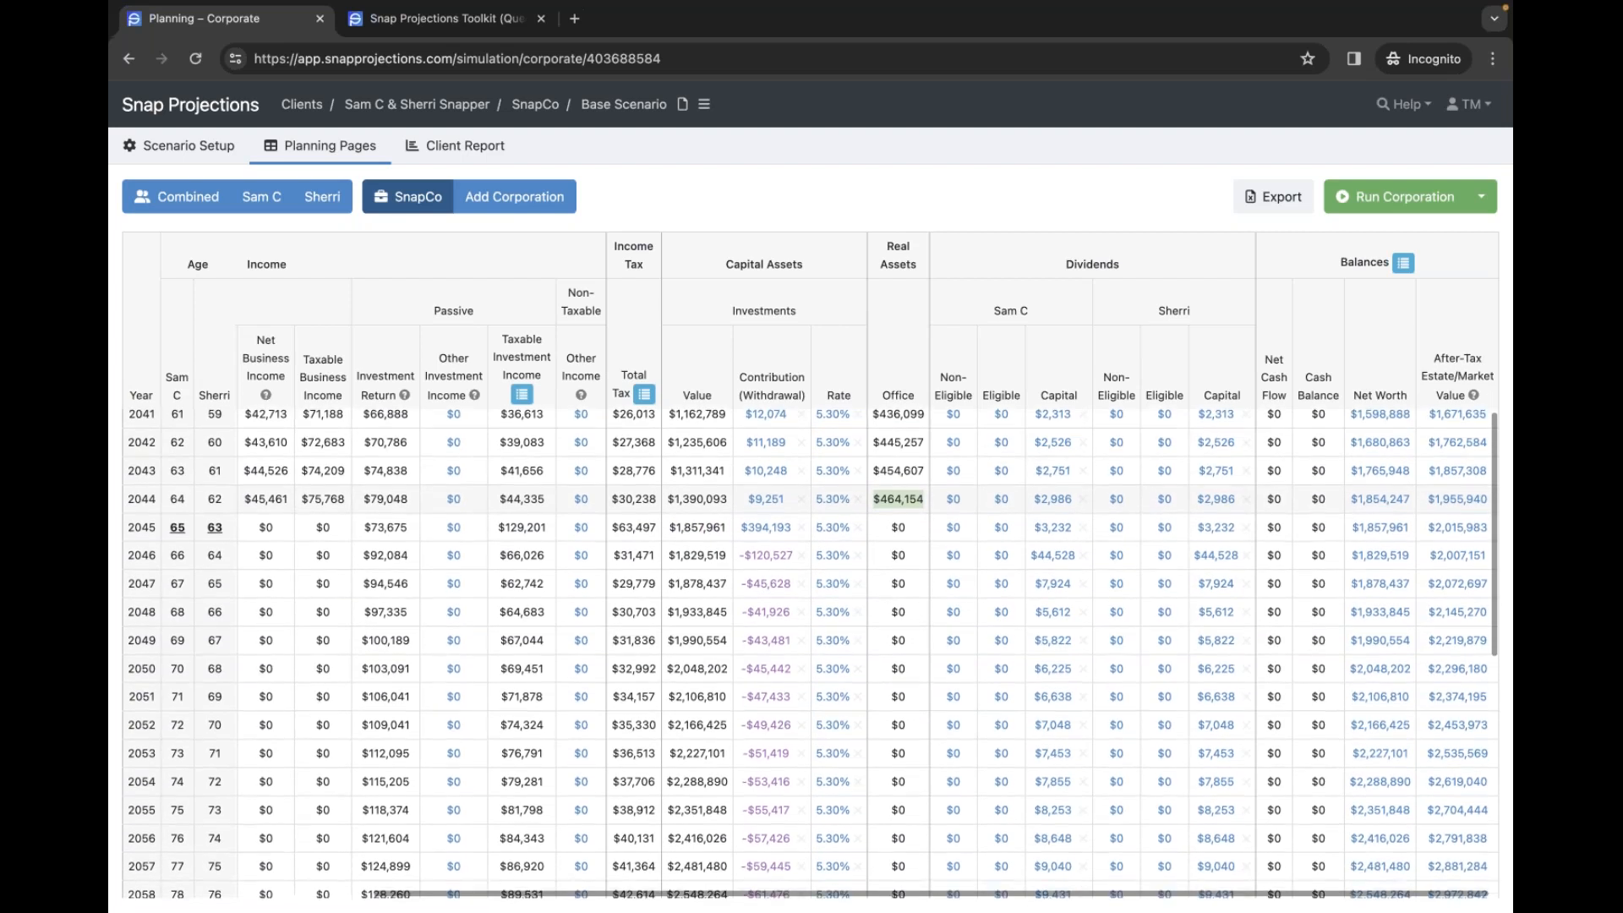
scroll(902, 565, "up", 1)
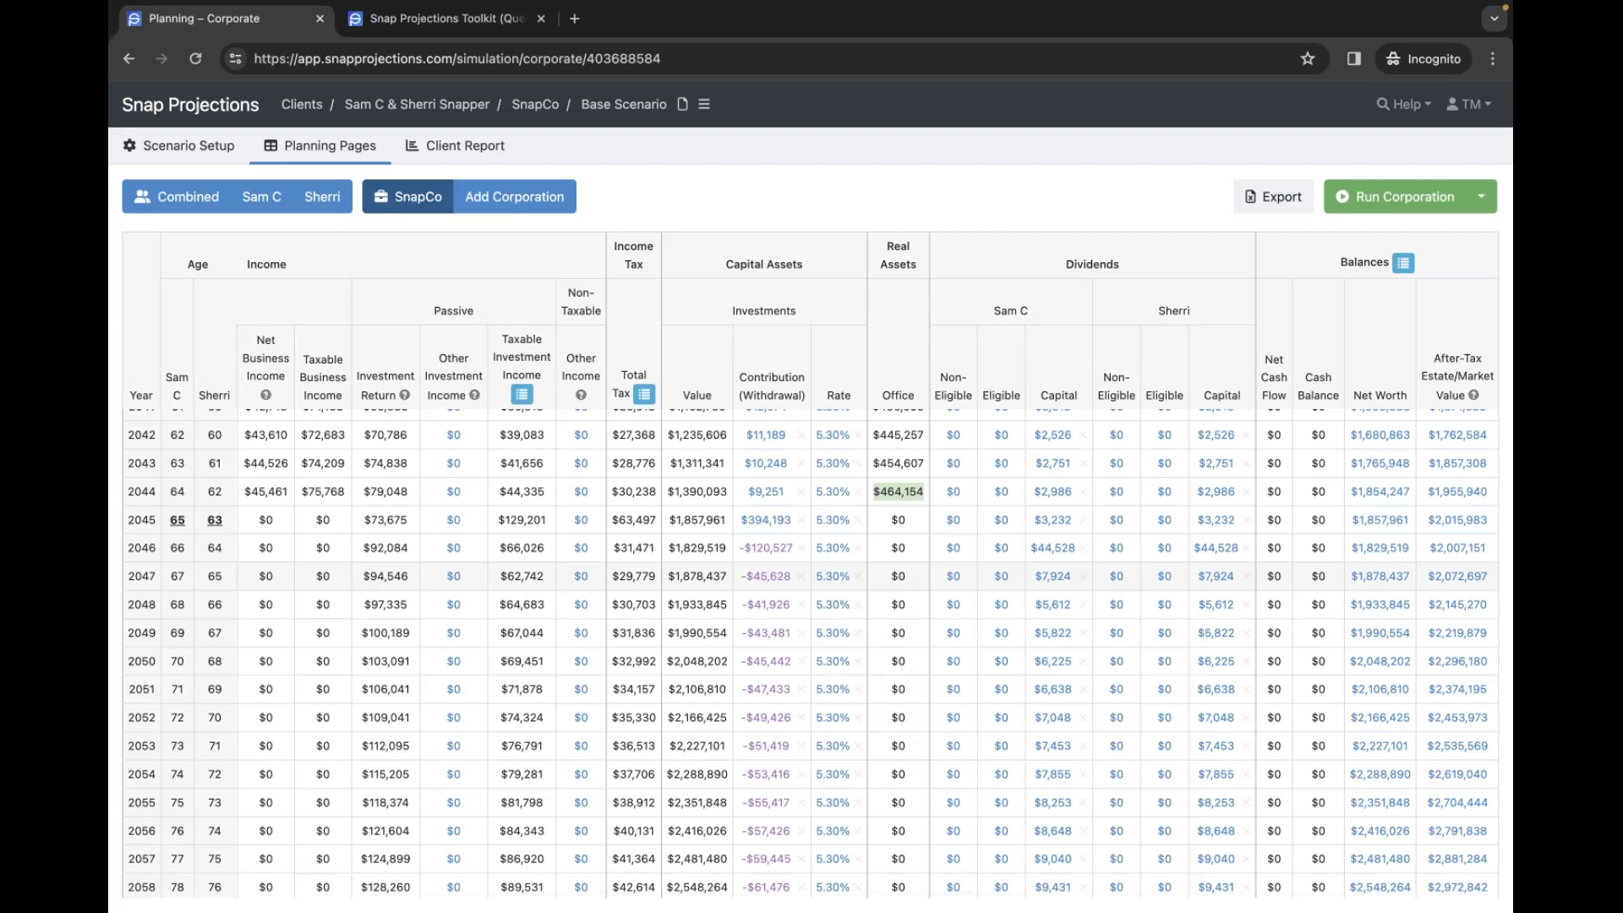
scroll(903, 560, "right", 1)
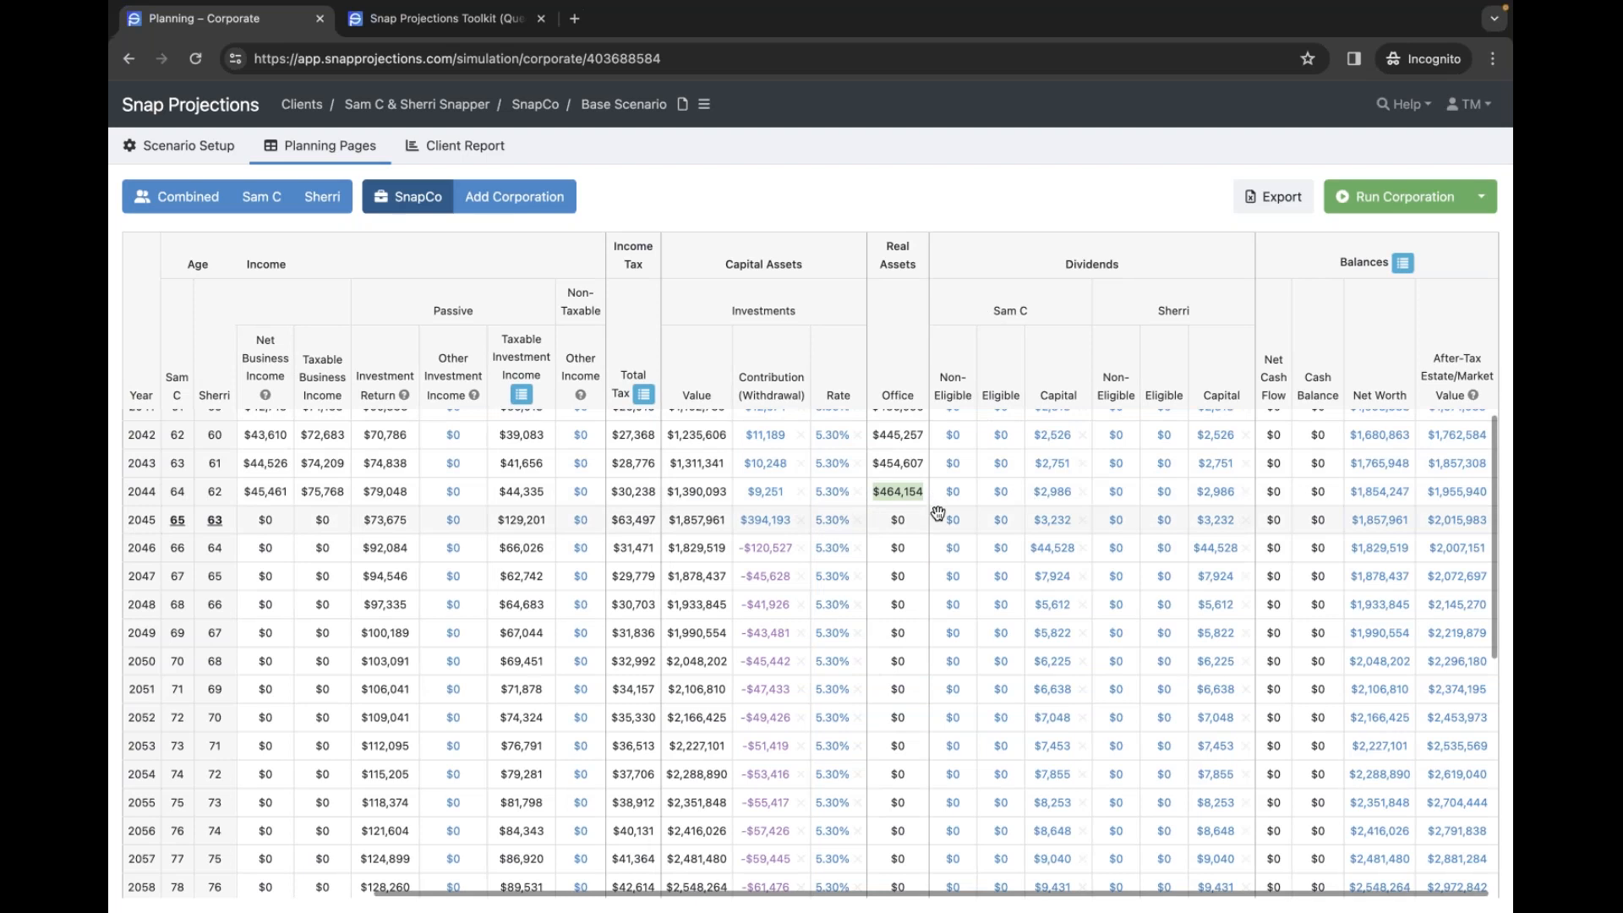
scroll(939, 513, "up", 3)
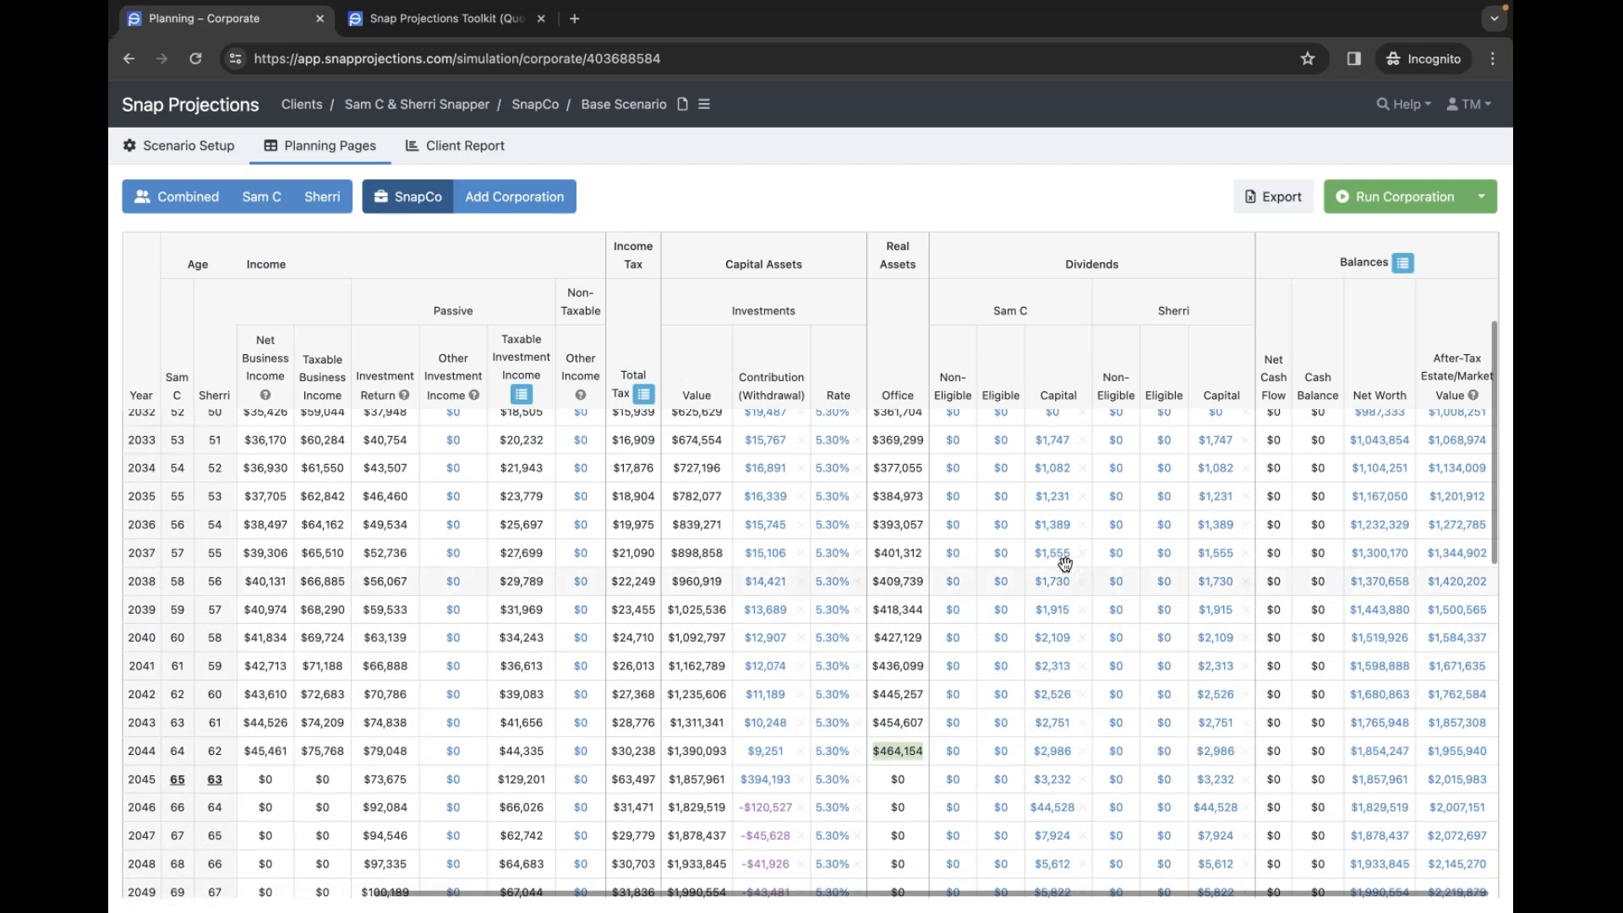
scroll(1067, 528, "down", 3)
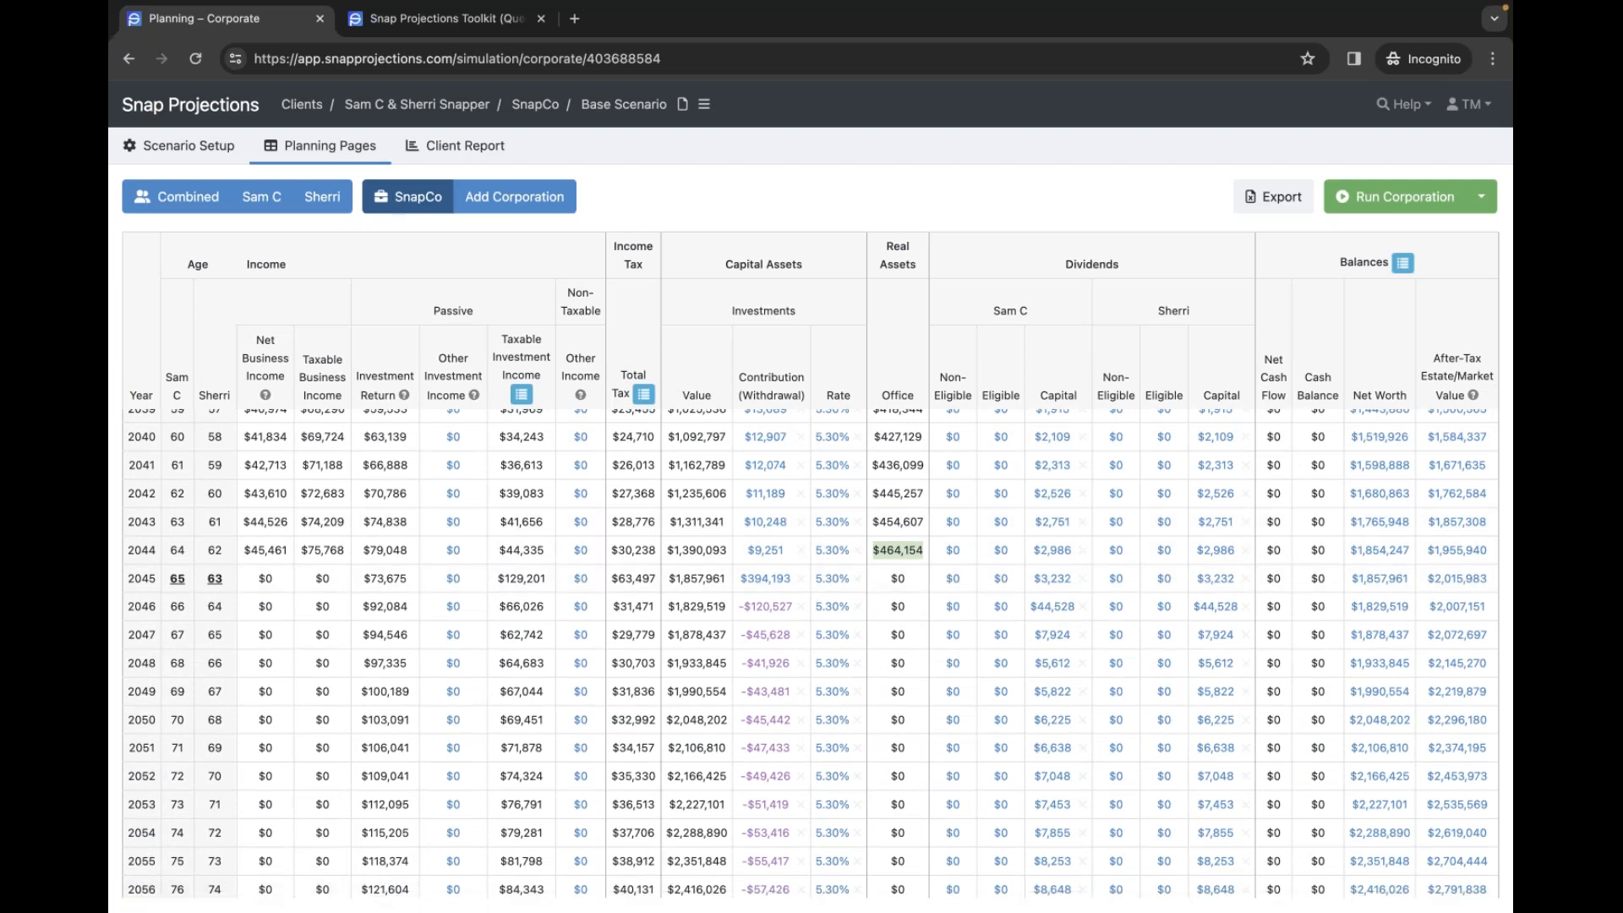
scroll(896, 574, "down", 3)
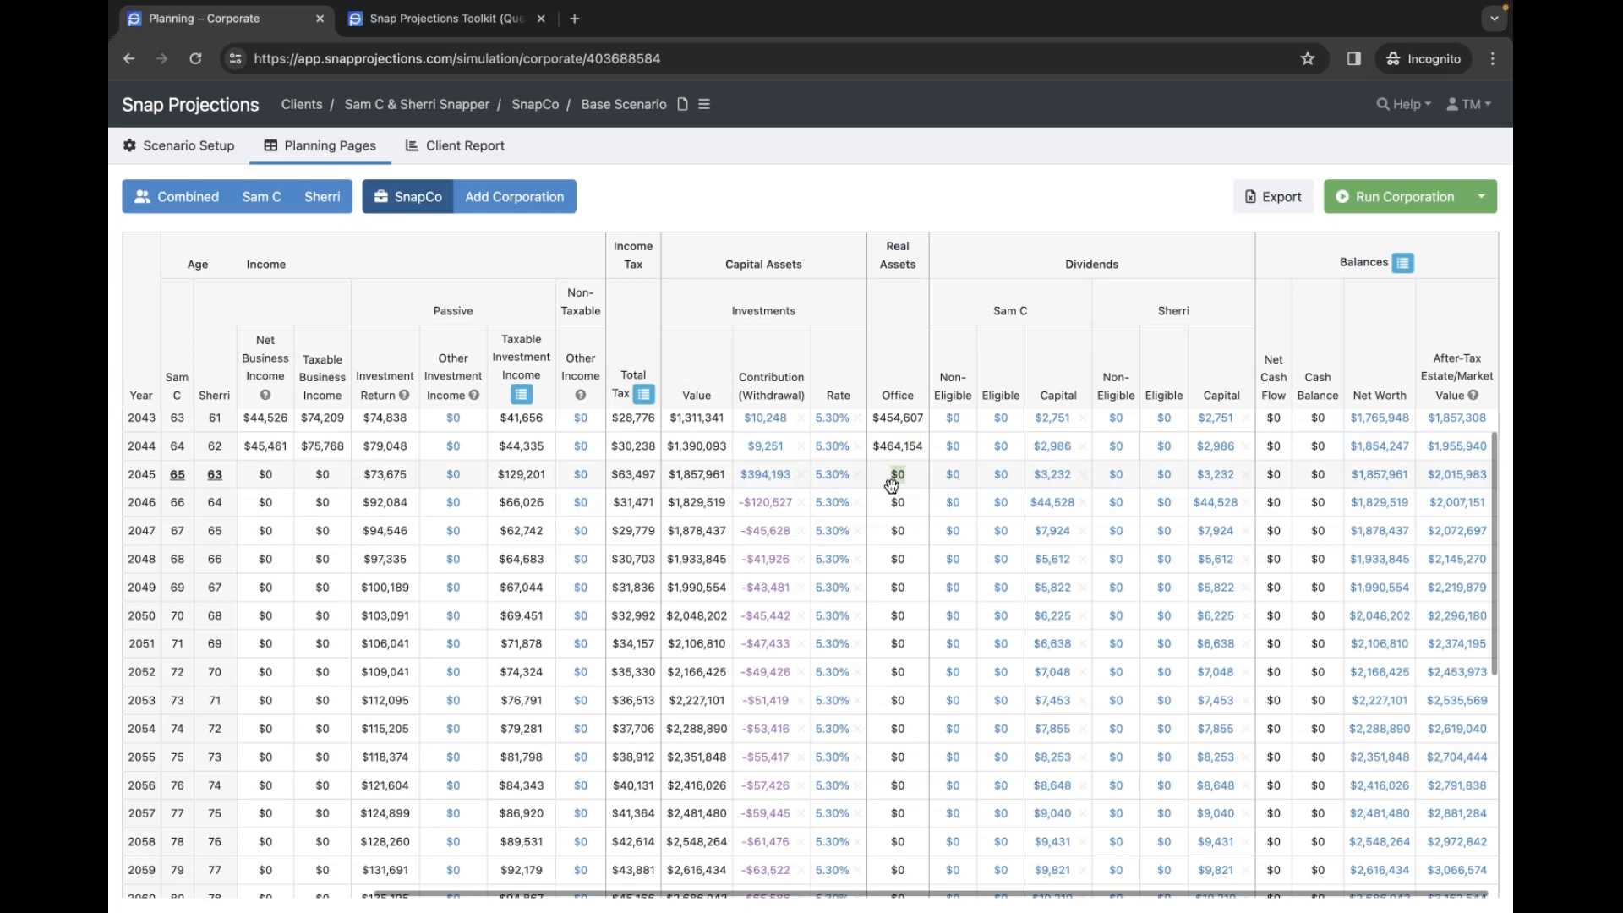
scroll(892, 485, "left", 2)
scroll(892, 484, "left", 5)
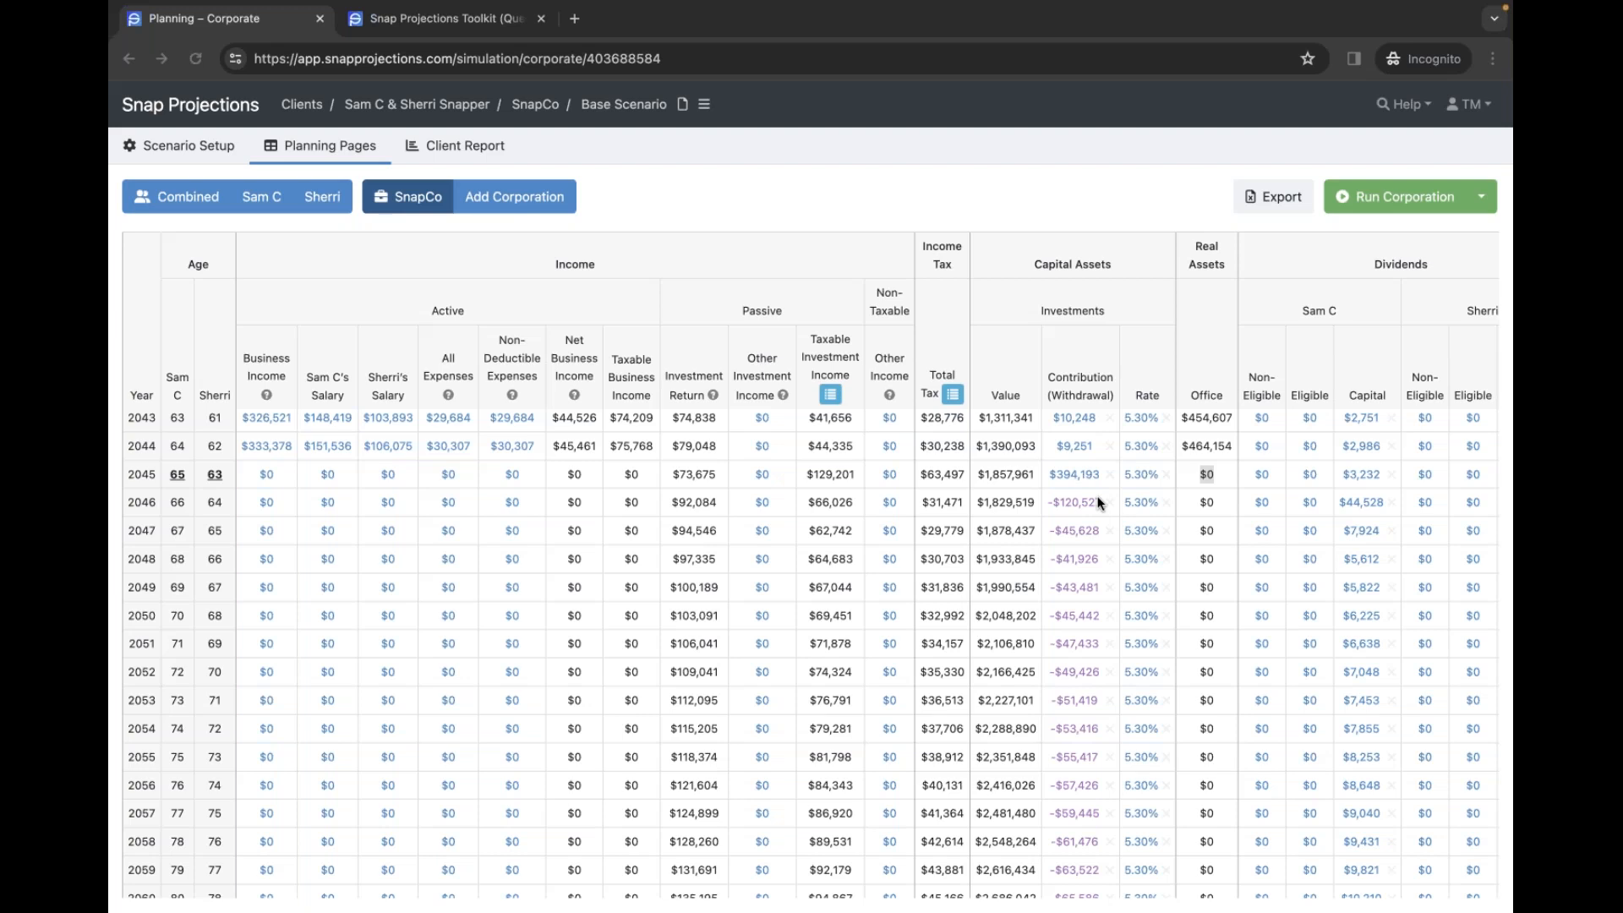
scroll(1094, 497, "right", 3)
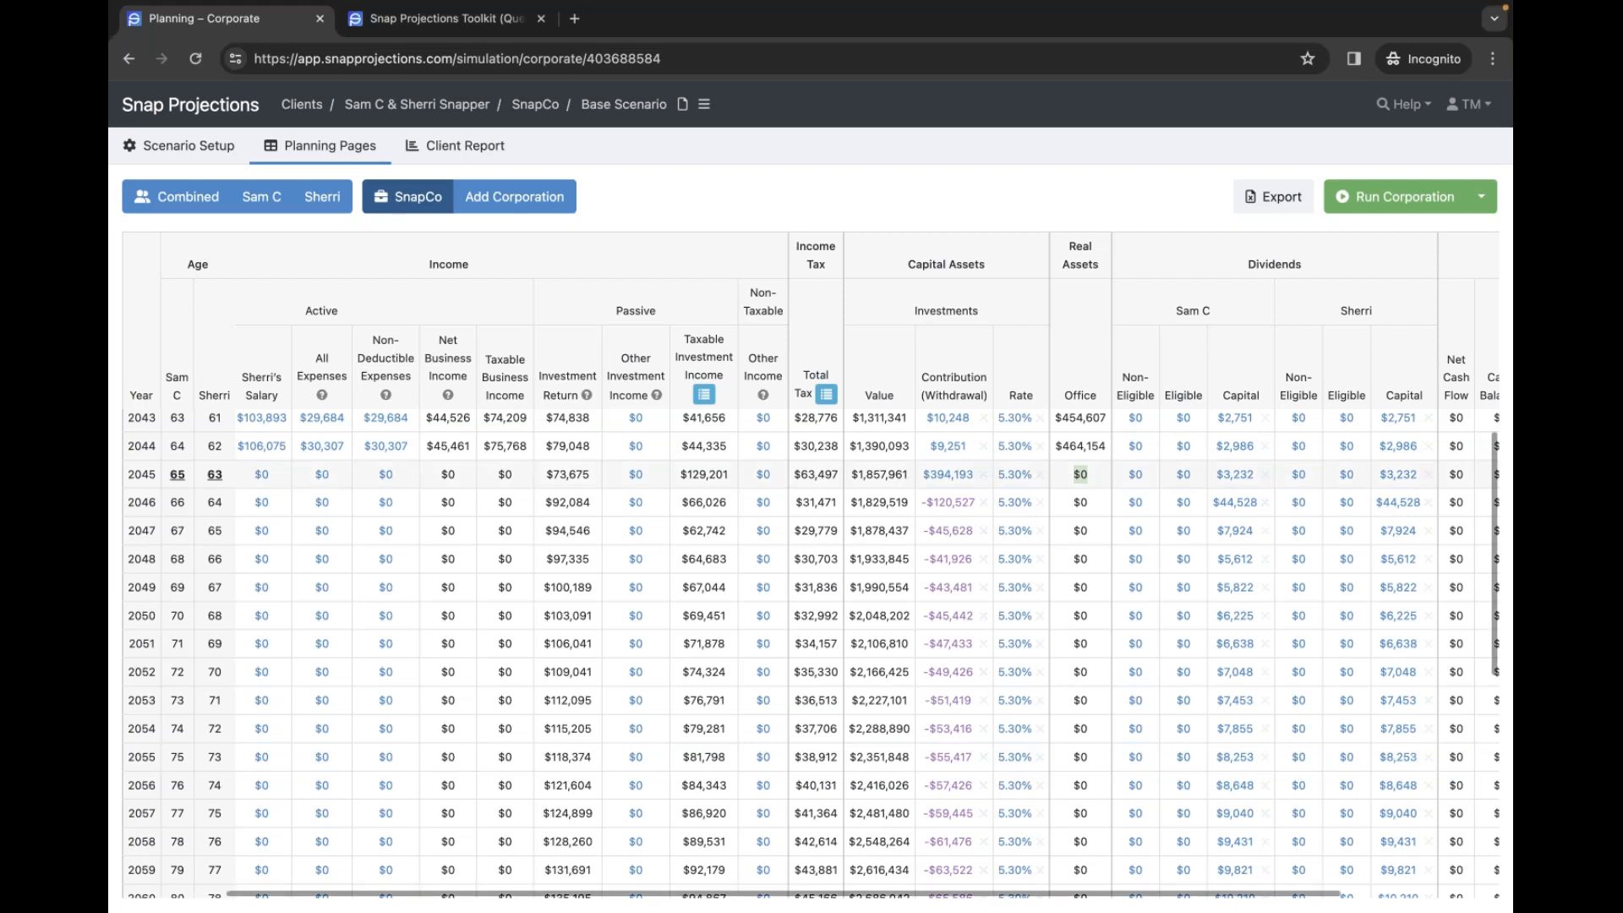
left_click(1185, 476)
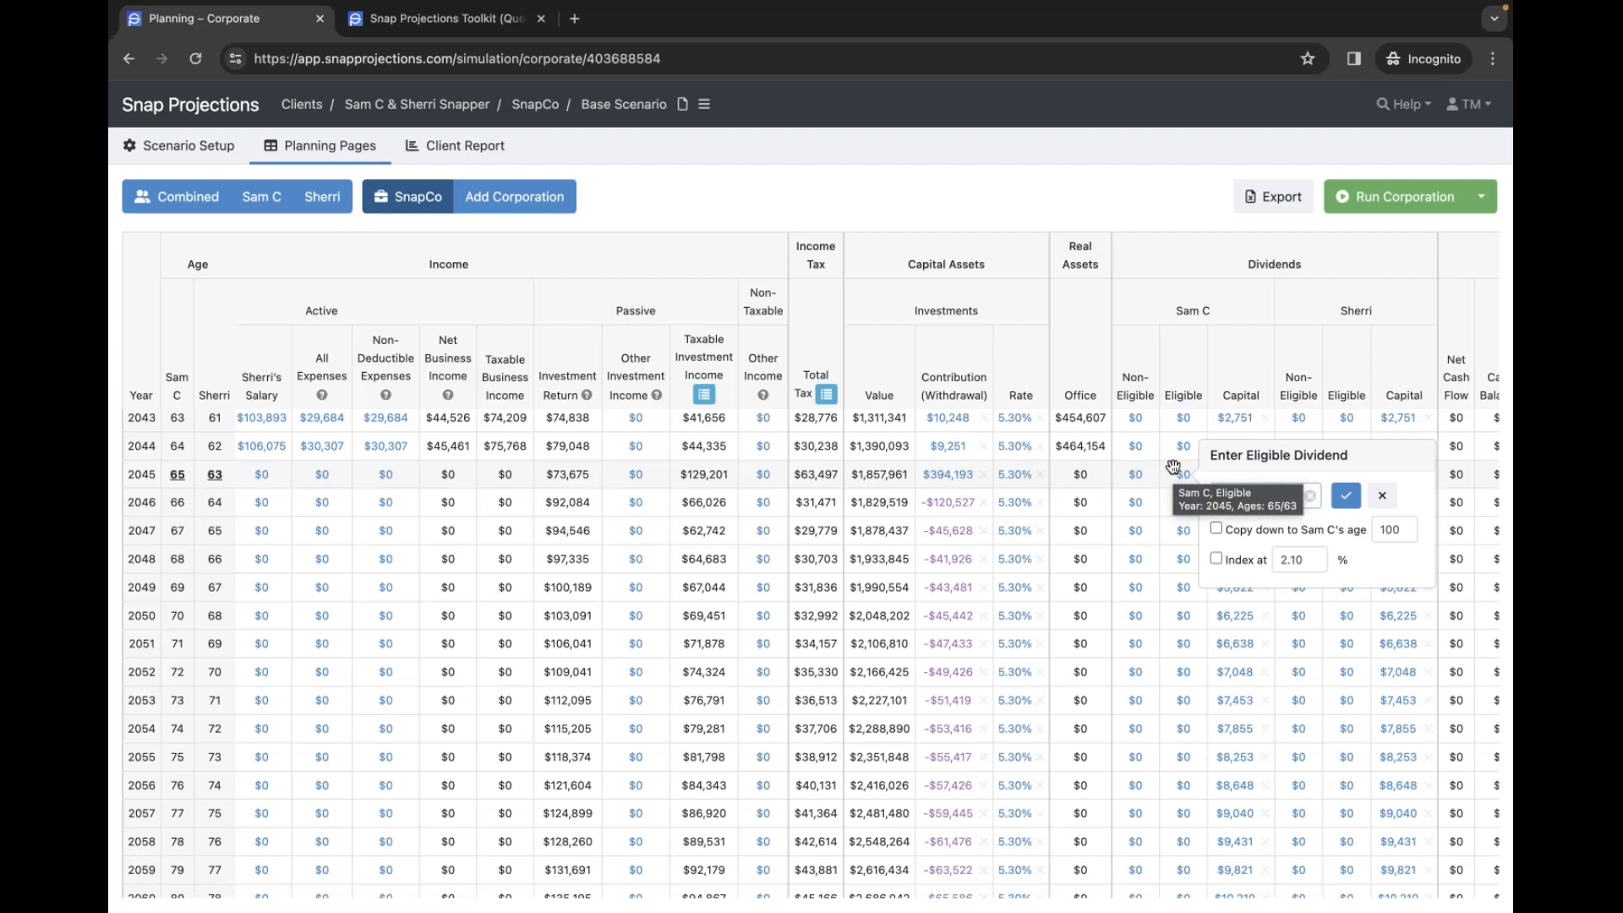
type("20")
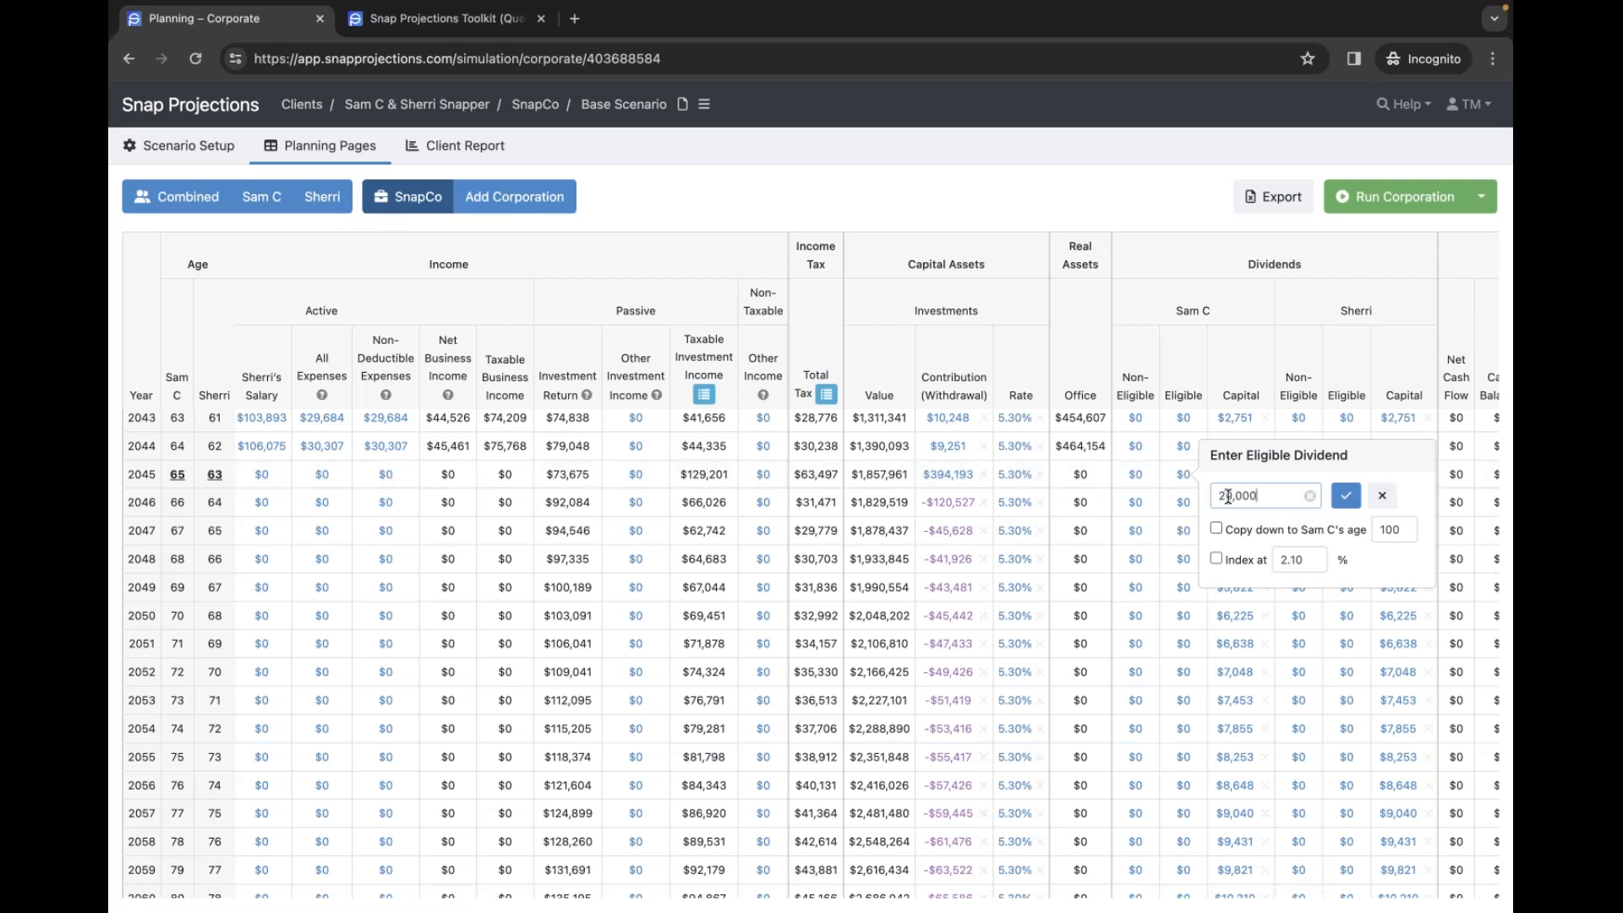
key("BackSpace")
left_click(1345, 498)
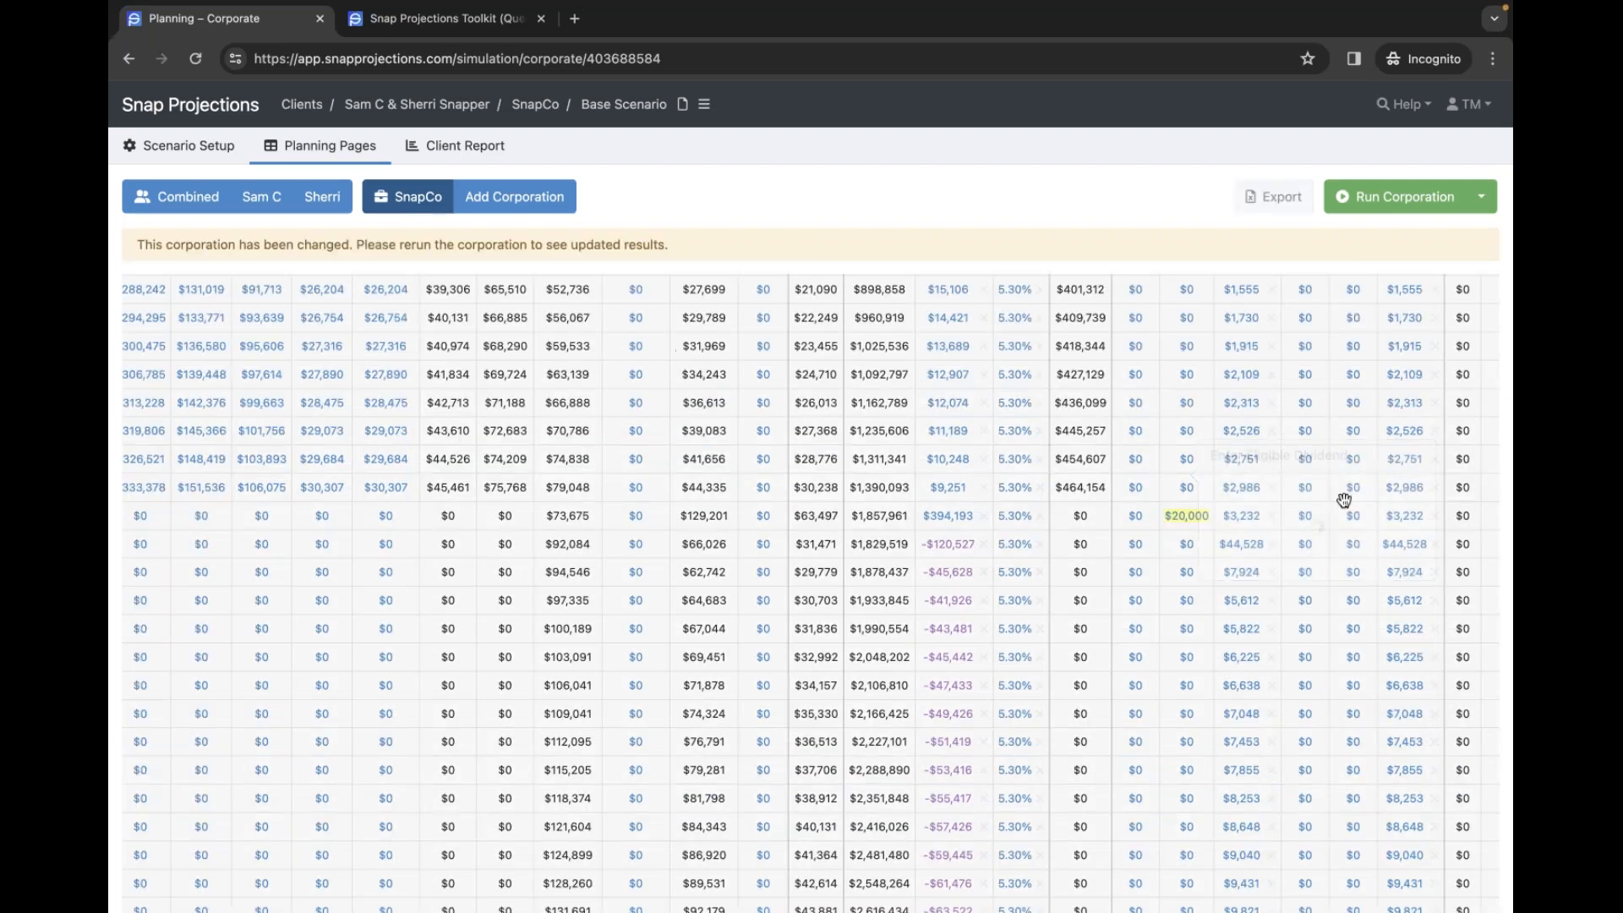
left_click(1187, 519)
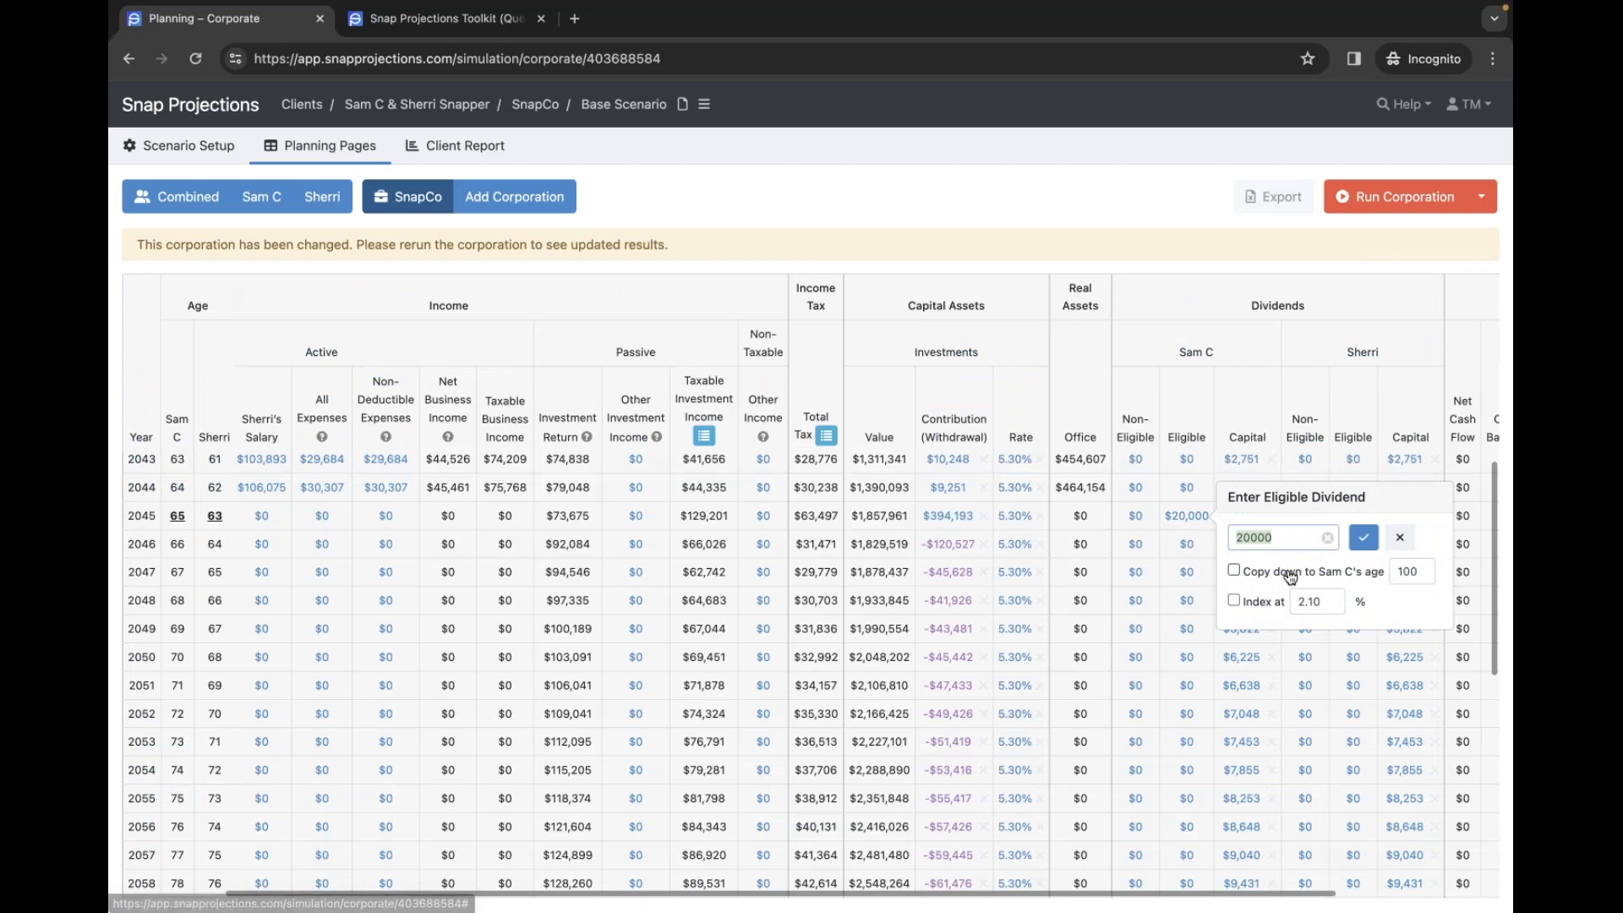
left_click(1364, 539)
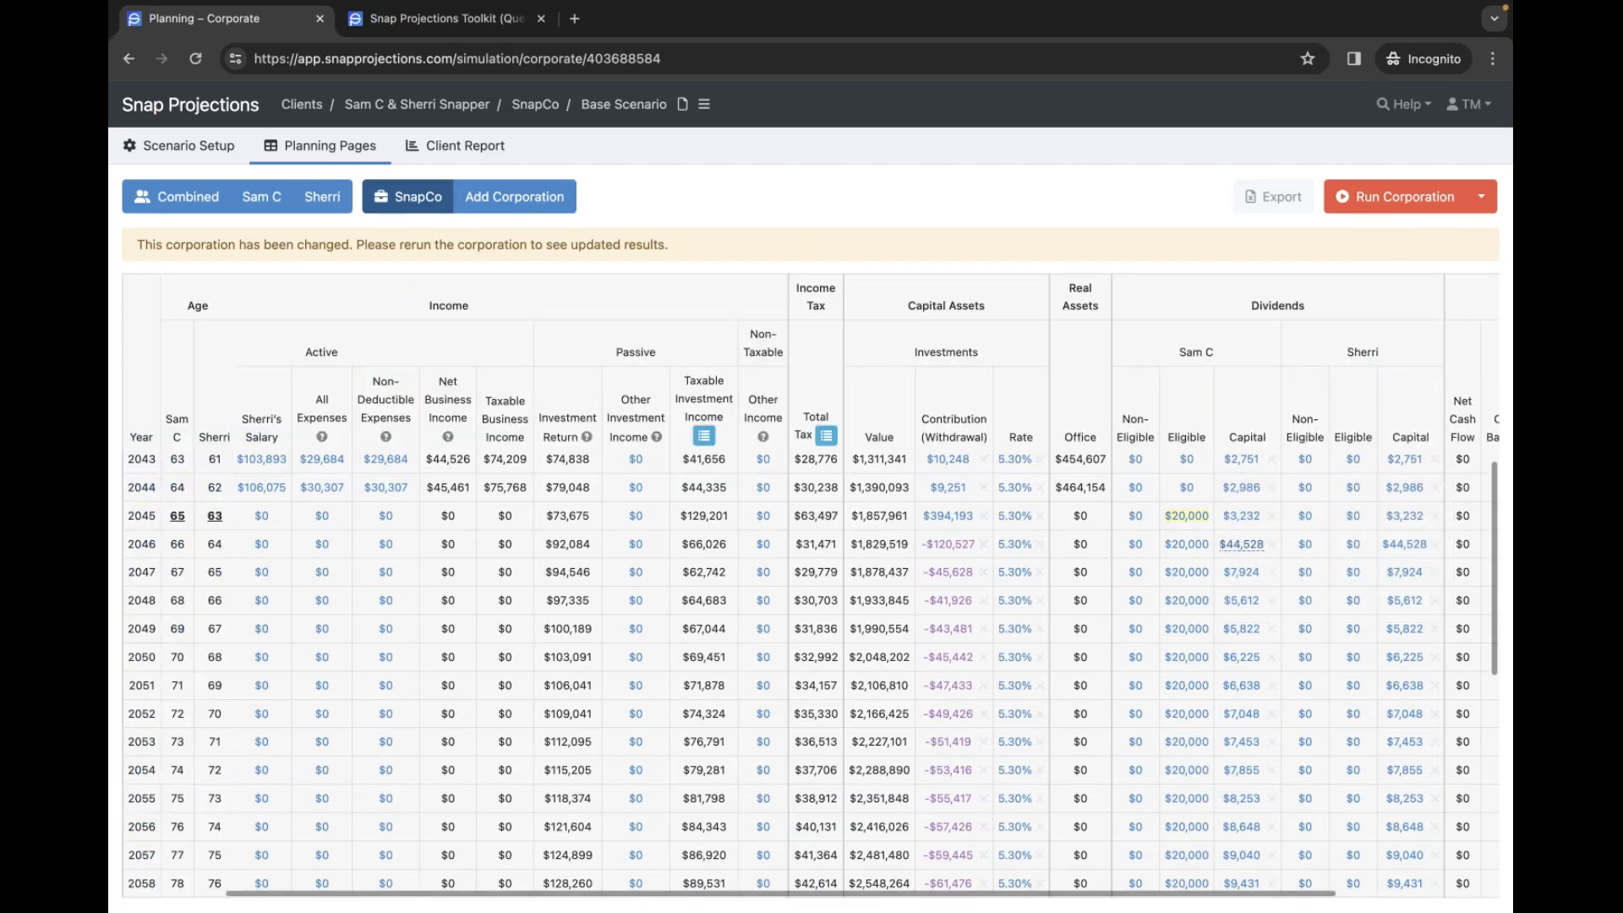
- Give Sherri a $20,000 eligible dividend in 2045, copied down to age 98 and indexed at 2.10%
left_click(1356, 517)
type("20000")
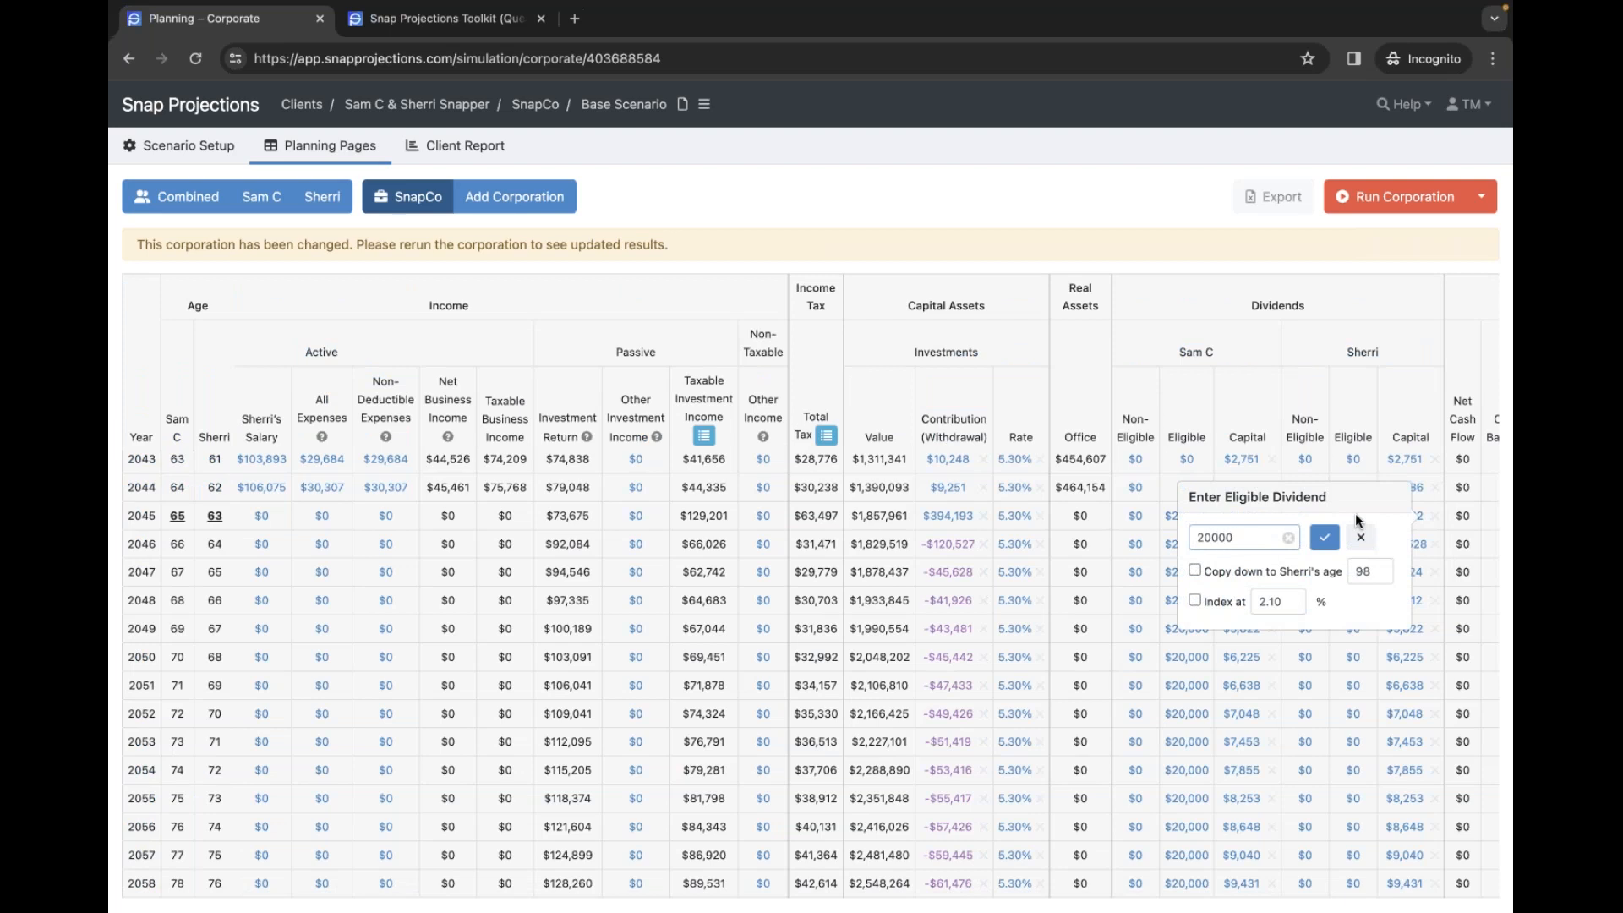
left_click(1292, 574)
left_click(1212, 606)
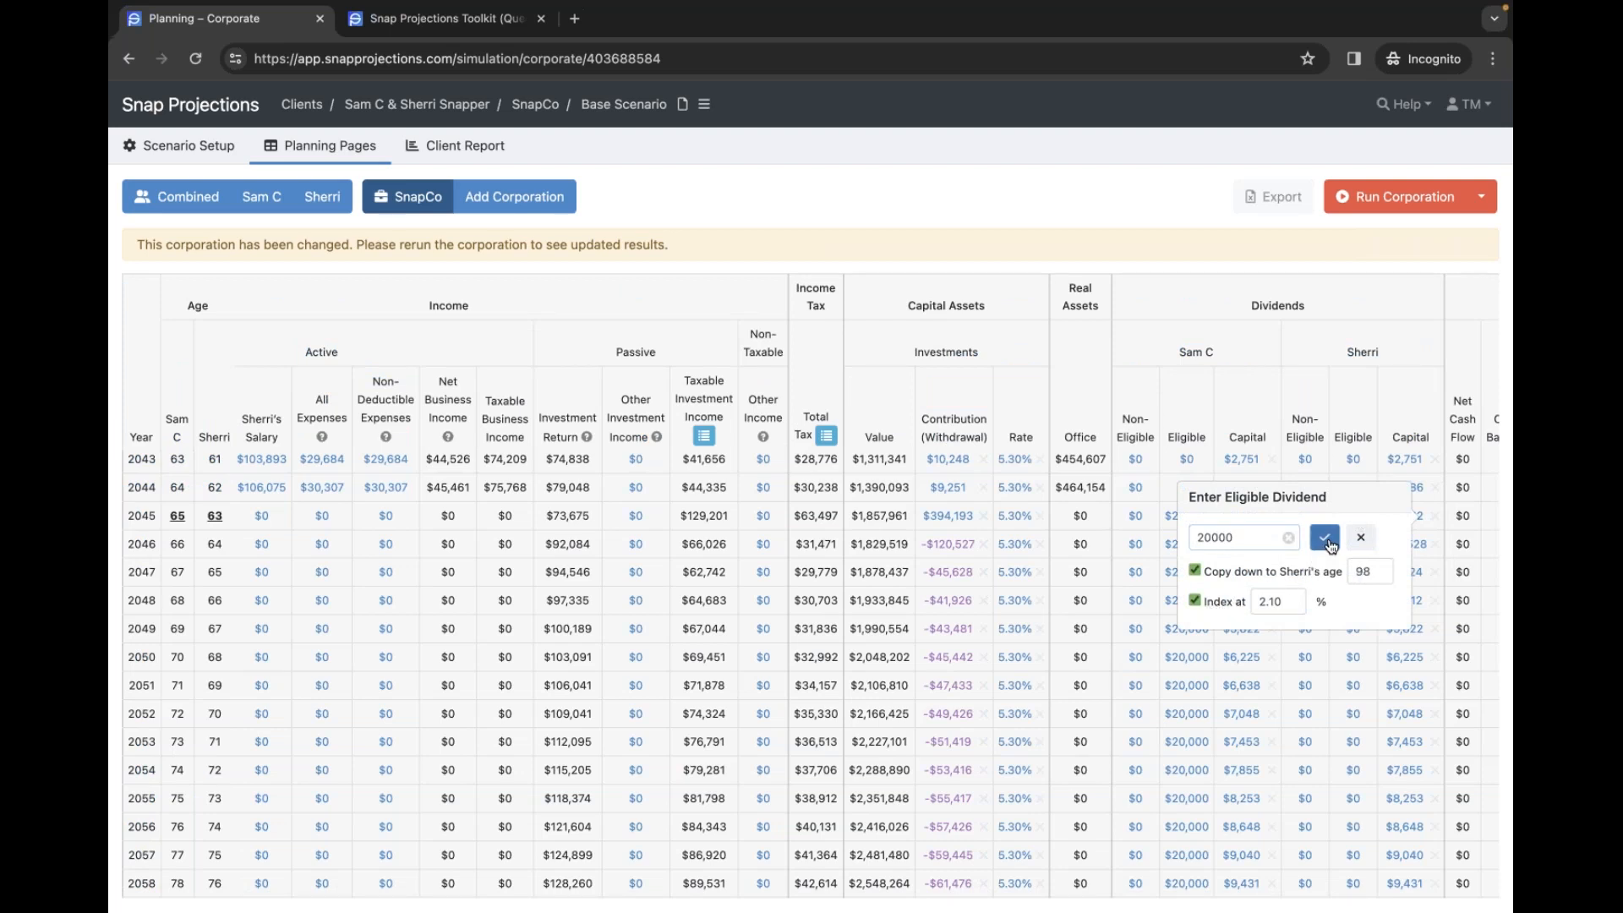
left_click(1325, 538)
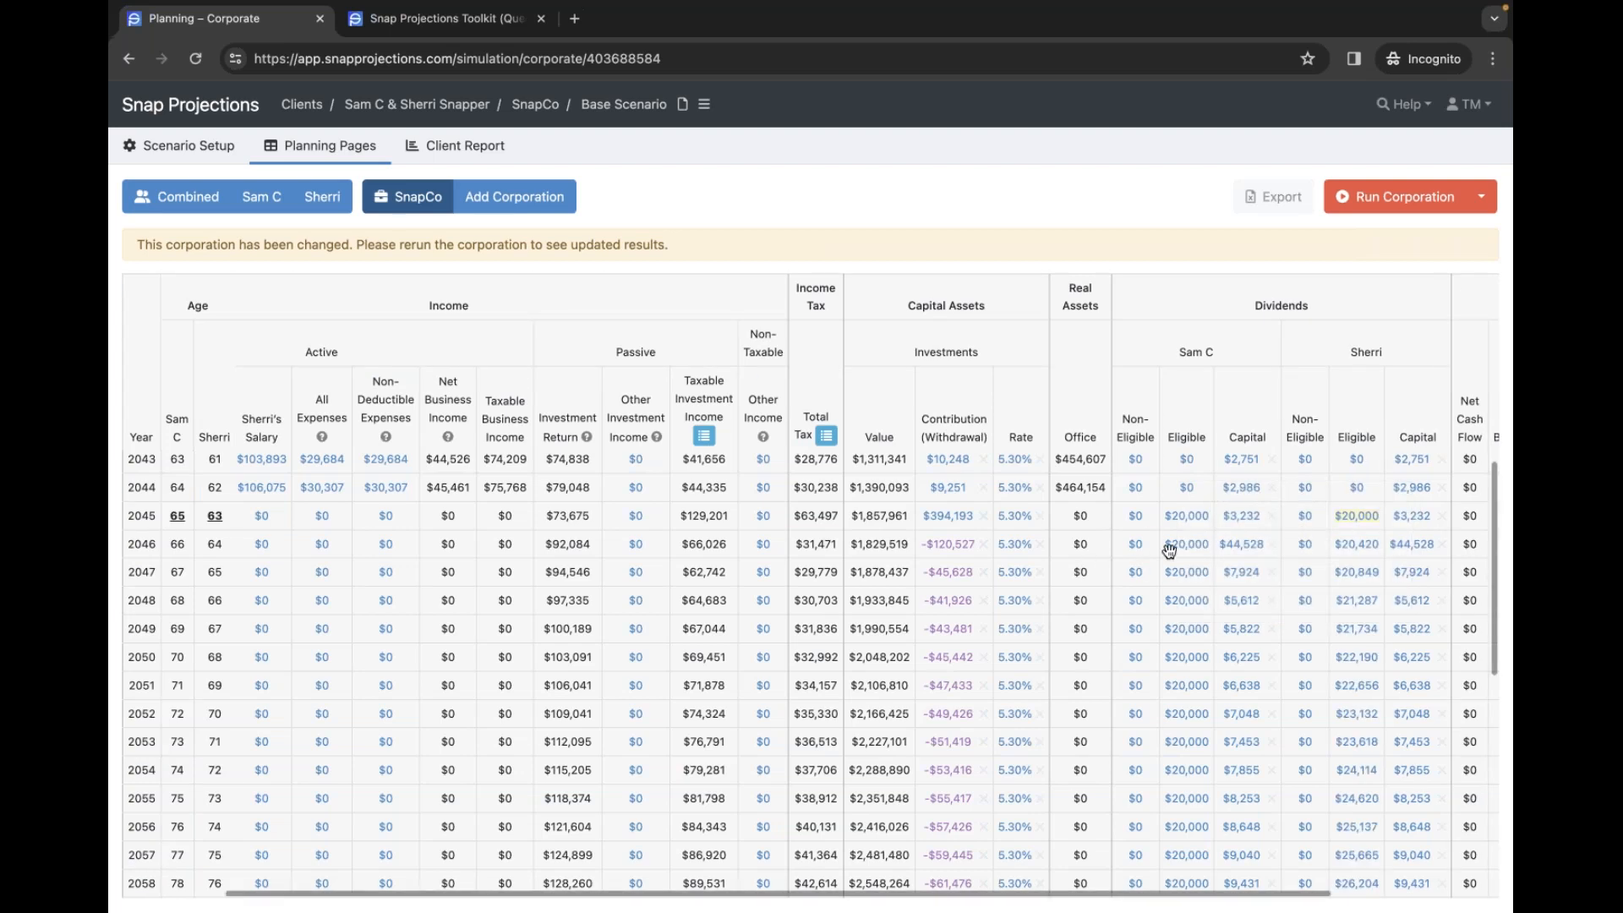
left_click(1183, 518)
left_click(1261, 602)
left_click(1261, 574)
left_click(1364, 539)
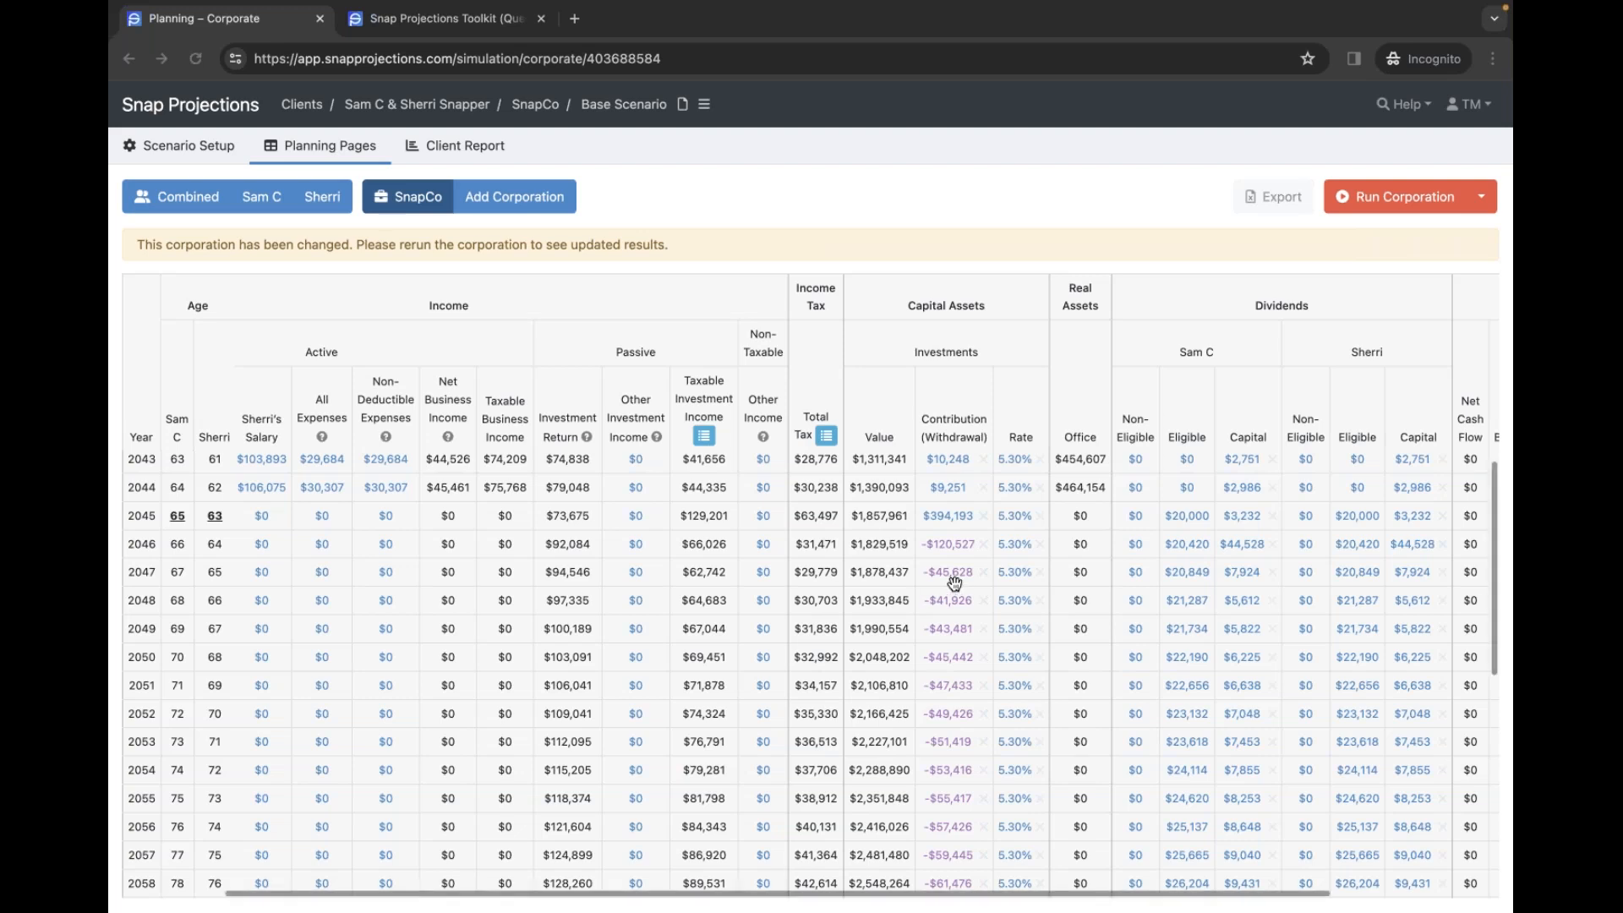
left_click(1136, 518)
type("130000")
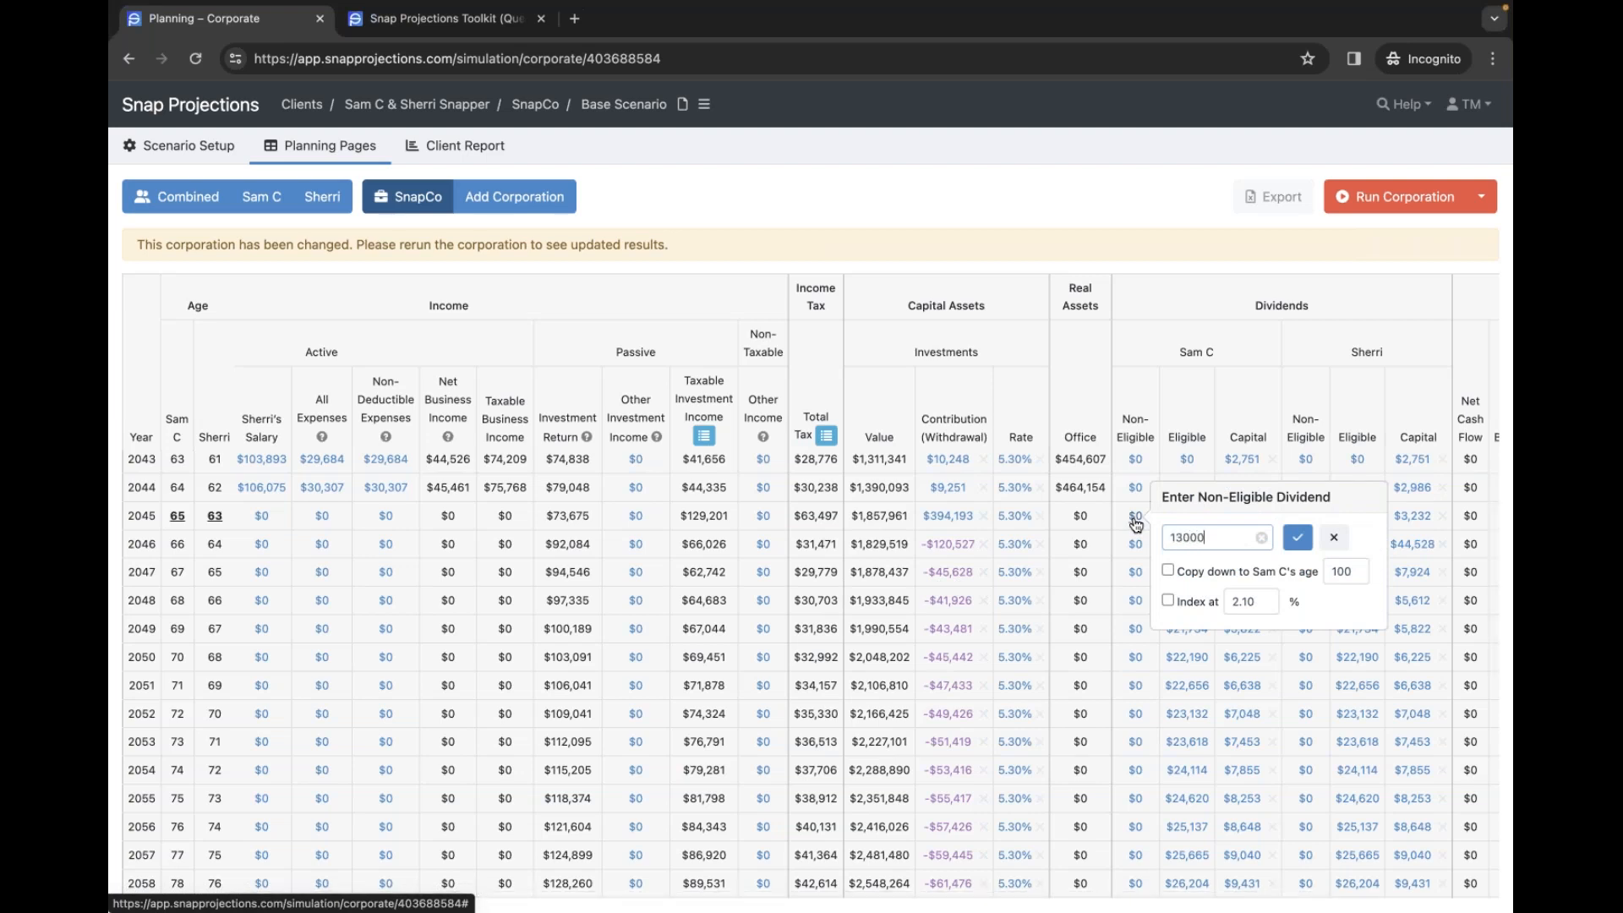
left_click(1199, 575)
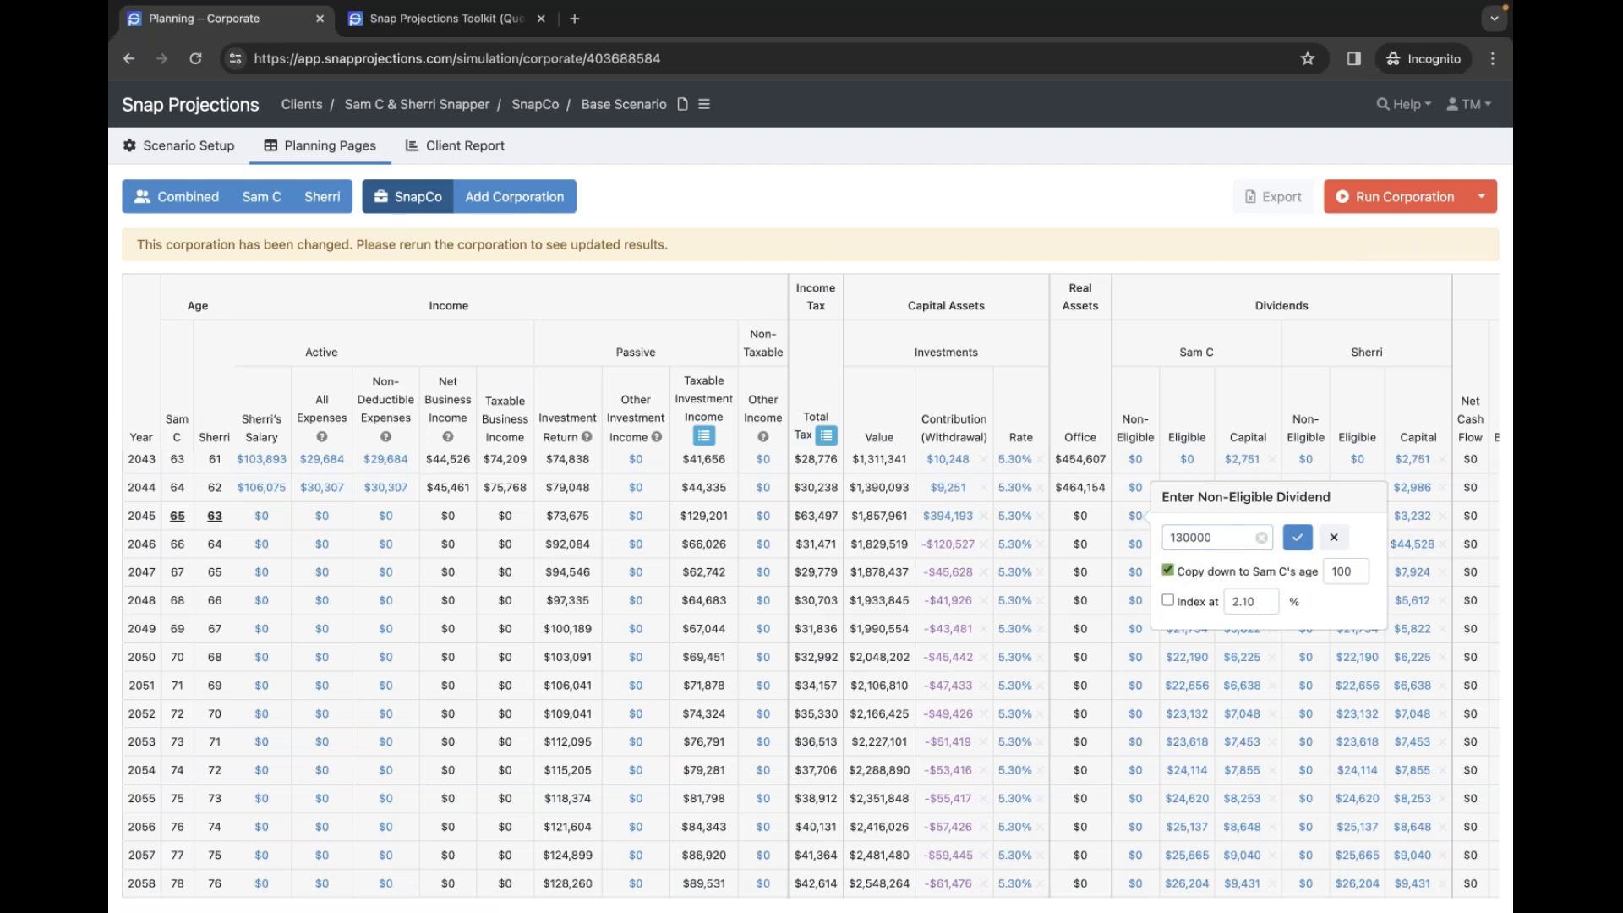
left_click(1298, 538)
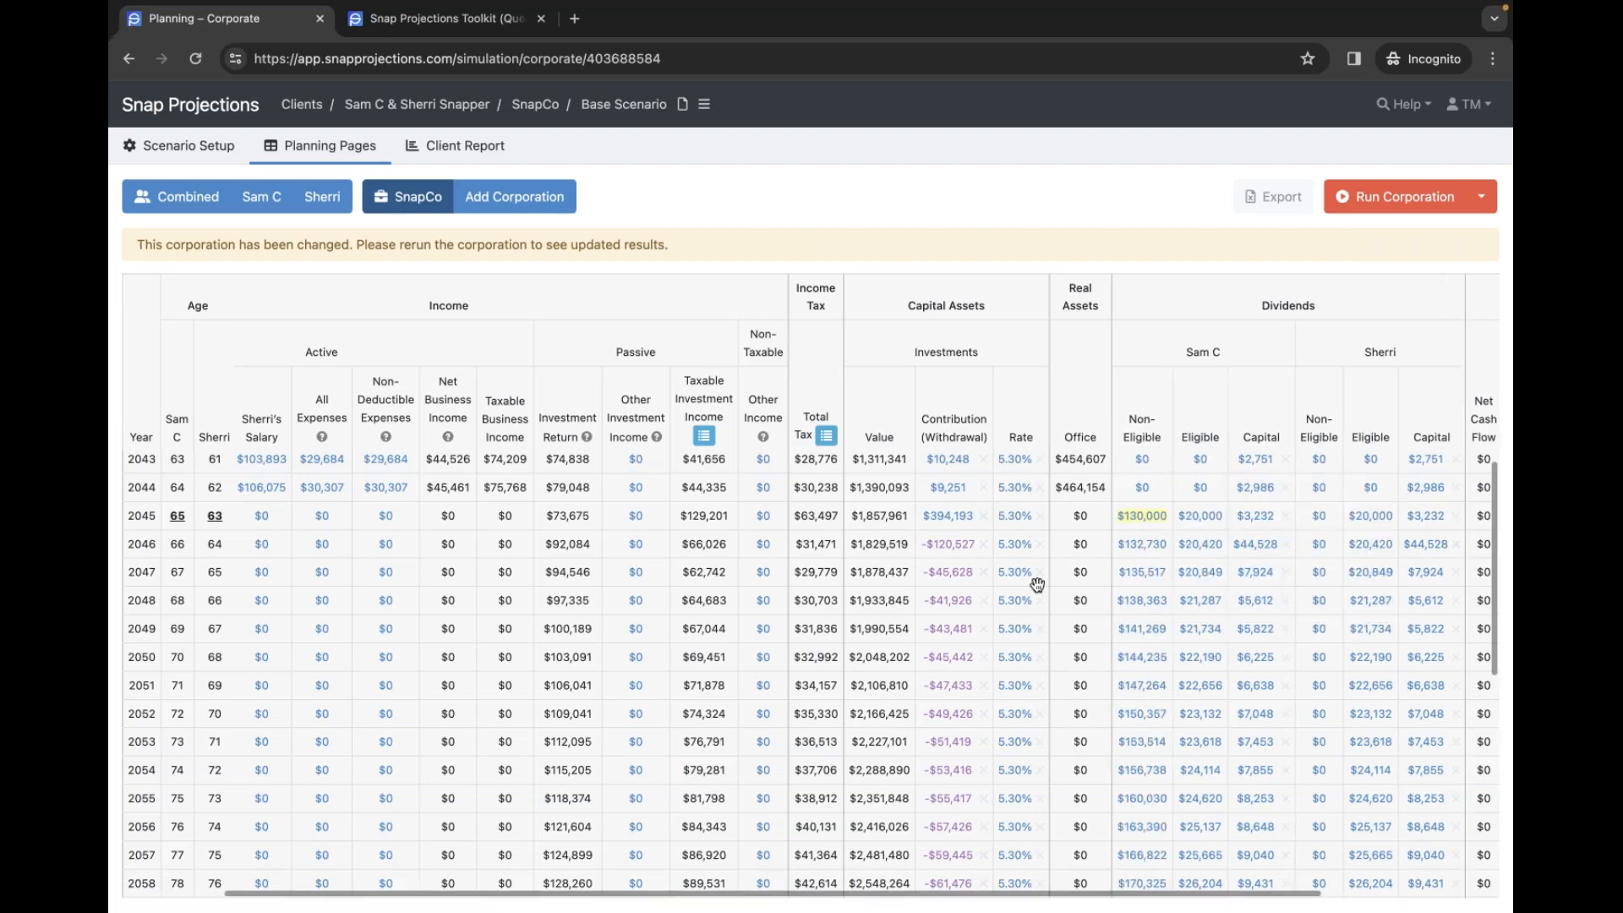
- Give Sherri an $80,000 non-eligible dividend from 2045, copied down to age 98 and indexed at 2.10%
left_click(1320, 518)
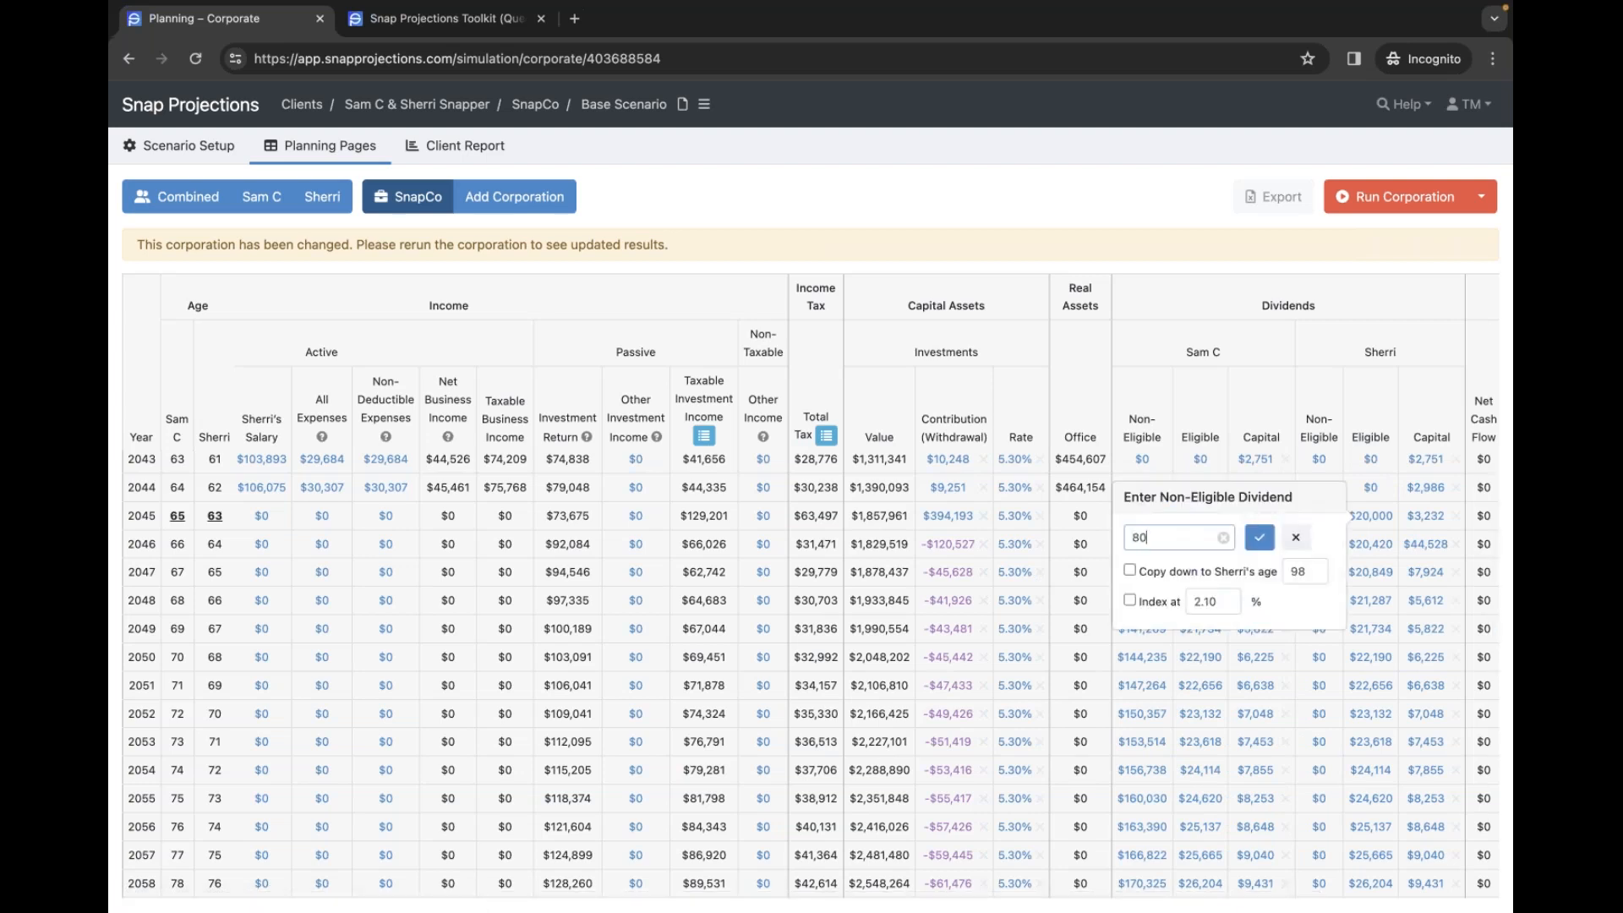
left_click(1213, 572)
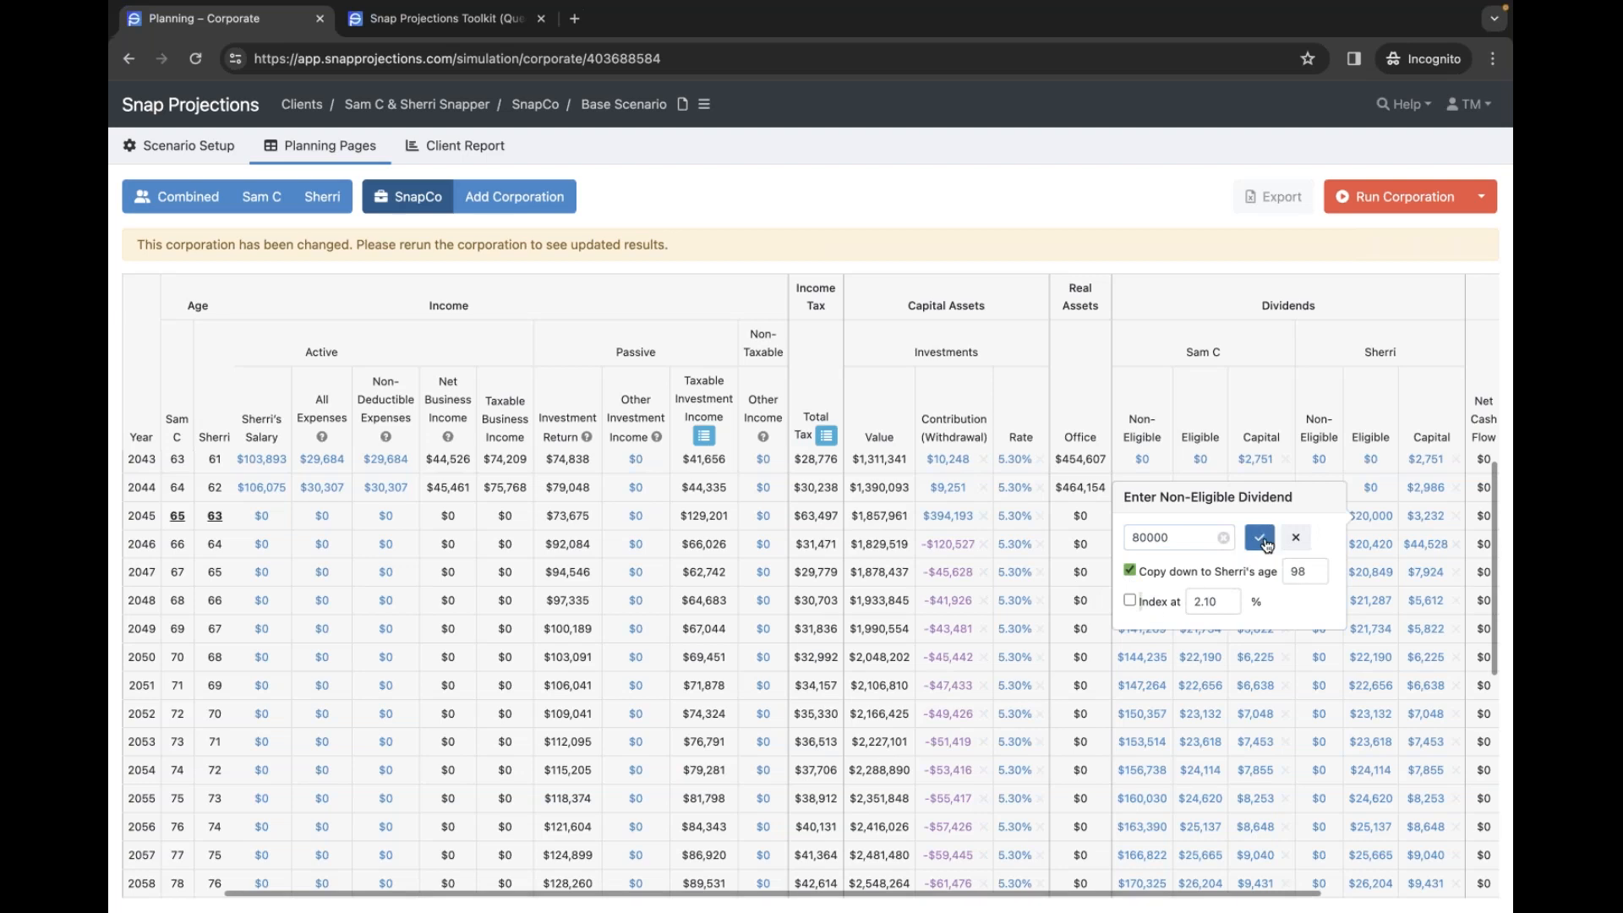
left_click(1162, 603)
left_click(1253, 542)
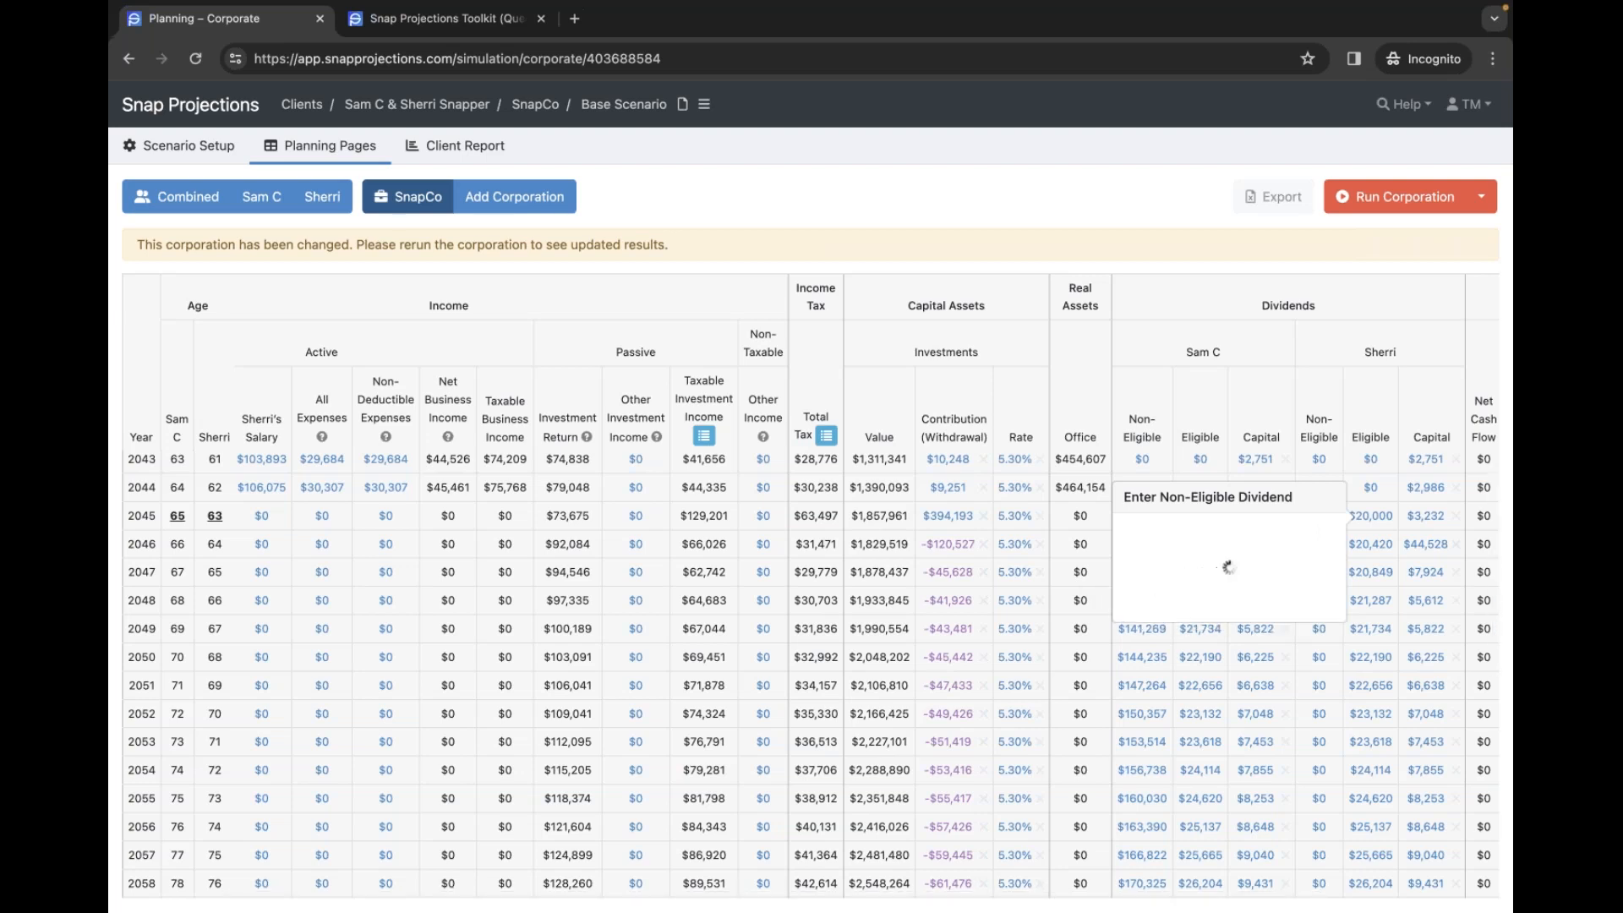
- Scroll across and down the planning table to review the new dividend columns
scroll(1277, 663, "right", 3)
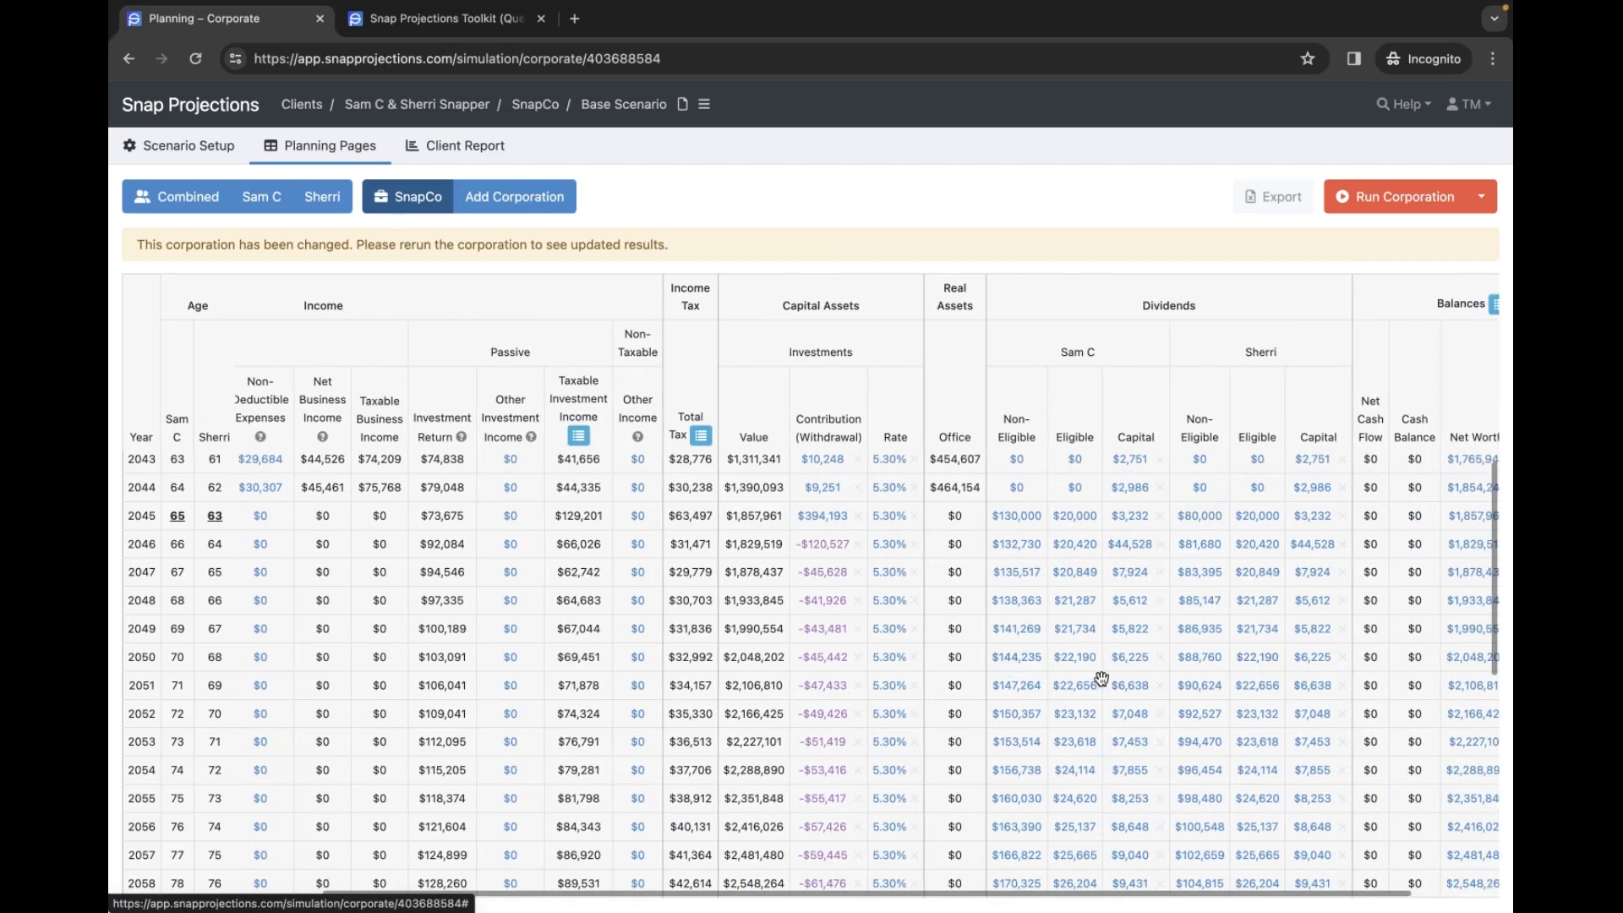
scroll(1141, 725, "left", 2)
scroll(1124, 720, "left", 3)
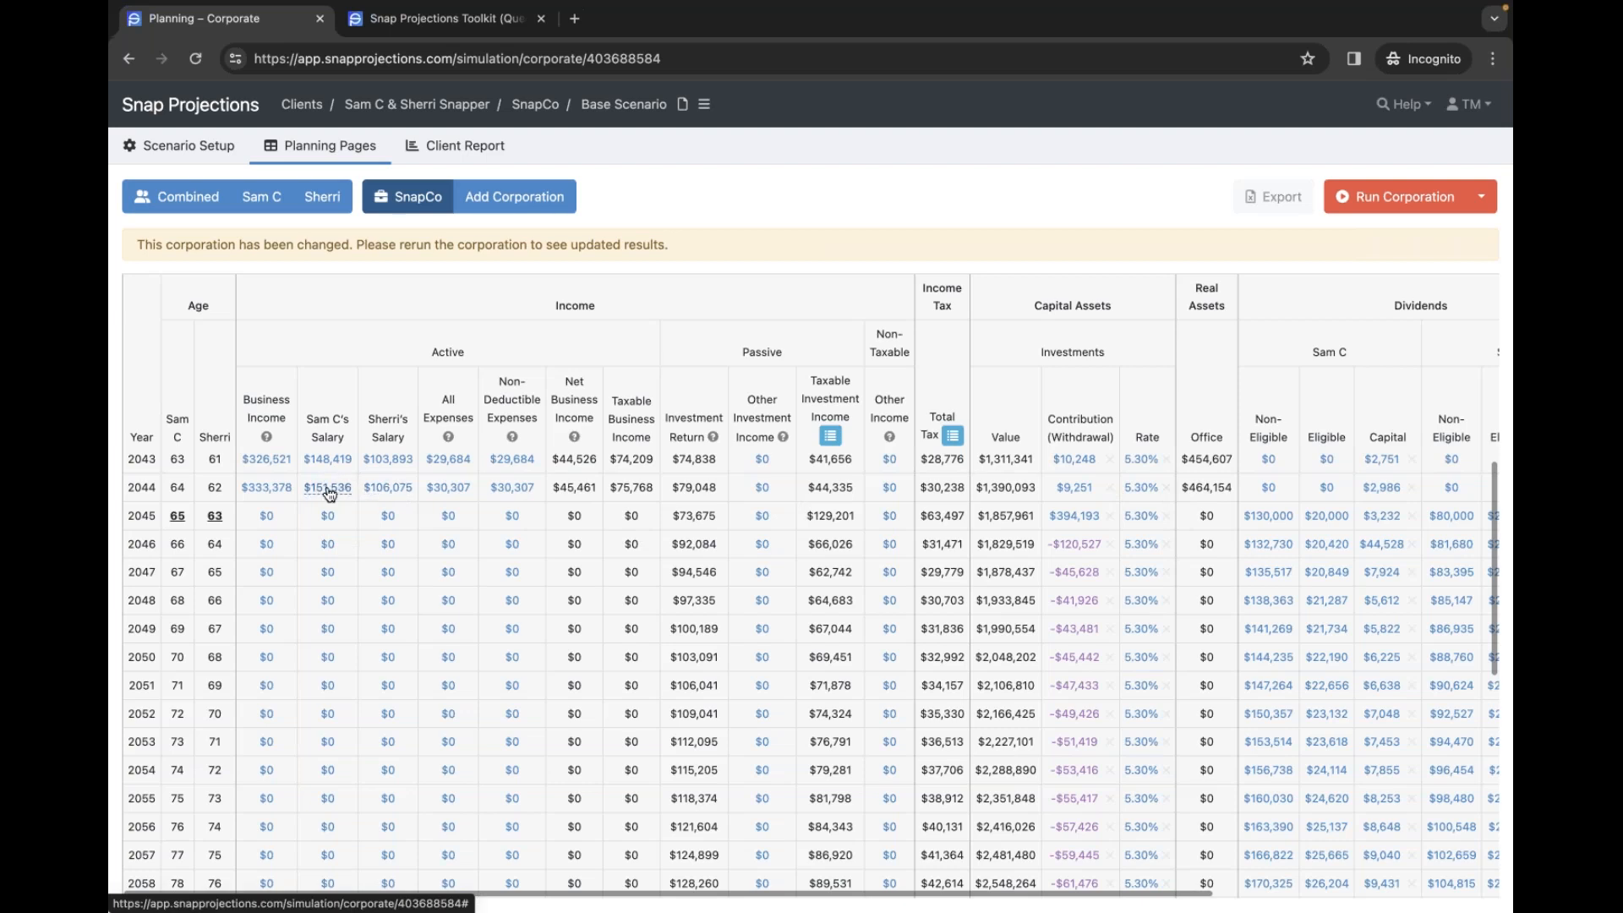
scroll(340, 496, "right", 5)
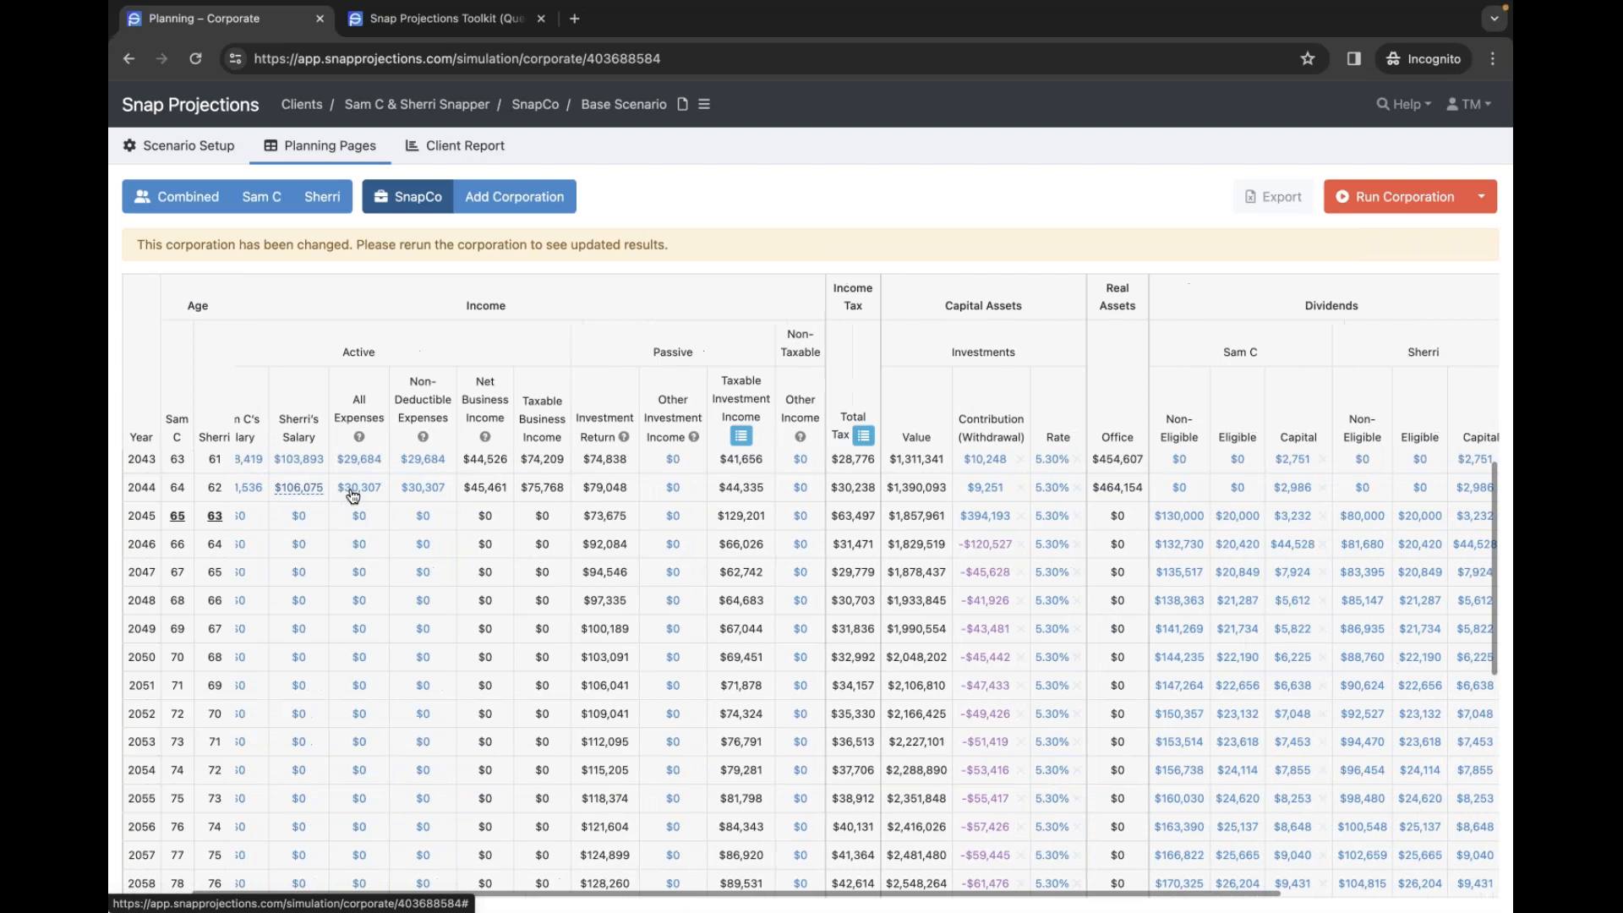
scroll(1015, 519, "right", 2)
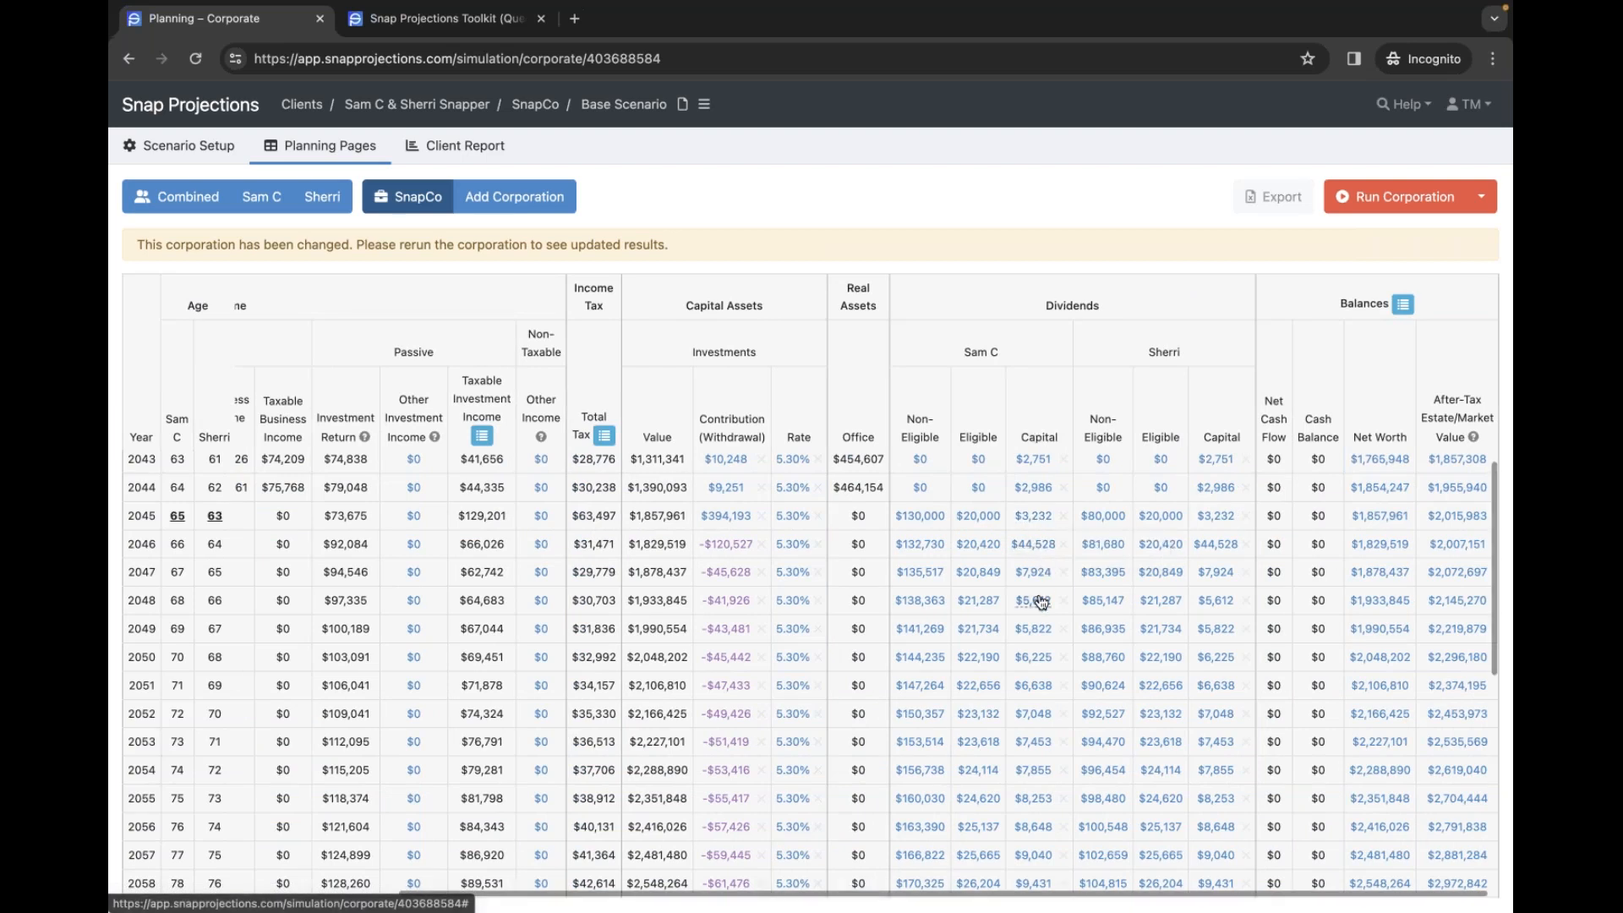
scroll(1041, 602, "up", 3)
scroll(1039, 596, "up", 2)
scroll(1039, 595, "down", 2)
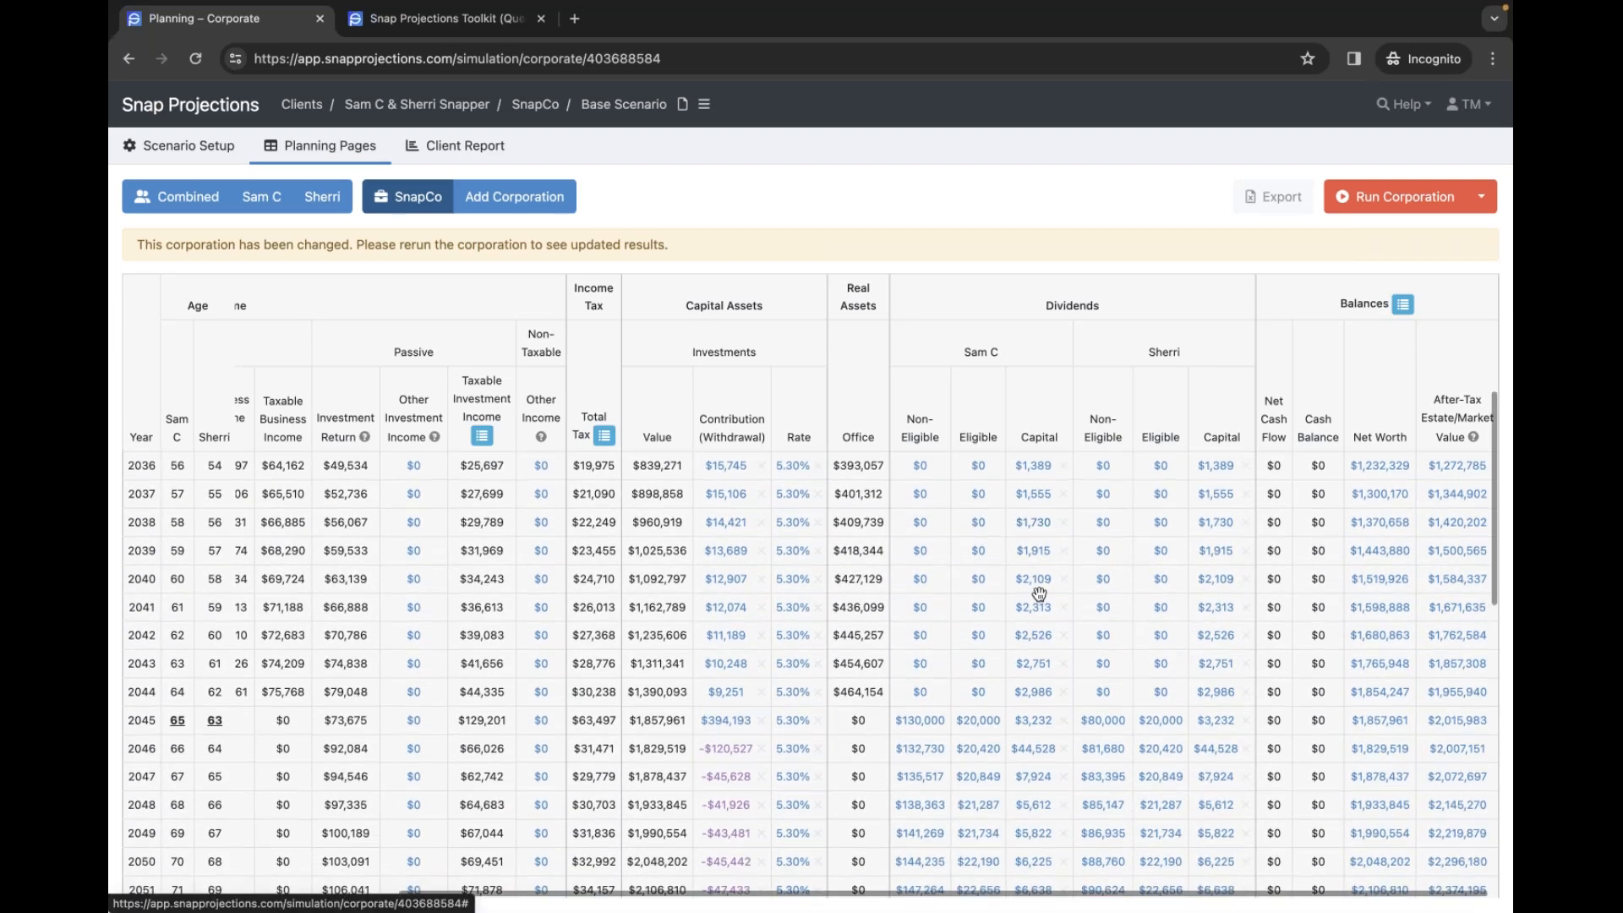
scroll(1039, 594, "down", 2)
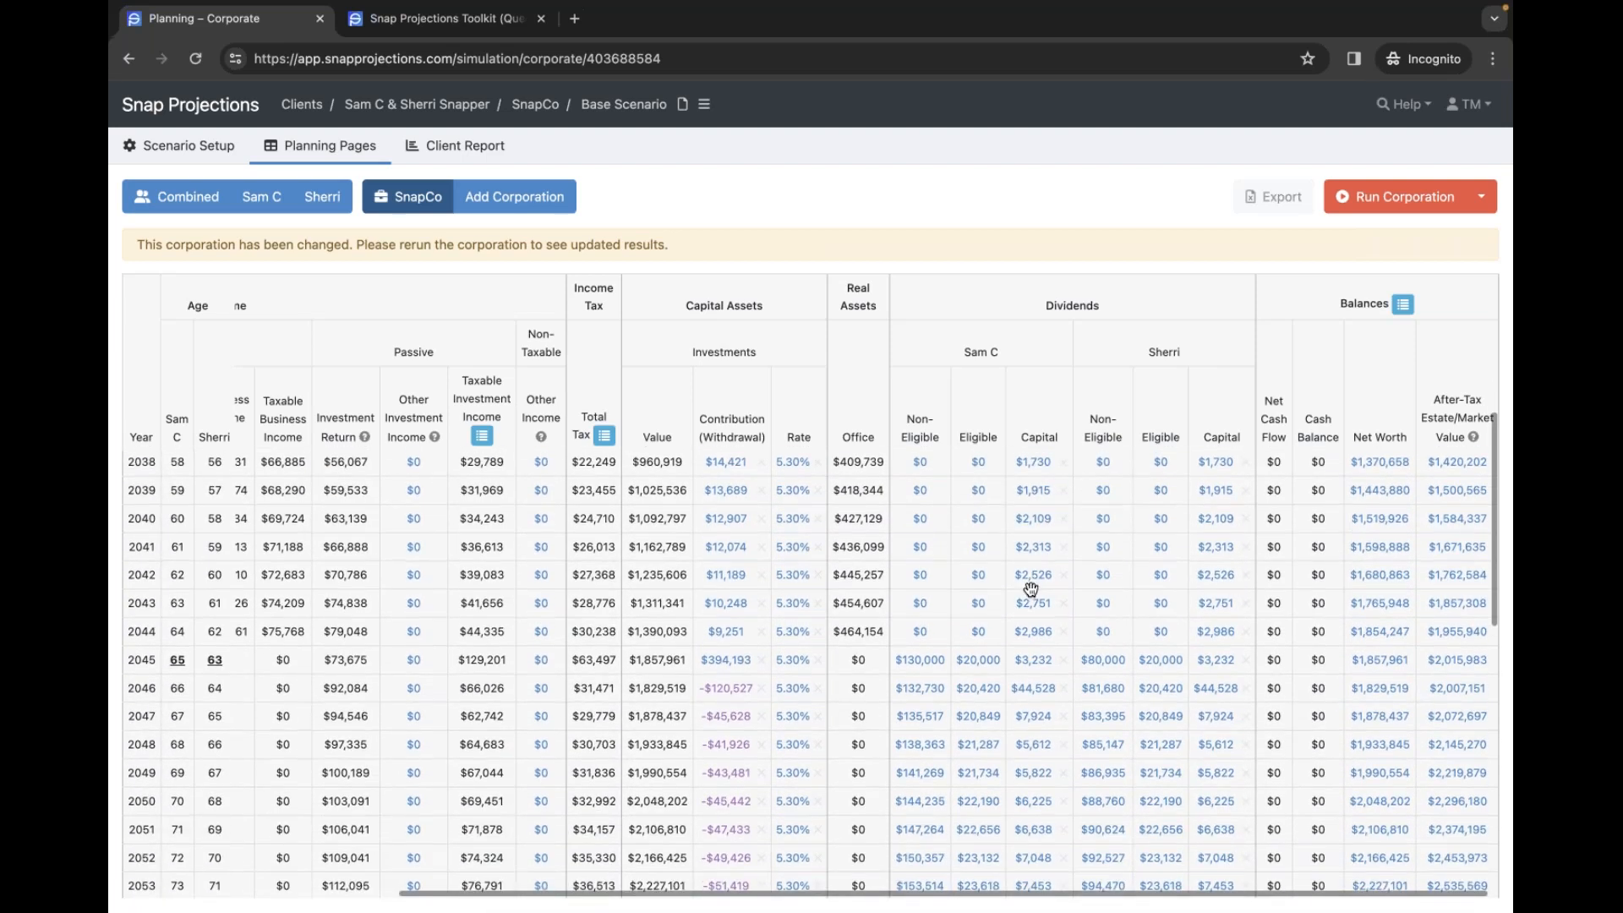
scroll(1040, 613, "down", 3)
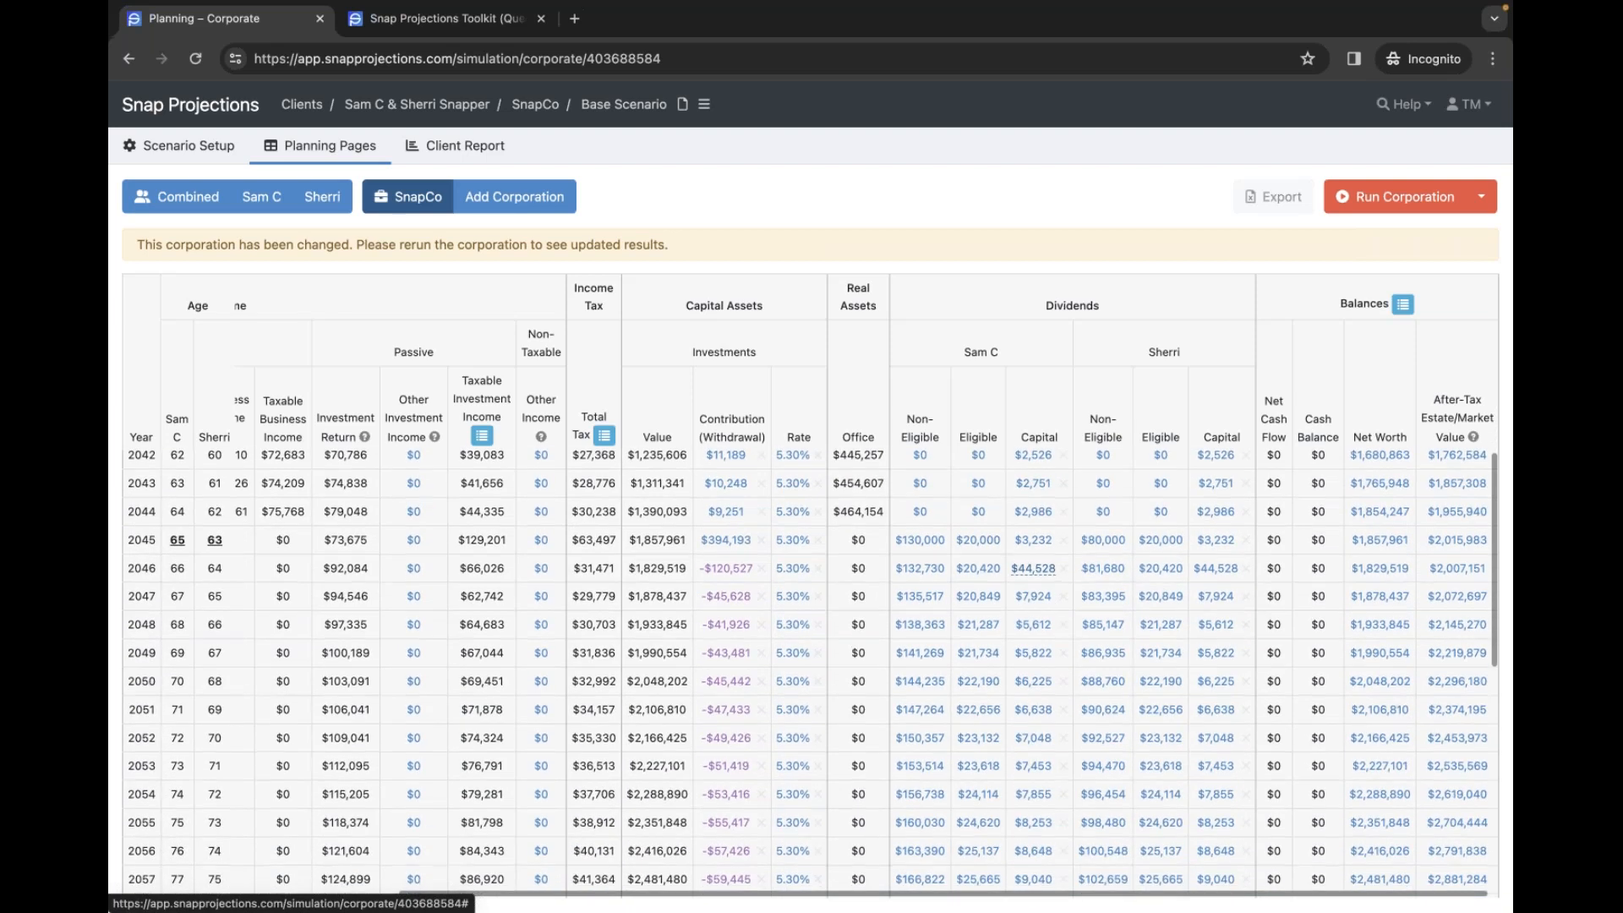
scroll(1039, 597, "down", 1)
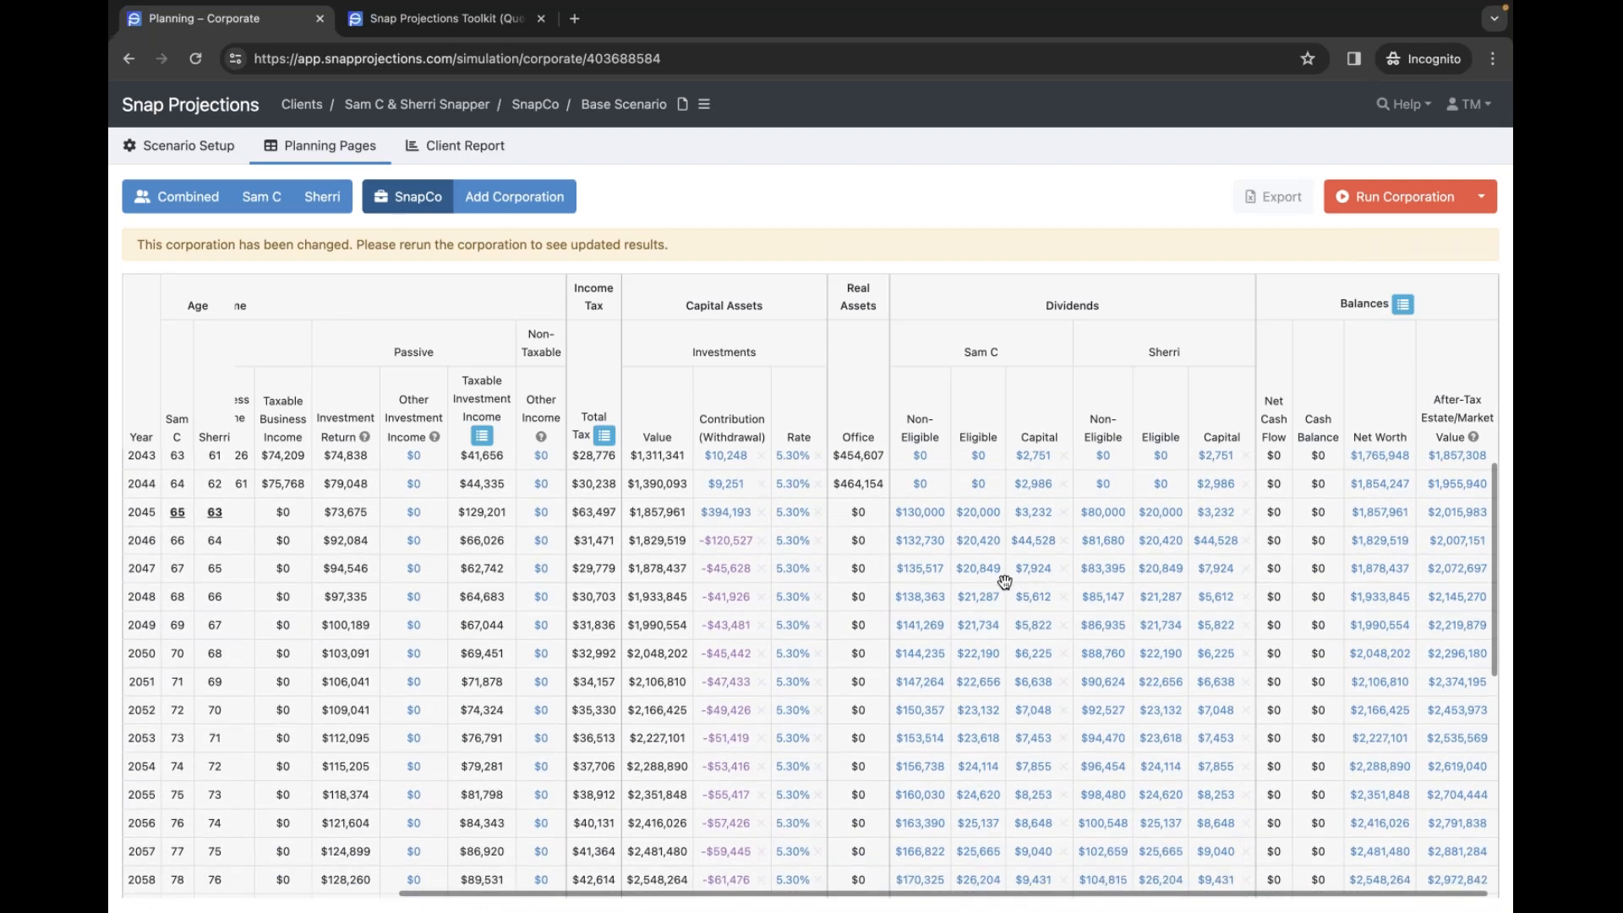
- Rerun the SnapCo projection and review investments falling from $1,703,786 in 2045 to $11,174 by 2052
left_click(1404, 199)
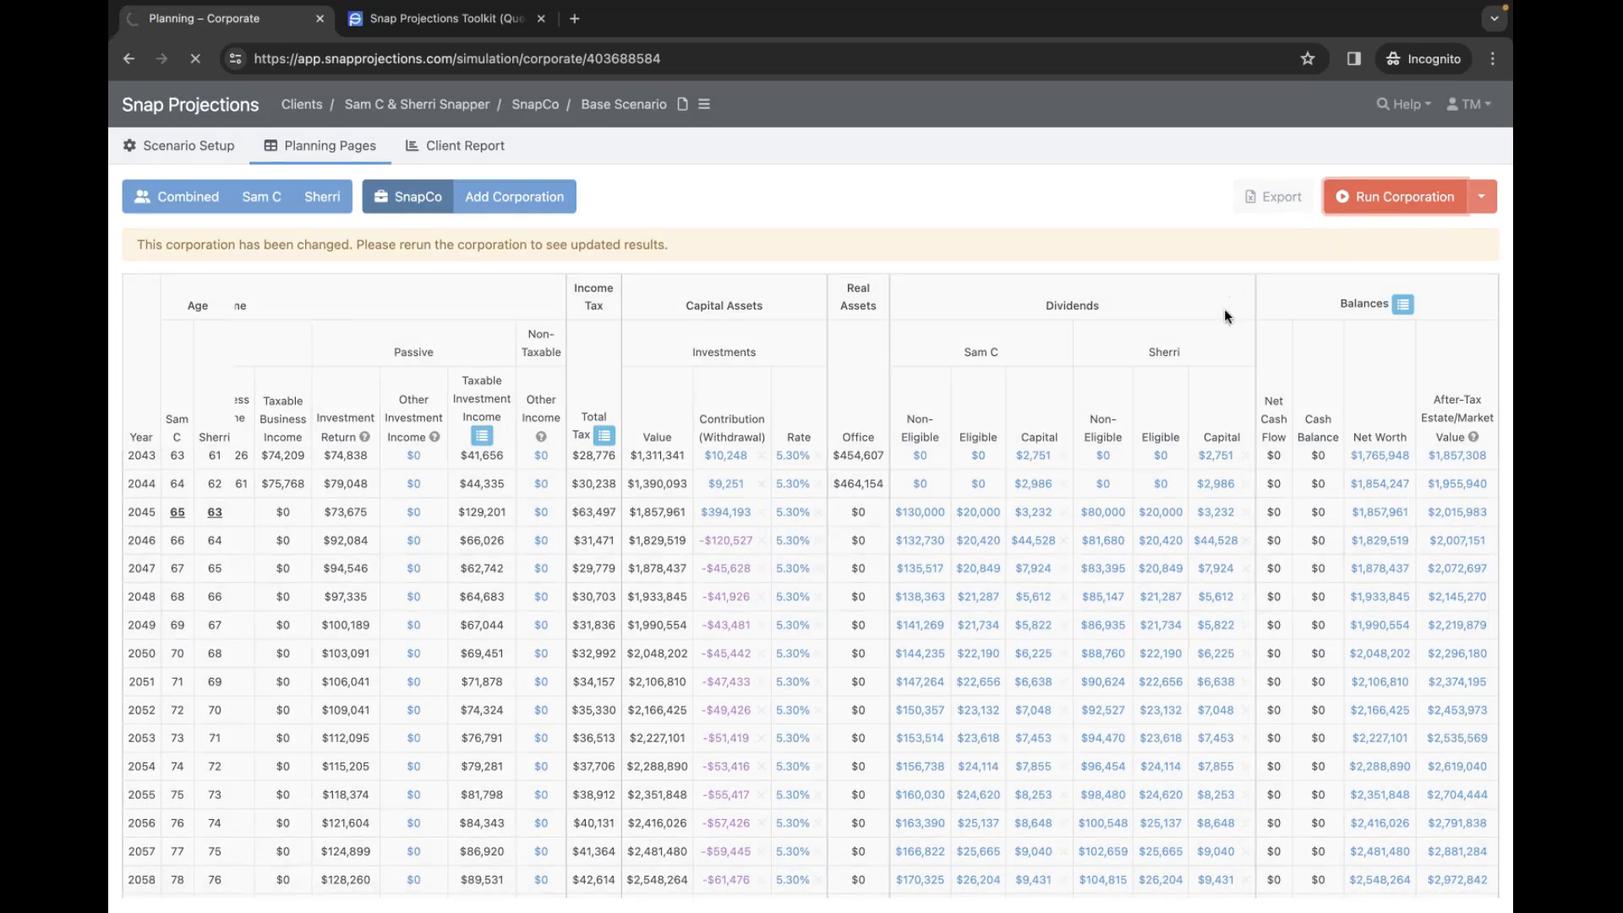
scroll(1277, 434, "right", 5)
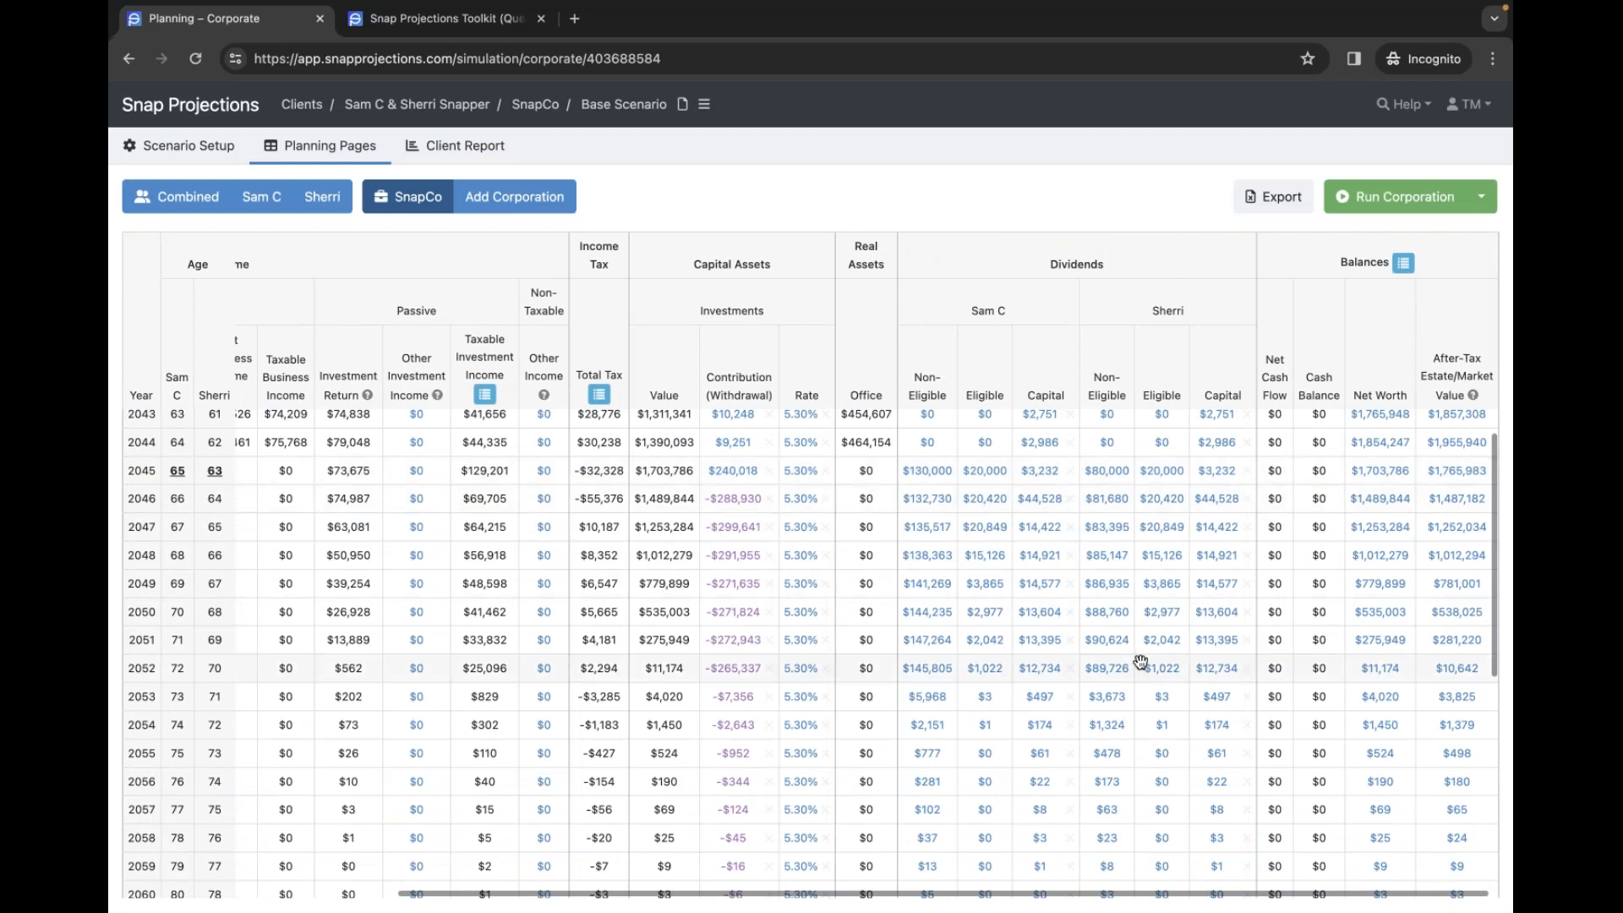
scroll(1006, 749, "down", 3)
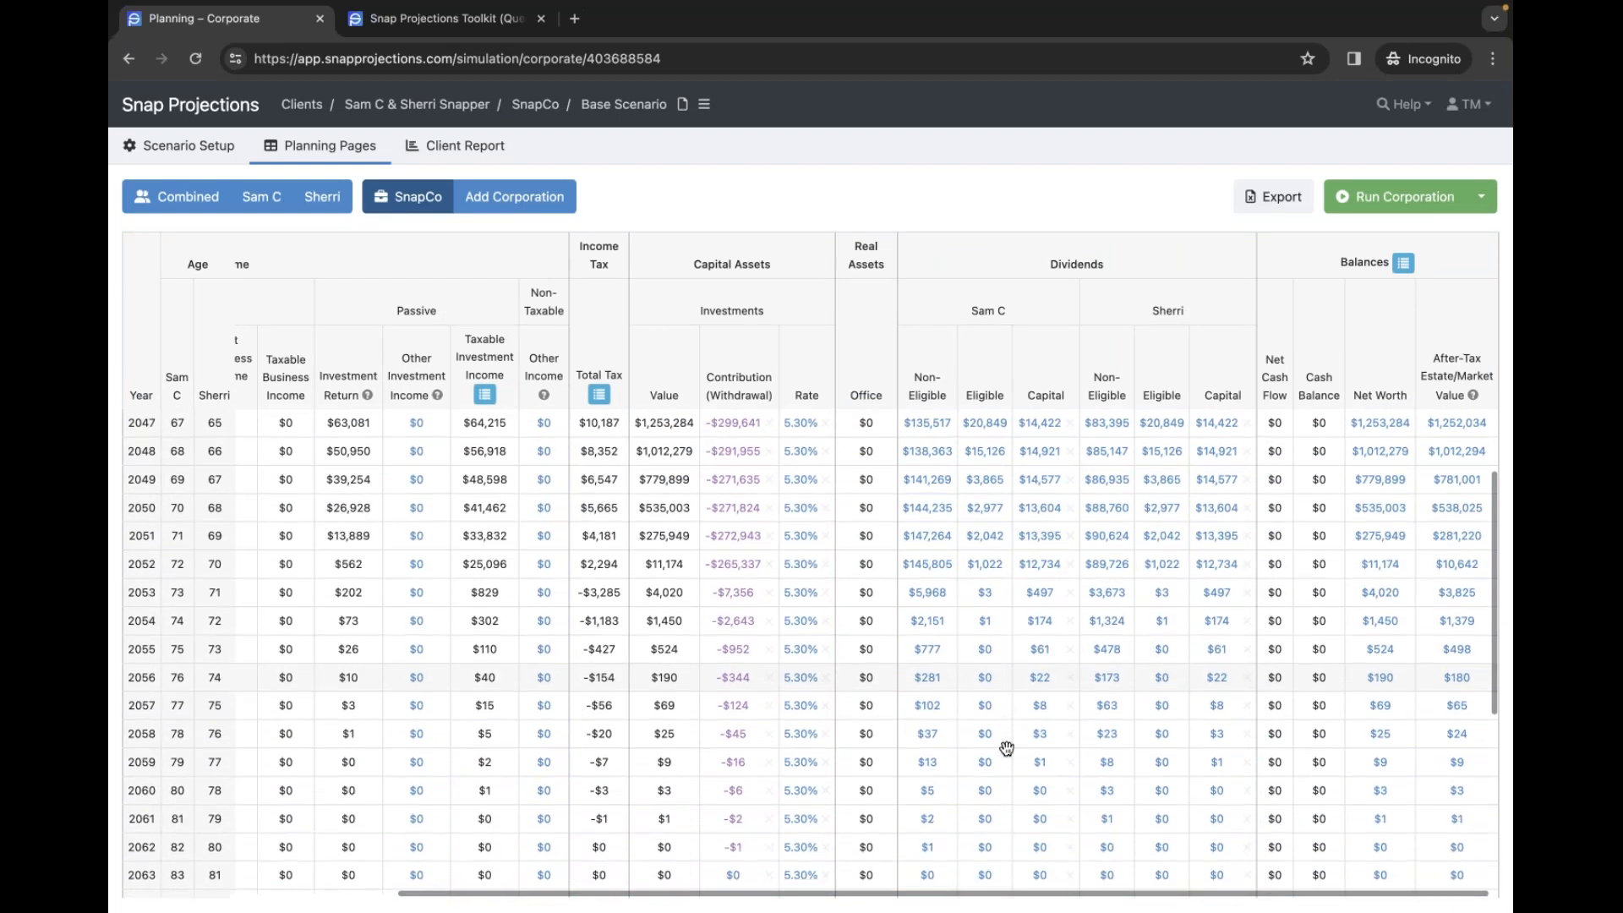
scroll(1009, 748, "down", 3)
scroll(1009, 747, "up", 6)
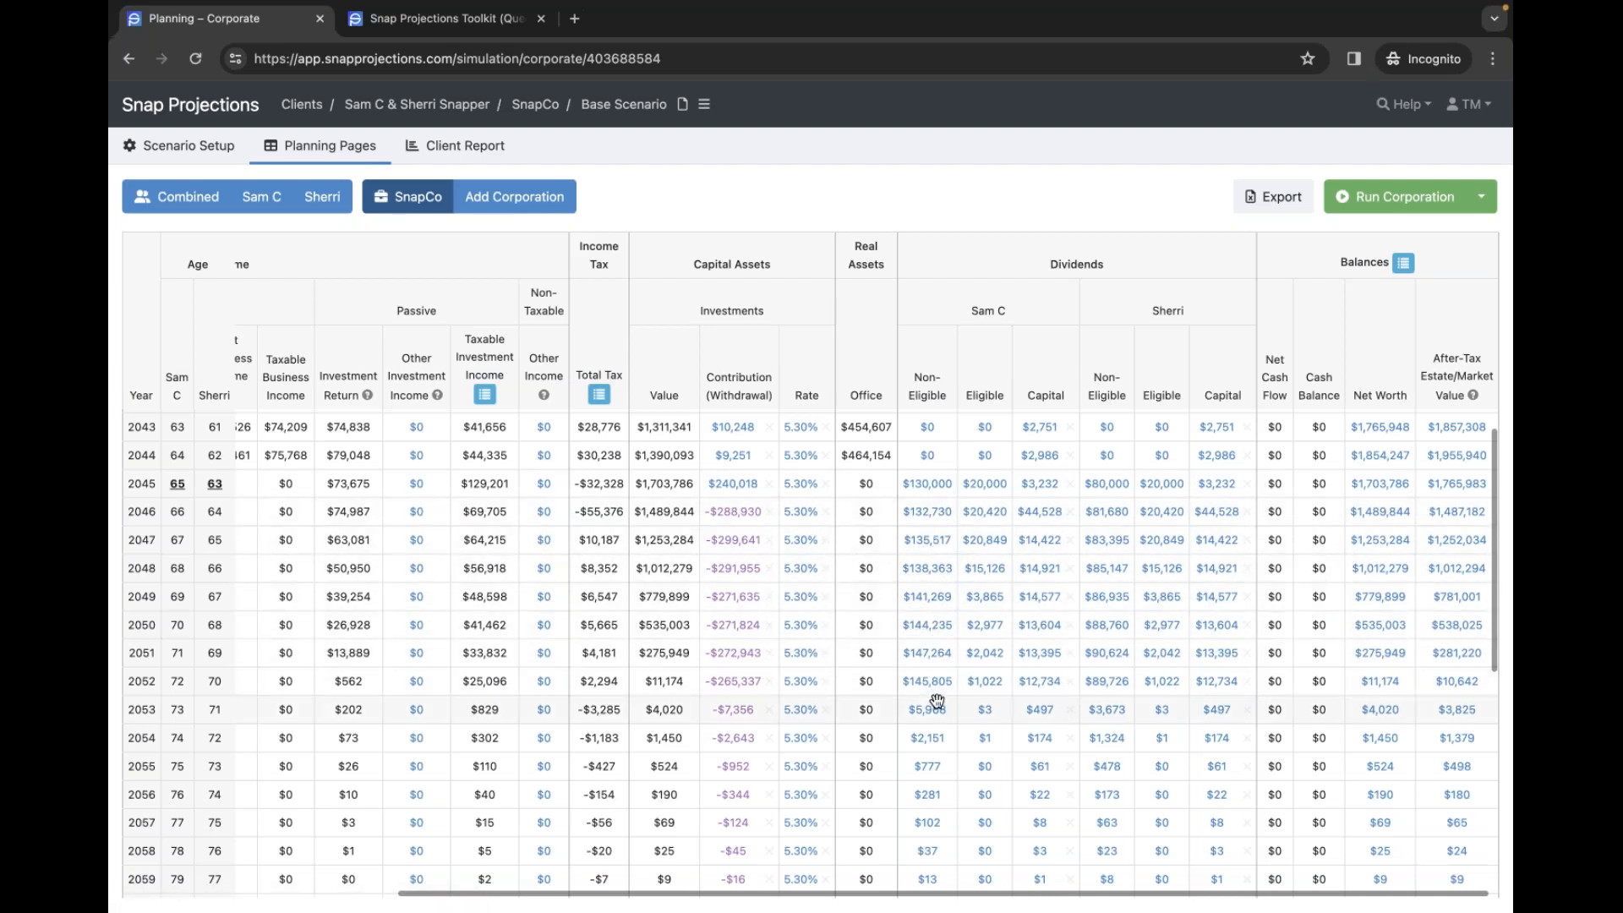
scroll(701, 709, "down", 3)
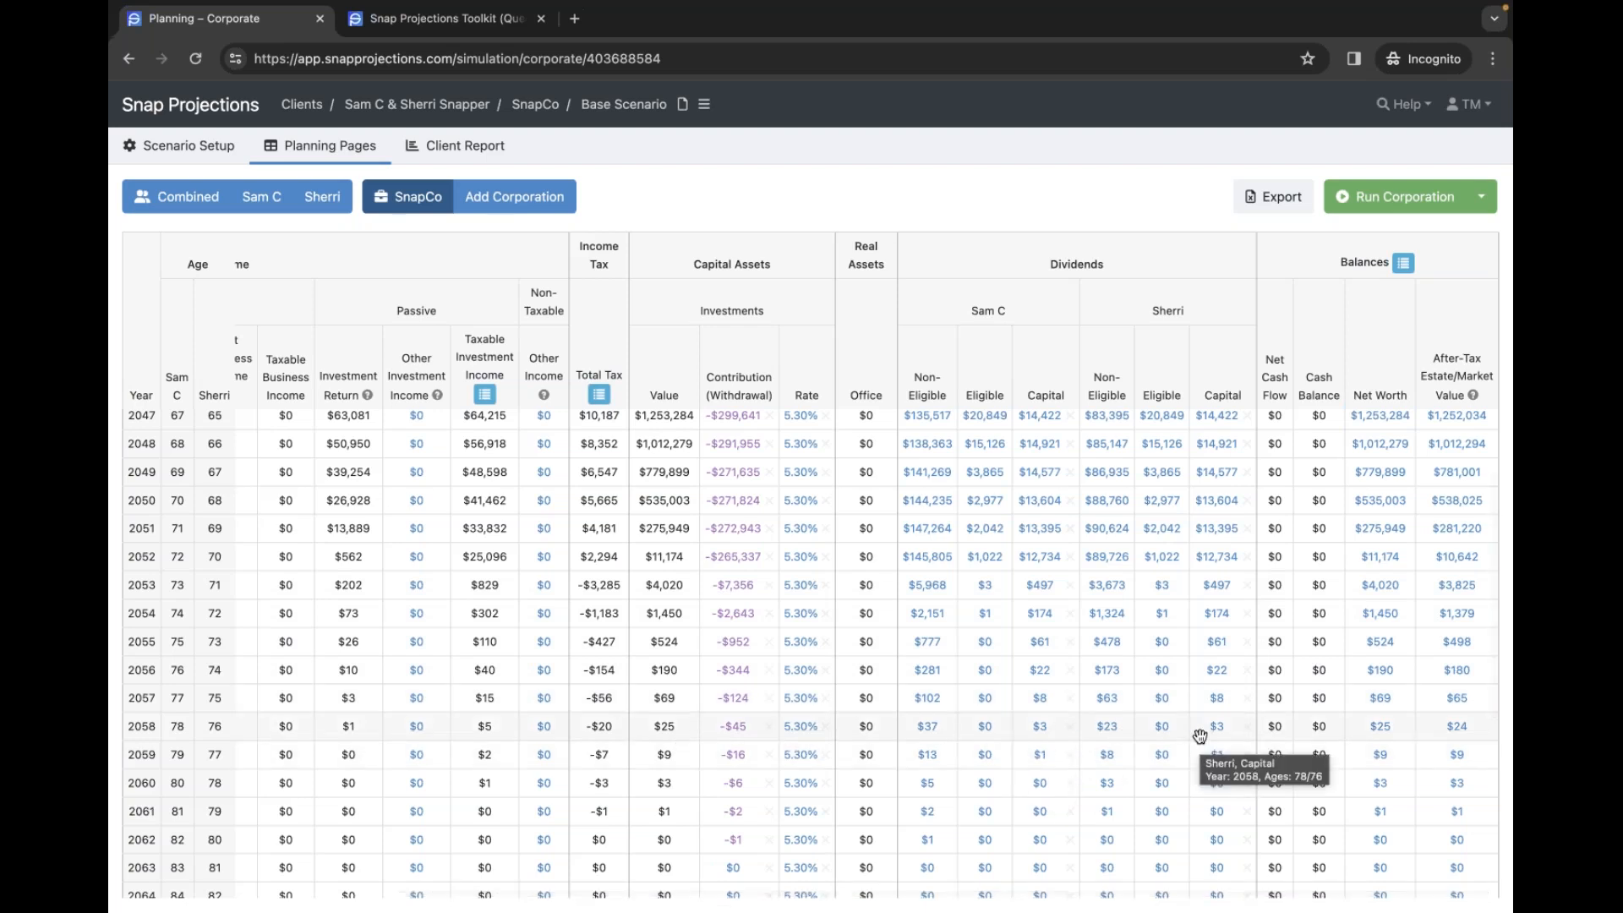
scroll(1198, 732, "down", 1)
scroll(1124, 720, "up", 3)
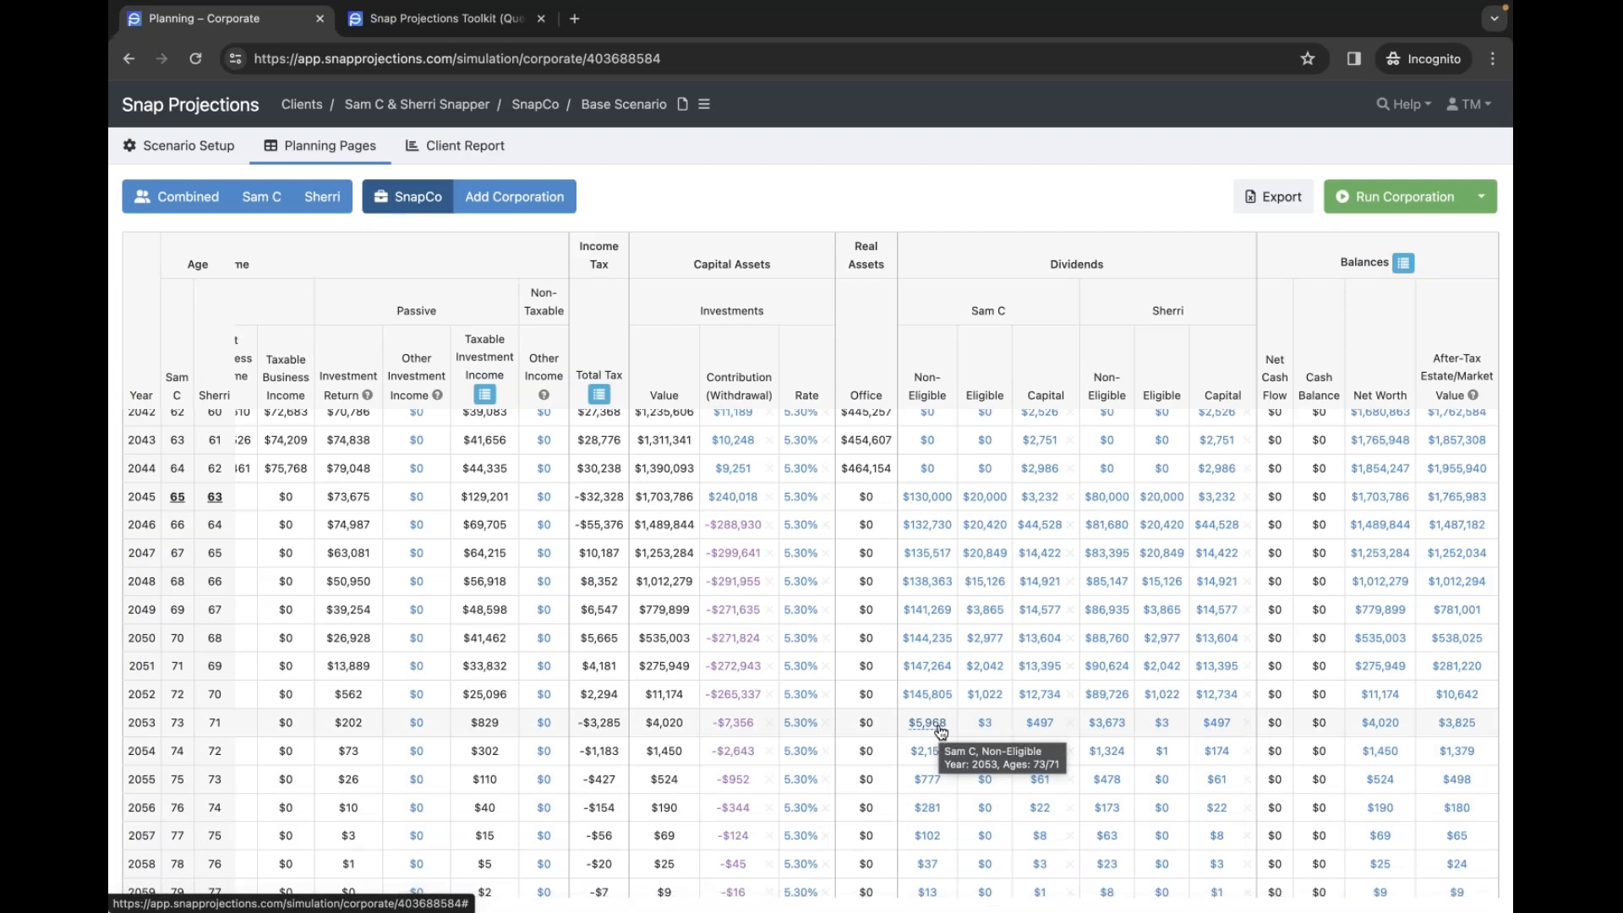
scroll(941, 733, "left", 5)
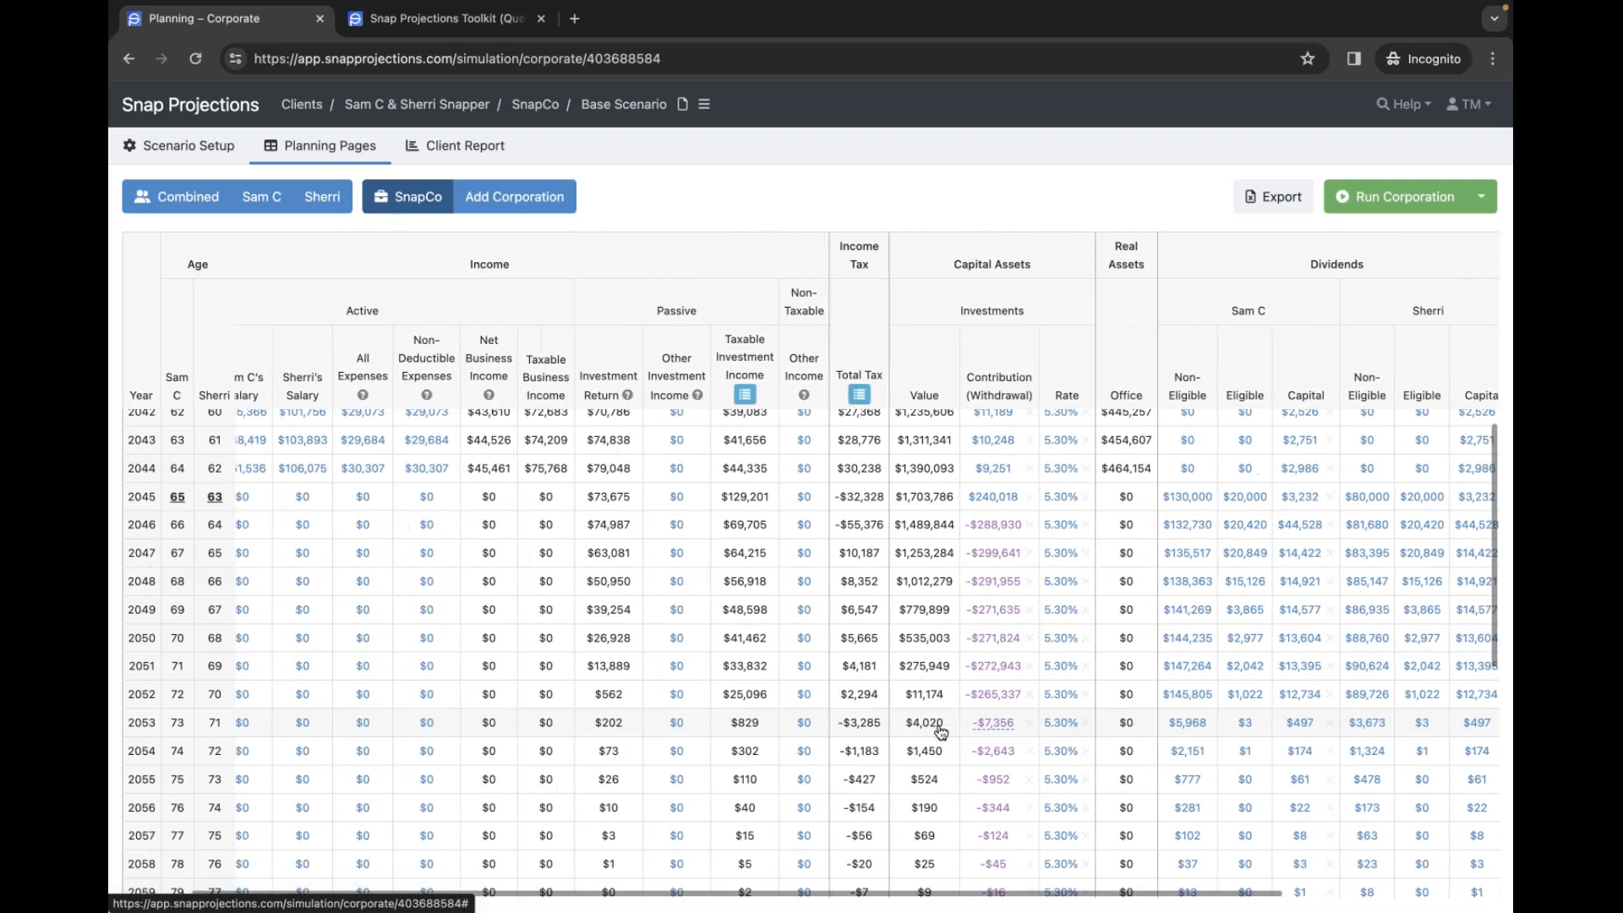
scroll(941, 732, "left", 2)
scroll(941, 732, "down", 1)
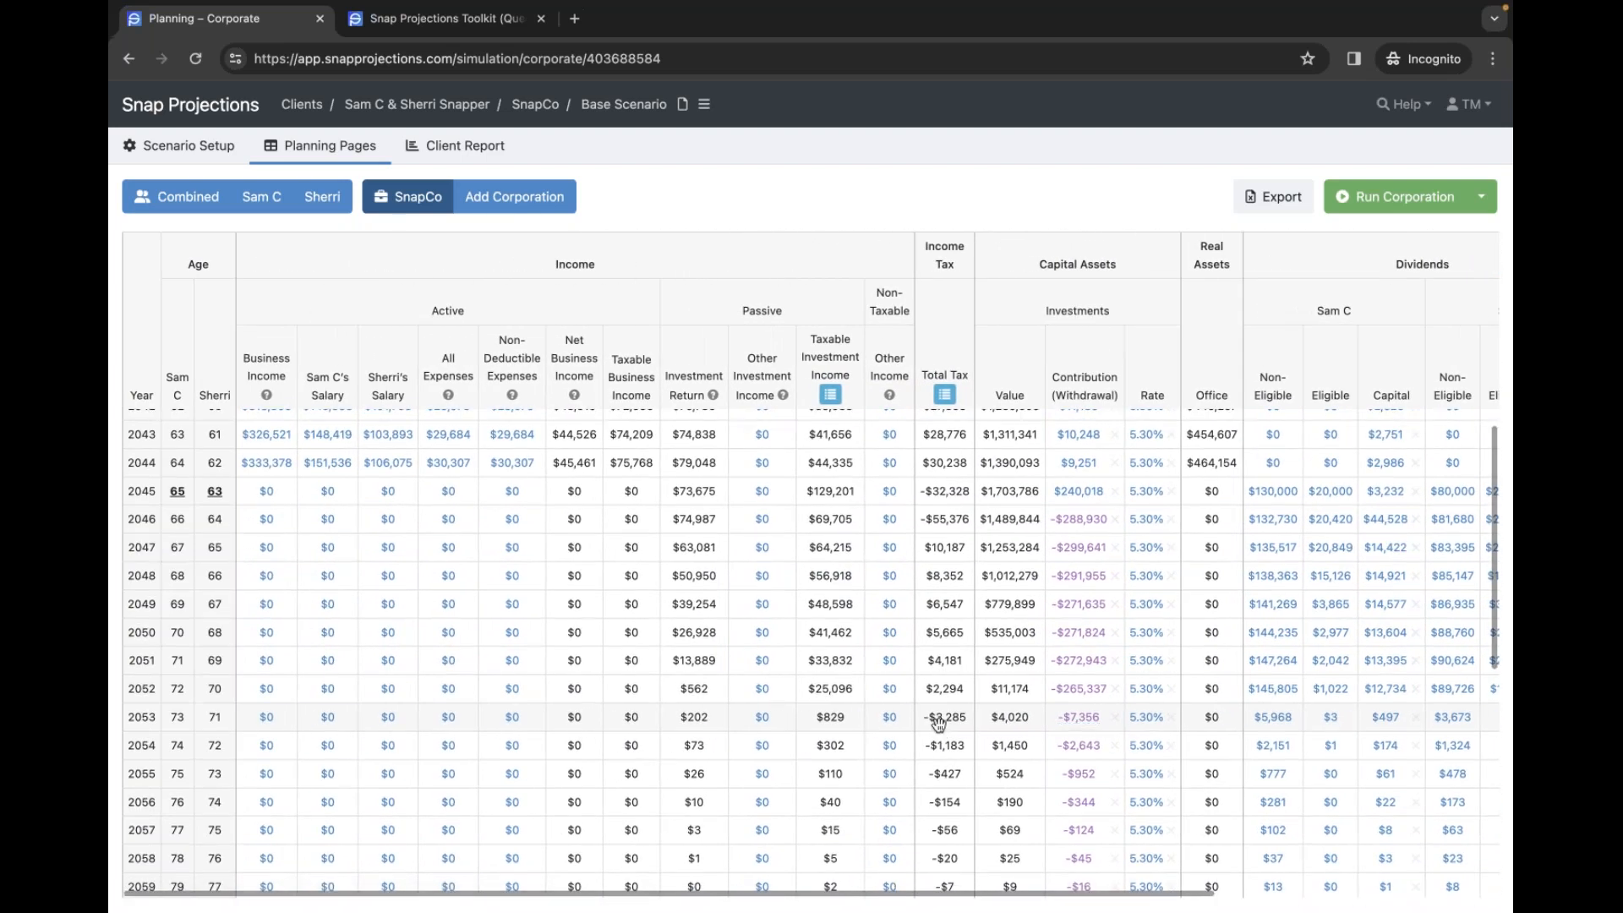
- Check the Corporation setup's Disposition time, leaving it at Post Mortem
left_click(218, 148)
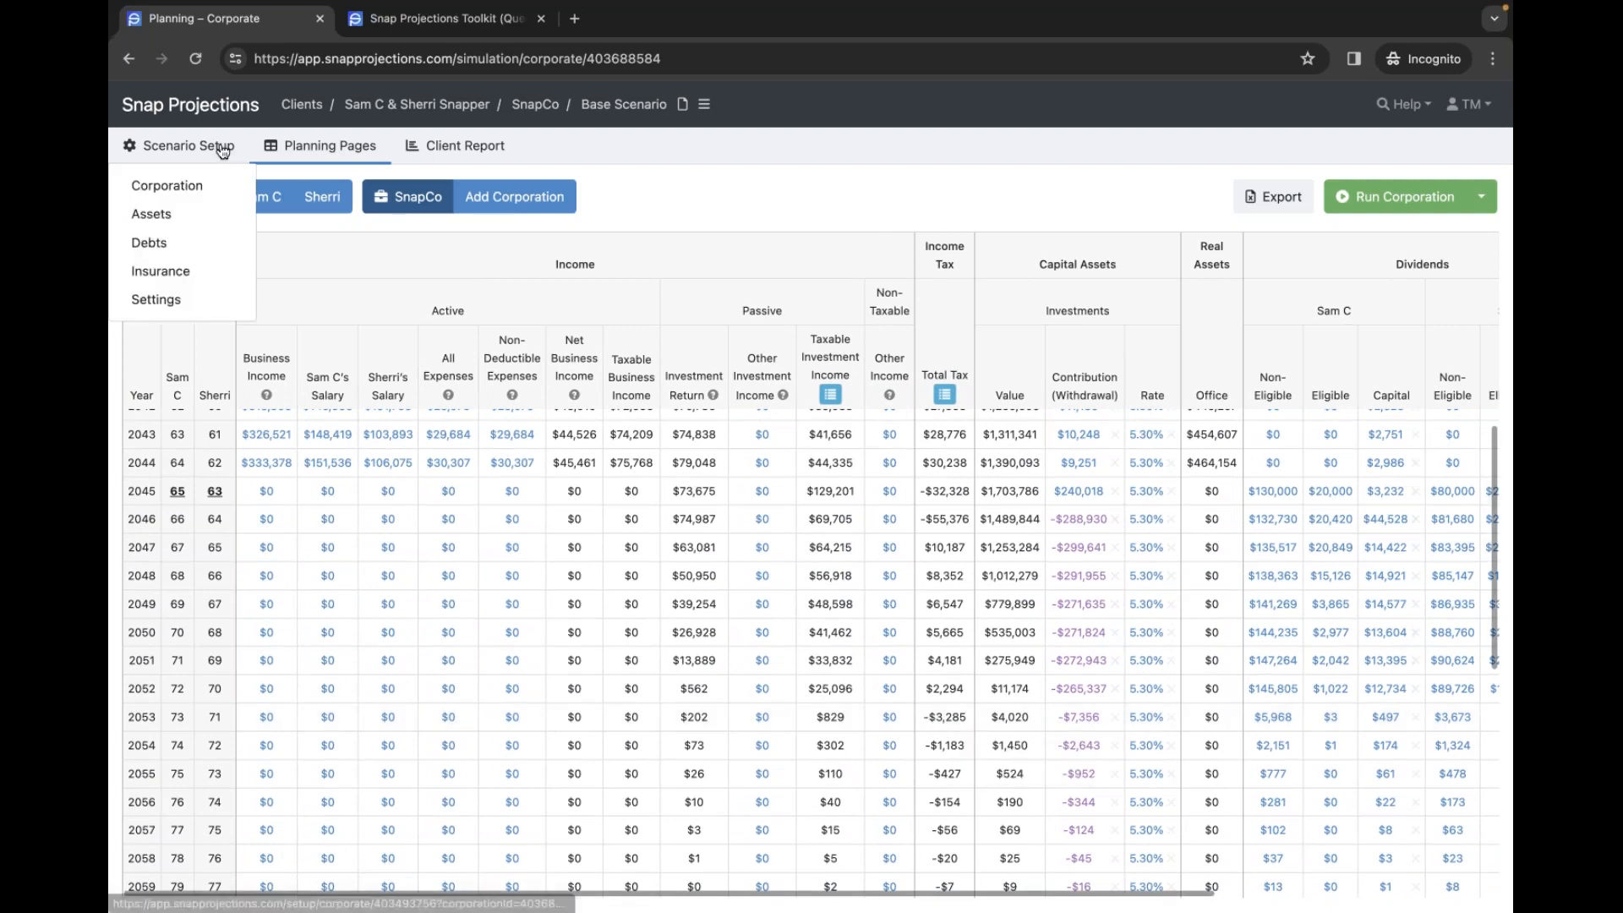
left_click(172, 190)
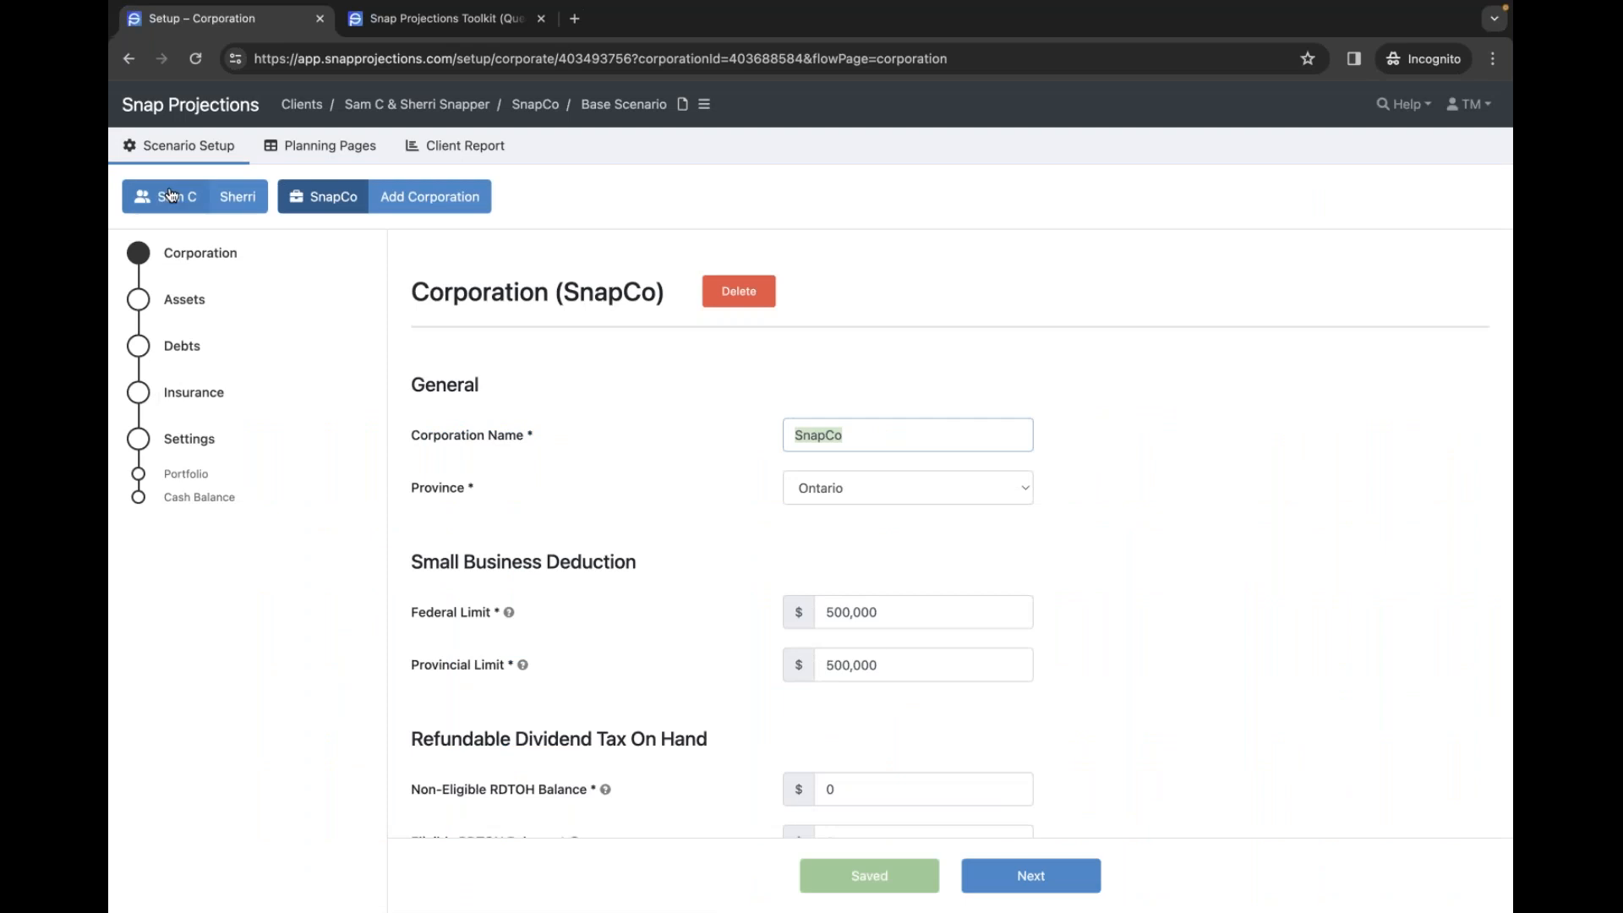
scroll(1299, 629, "down", 10)
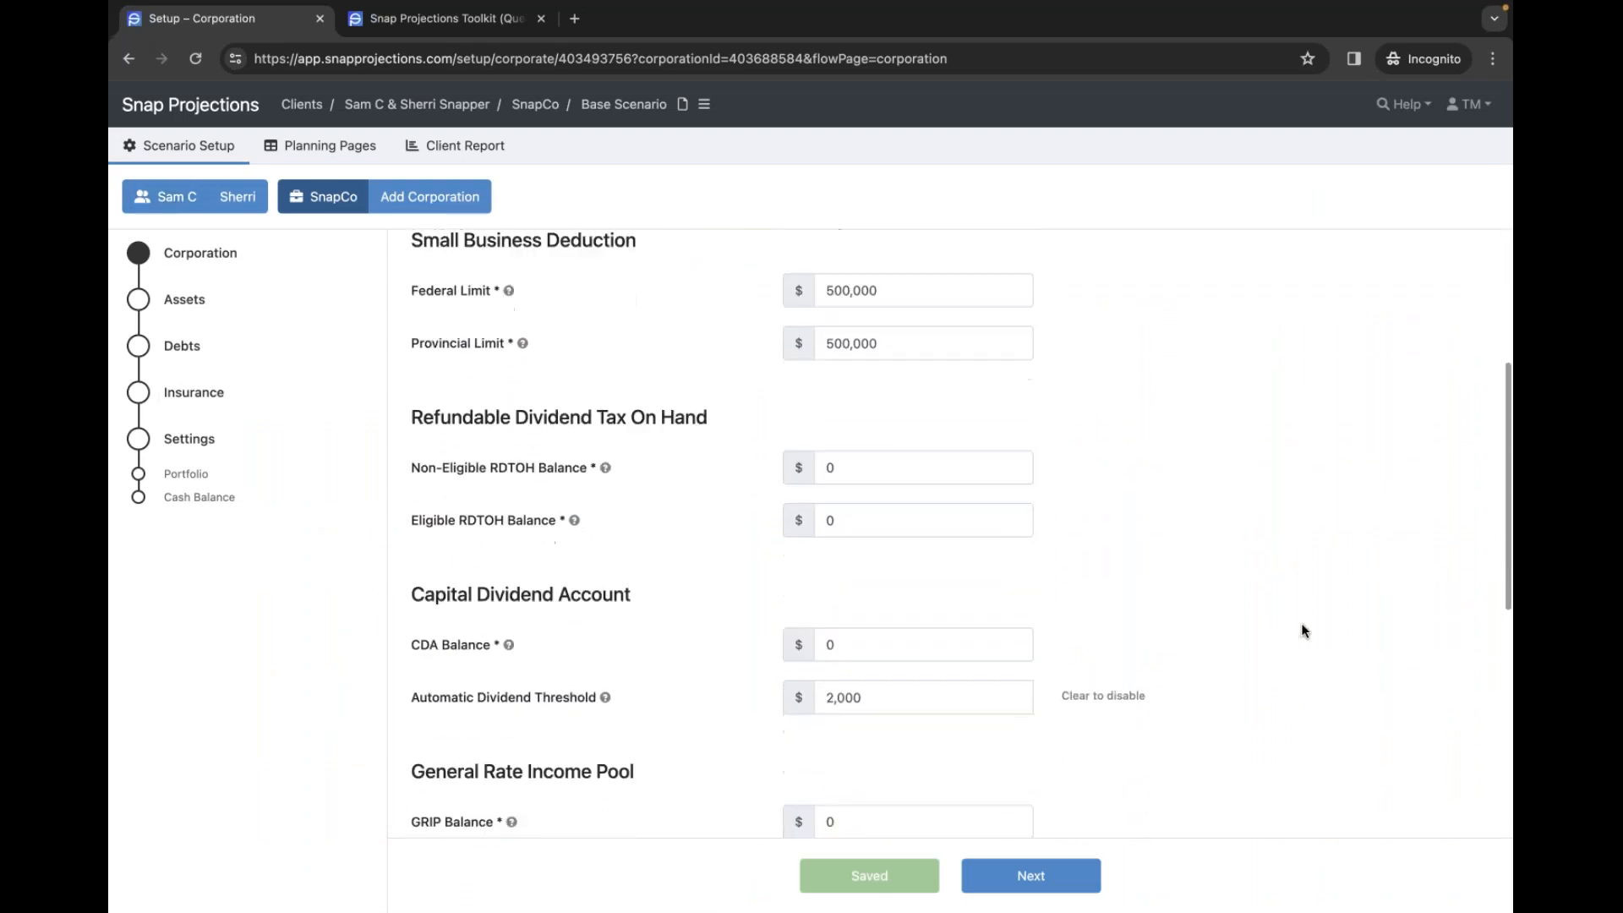
scroll(1302, 629, "down", 1)
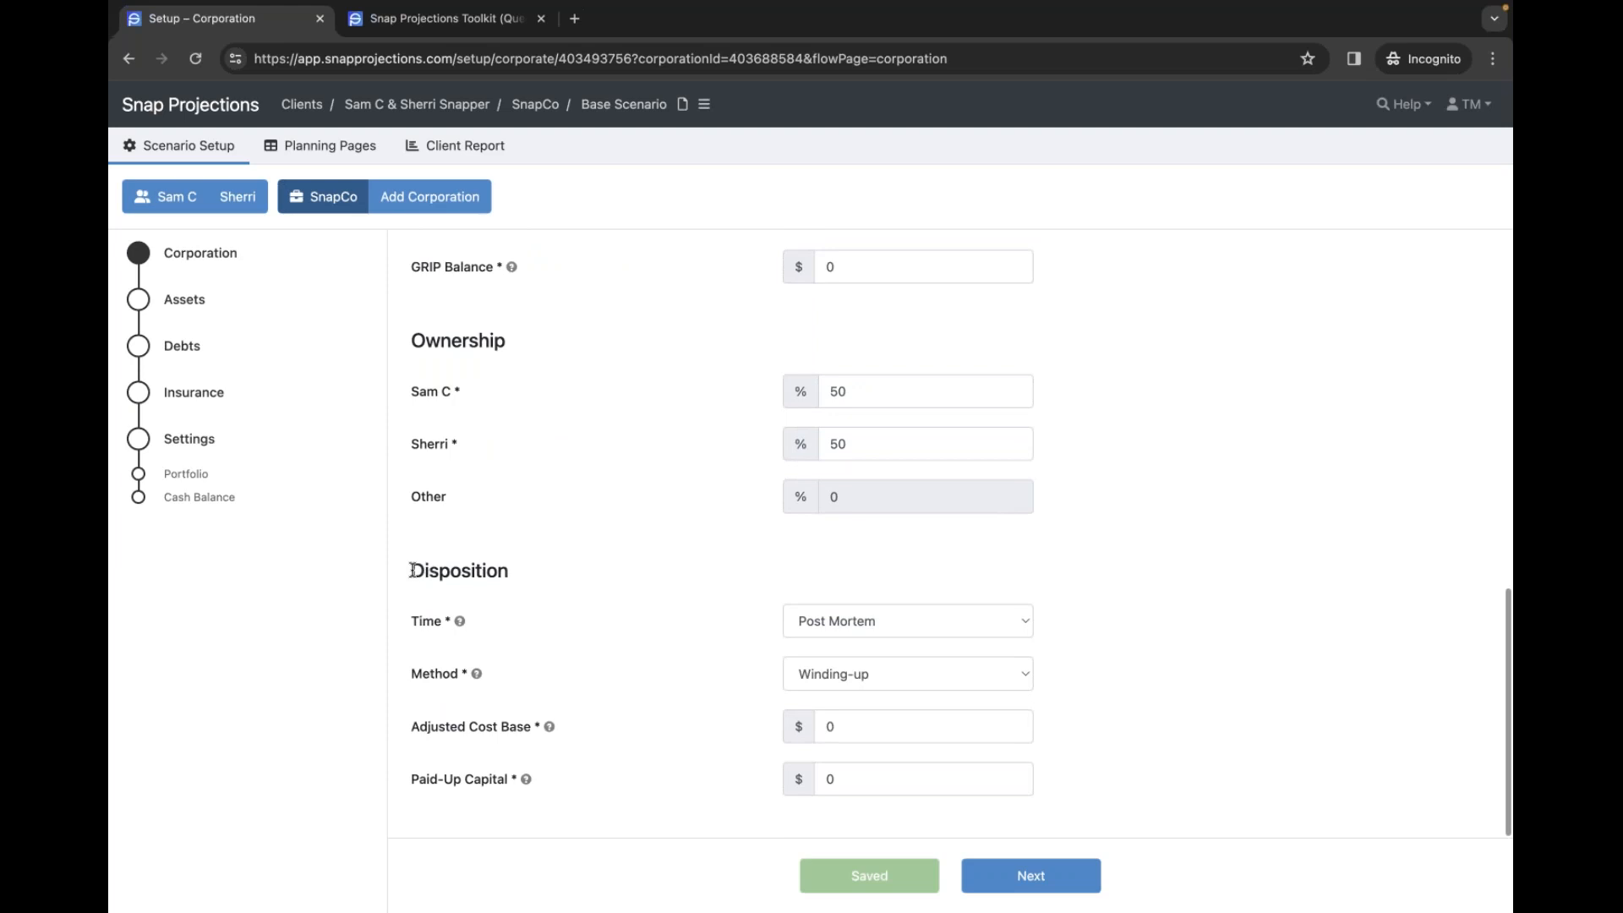
left_click(925, 623)
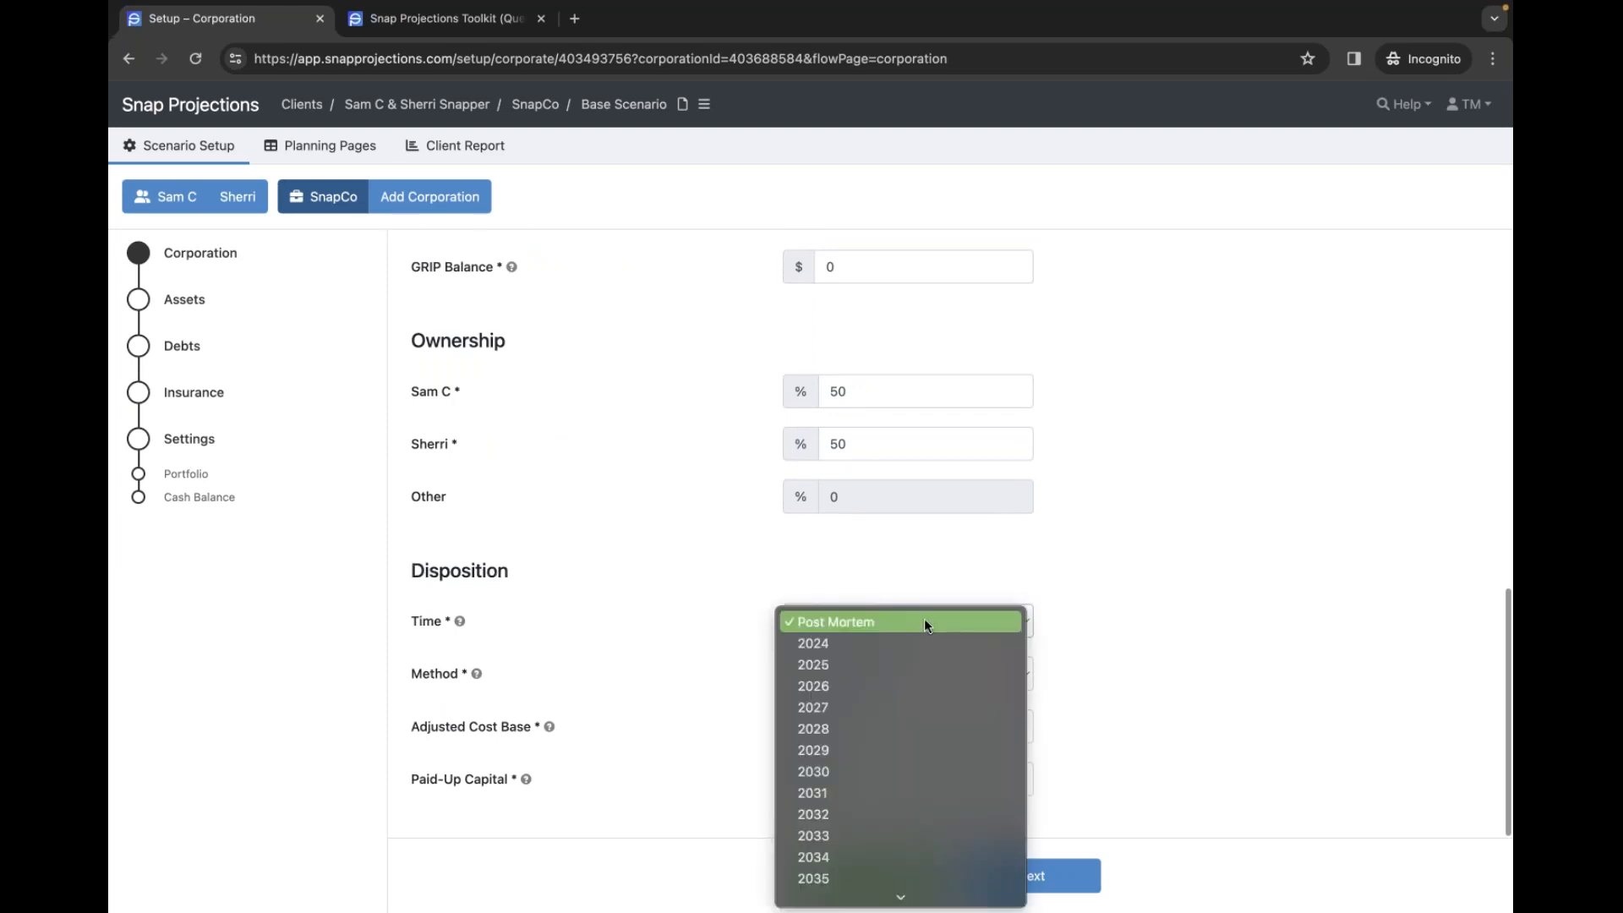
left_click(531, 580)
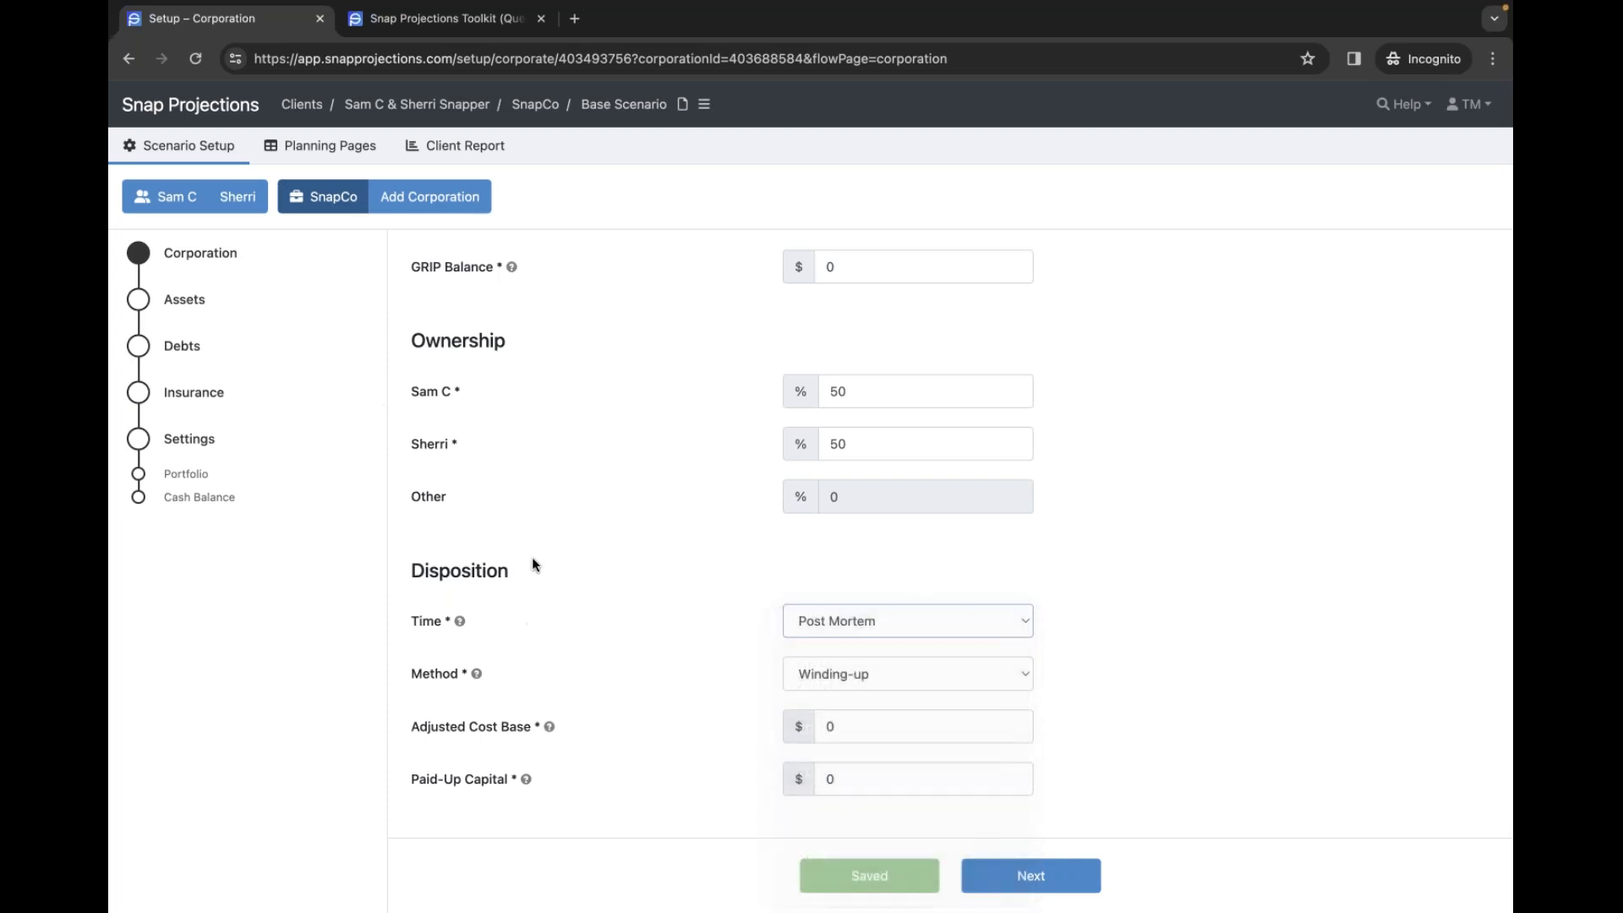
- Return to the planning table and scroll to investments reaching $0 by 2057
left_click(371, 165)
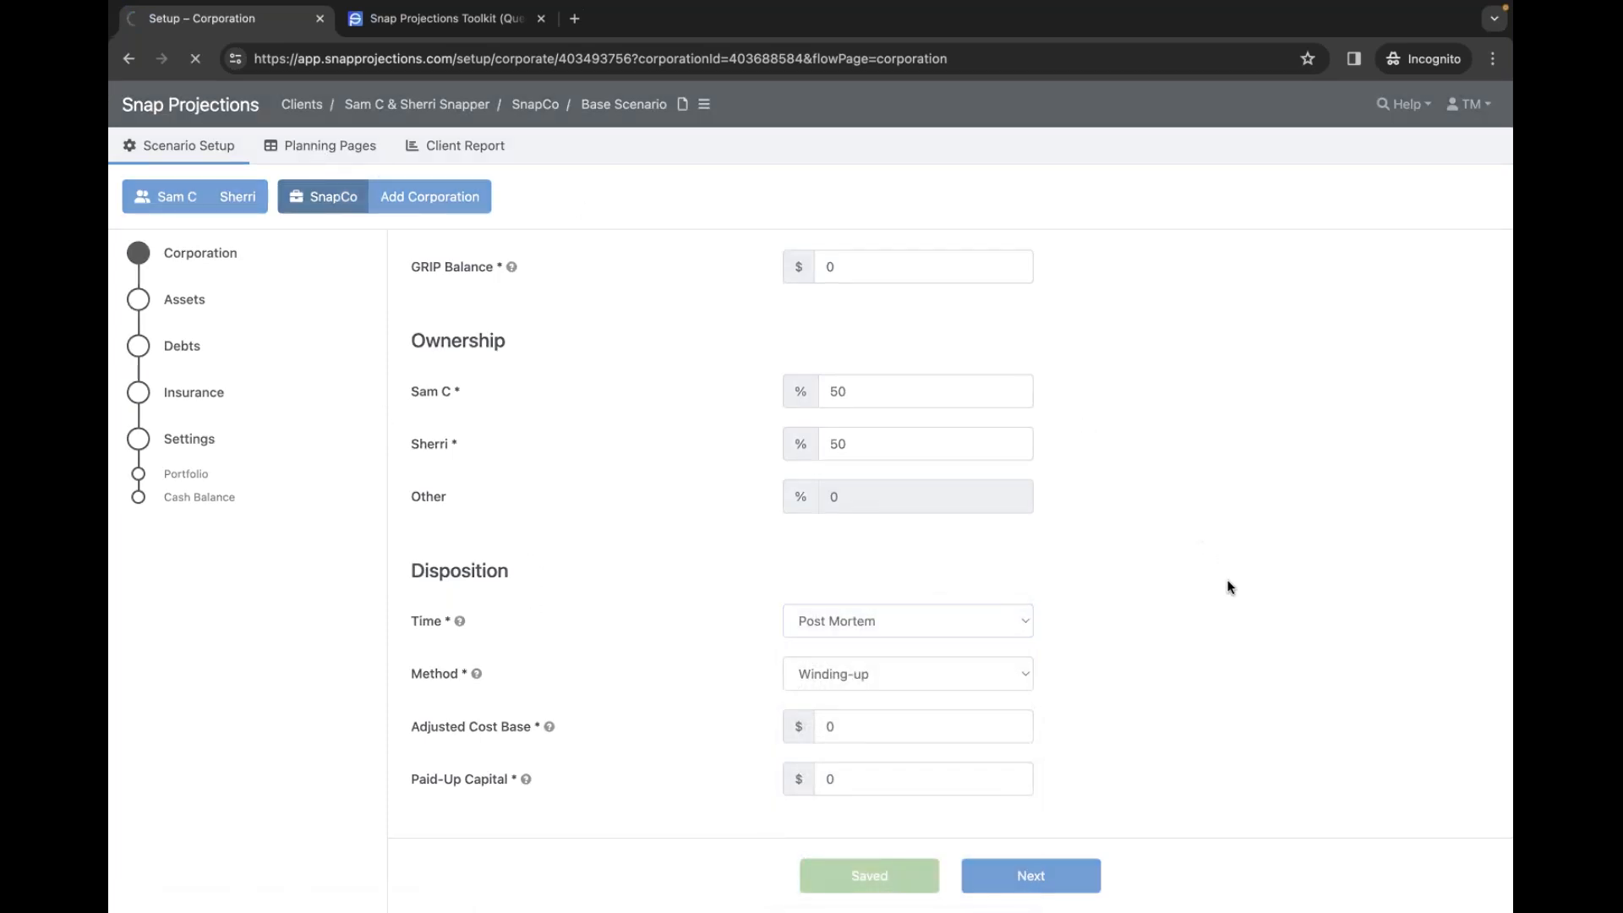
scroll(1301, 647, "down", 5)
scroll(1139, 717, "right", 1)
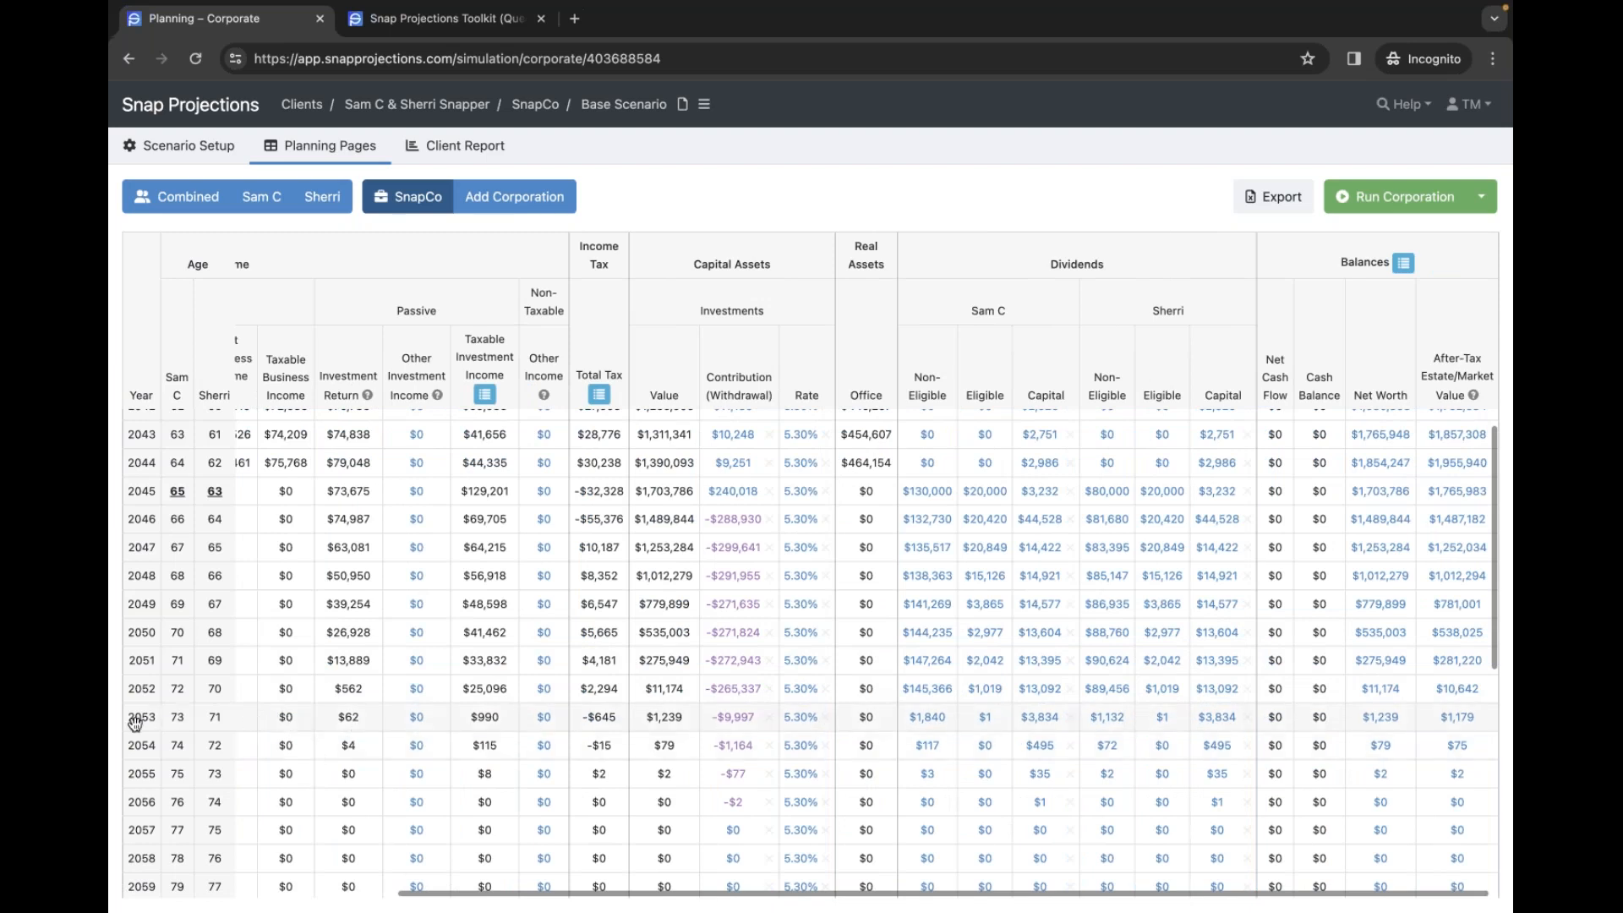
mouse_move(167, 154)
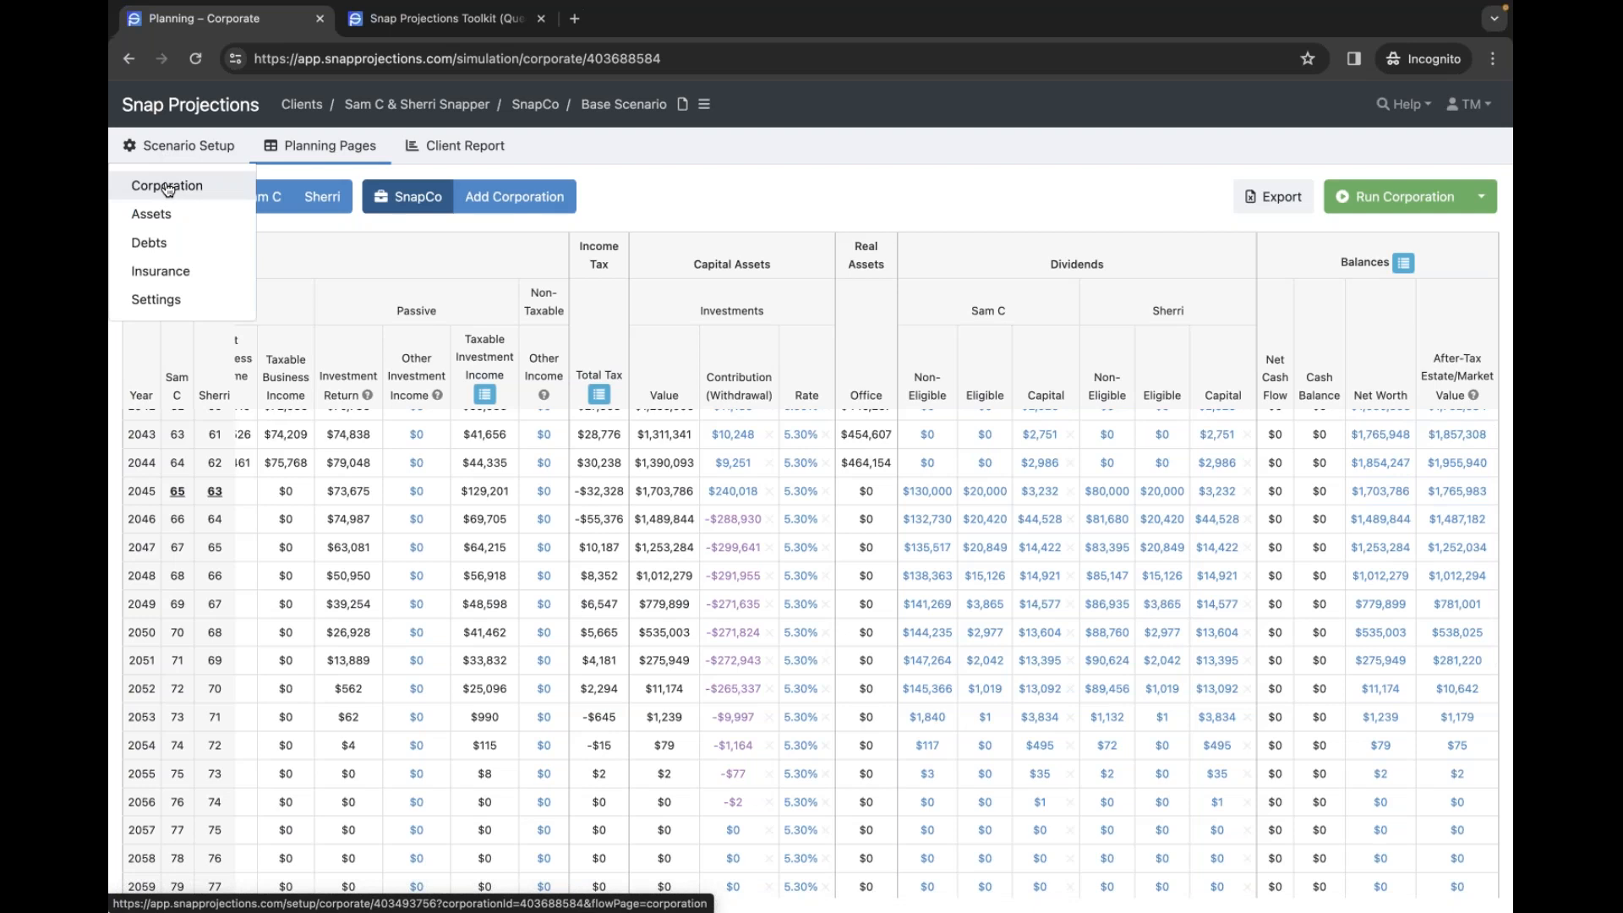
- Reopen the Corporation setup and review the Disposition time choices, leaving Post Mortem
left_click(167, 188)
scroll(1236, 596, "down", 3)
scroll(1239, 598, "down", 8)
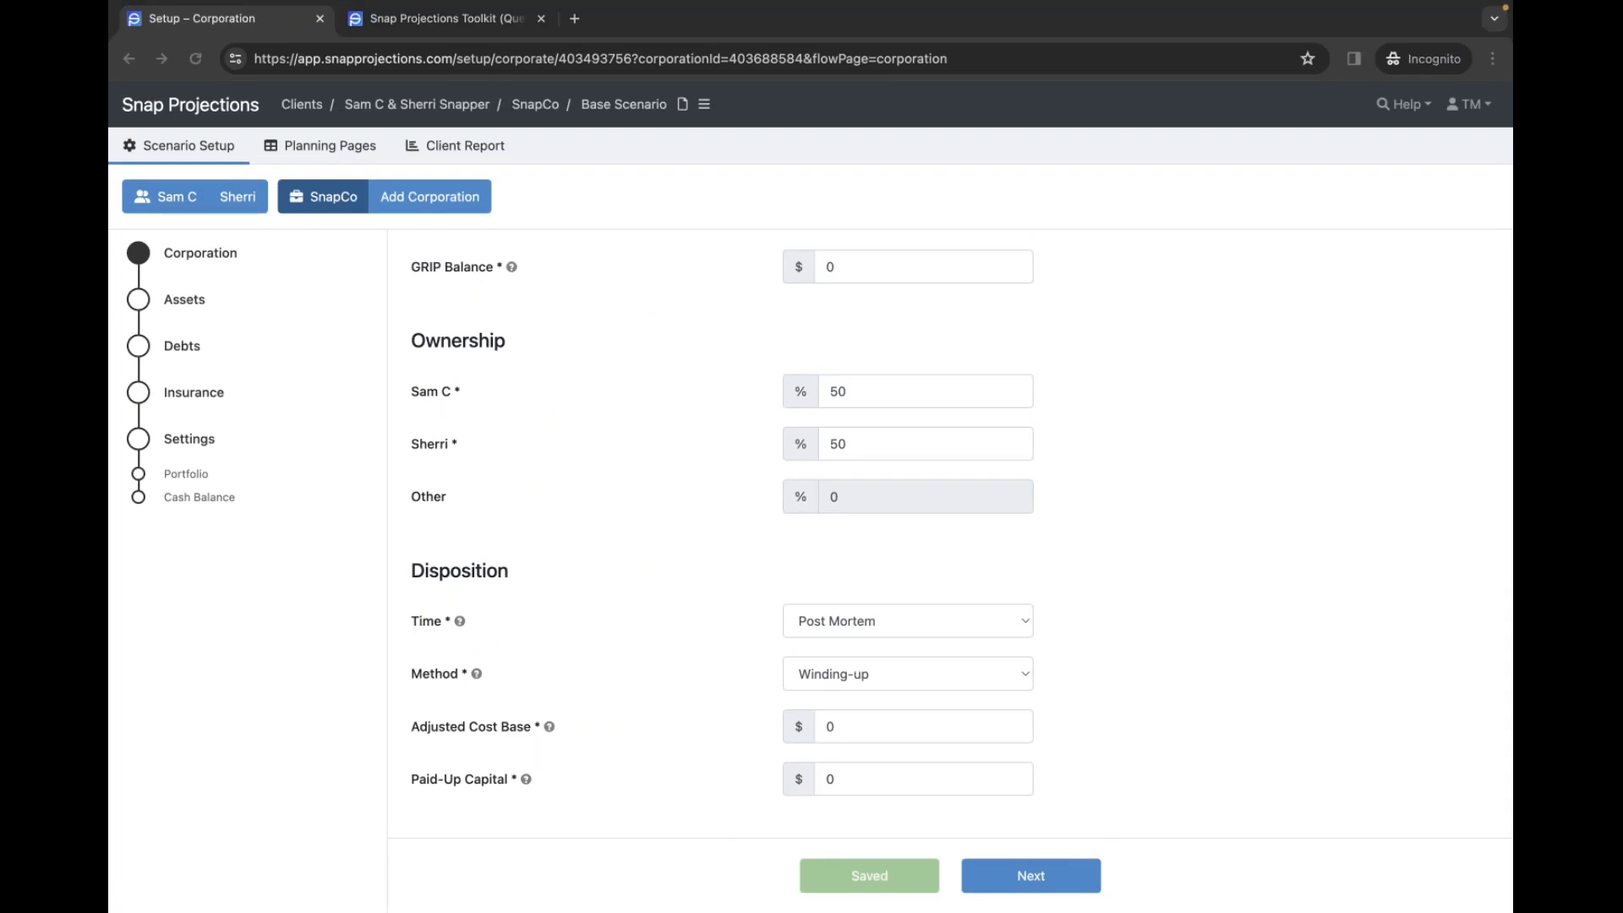
left_click(876, 623)
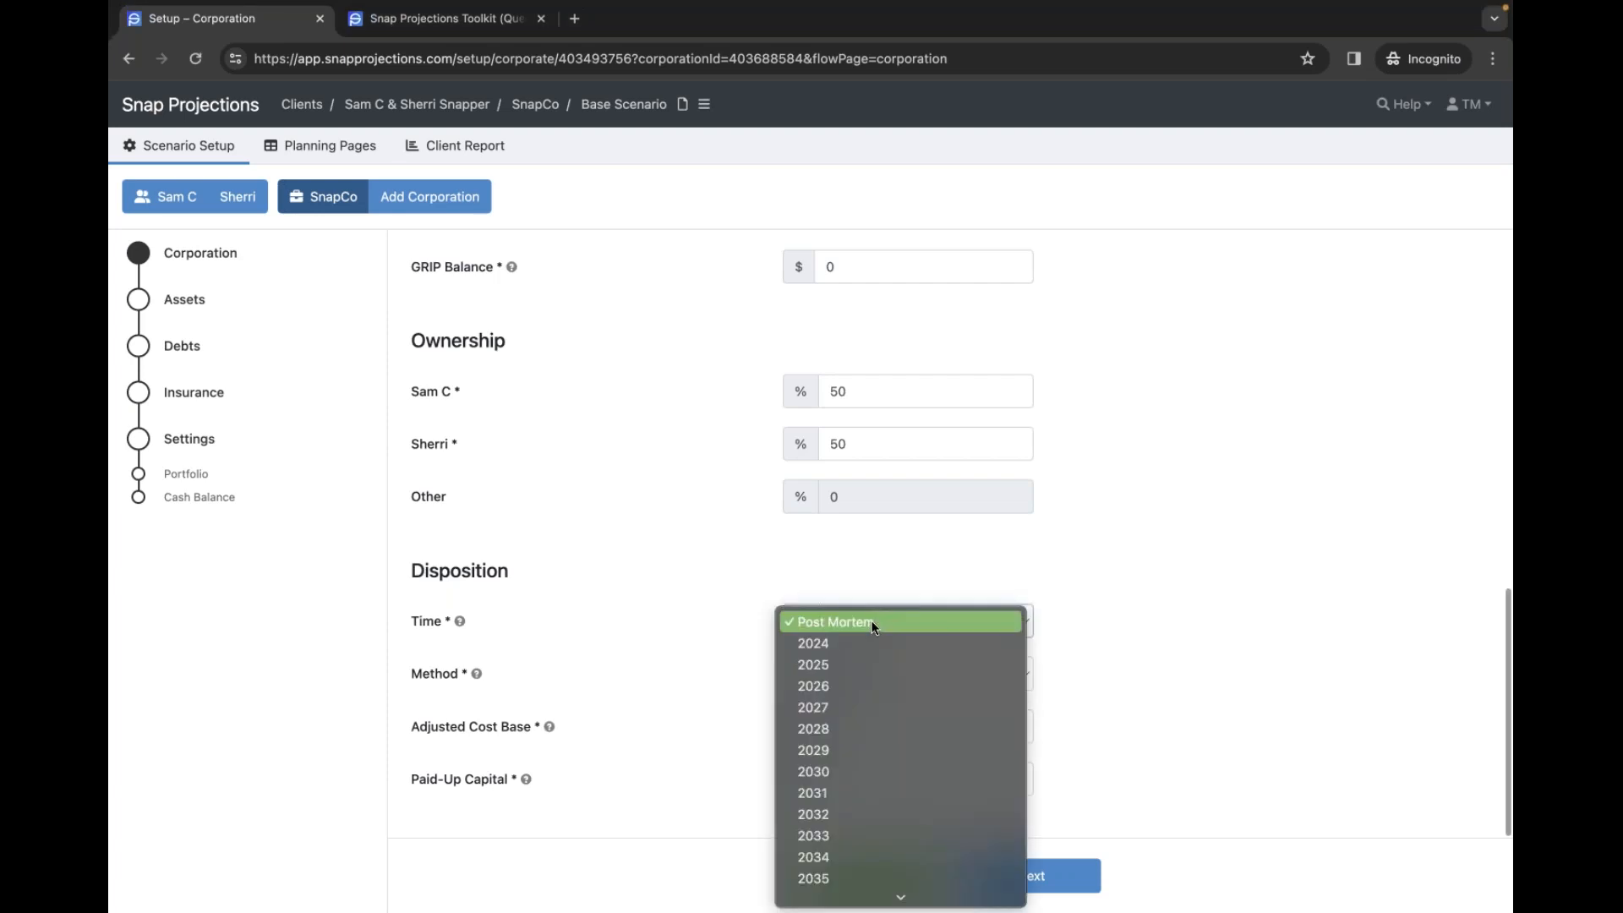
left_click(1104, 615)
scroll(944, 632, "up", 1)
scroll(541, 732, "up", 1)
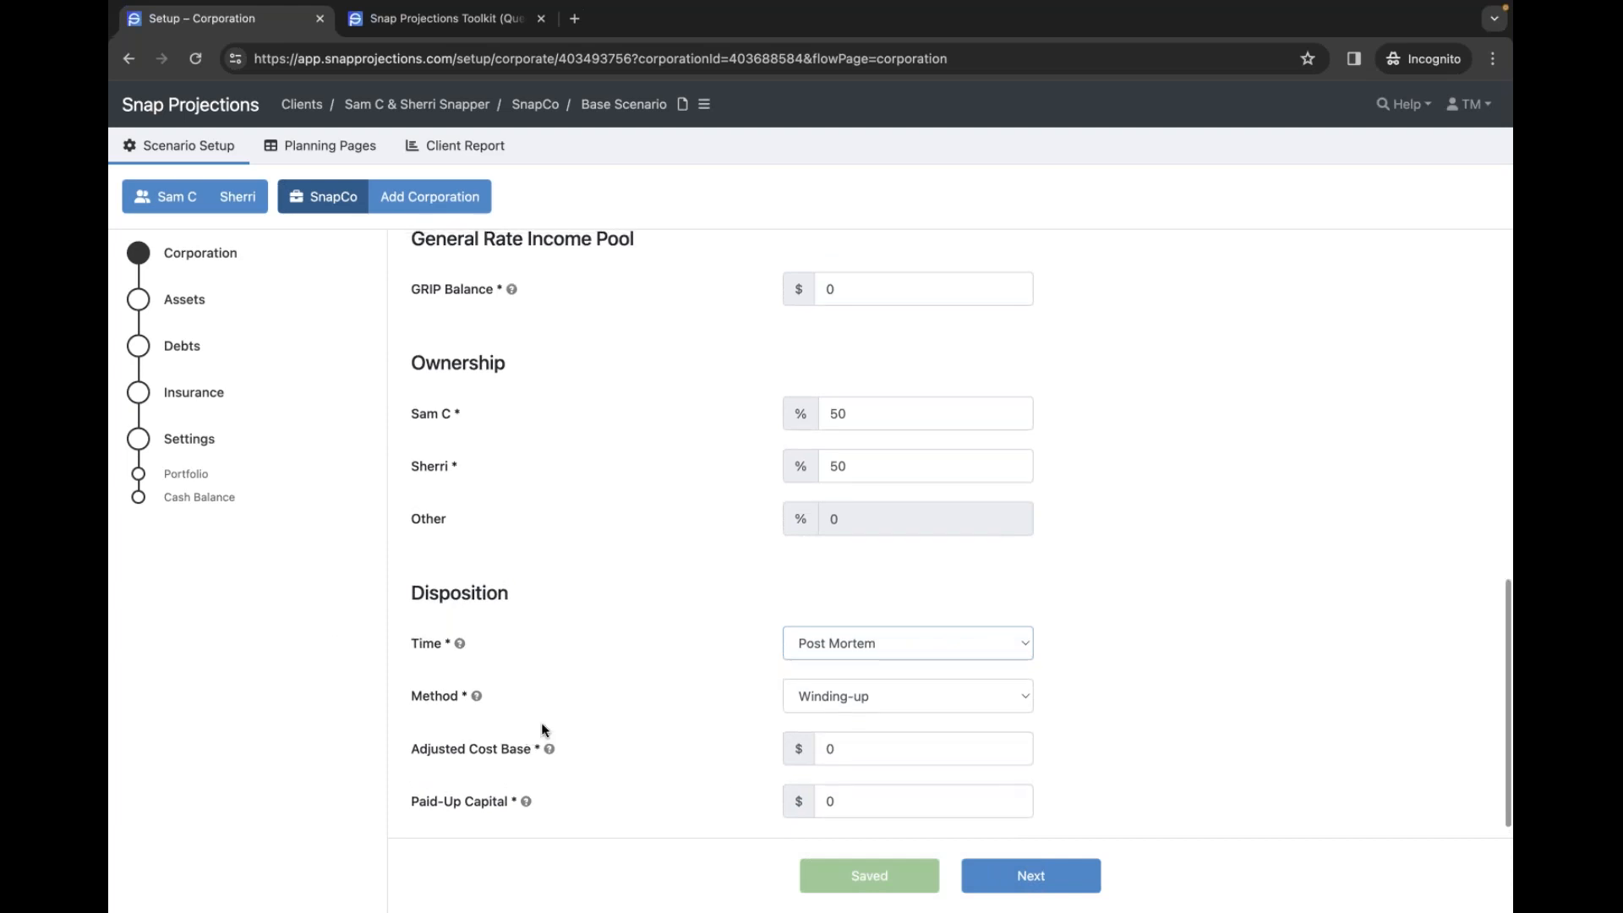
- Set SnapCo's disposition to winding-up in 2052, save it, and return to Planning Pages
left_click(974, 651)
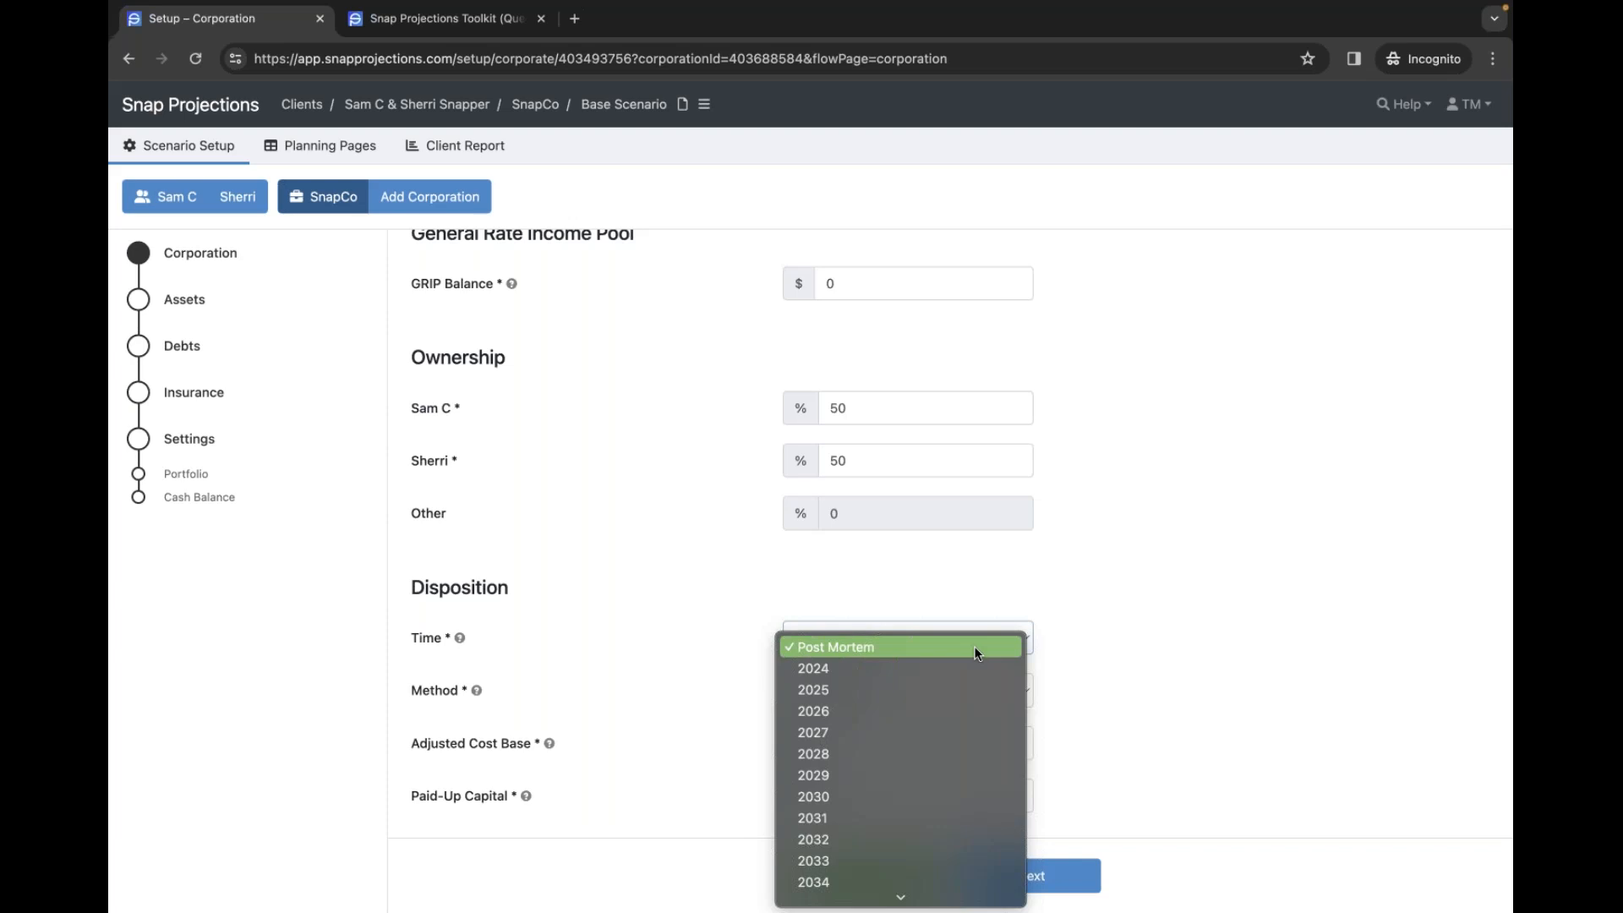
scroll(957, 713, "down", 3)
scroll(959, 721, "down", 6)
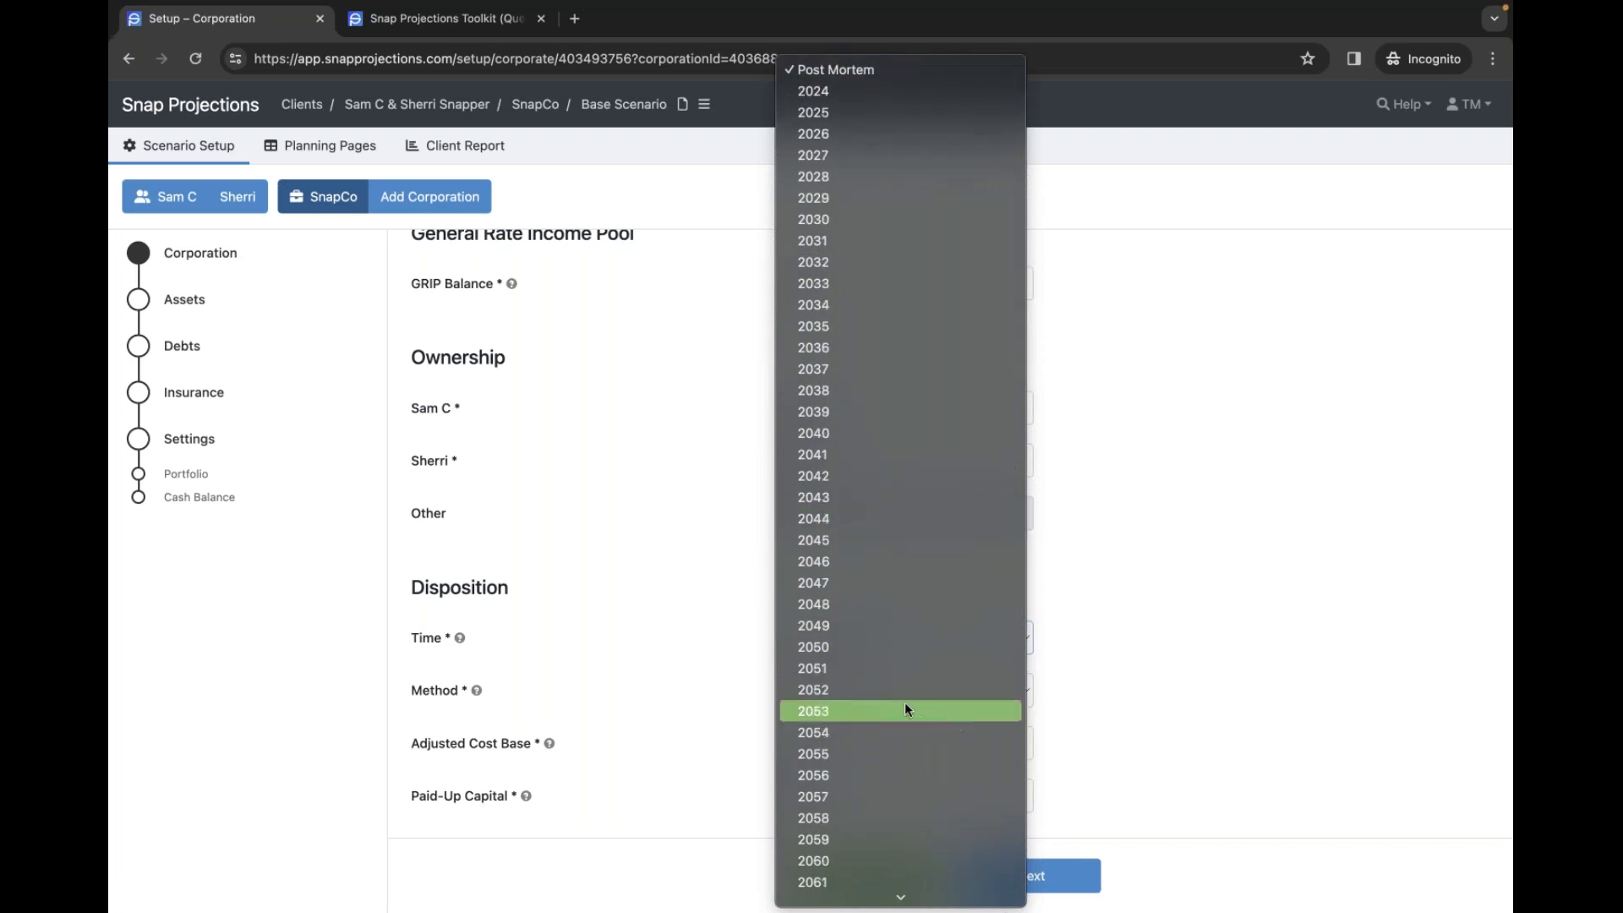
left_click(819, 692)
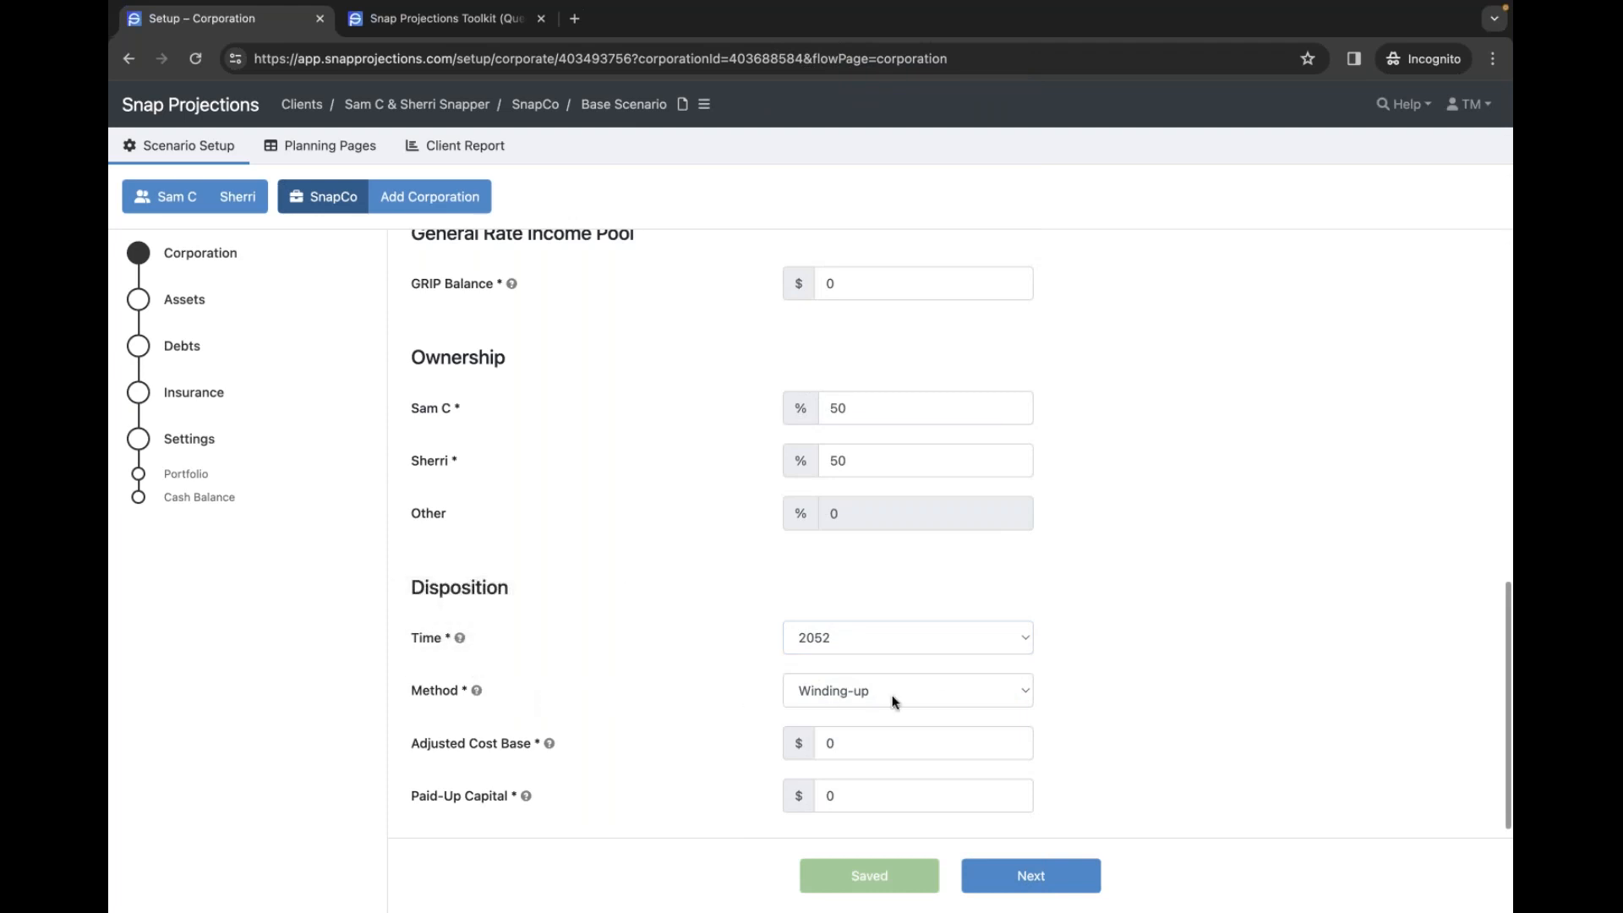
left_click(933, 698)
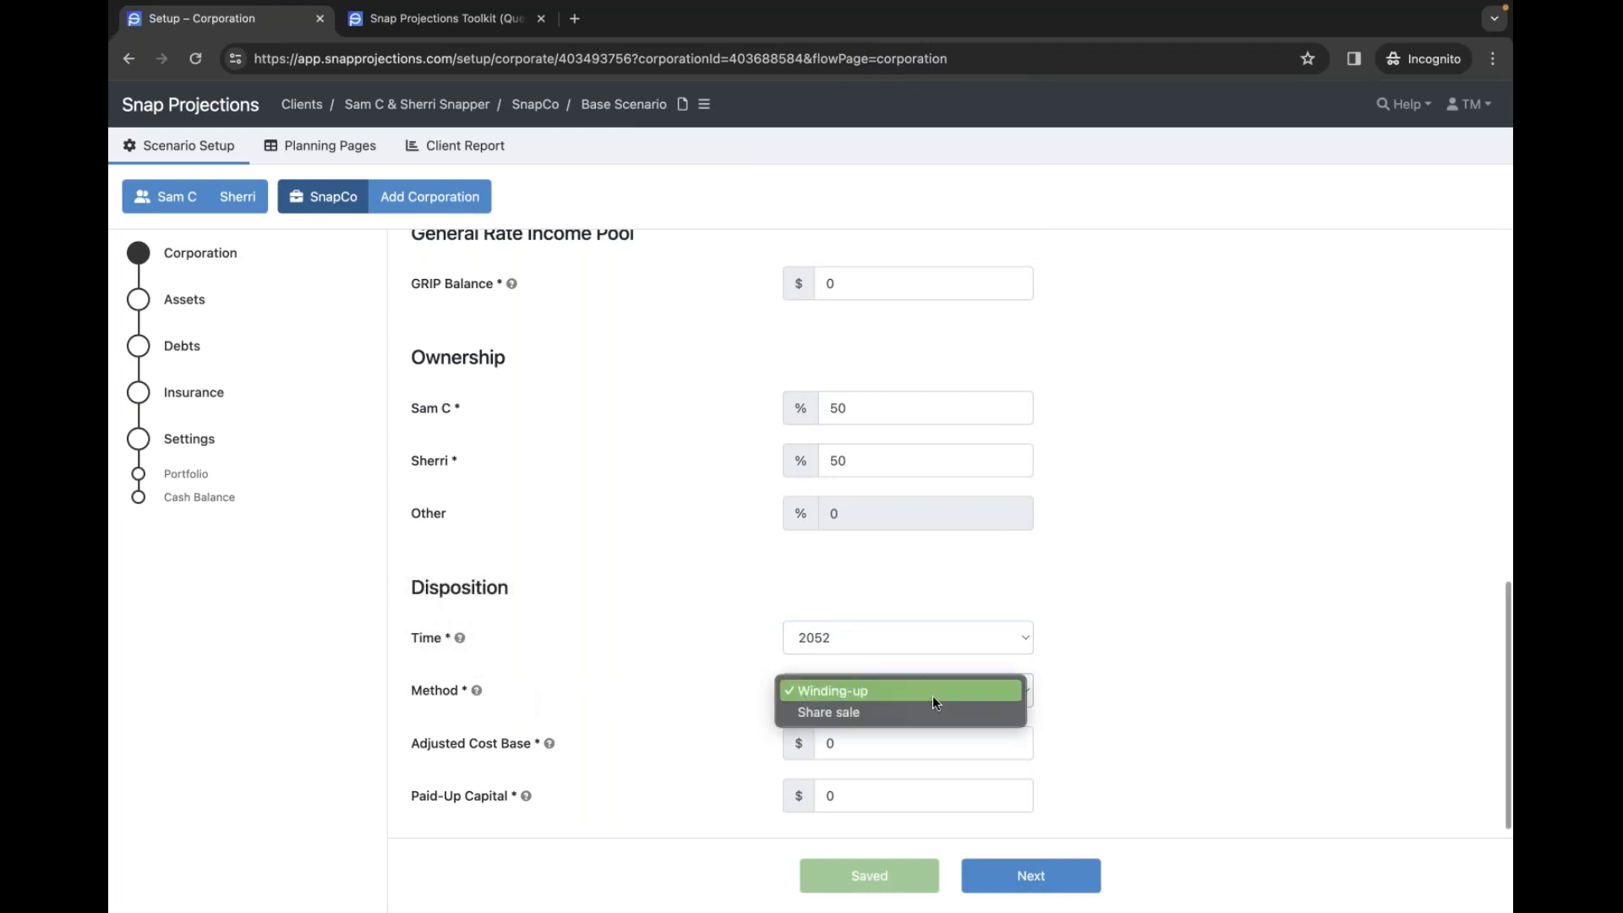
left_click(1110, 694)
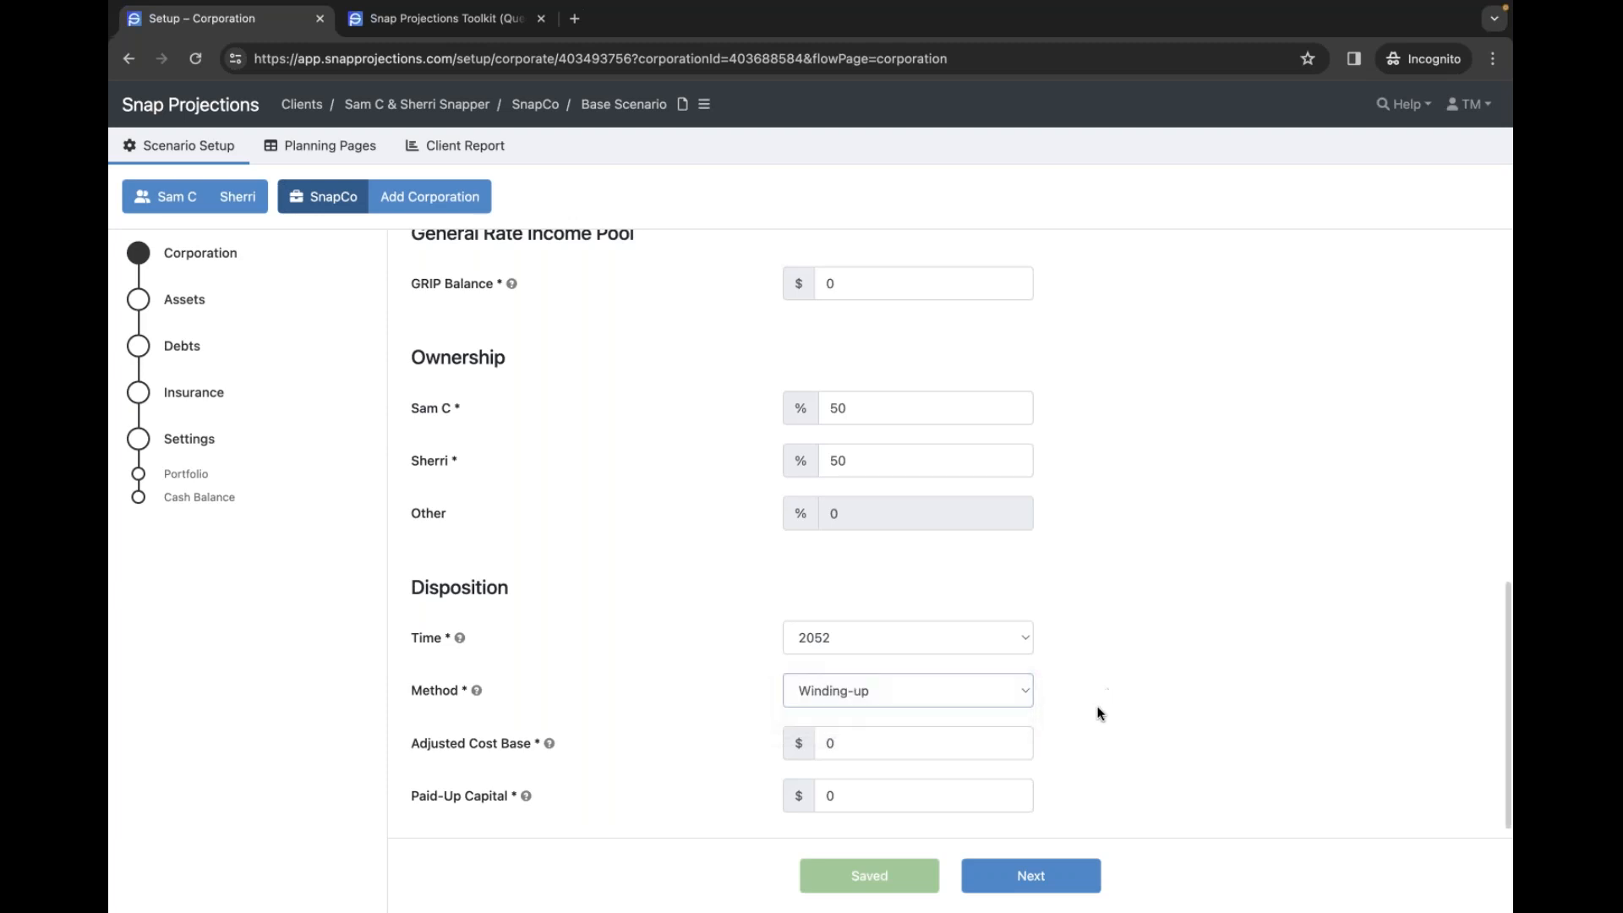
scroll(1086, 740, "down", 1)
mouse_move(548, 727)
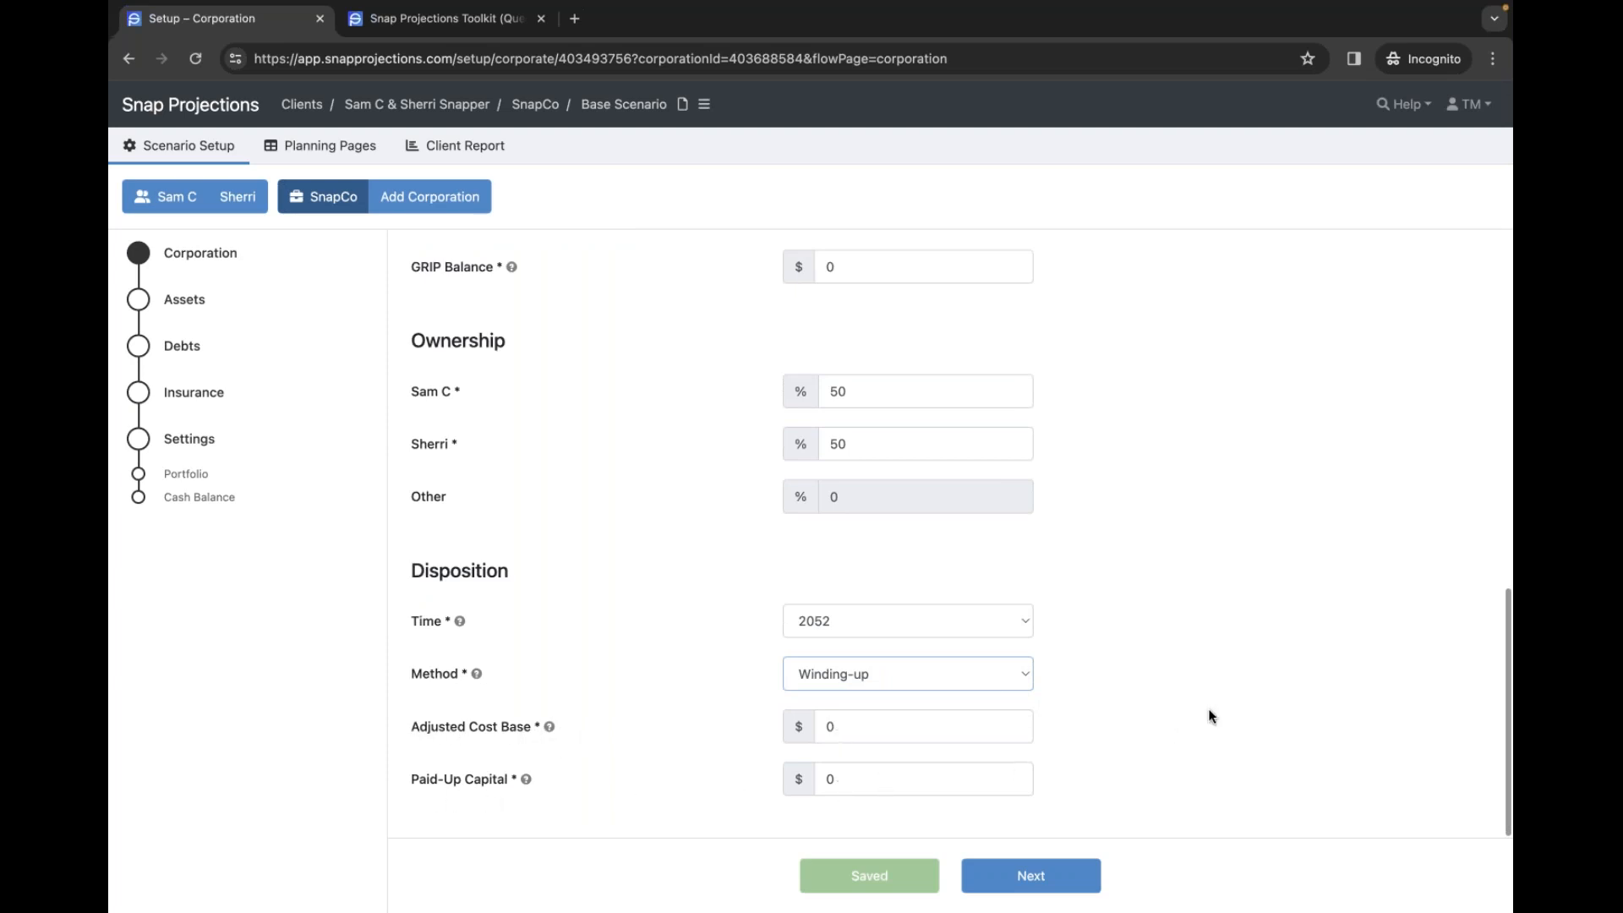
left_click(1155, 670)
mouse_move(477, 682)
left_click(324, 157)
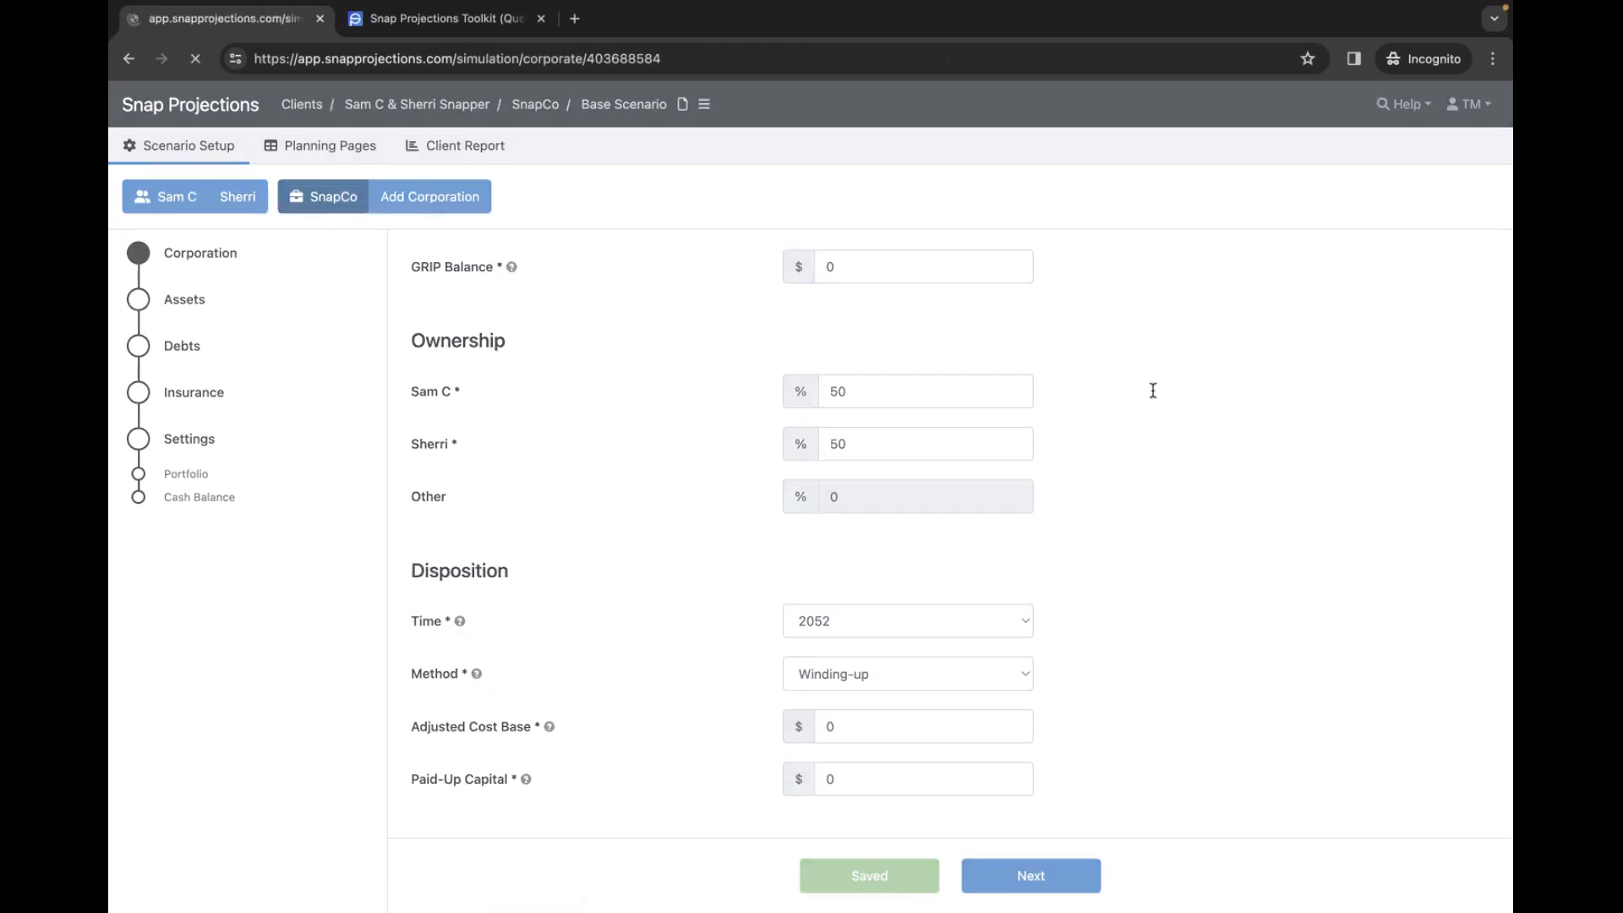
- Review the SnapCo table's 2052 row: $11,174 investments and $145,322 non-eligible dividends
scroll(1220, 533, "down", 2)
scroll(1266, 528, "right", 5)
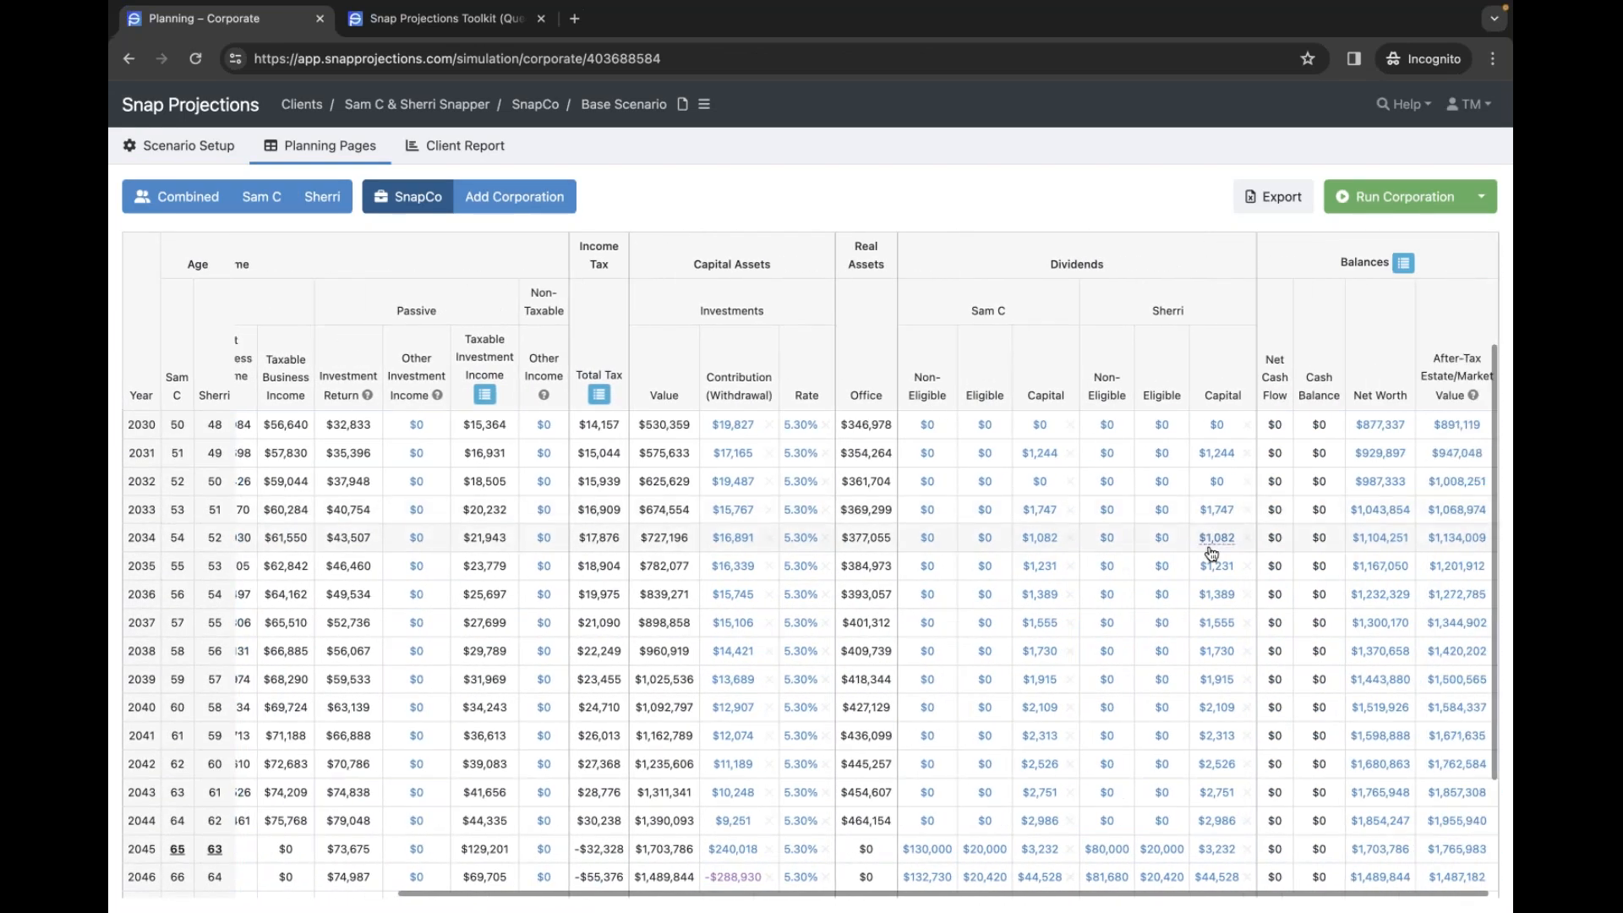
scroll(1217, 541, "down", 3)
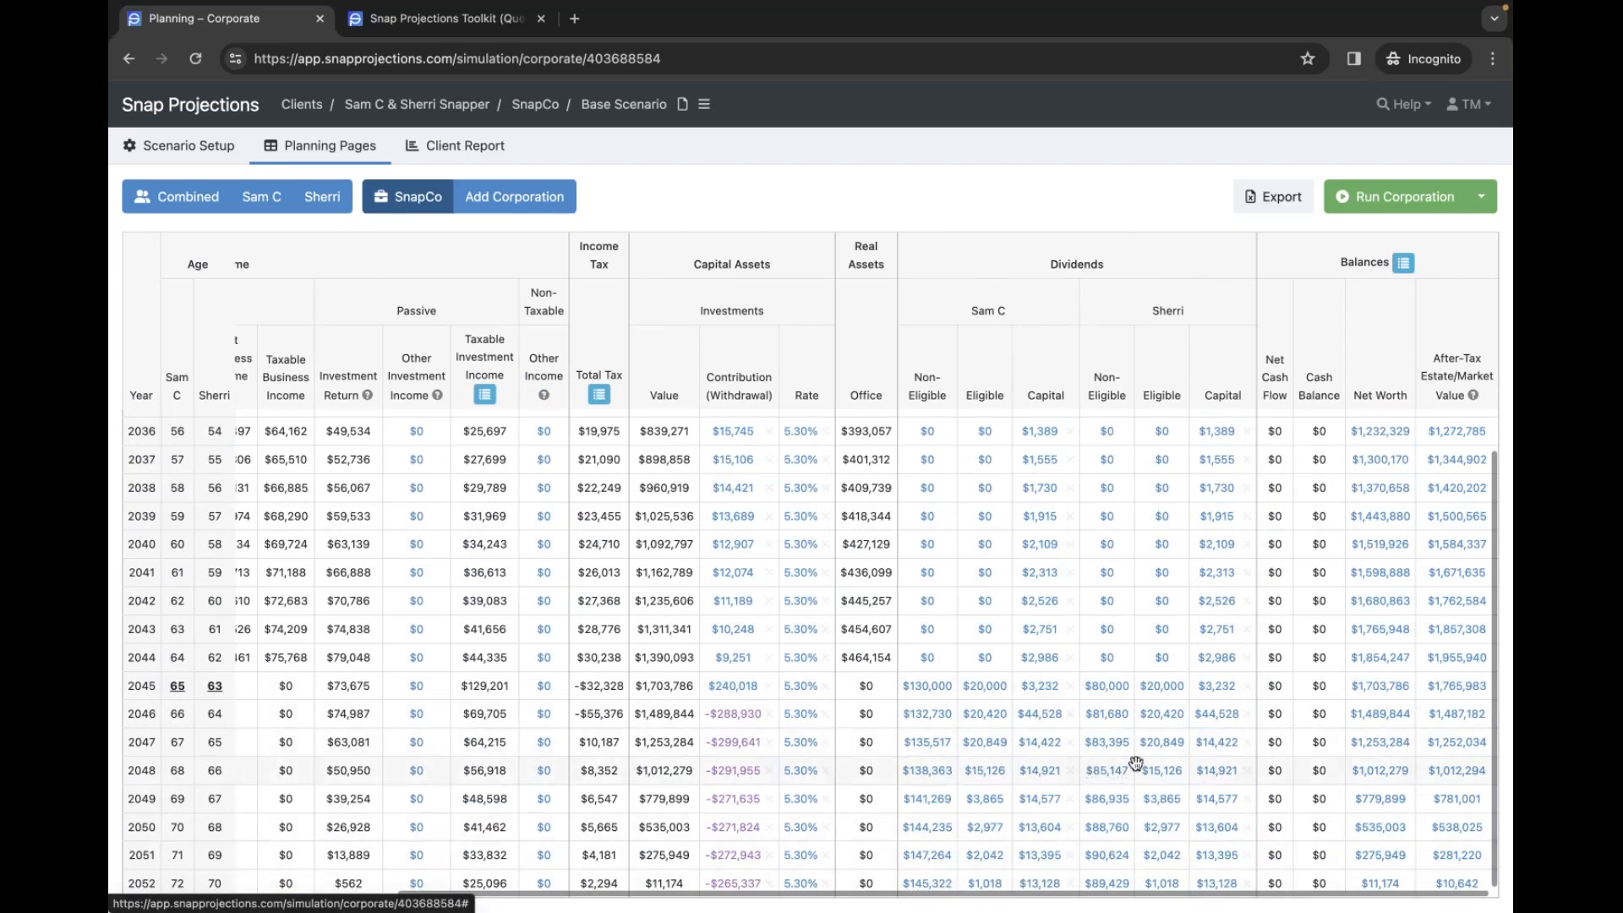
scroll(1023, 701, "up", 3)
scroll(1023, 697, "down", 3)
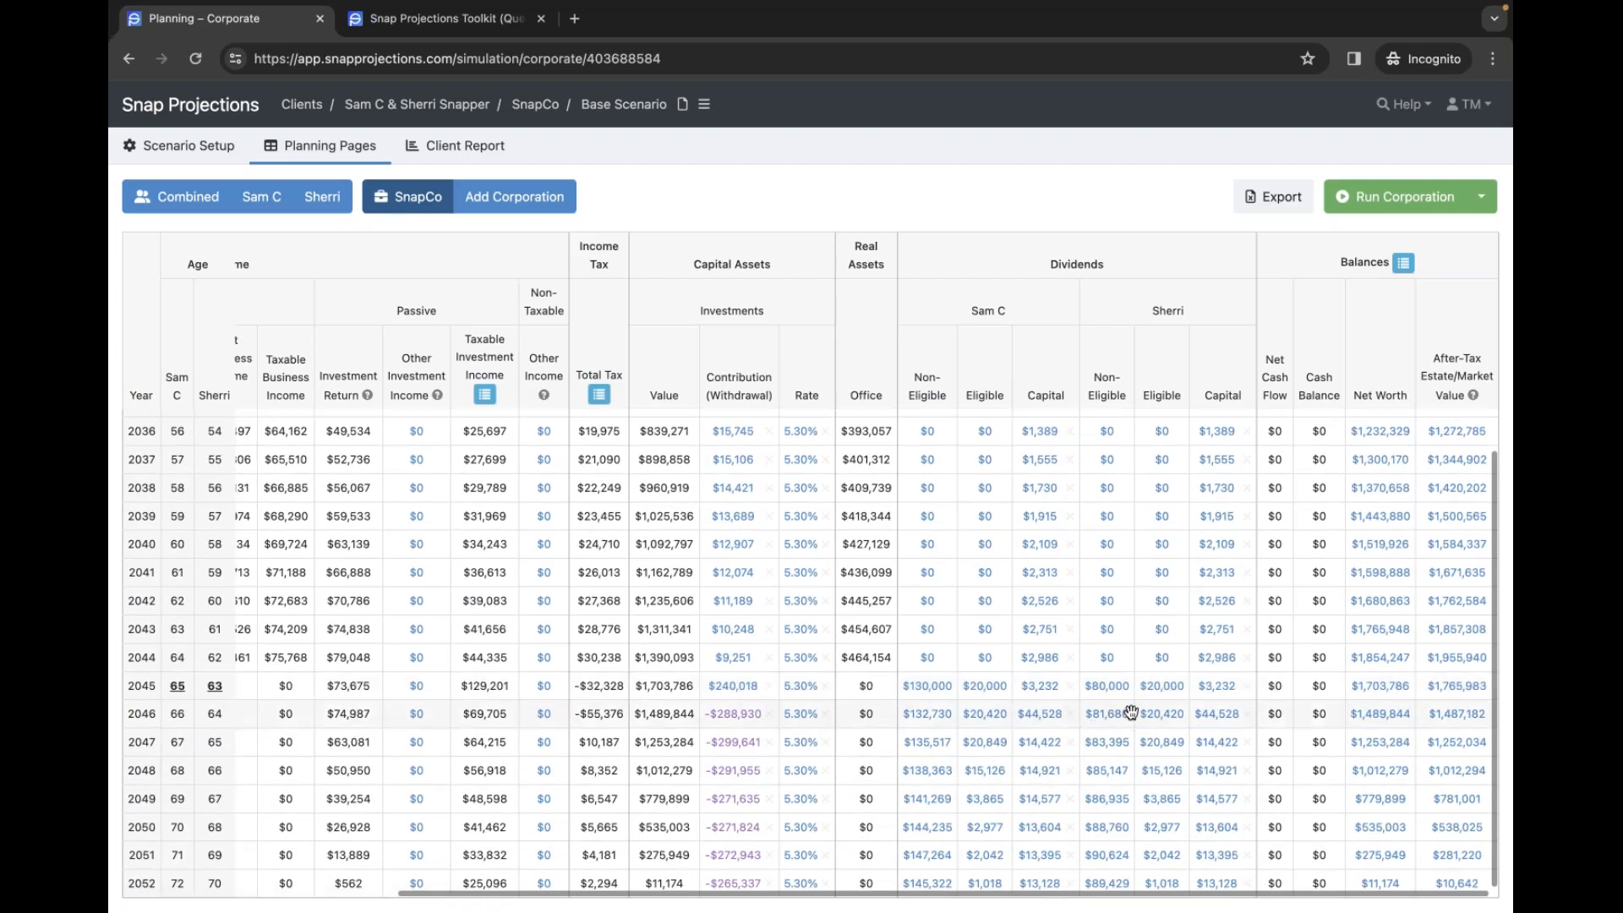
scroll(1116, 715, "left", 5)
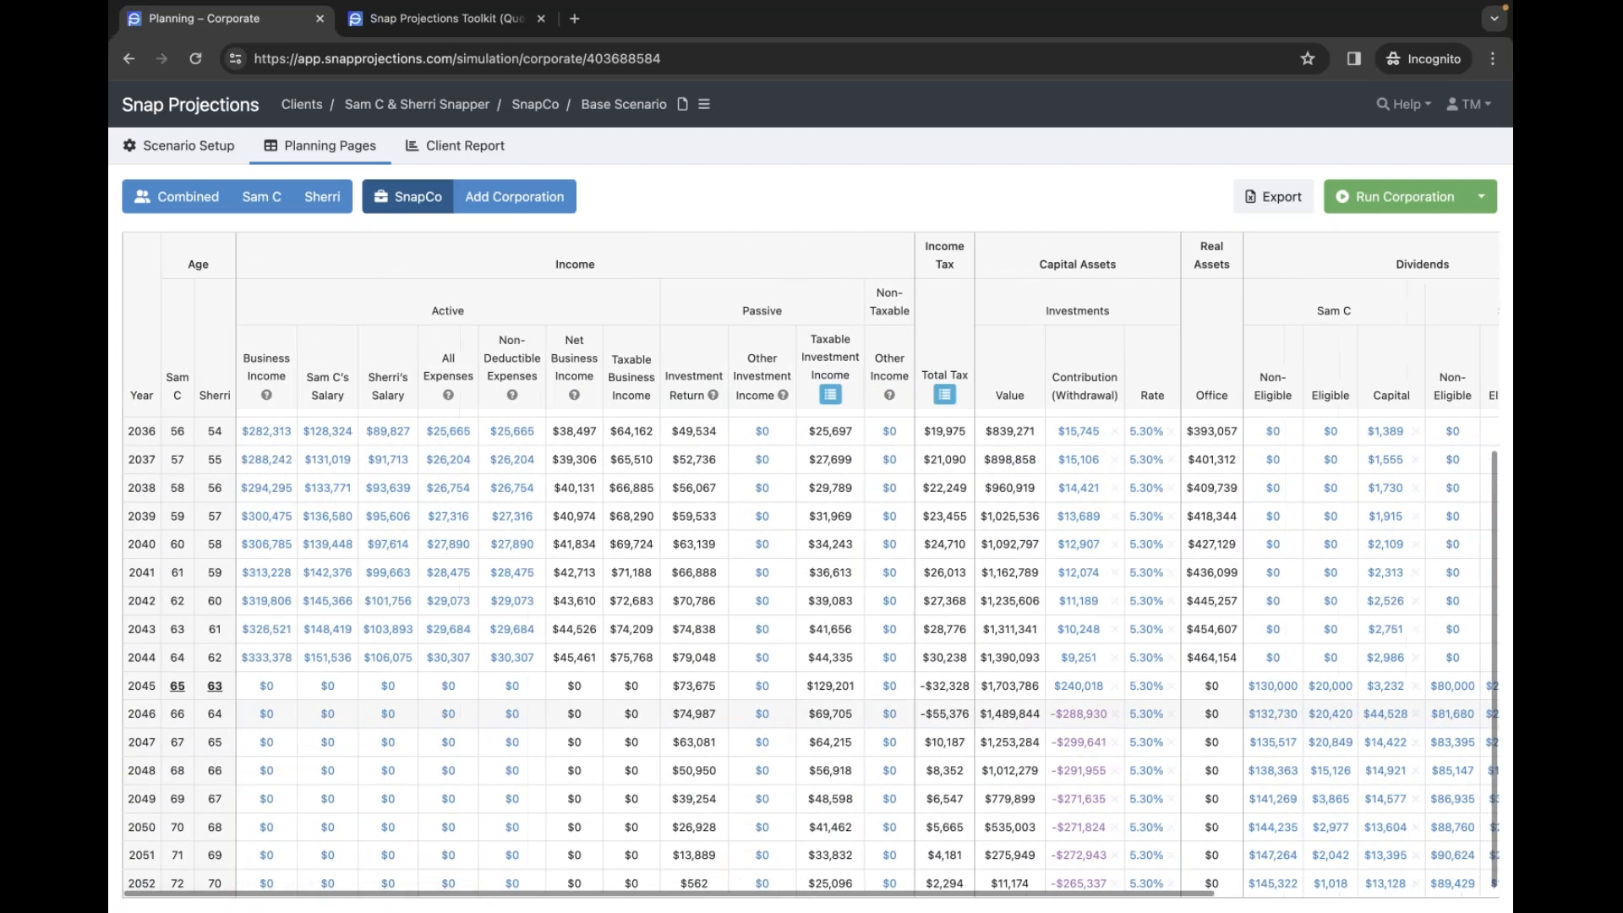
- Show the Combined household table, with $596,225 corporate value and $170,000 distributions in 2024
left_click(188, 197)
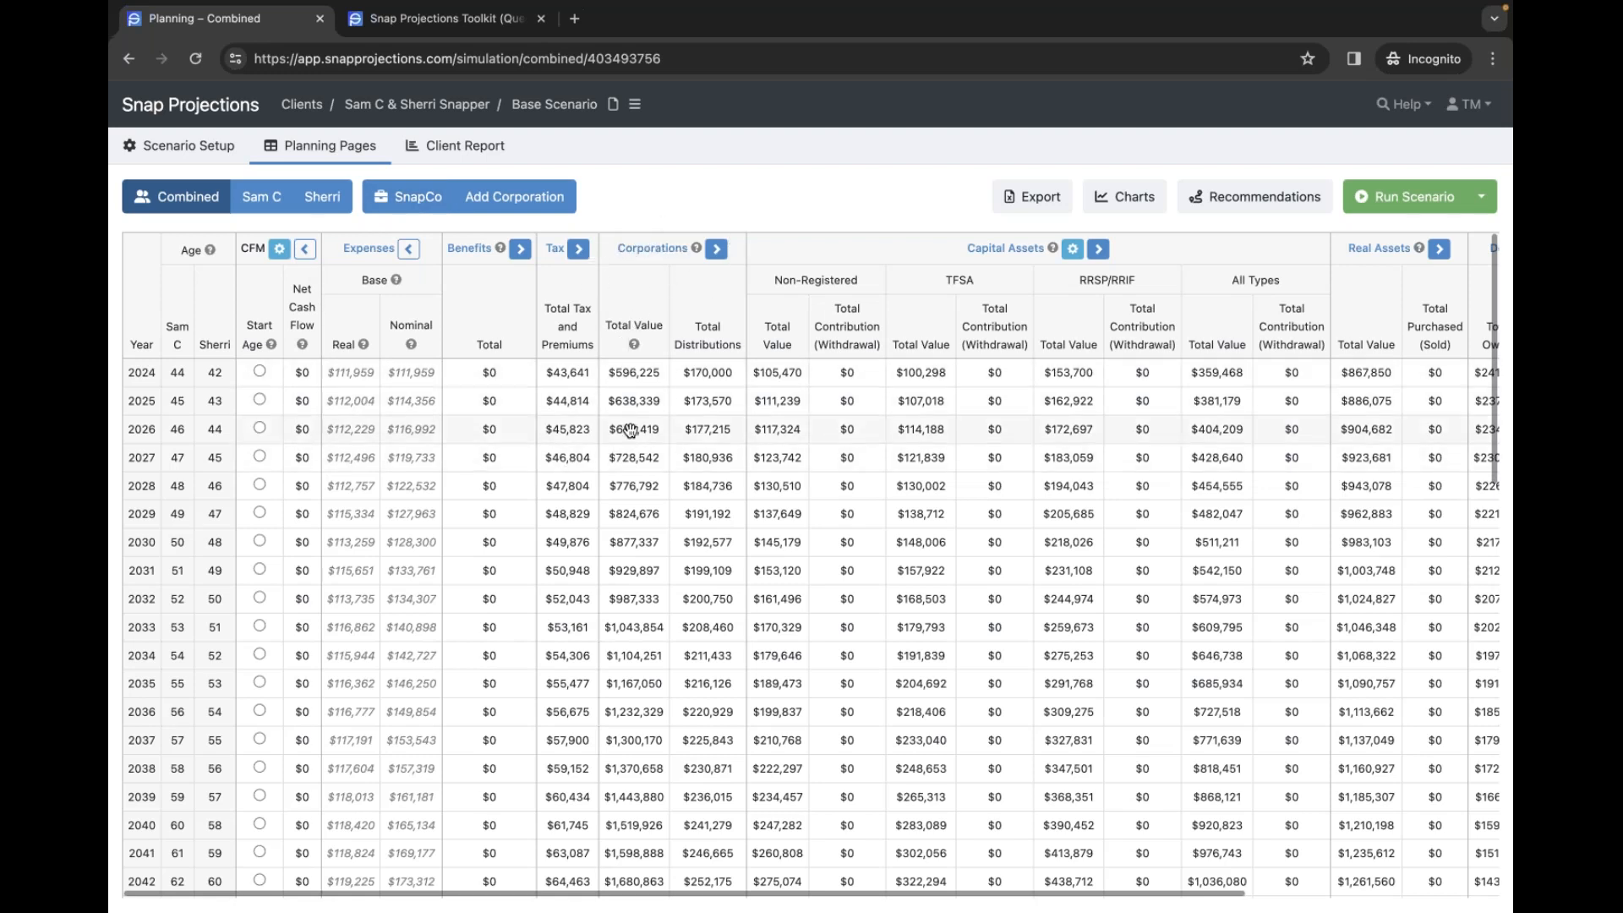
scroll(638, 516, "down", 1)
scroll(638, 515, "up", 1)
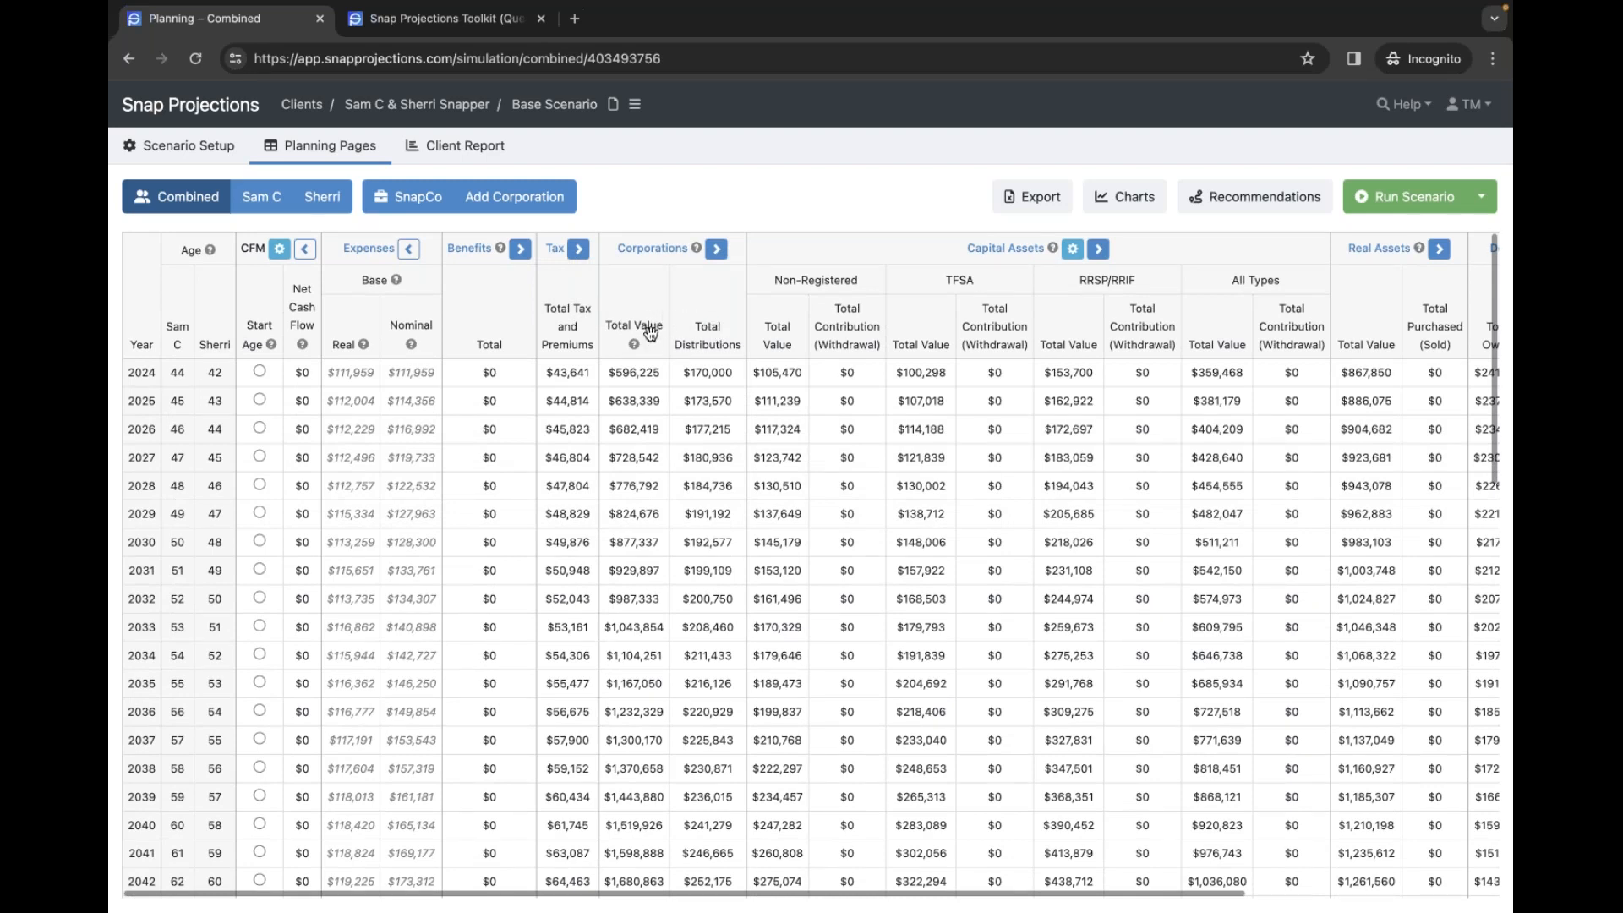
- Expand the Corporations columns and review the 2045-onward years, where corporate value falls from $1,703,786 to $0 by 2052
left_click(717, 251)
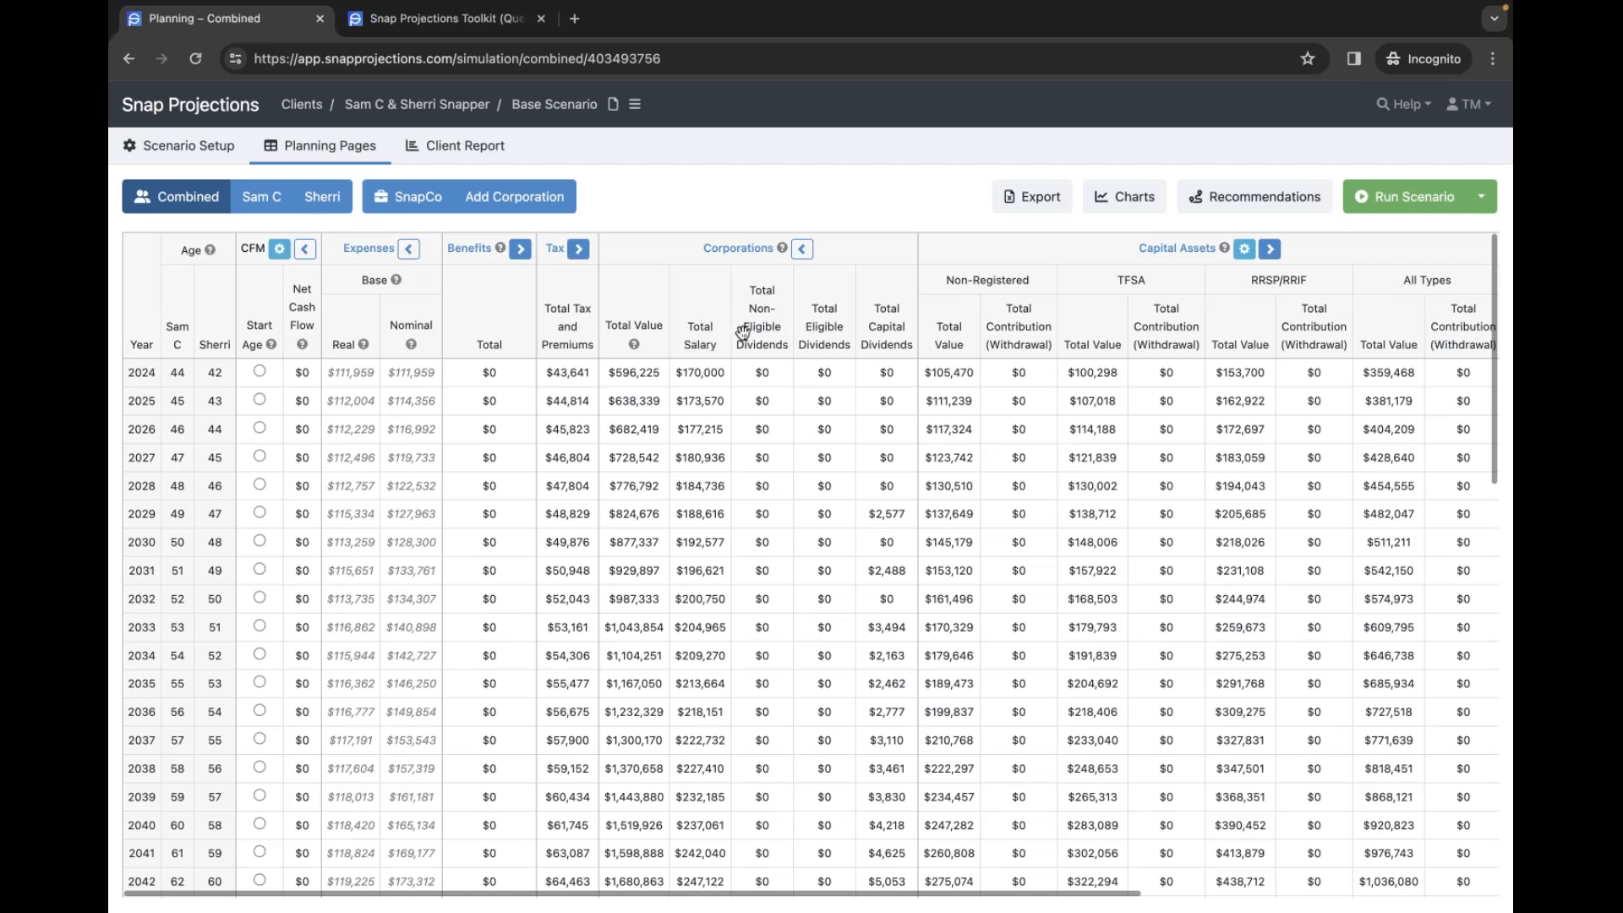
scroll(883, 463, "down", 1)
scroll(883, 464, "down", 5)
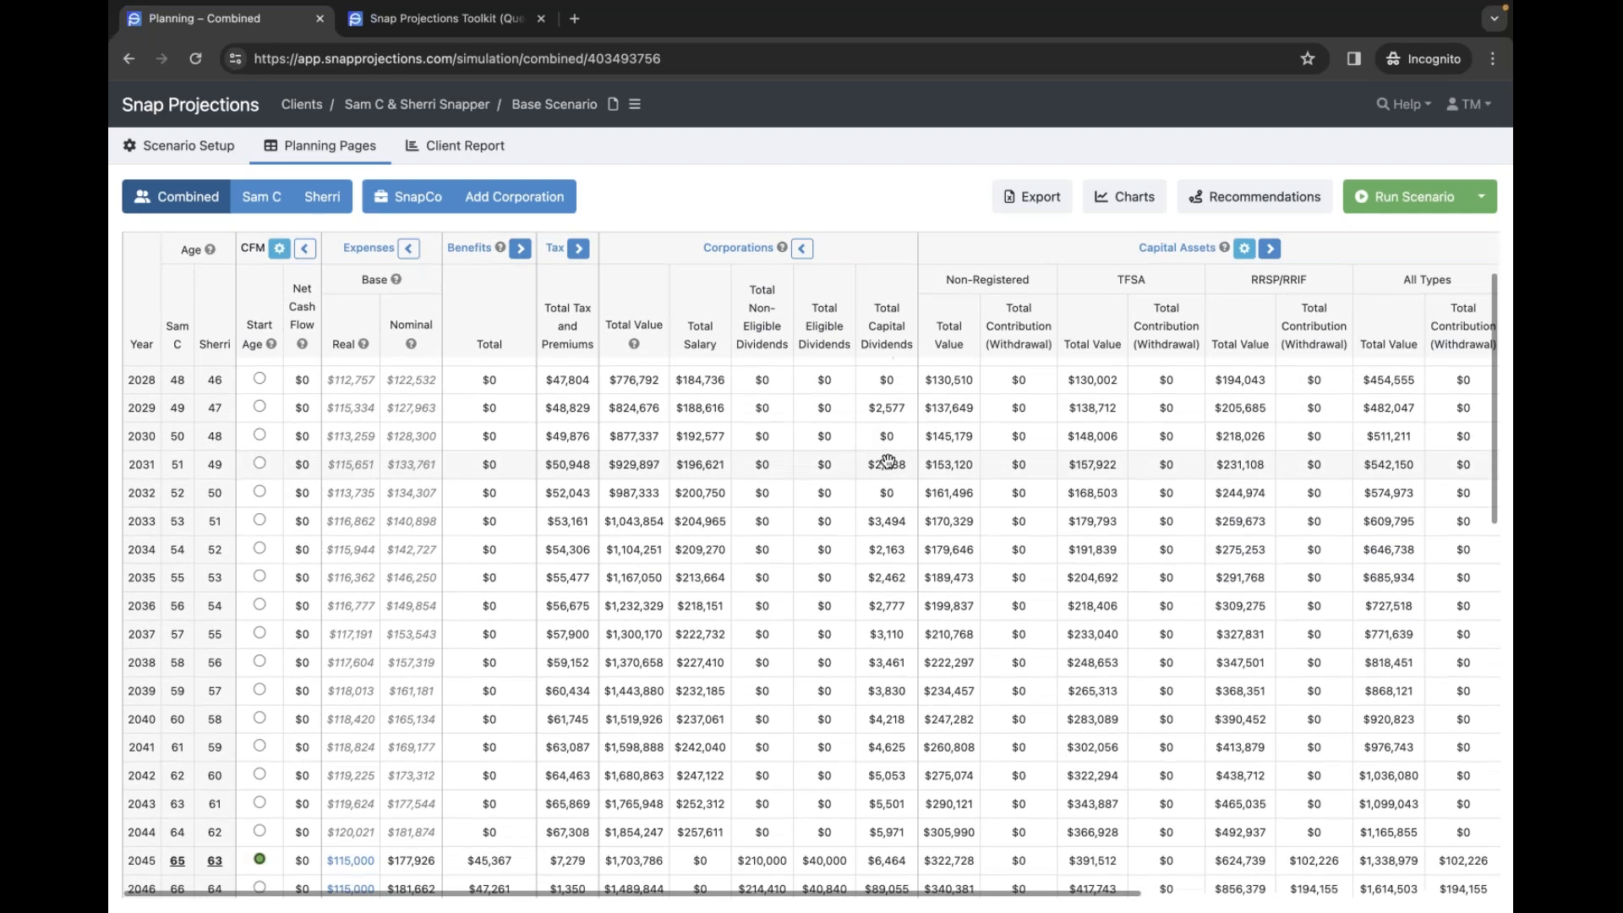
scroll(887, 460, "down", 3)
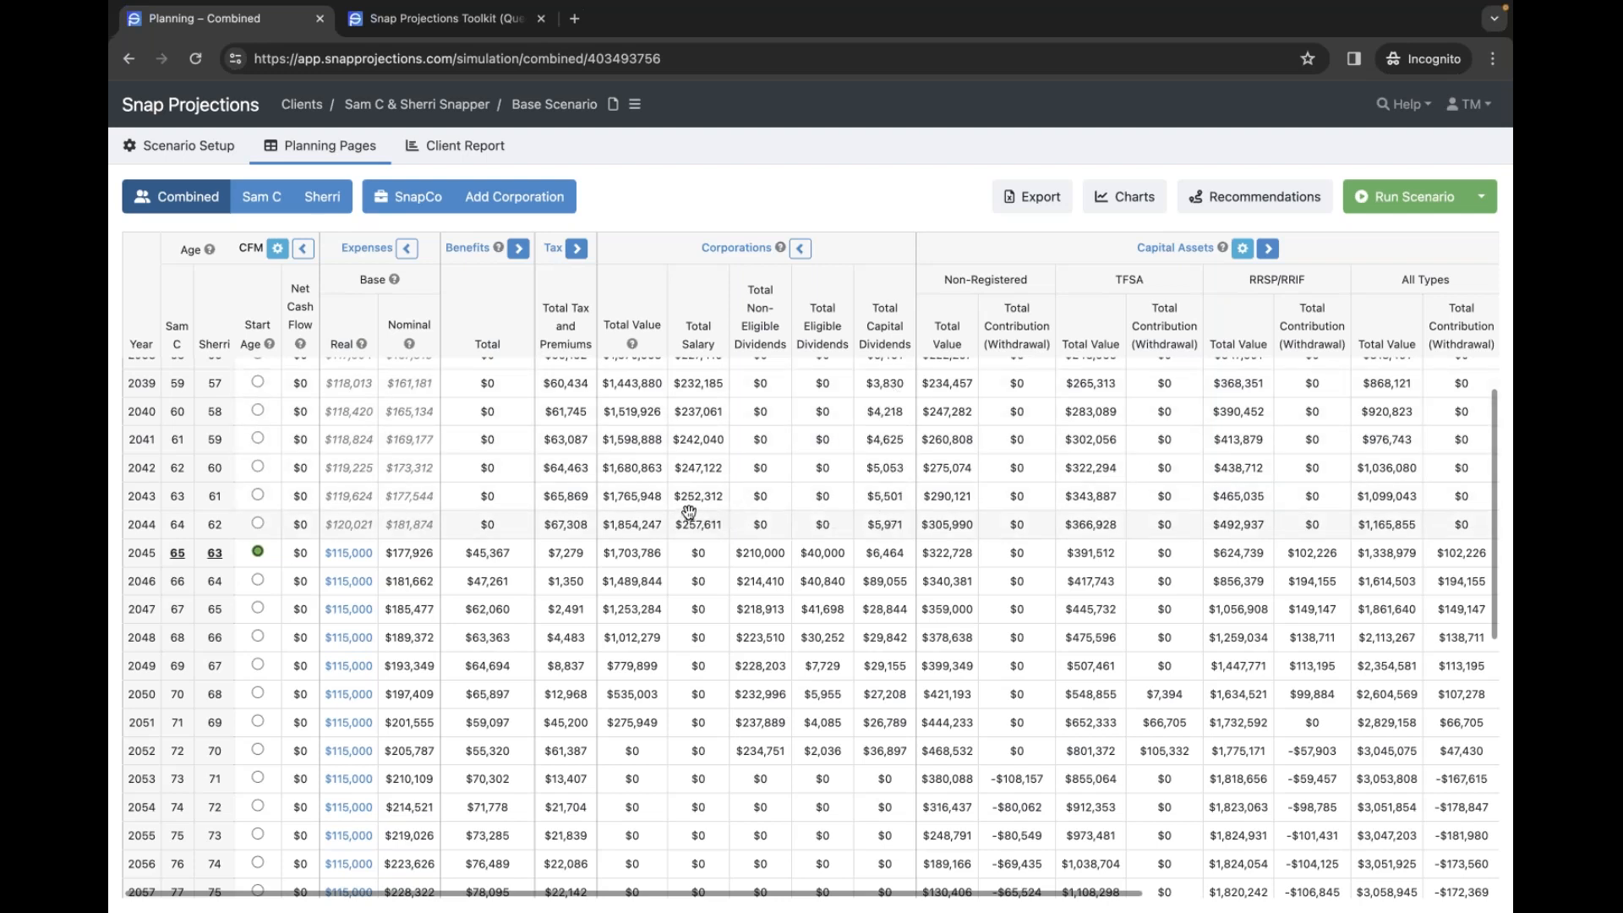
scroll(689, 511, "down", 1)
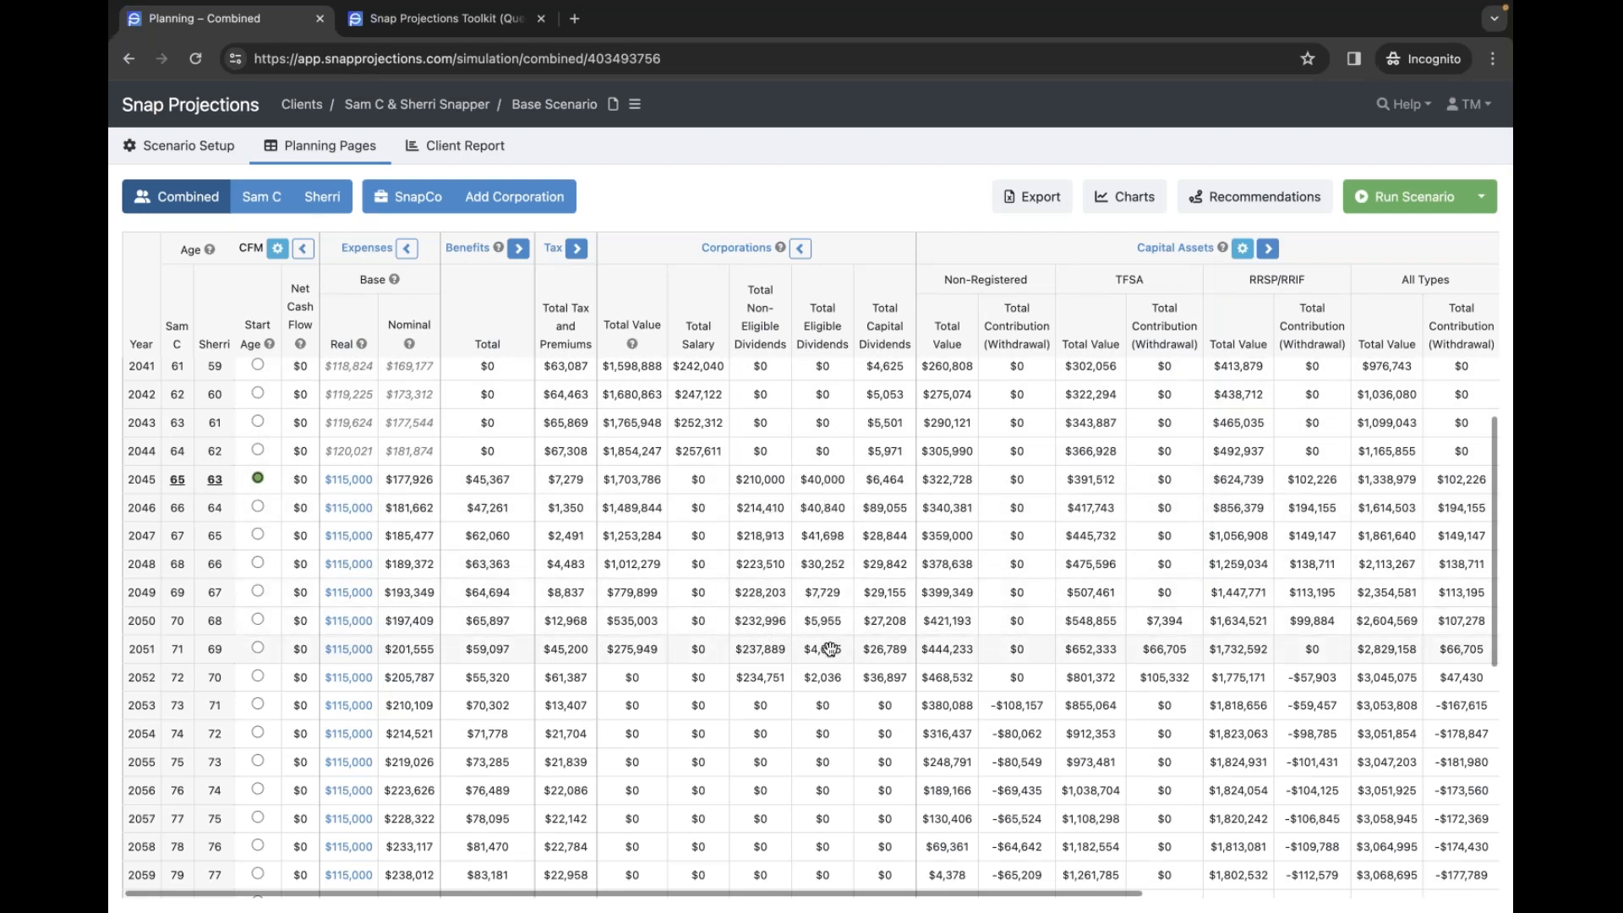
scroll(832, 647, "down", 1)
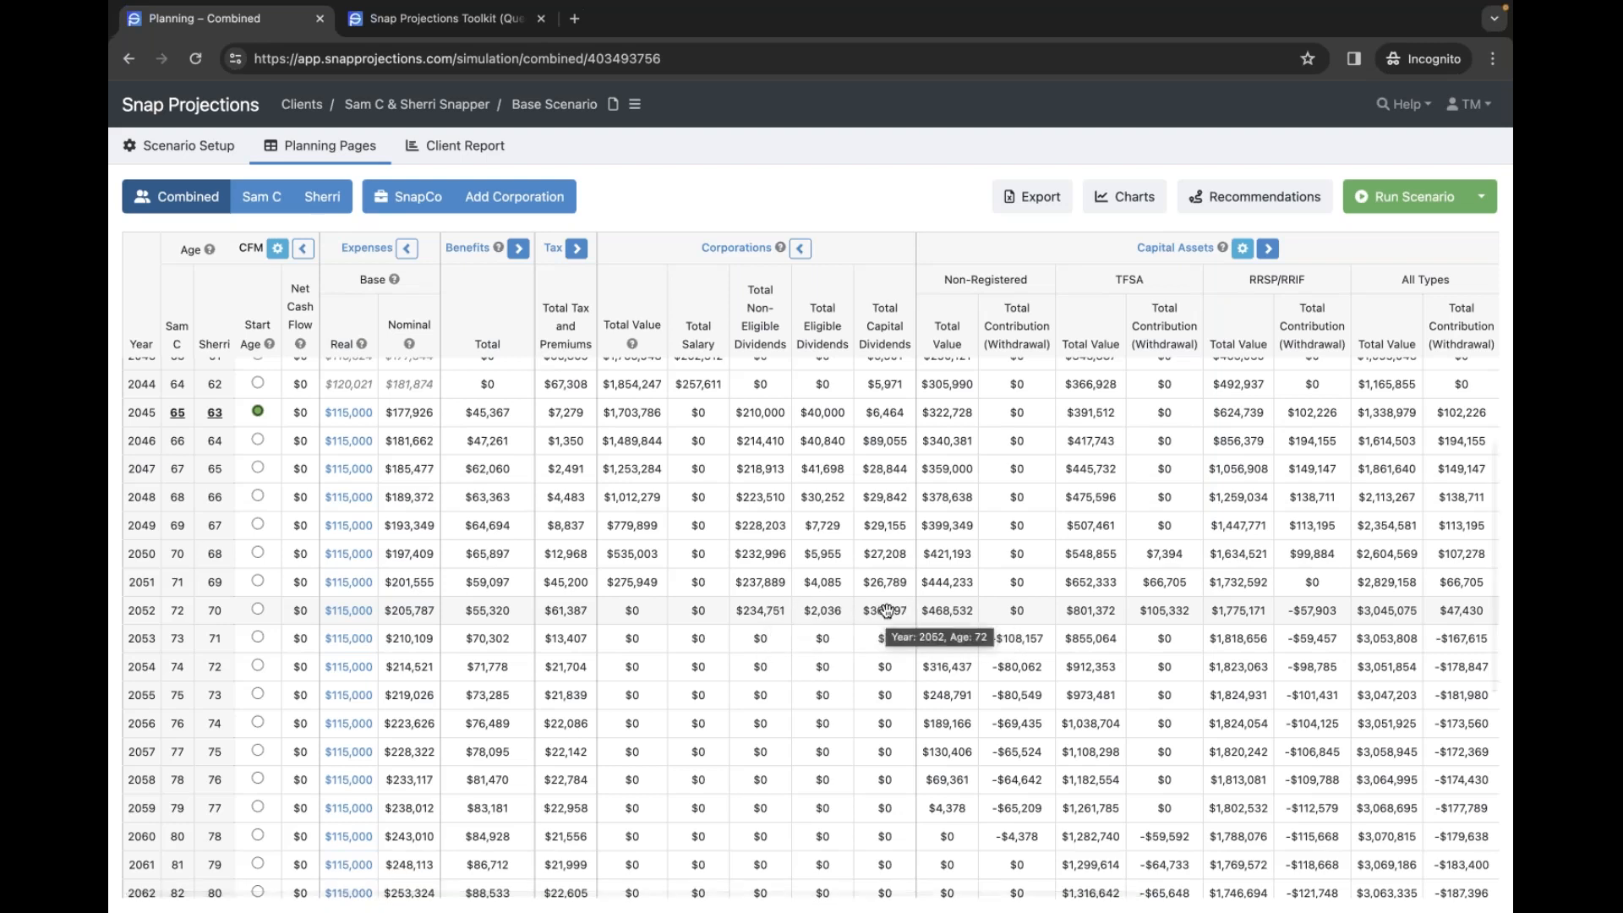
left_click(262, 197)
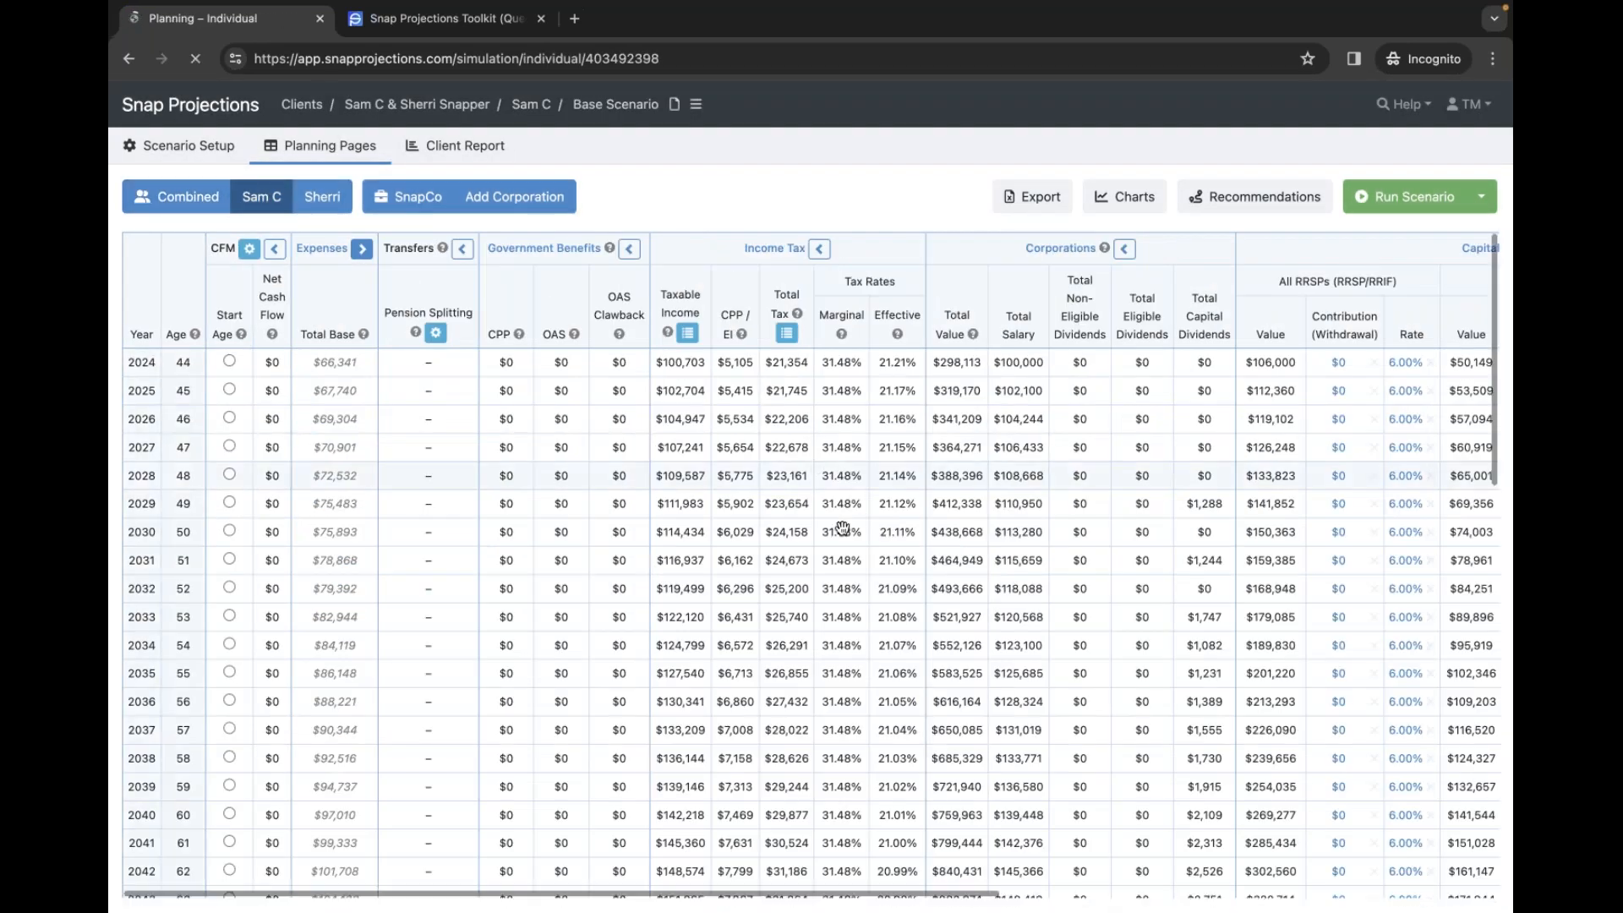
scroll(1000, 569, "right", 2)
scroll(973, 562, "down", 4)
scroll(991, 563, "down", 2)
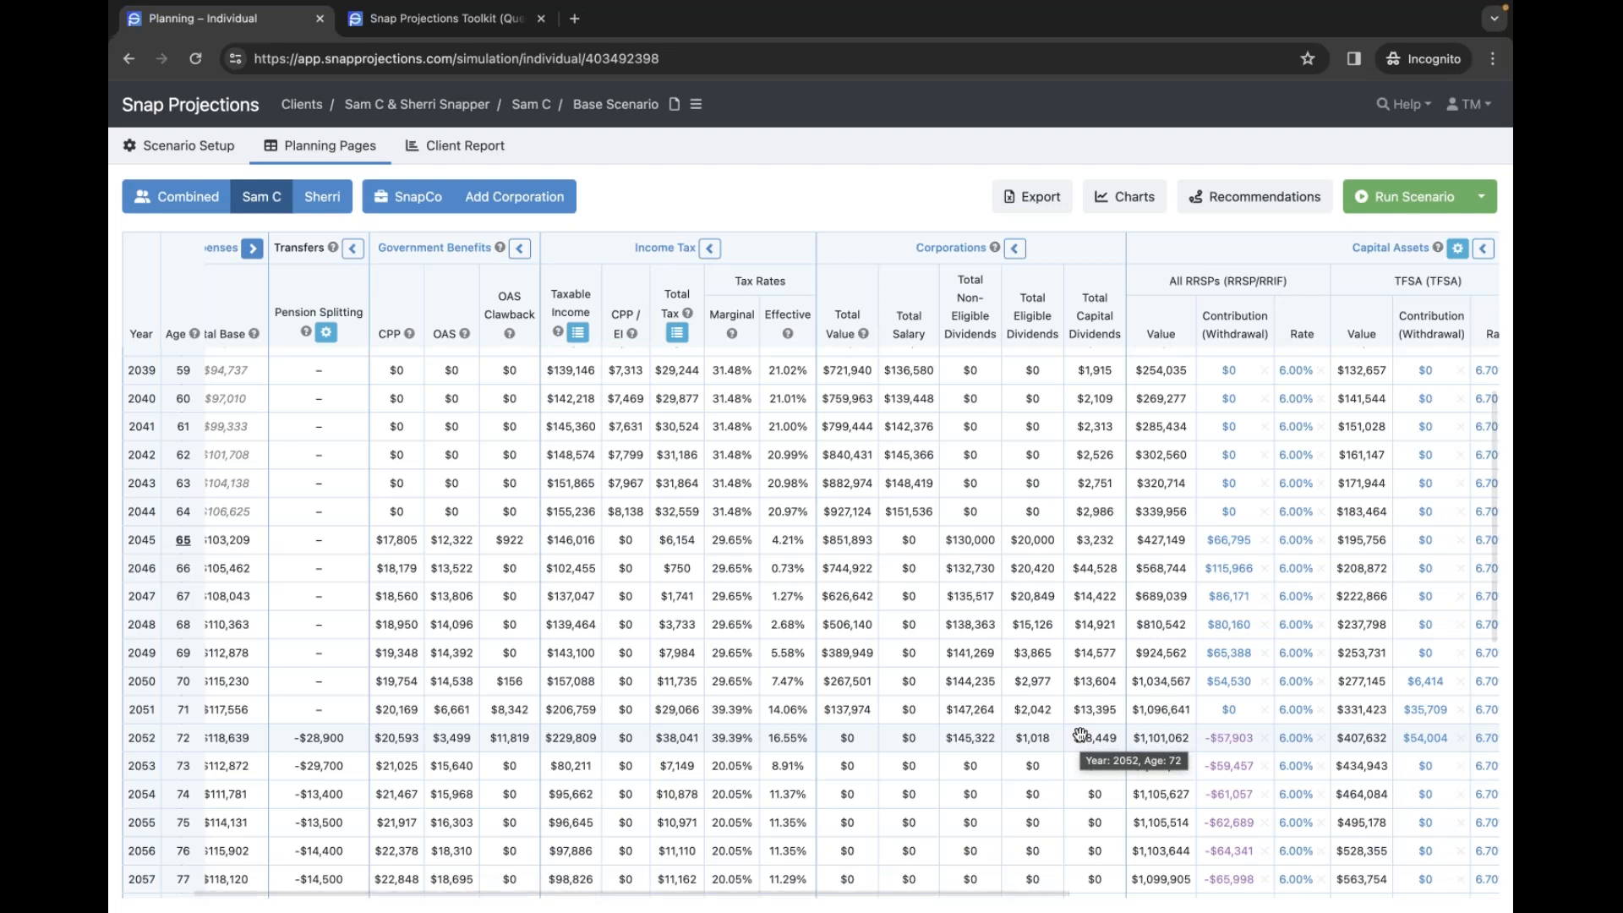
- Return to the combined household results table
left_click(181, 207)
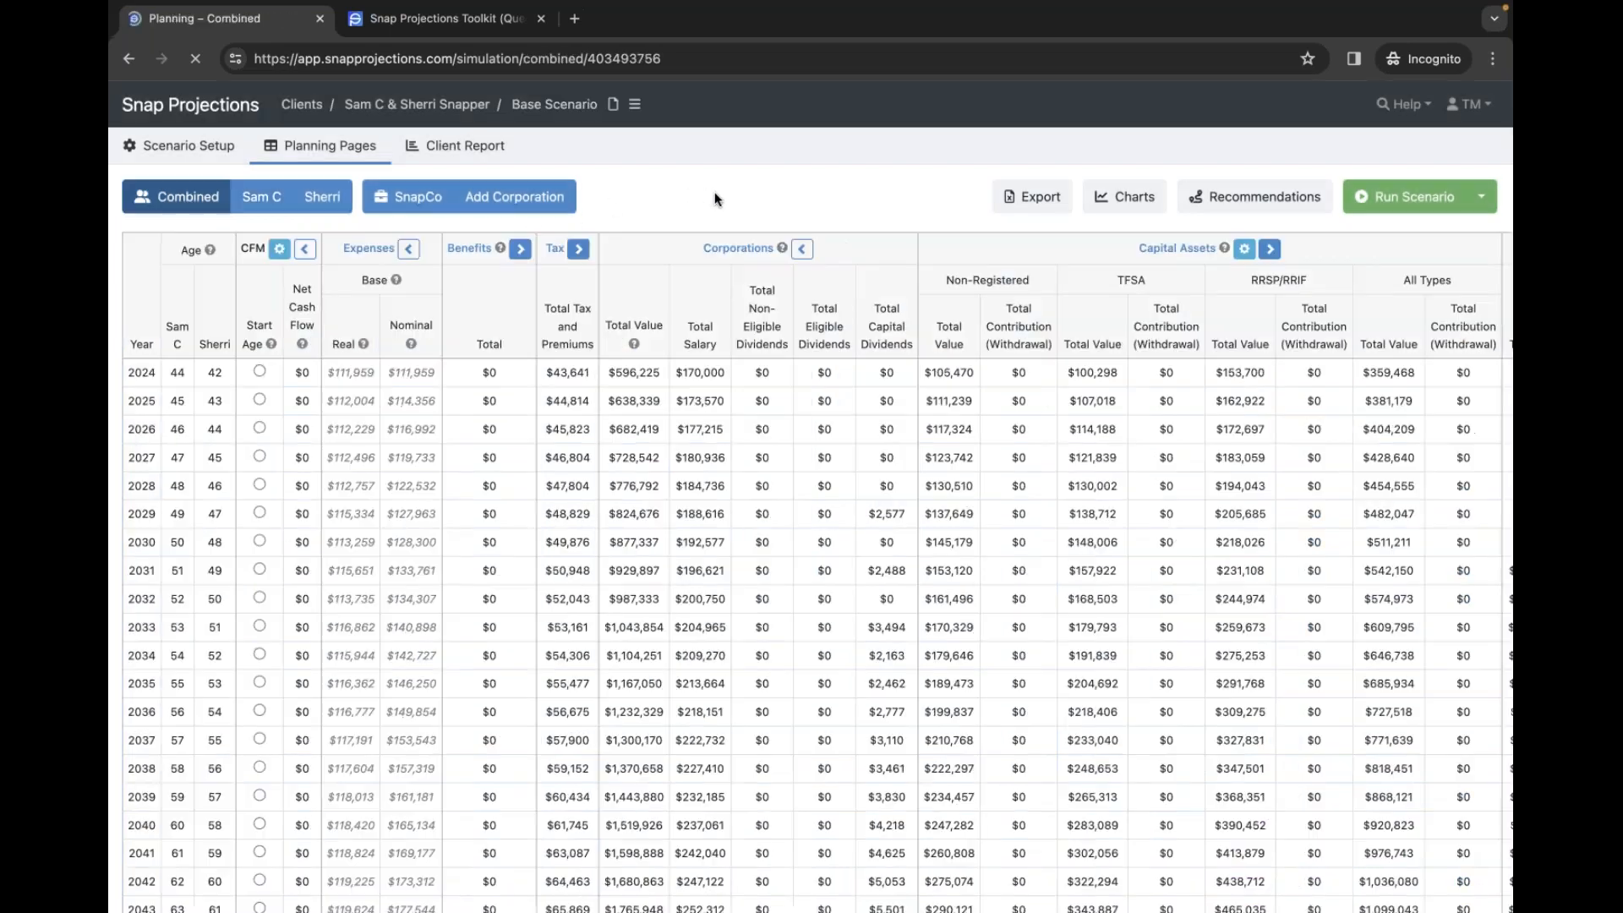
scroll(781, 500, "up", 1)
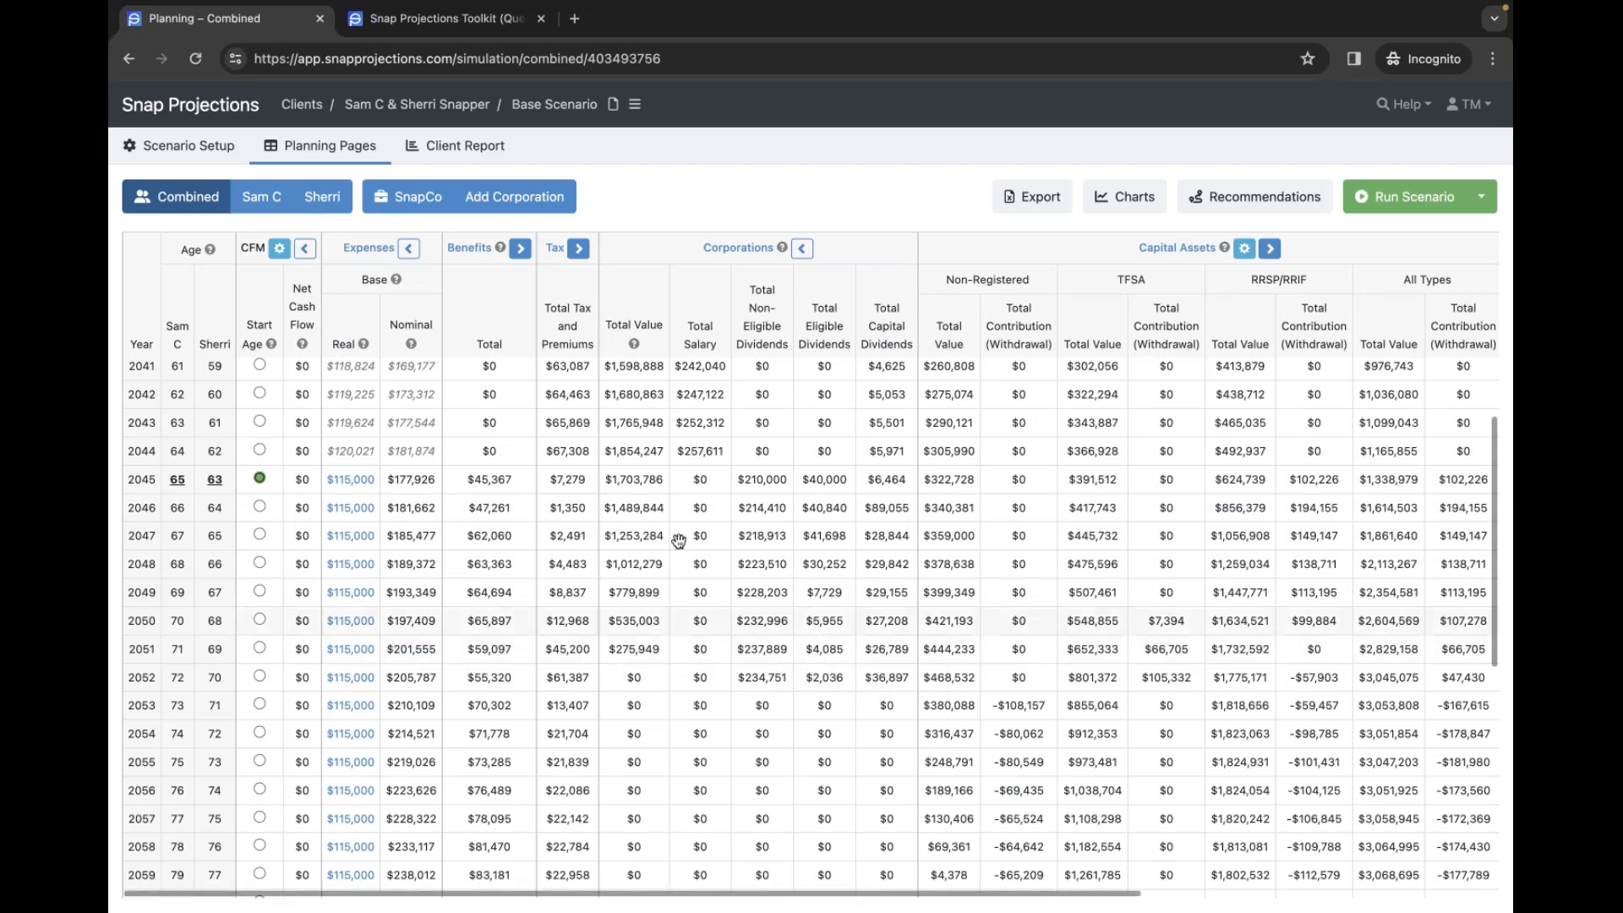
scroll(623, 536, "down", 1)
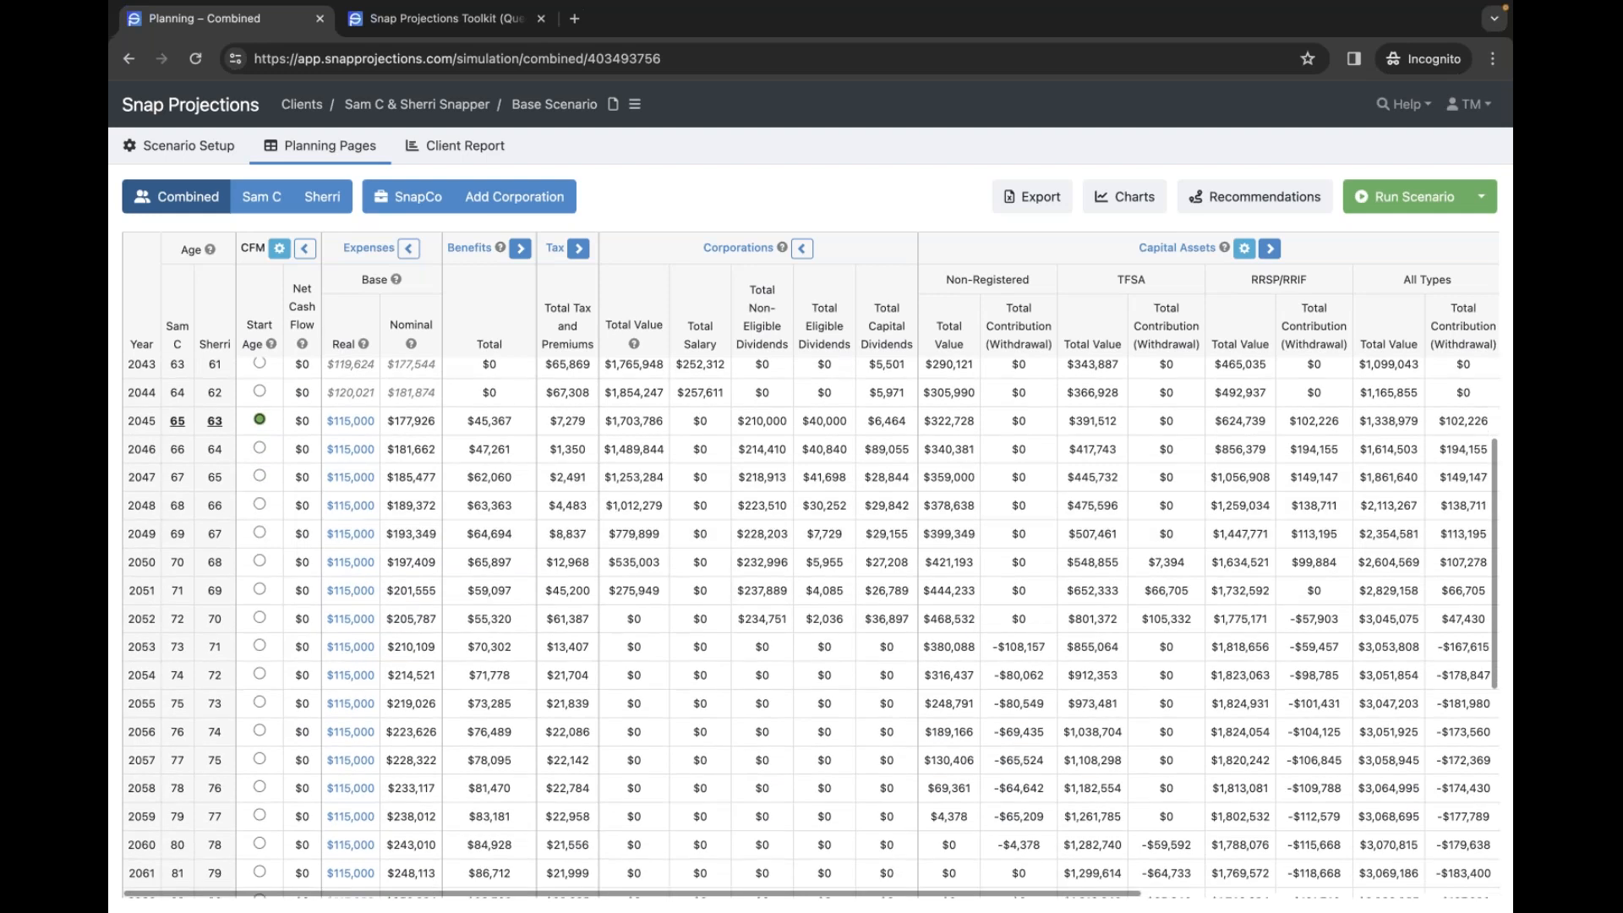
- Expand government benefits into CPP, OAS and OAS Clawback columns and review them across the years
left_click(521, 251)
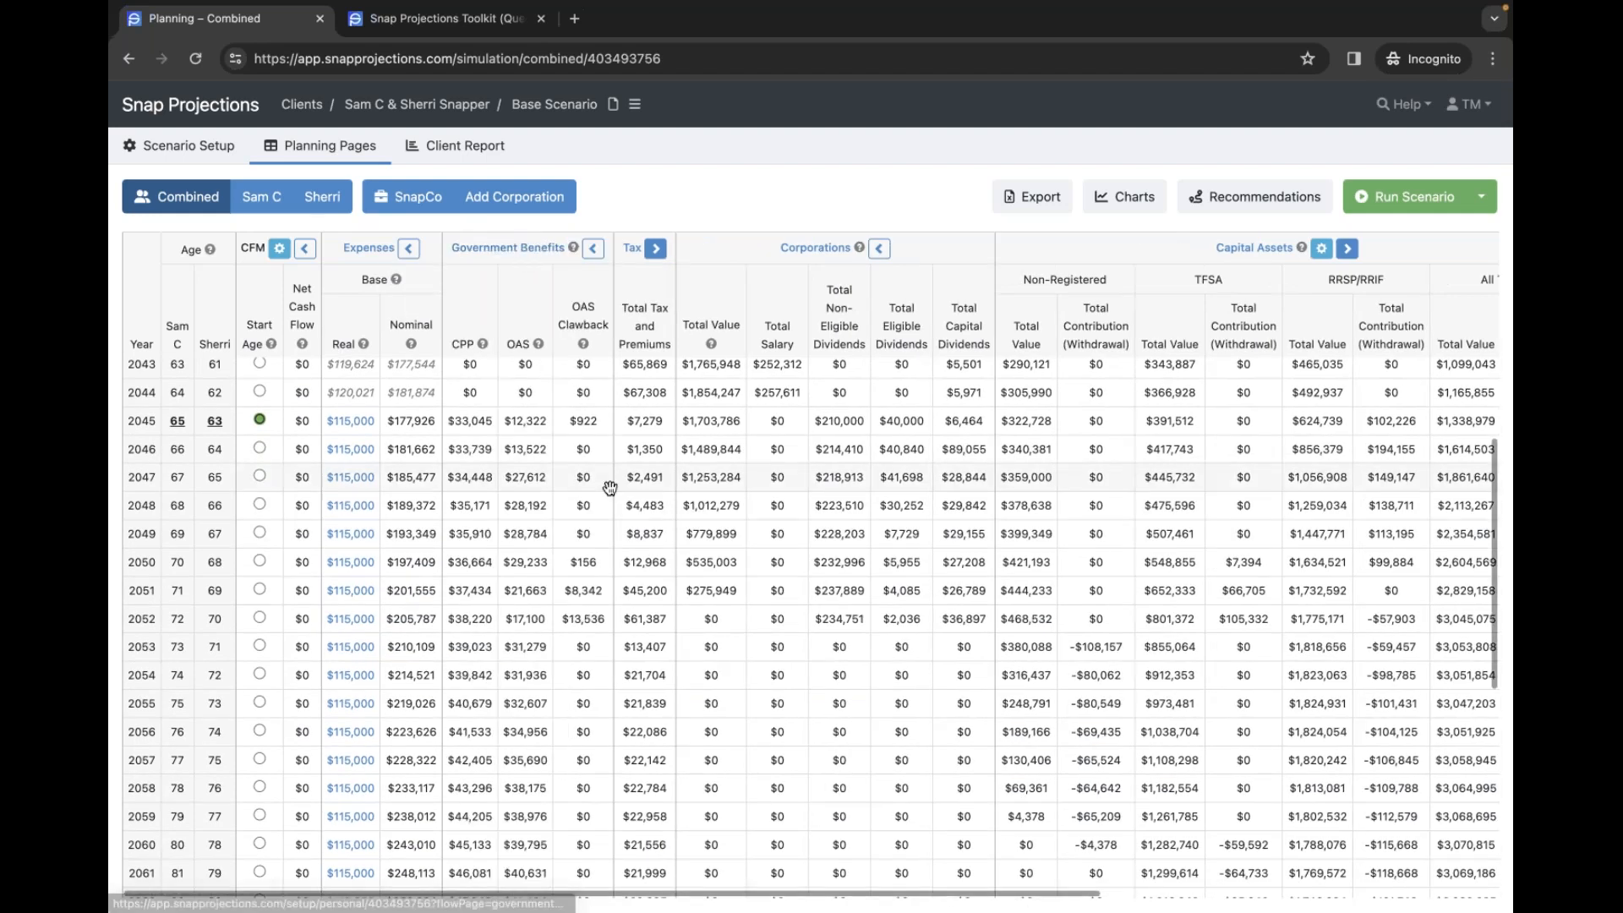
scroll(648, 472, "up", 3)
scroll(648, 473, "down", 5)
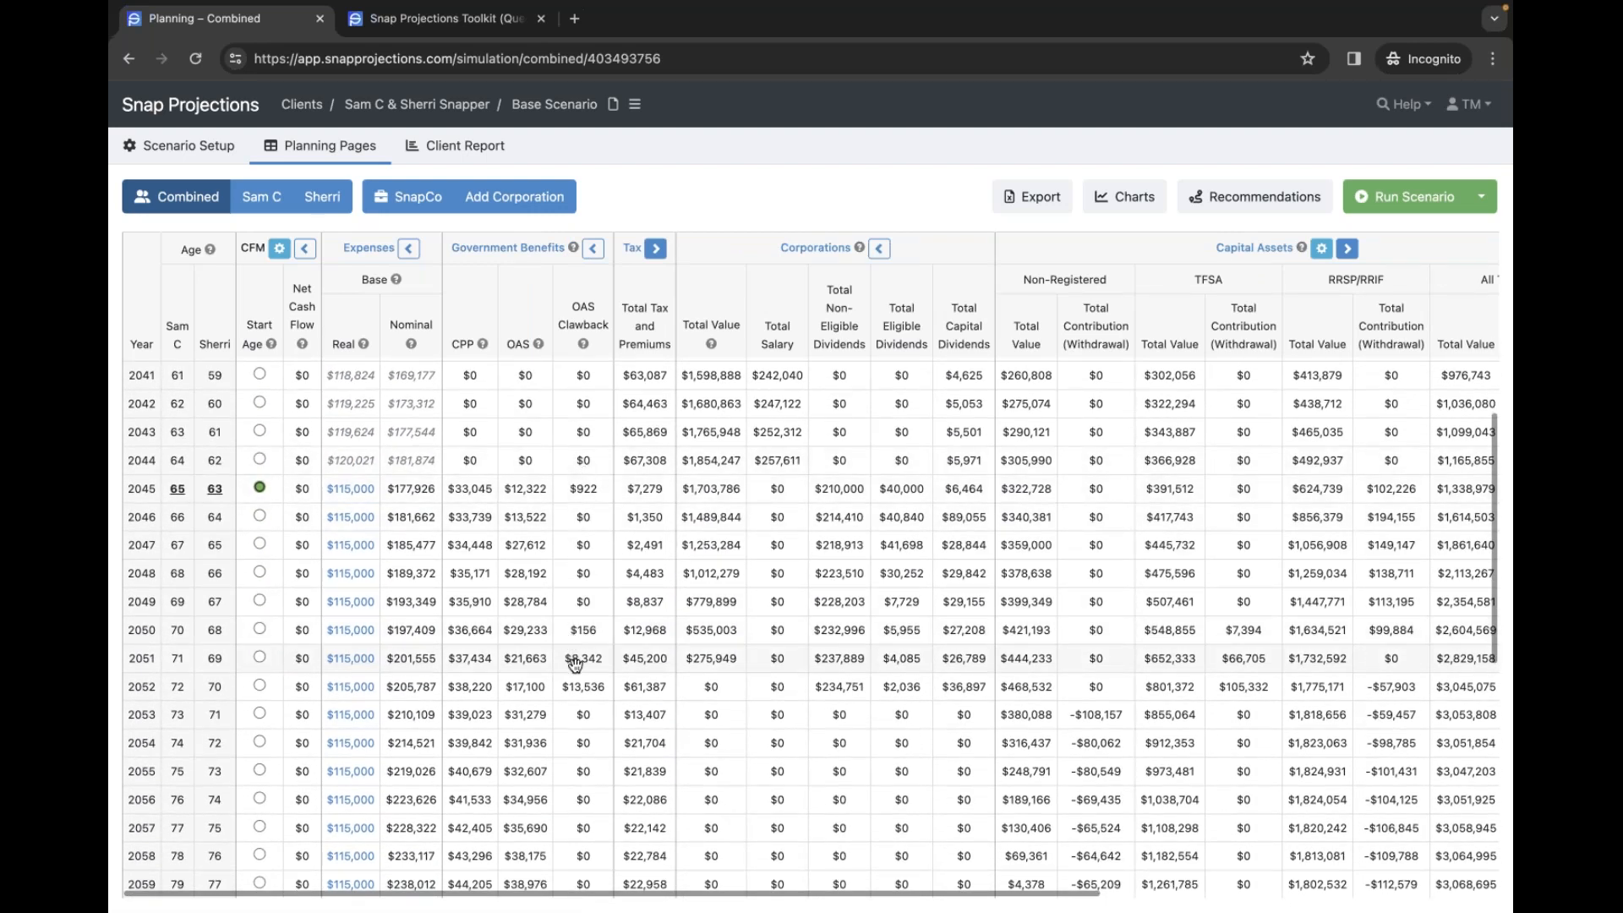
scroll(572, 672, "down", 3)
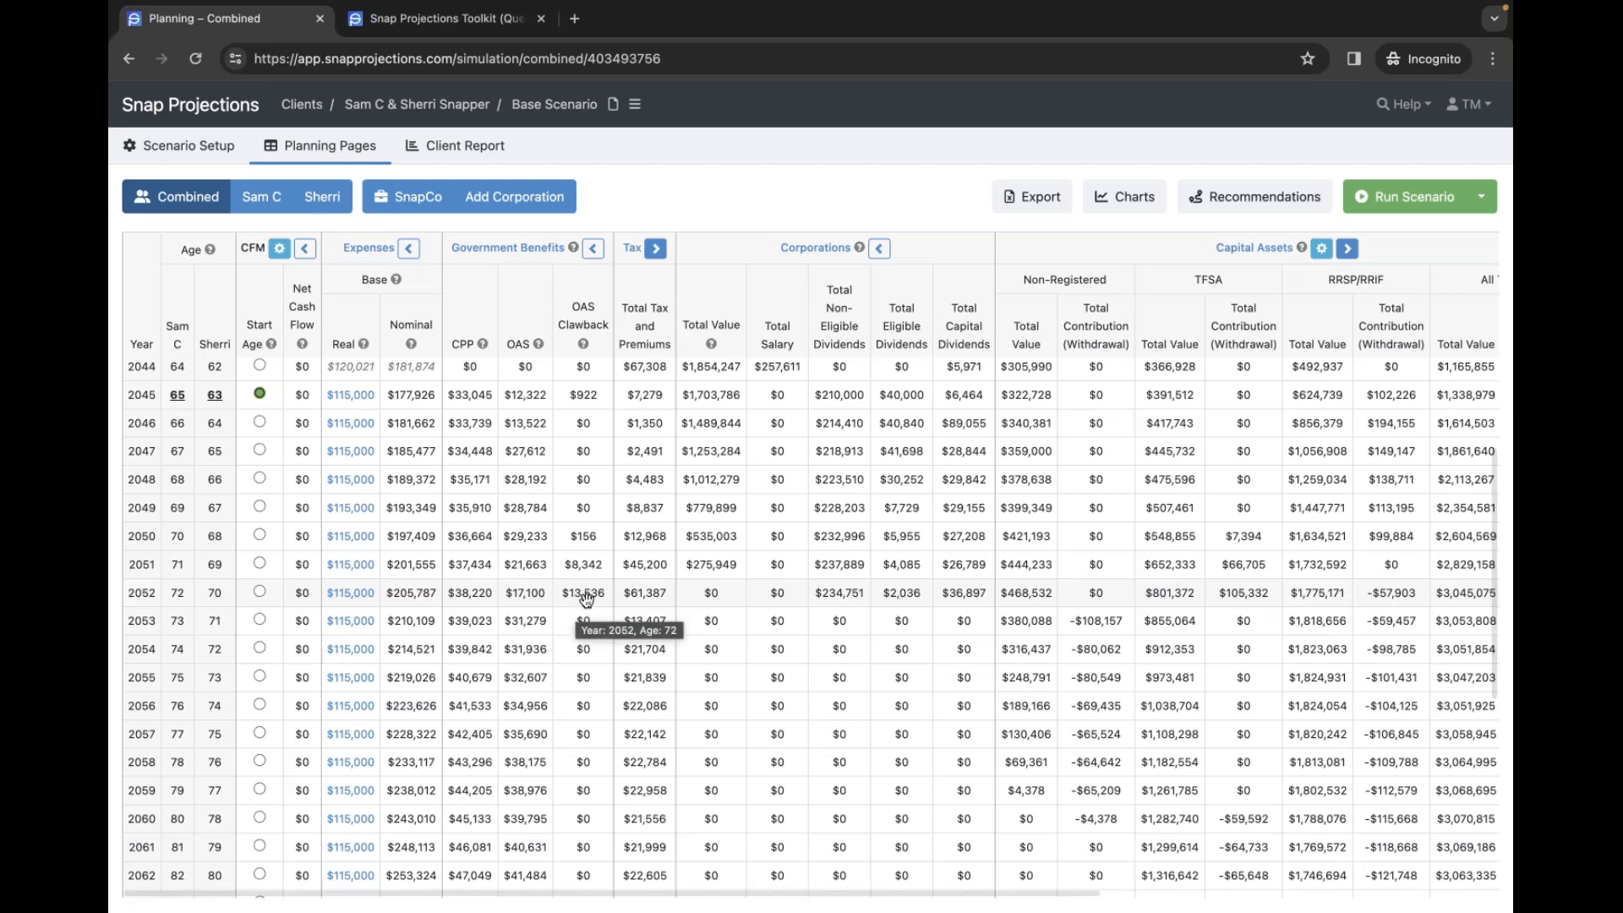
scroll(587, 599, "down", 5)
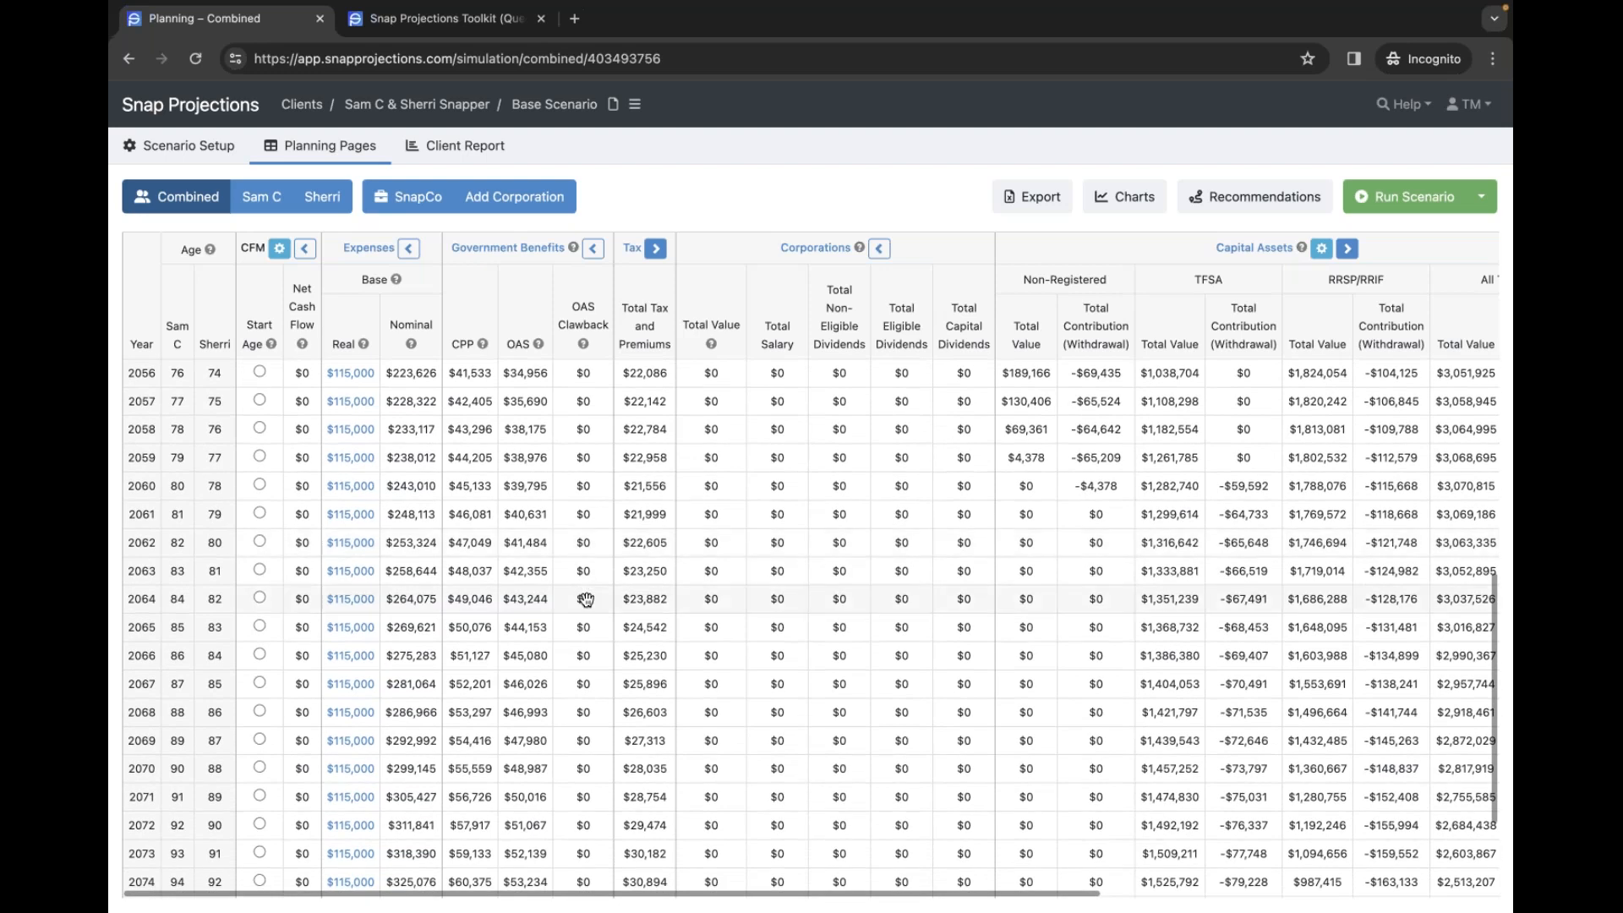
scroll(586, 599, "up", 6)
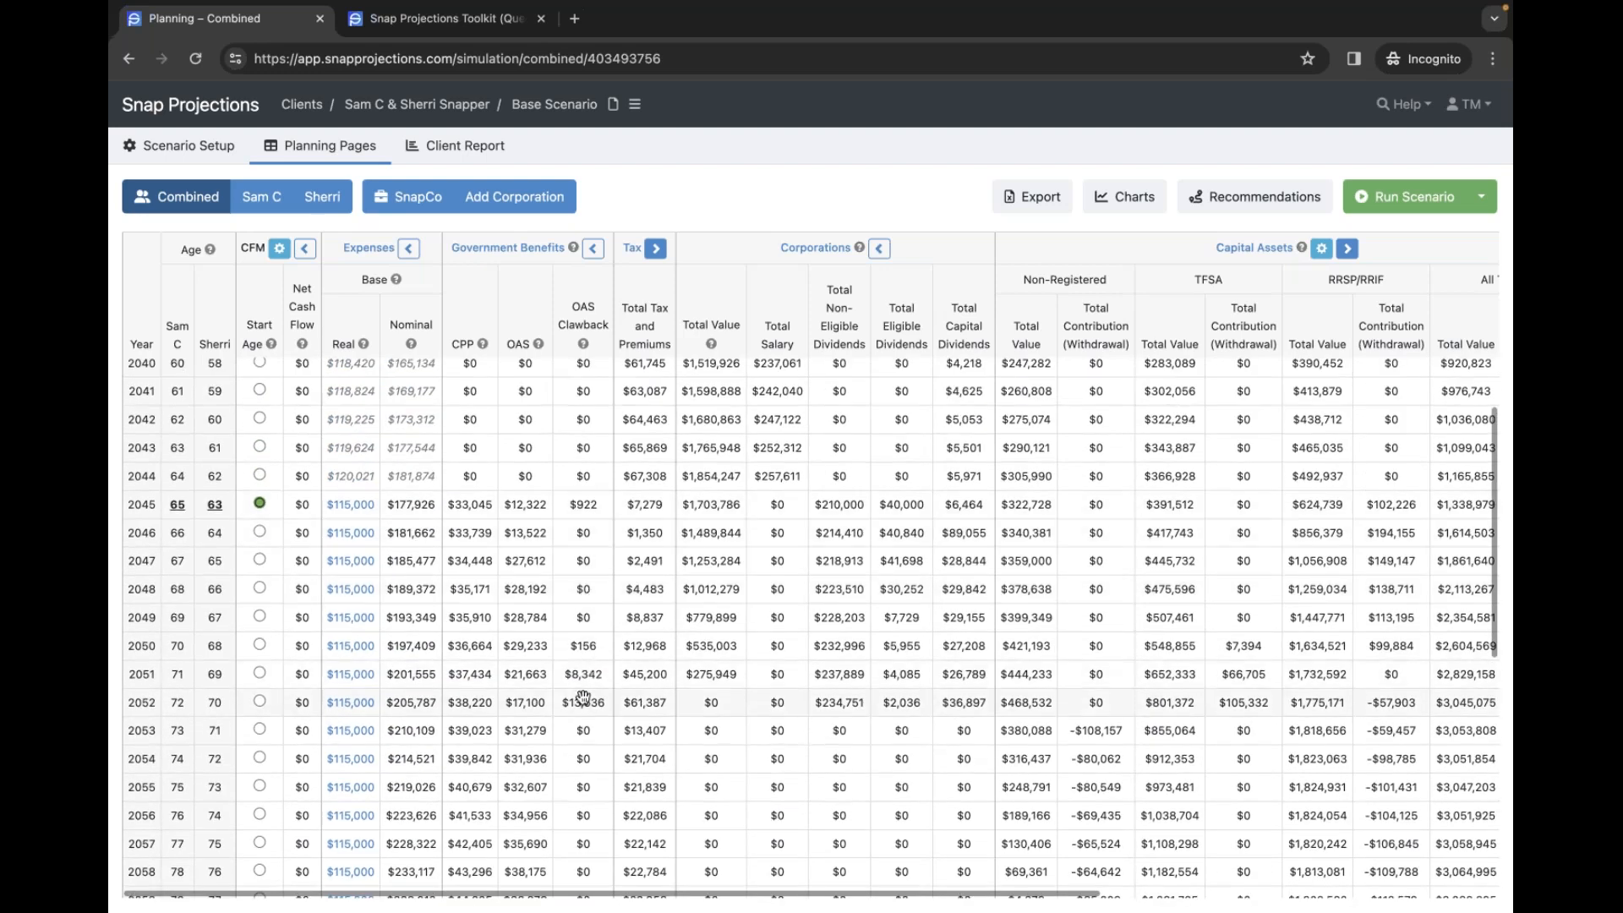
mouse_move(575, 699)
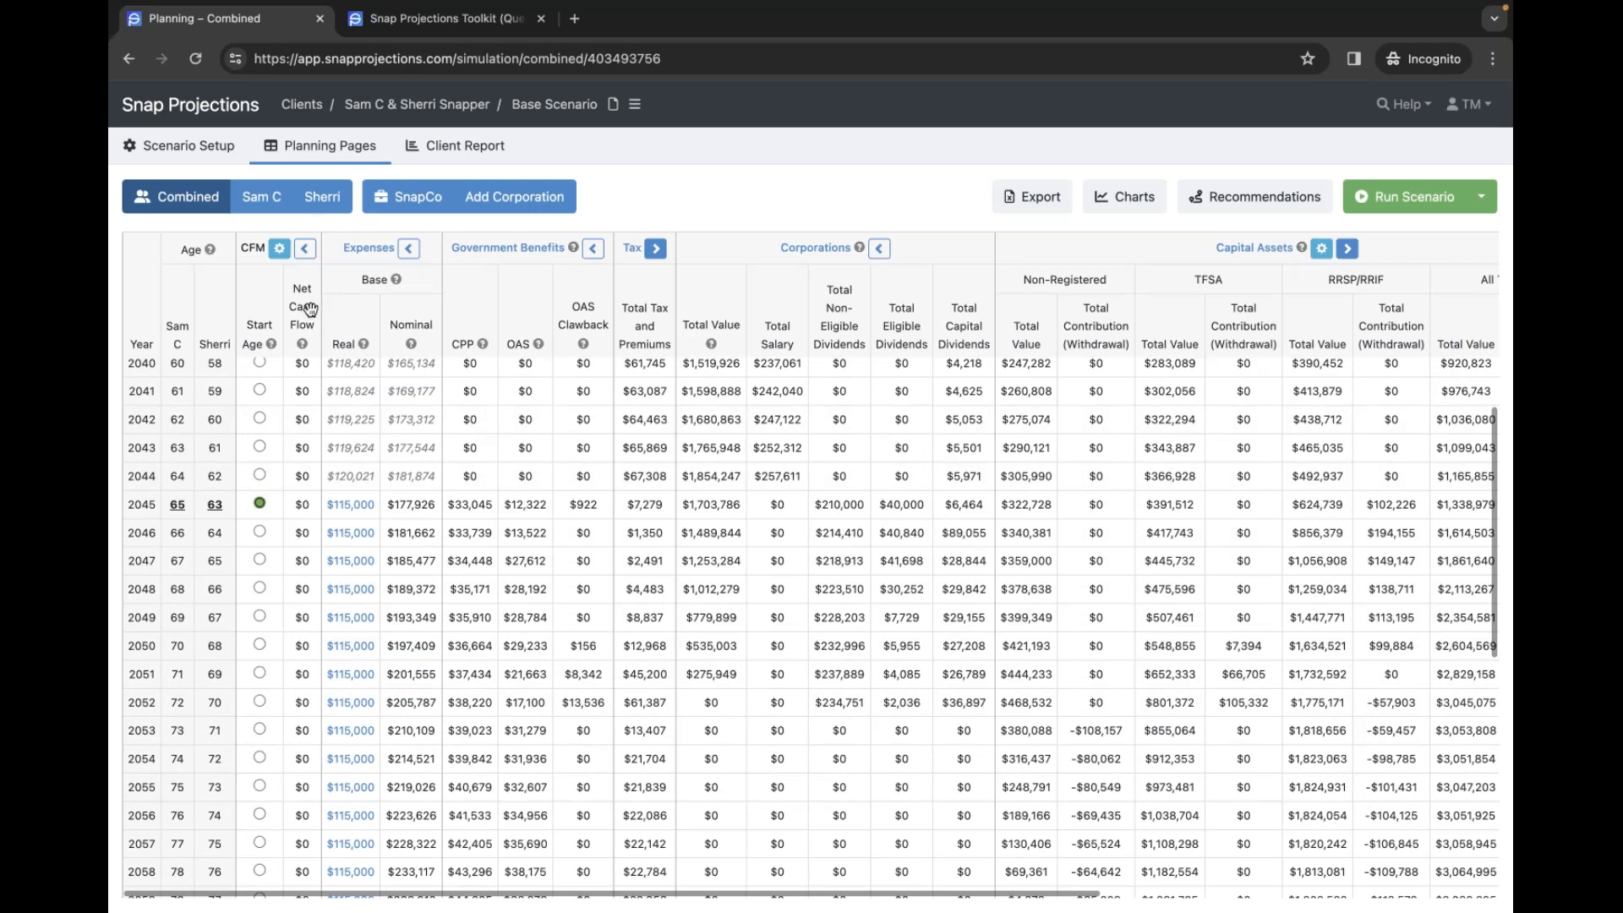
scroll(308, 384, "down", 4)
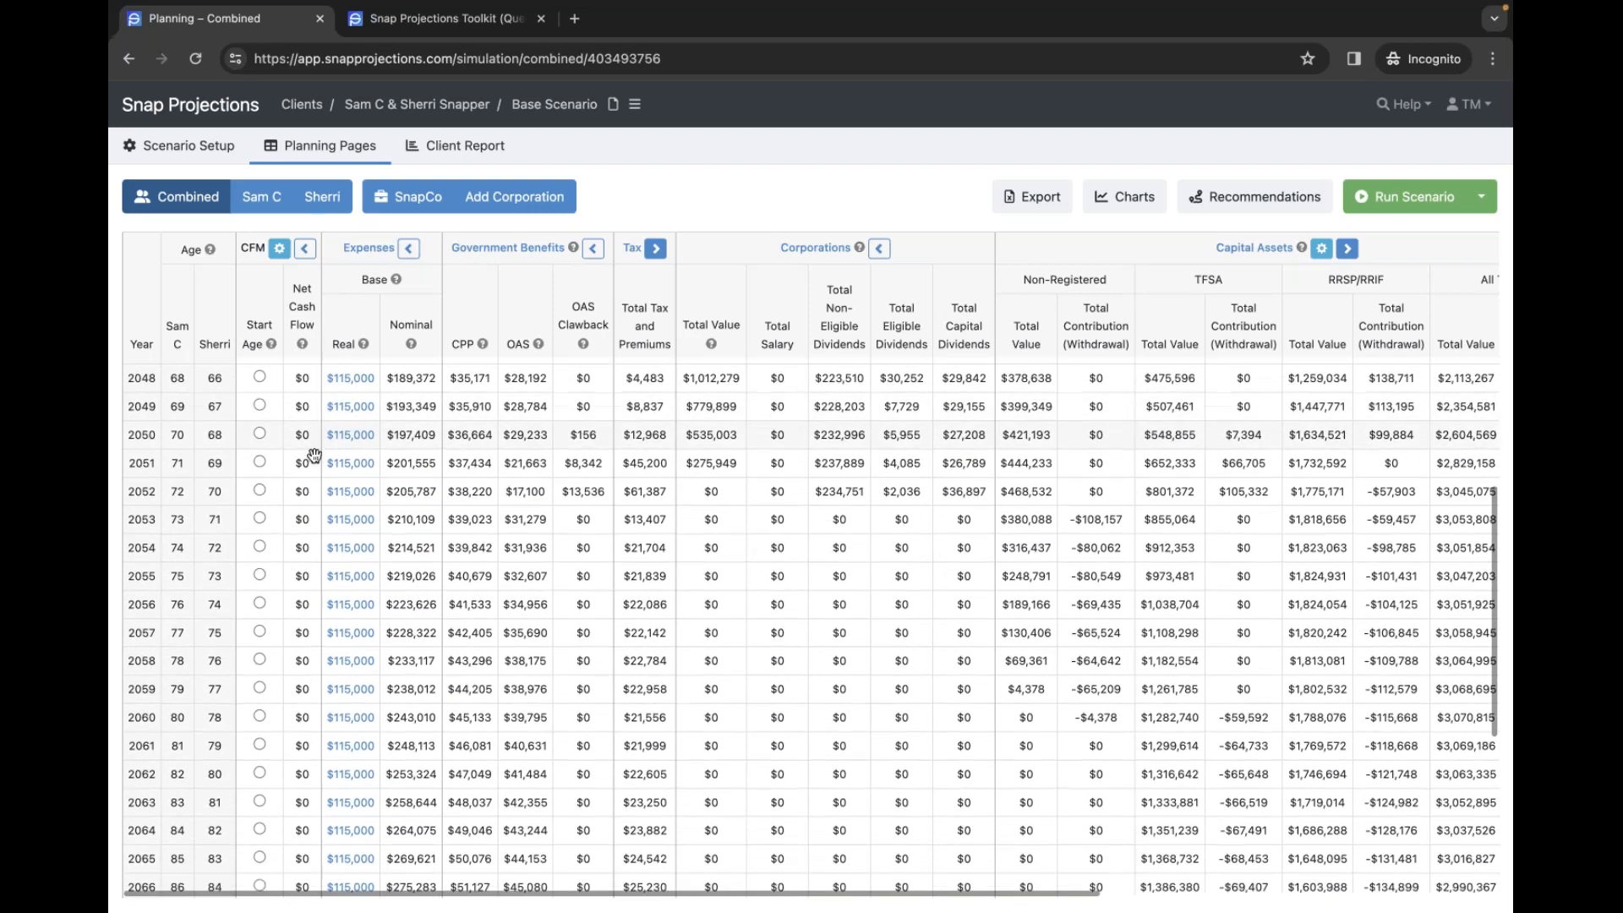
scroll(972, 435, "up", 3)
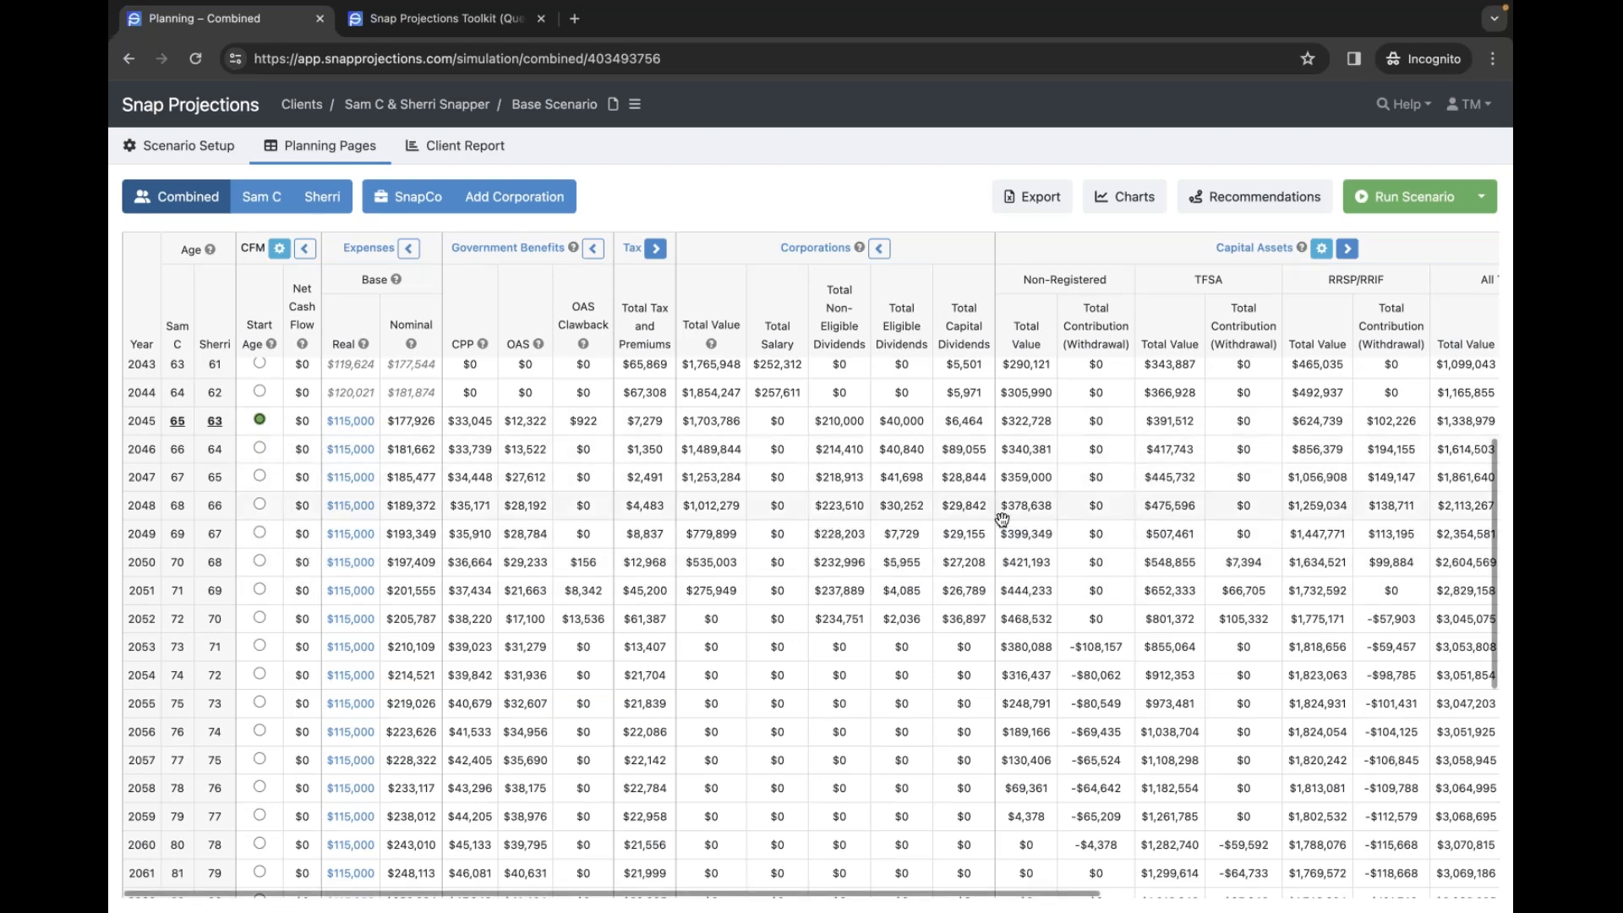
scroll(964, 534, "right", 3)
scroll(968, 539, "right", 3)
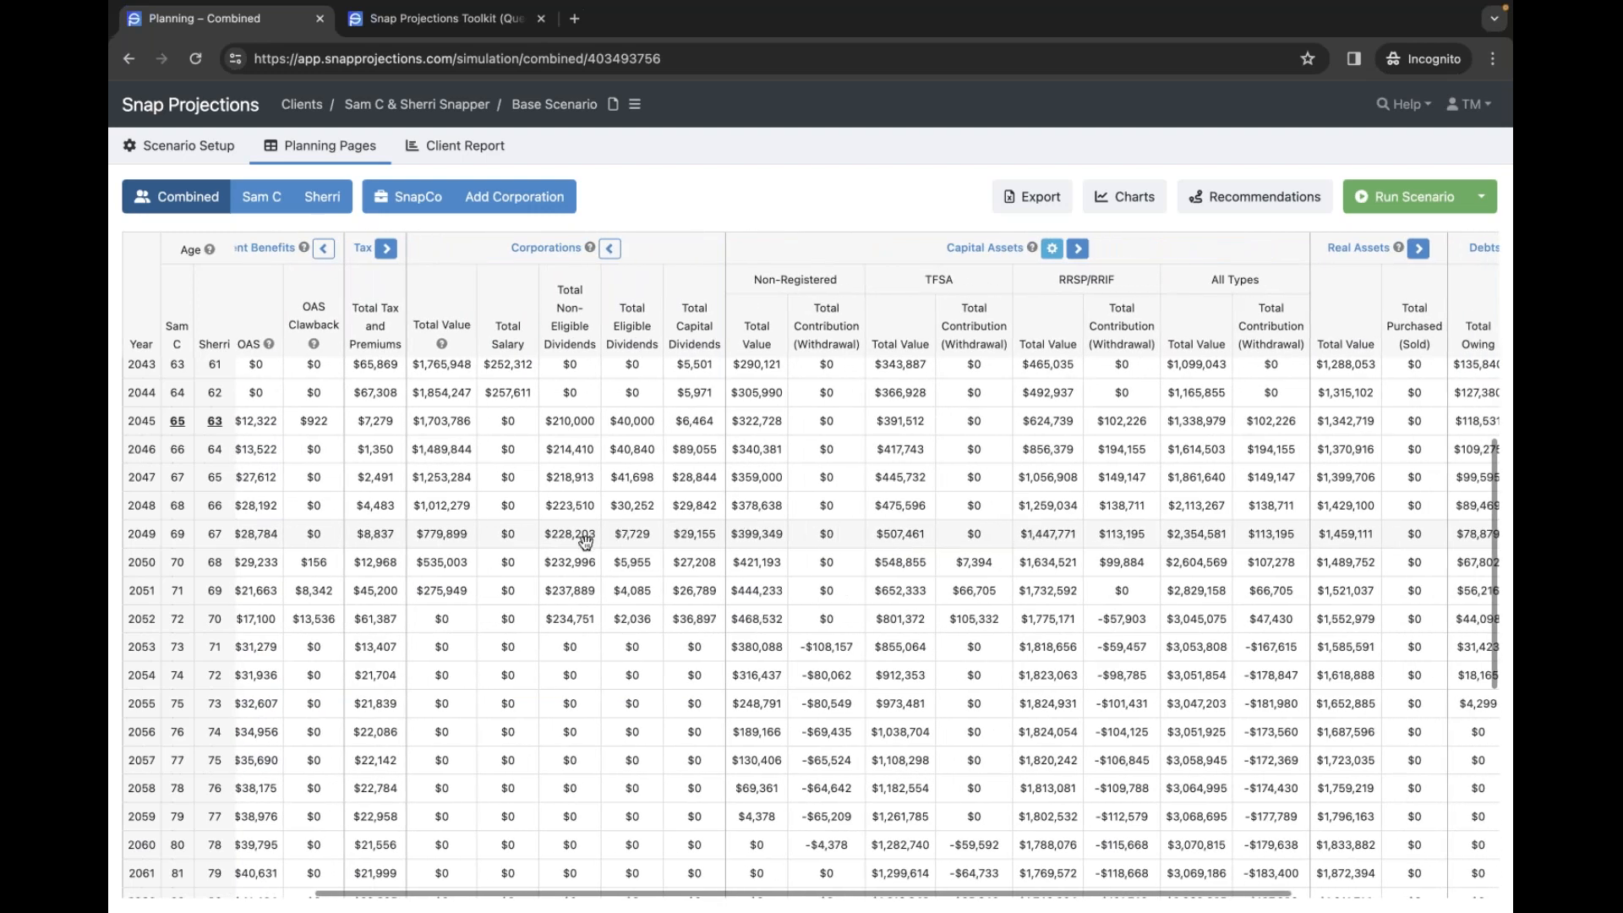
scroll(590, 539, "down", 1)
scroll(595, 541, "left", 6)
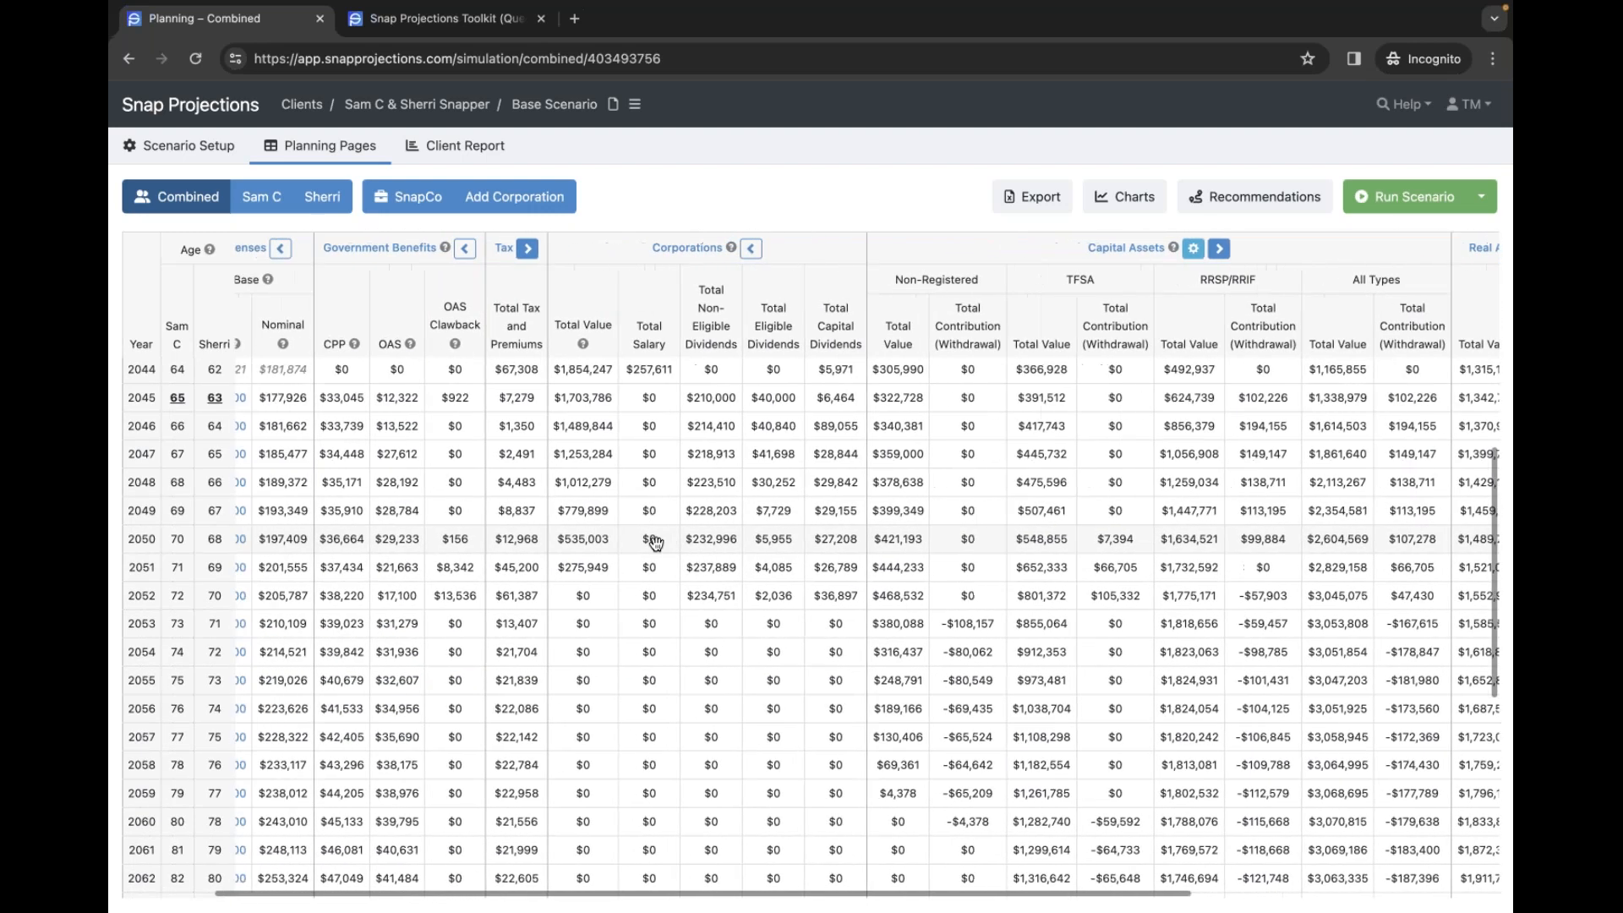
mouse_move(164, 145)
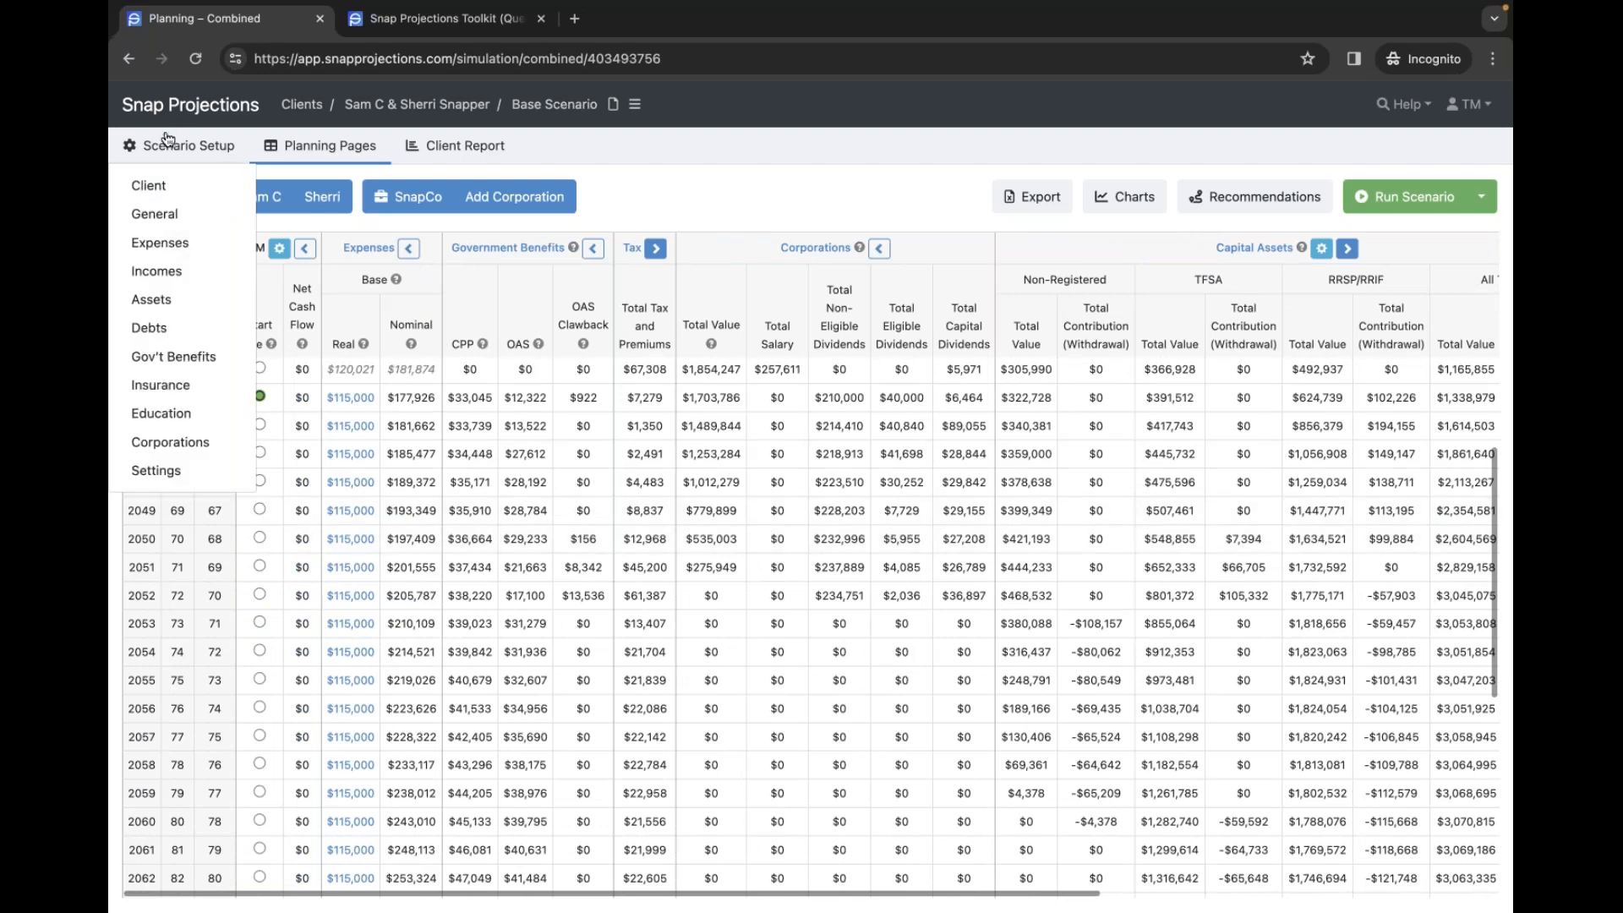
left_click(162, 303)
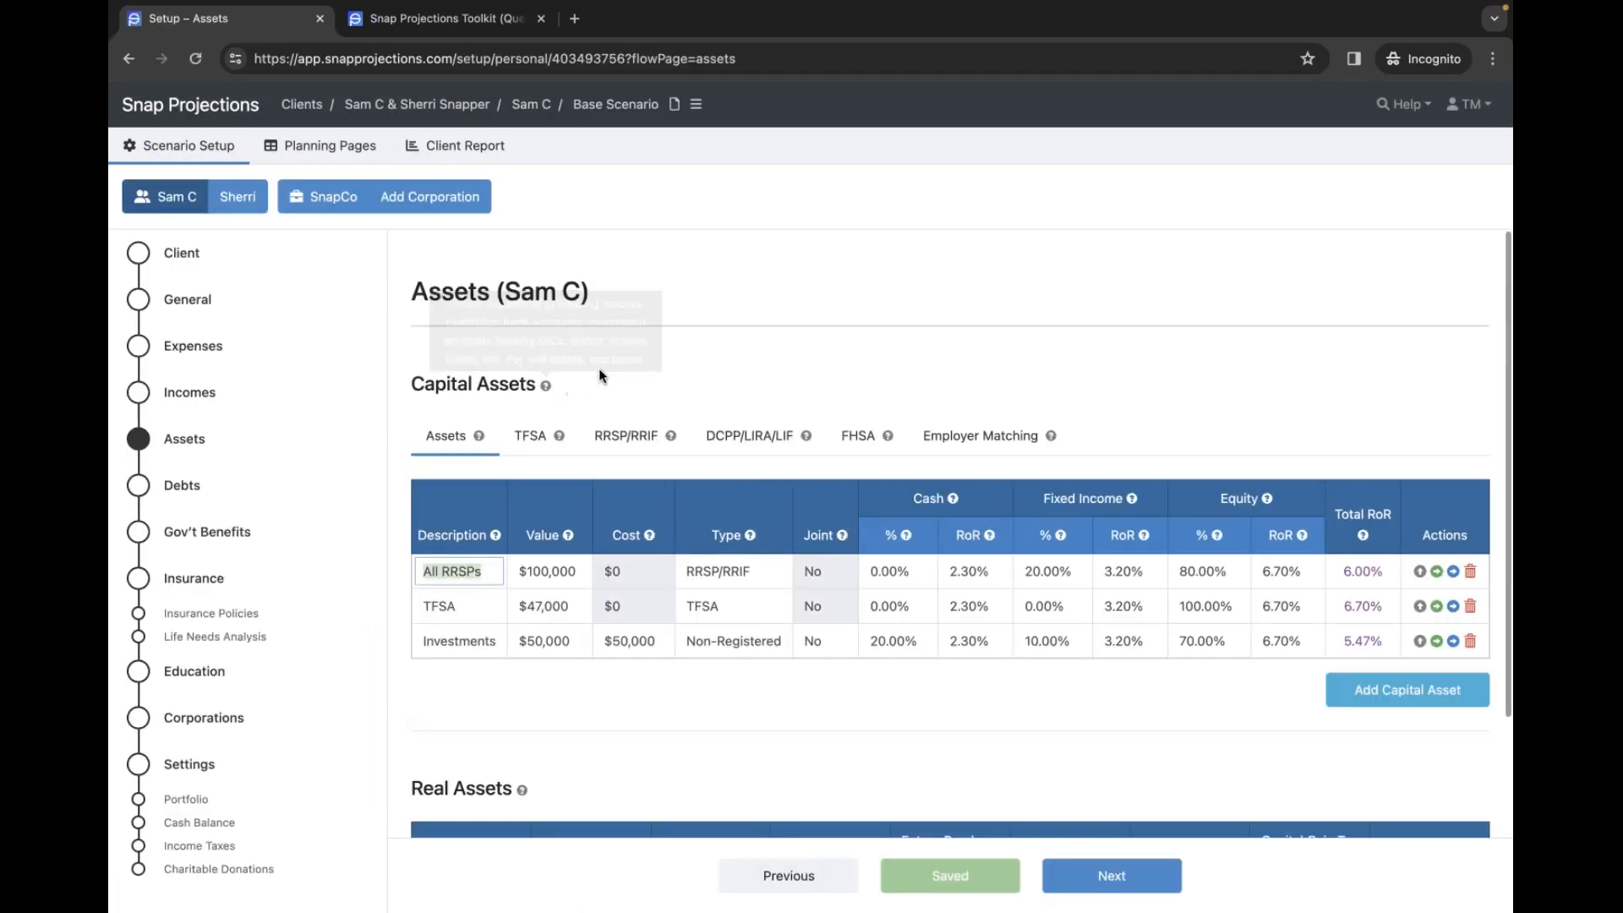
left_click(643, 439)
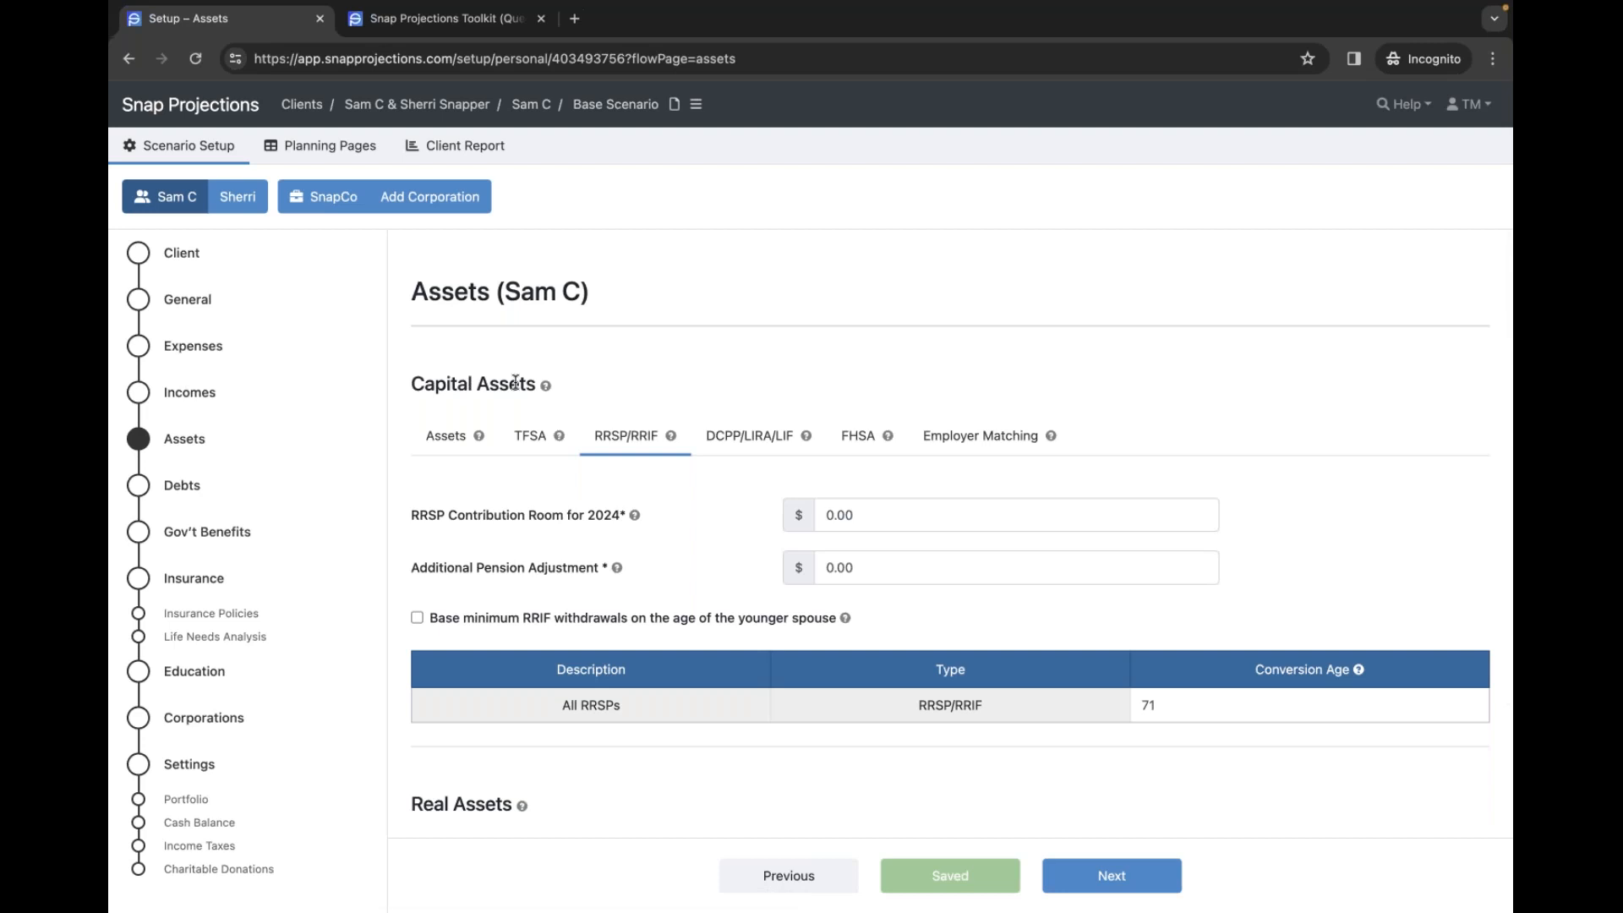
scroll(520, 378, "down", 1)
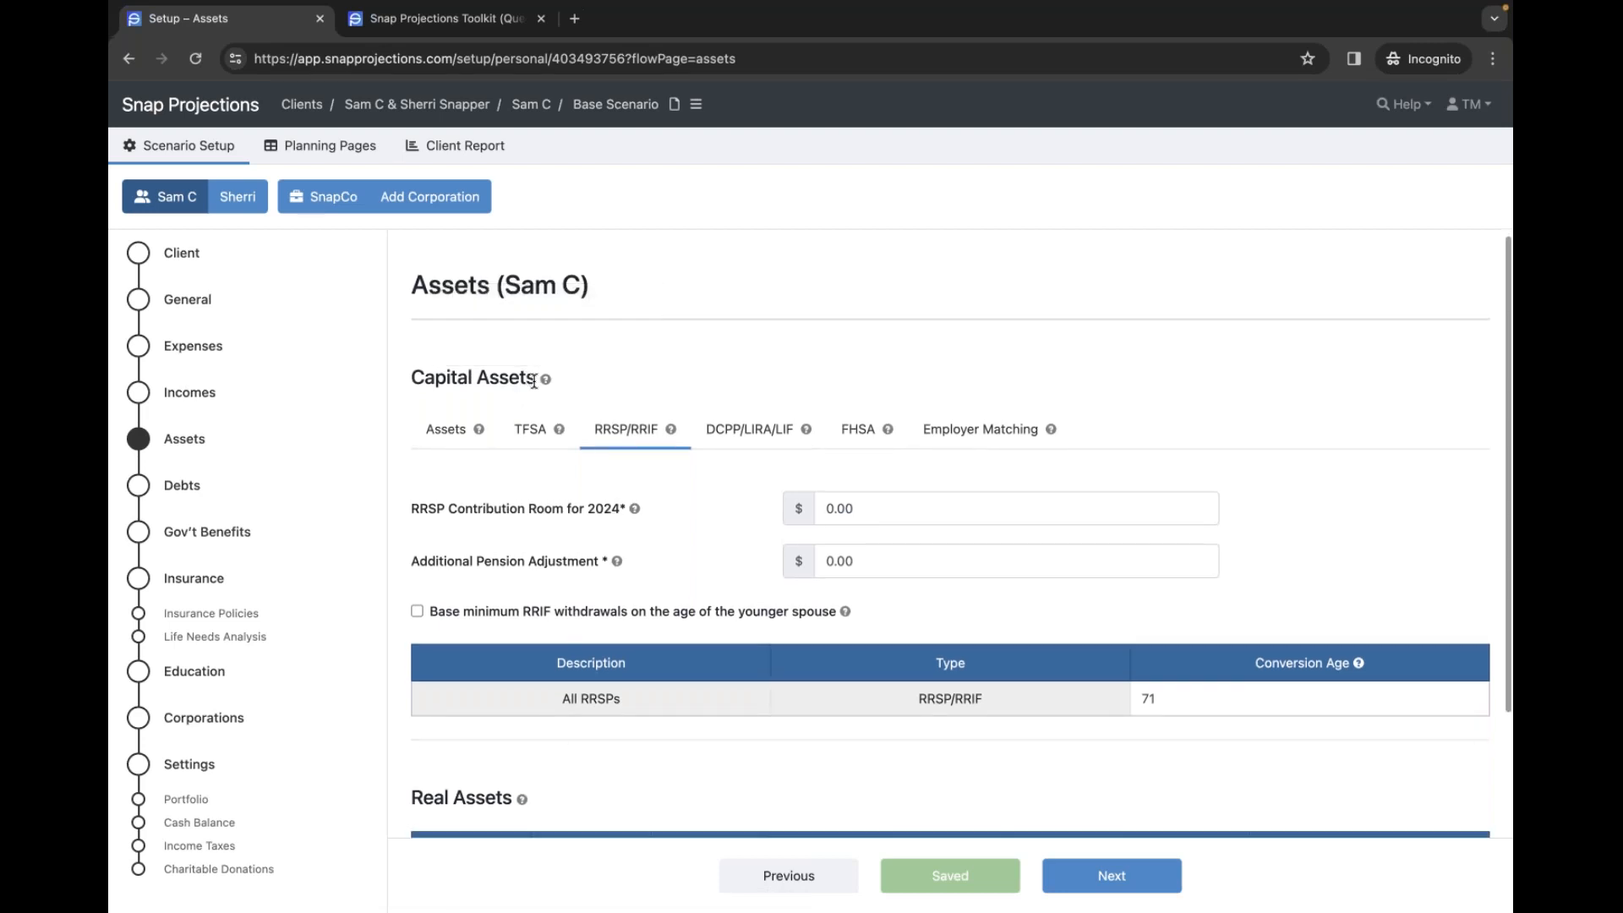
scroll(869, 508, "down", 1)
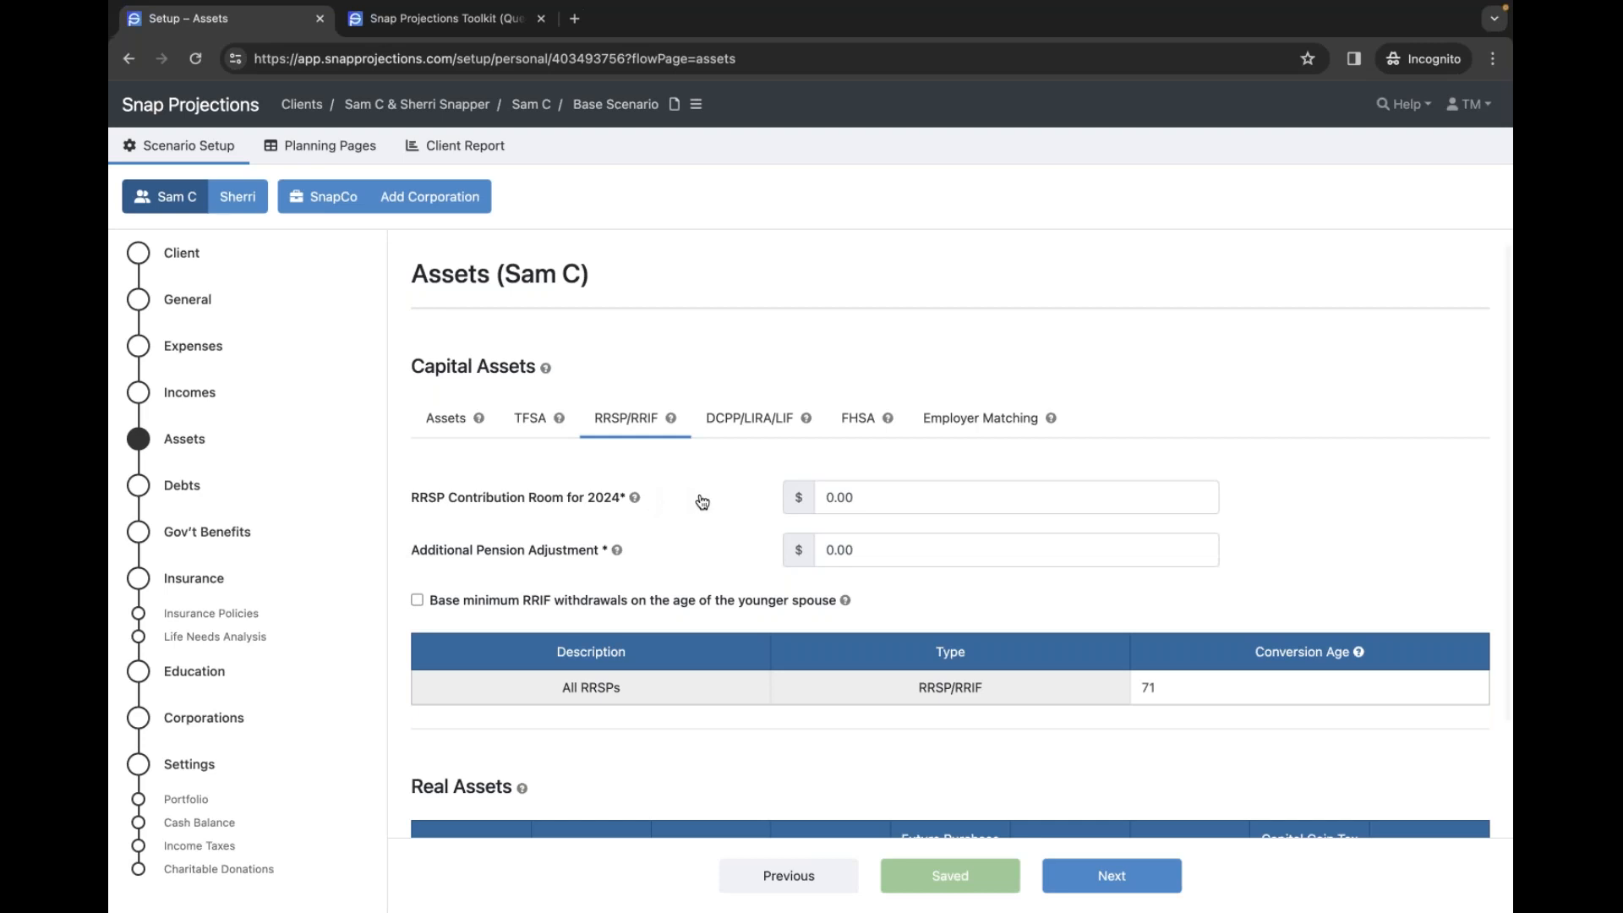
scroll(702, 502, "up", 1)
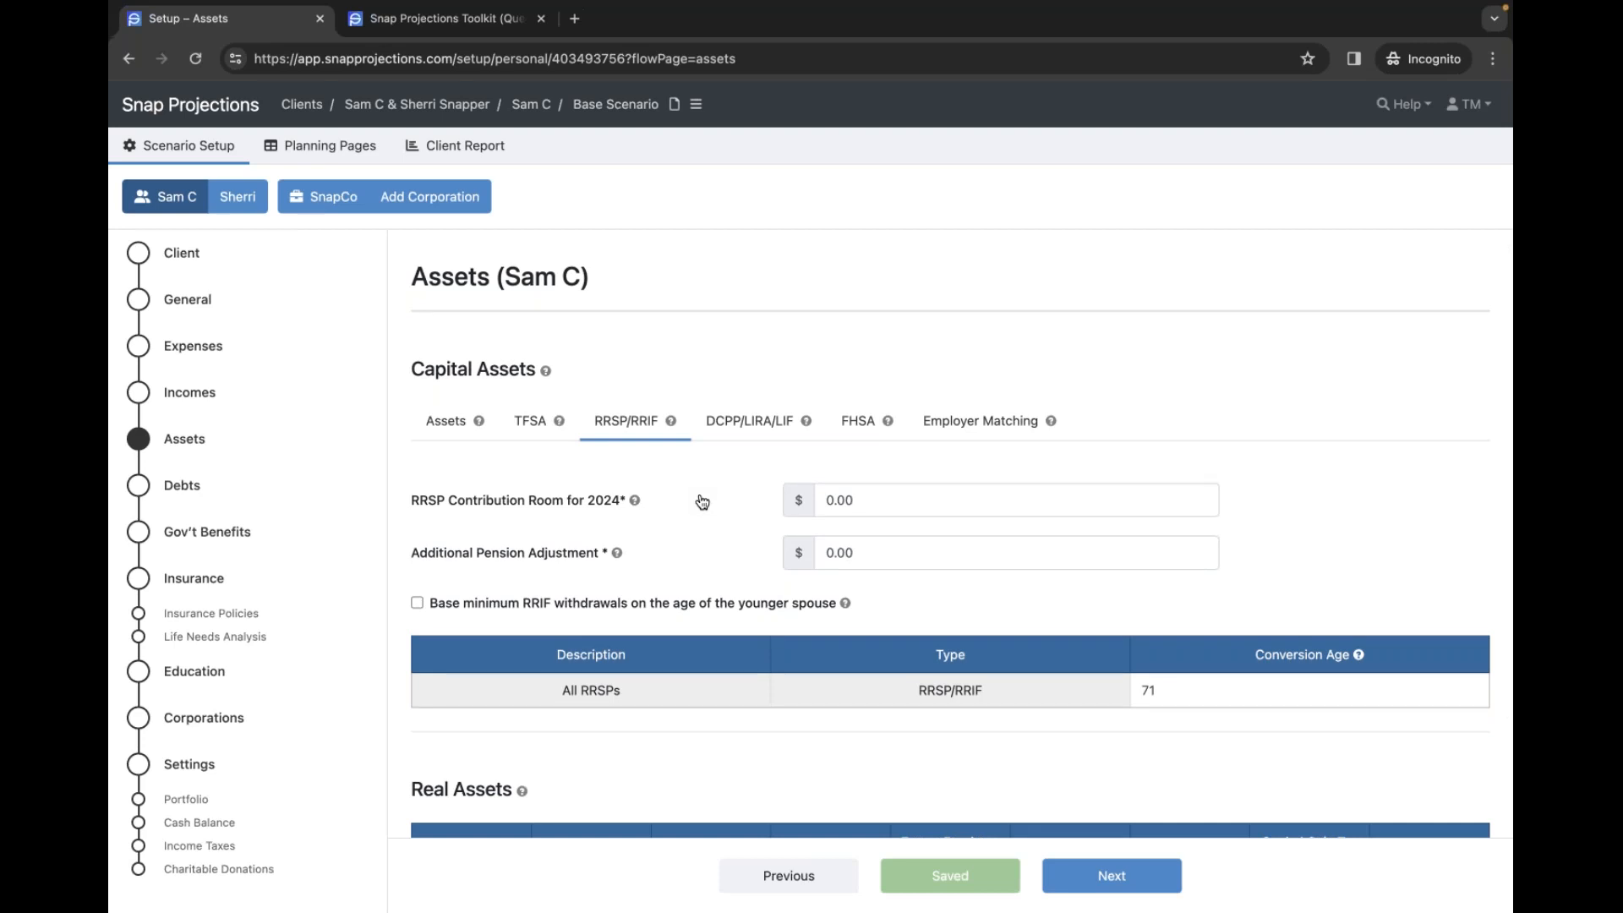
left_click(859, 498)
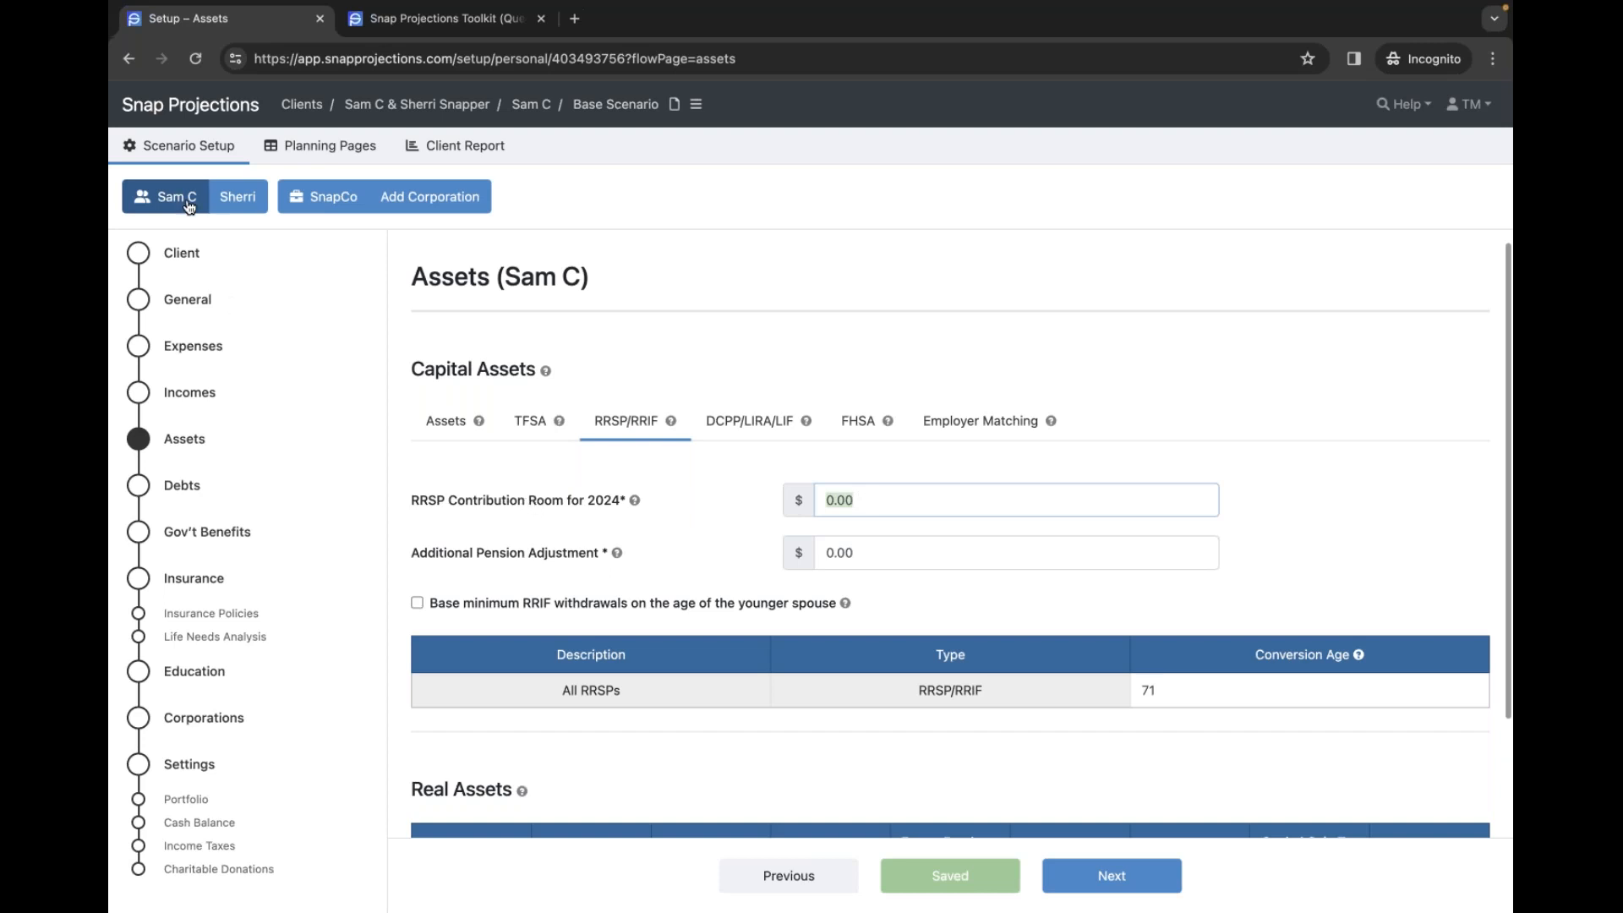
type("180")
left_click(1352, 503)
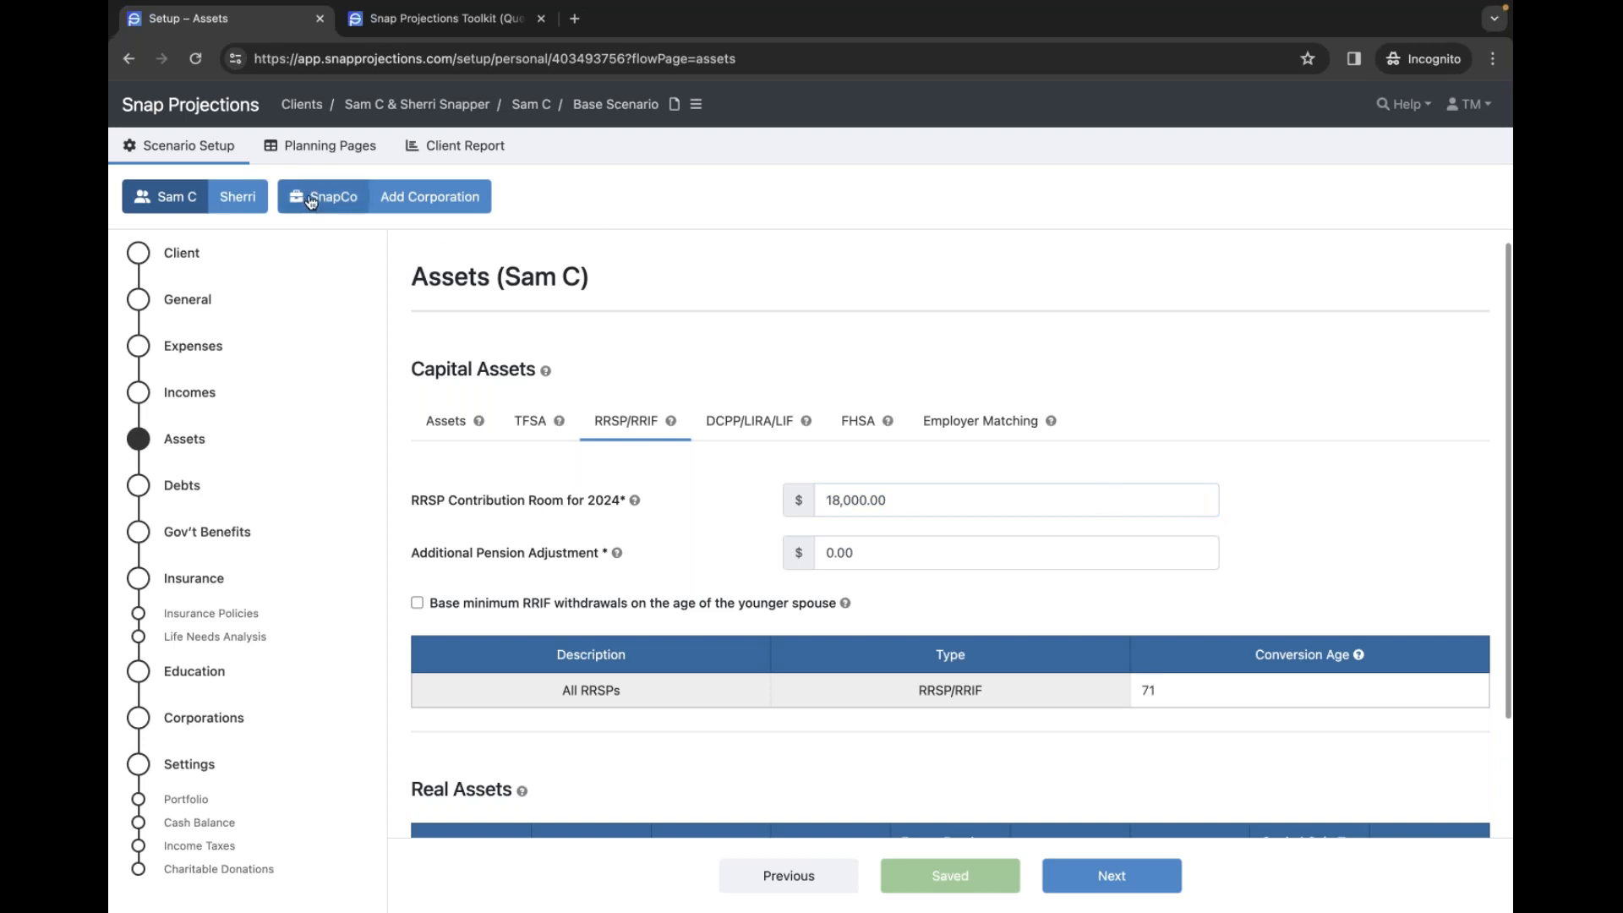
left_click(302, 149)
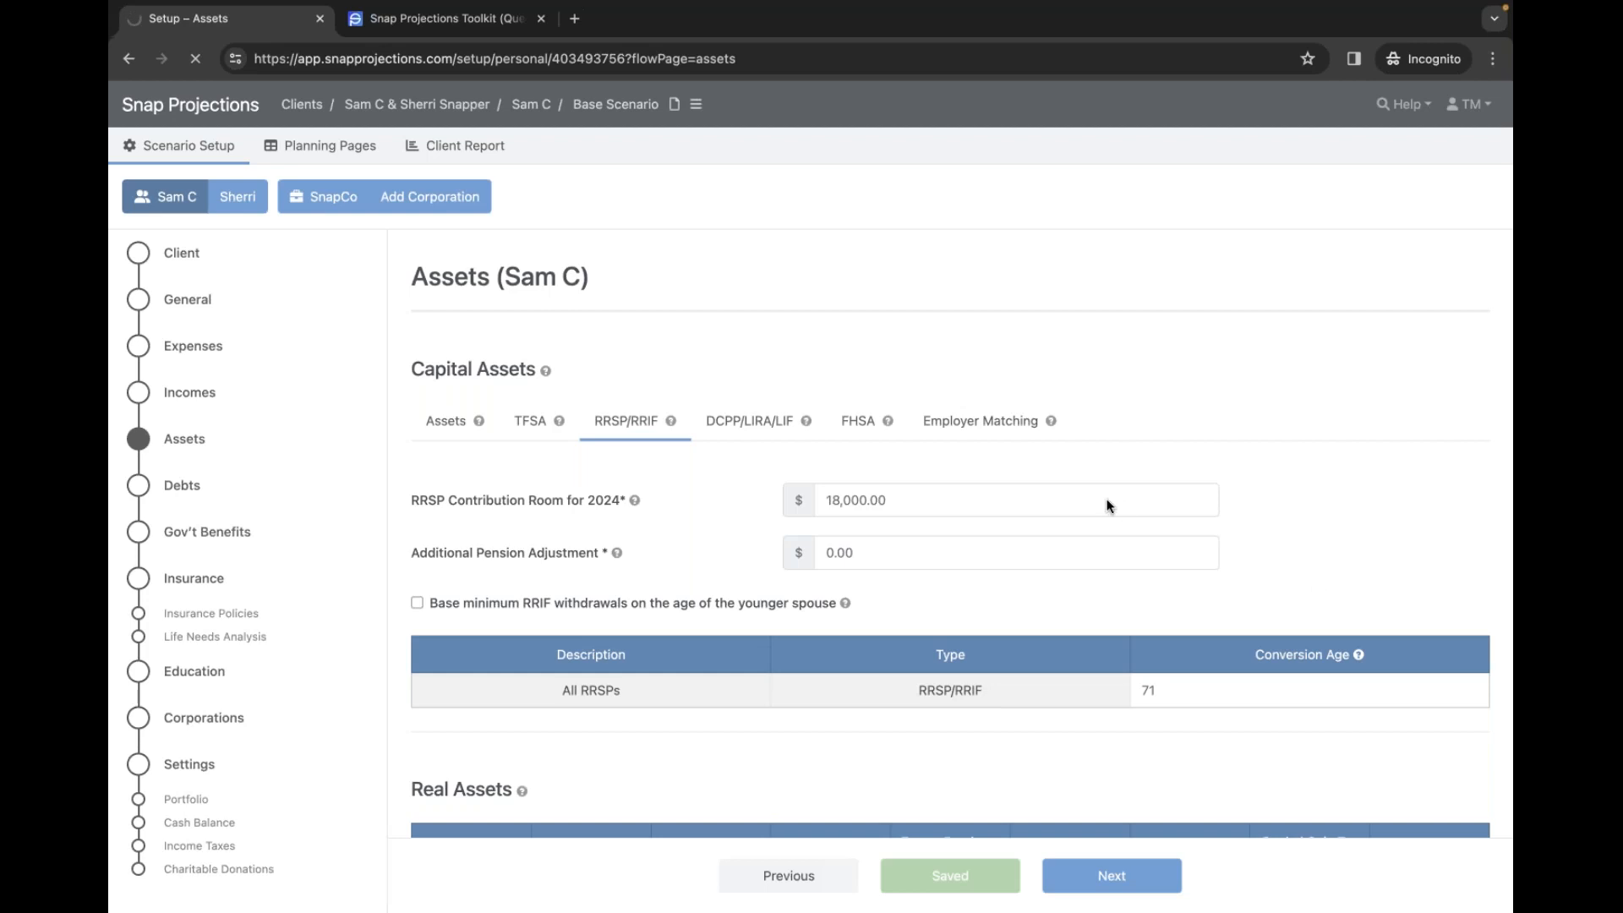
scroll(1277, 534, "right", 5)
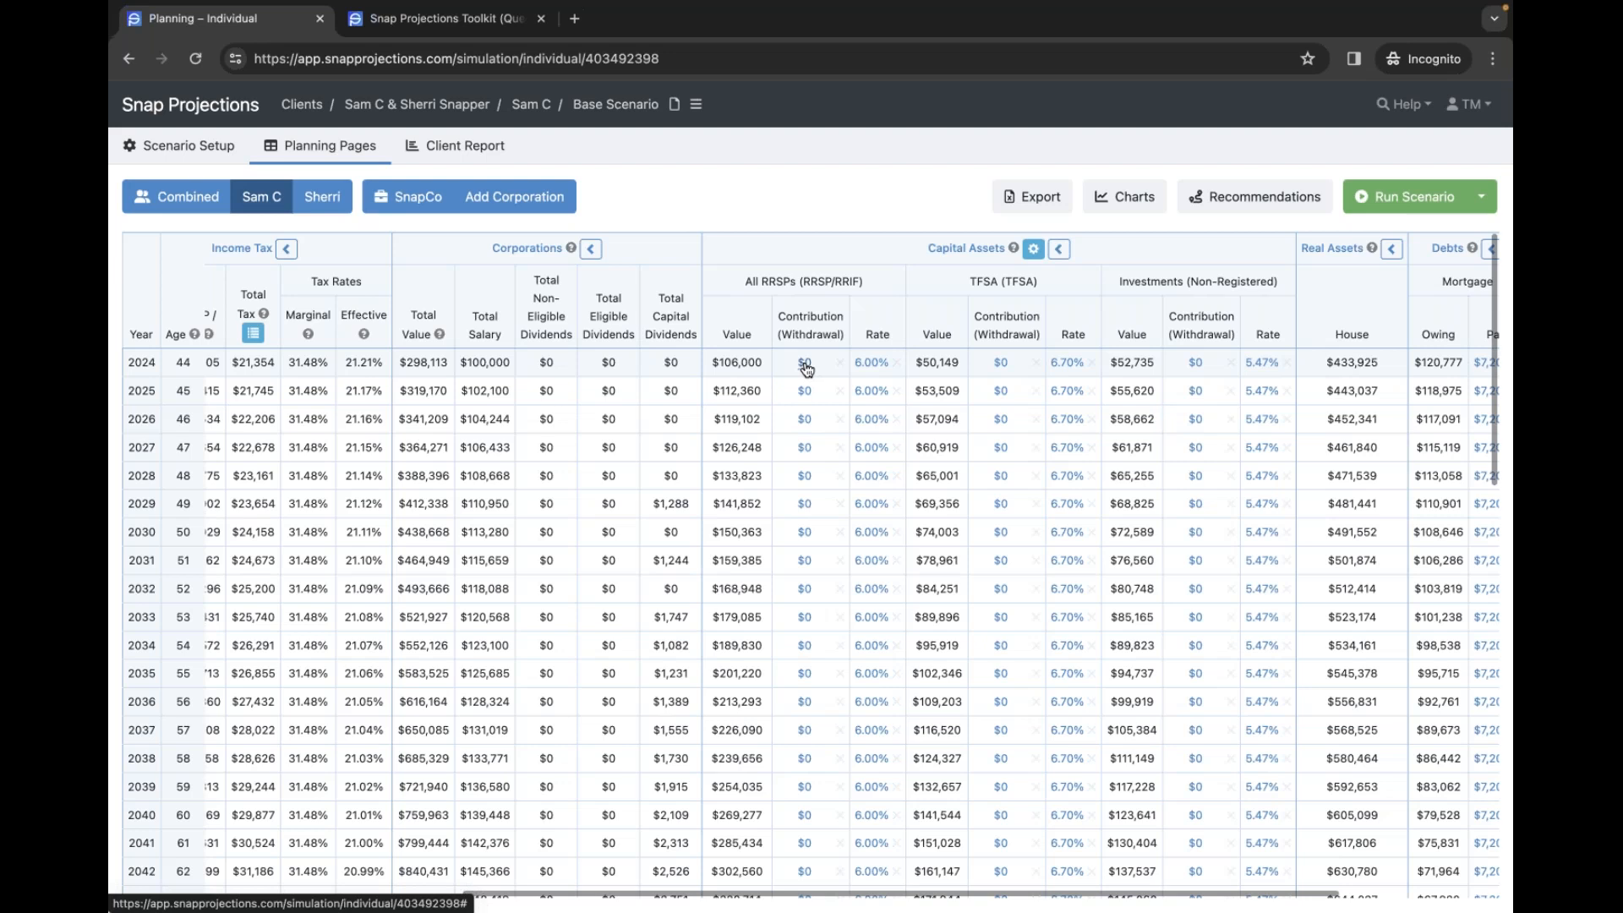
mouse_move(806, 369)
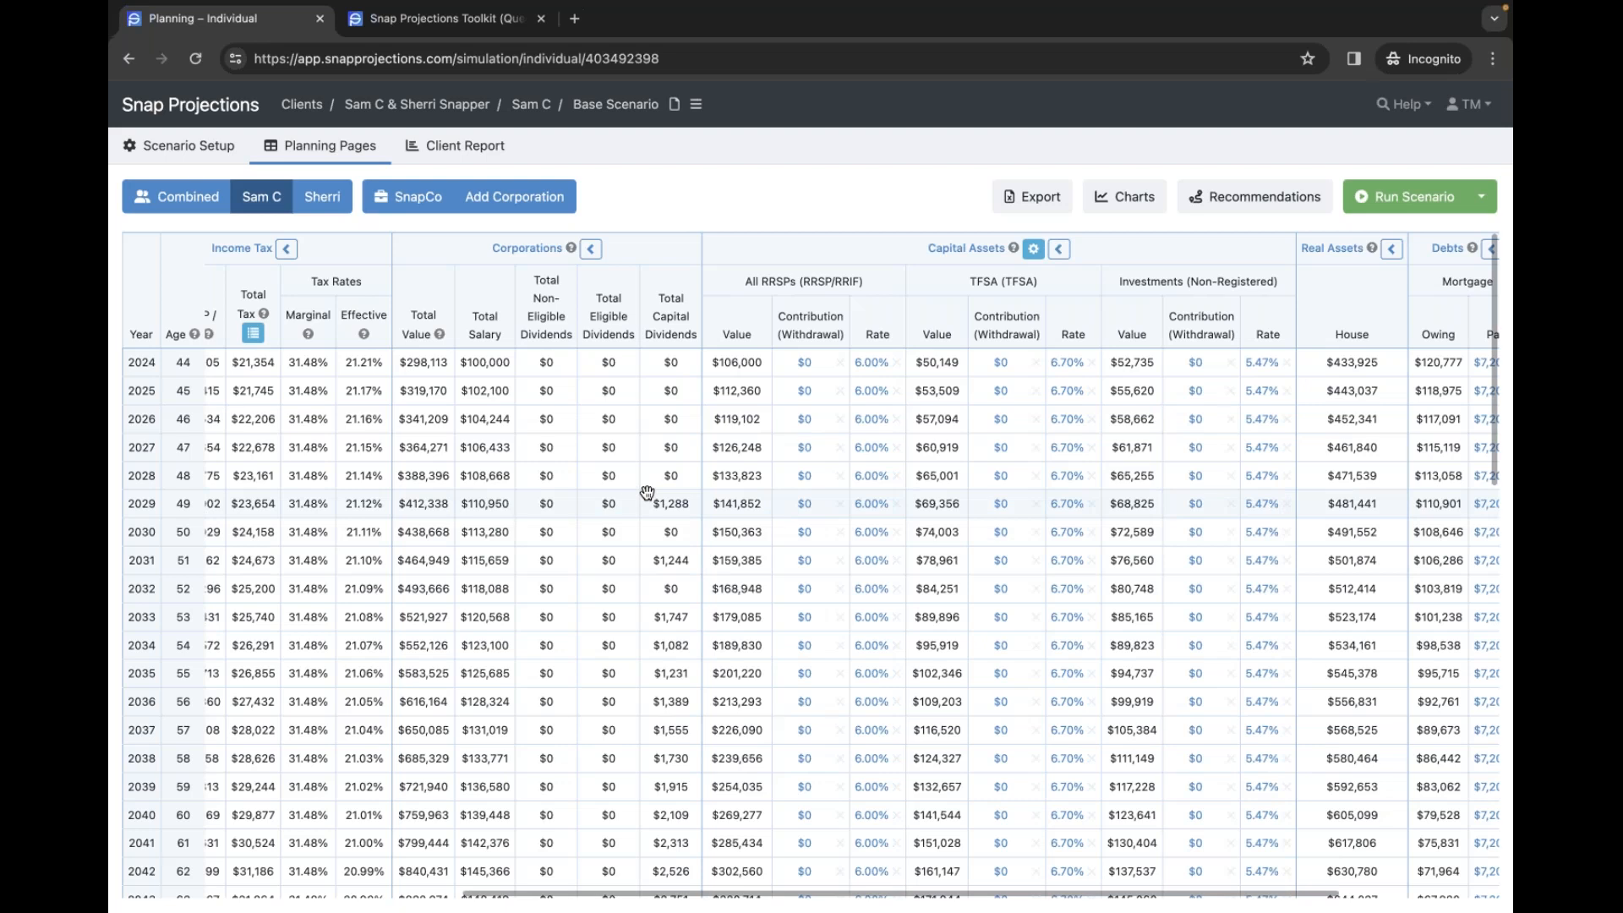
scroll(631, 495, "left", 2)
scroll(631, 494, "left", 6)
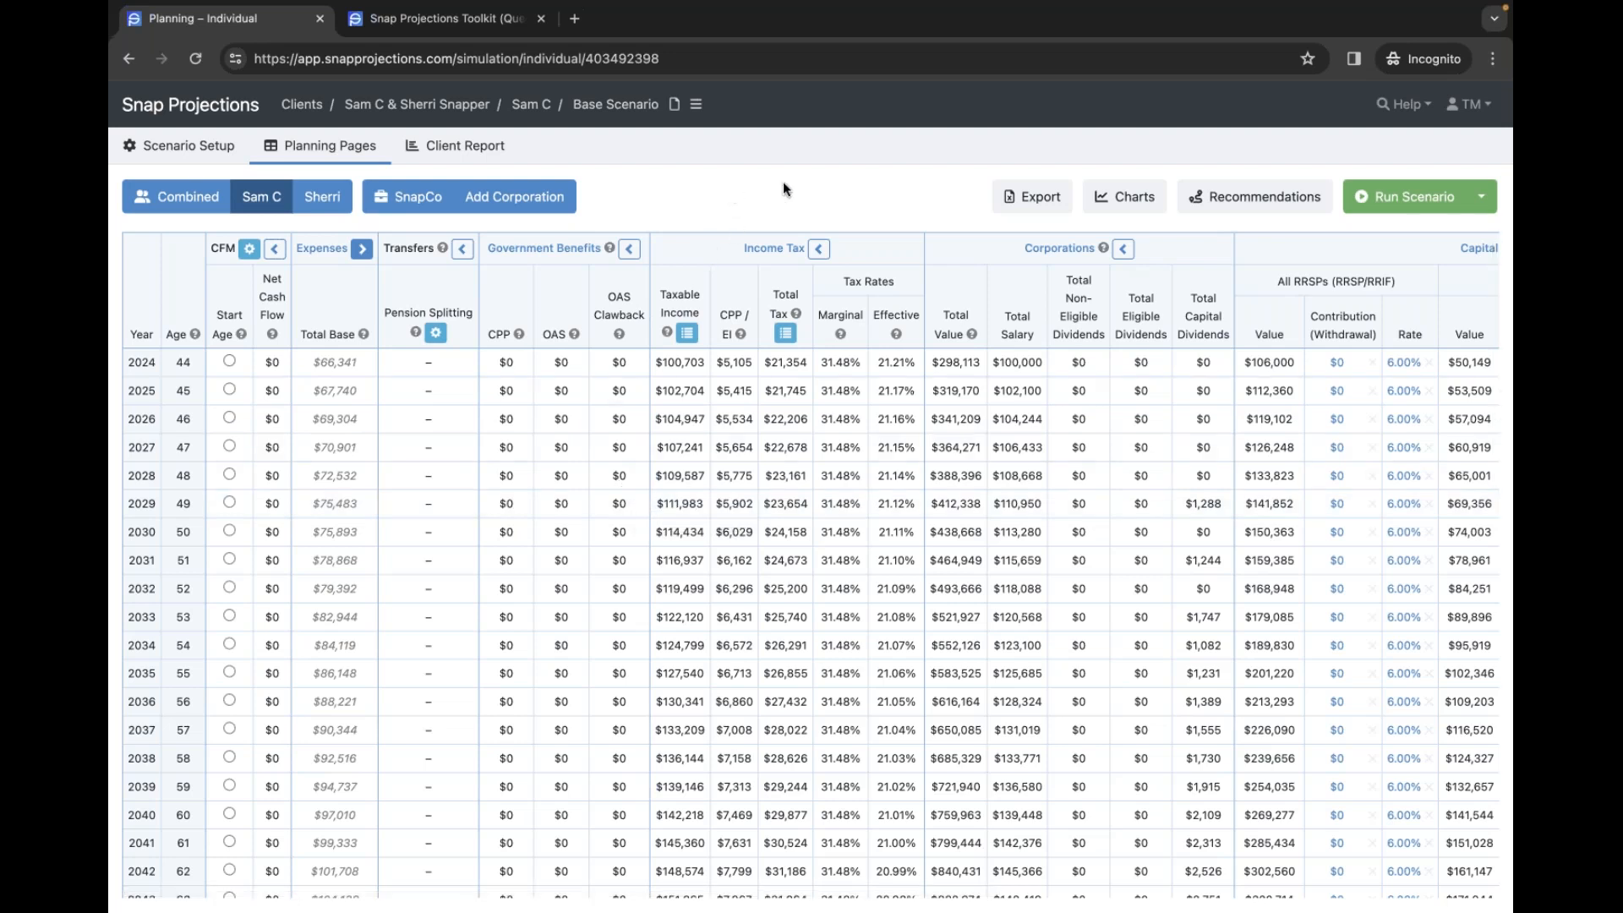
left_click(1118, 203)
scroll(631, 496, "down", 5)
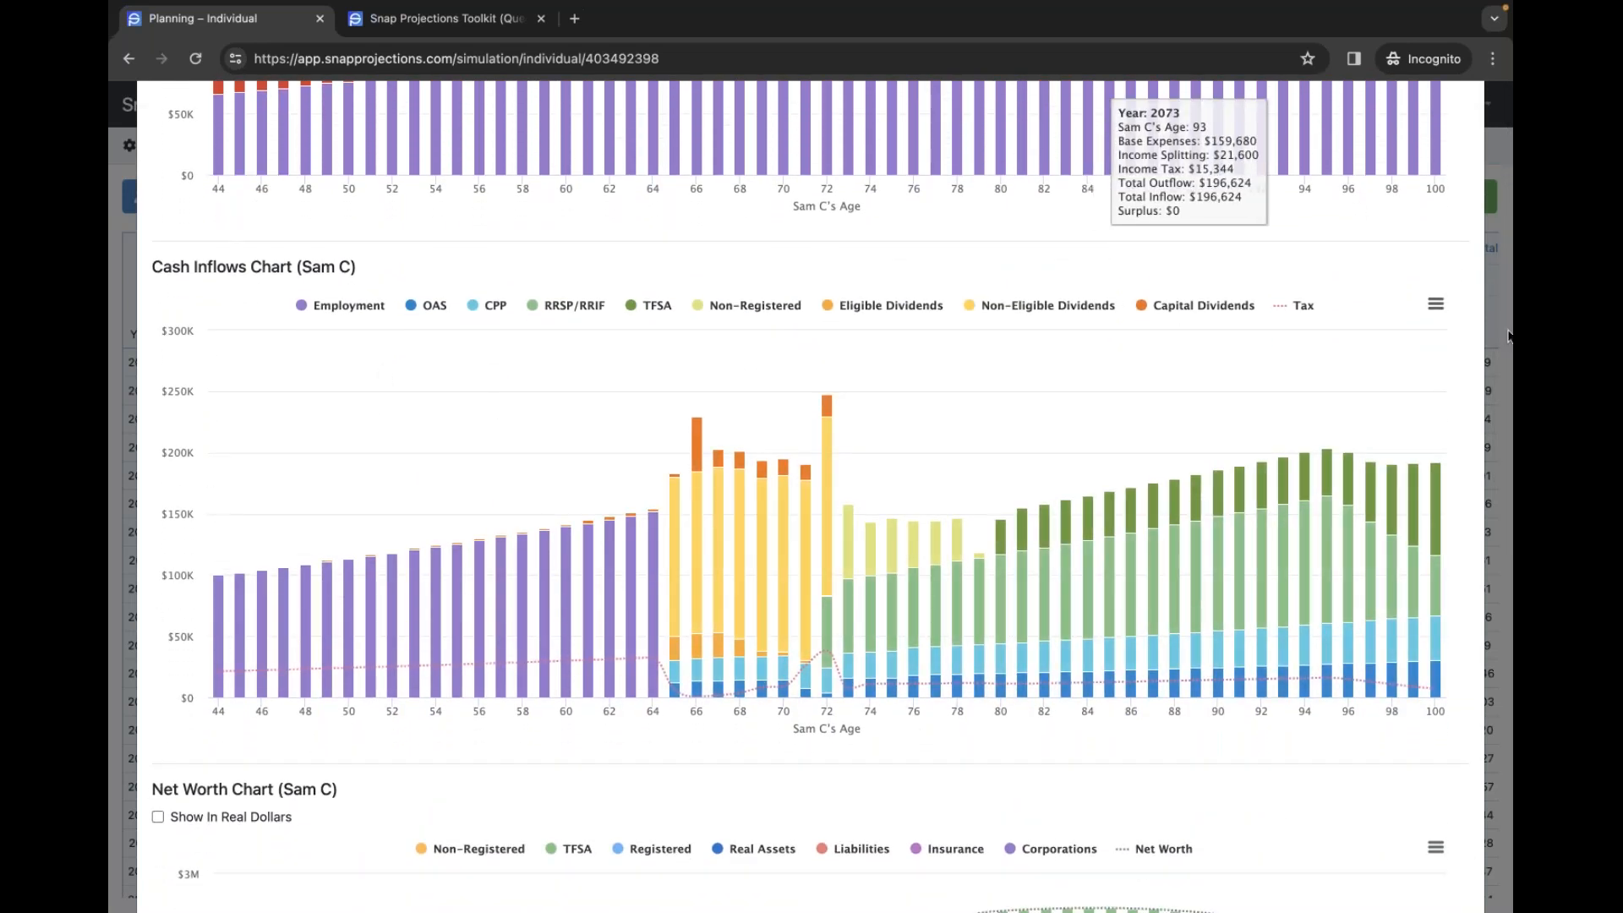
left_click(1494, 346)
left_click(190, 200)
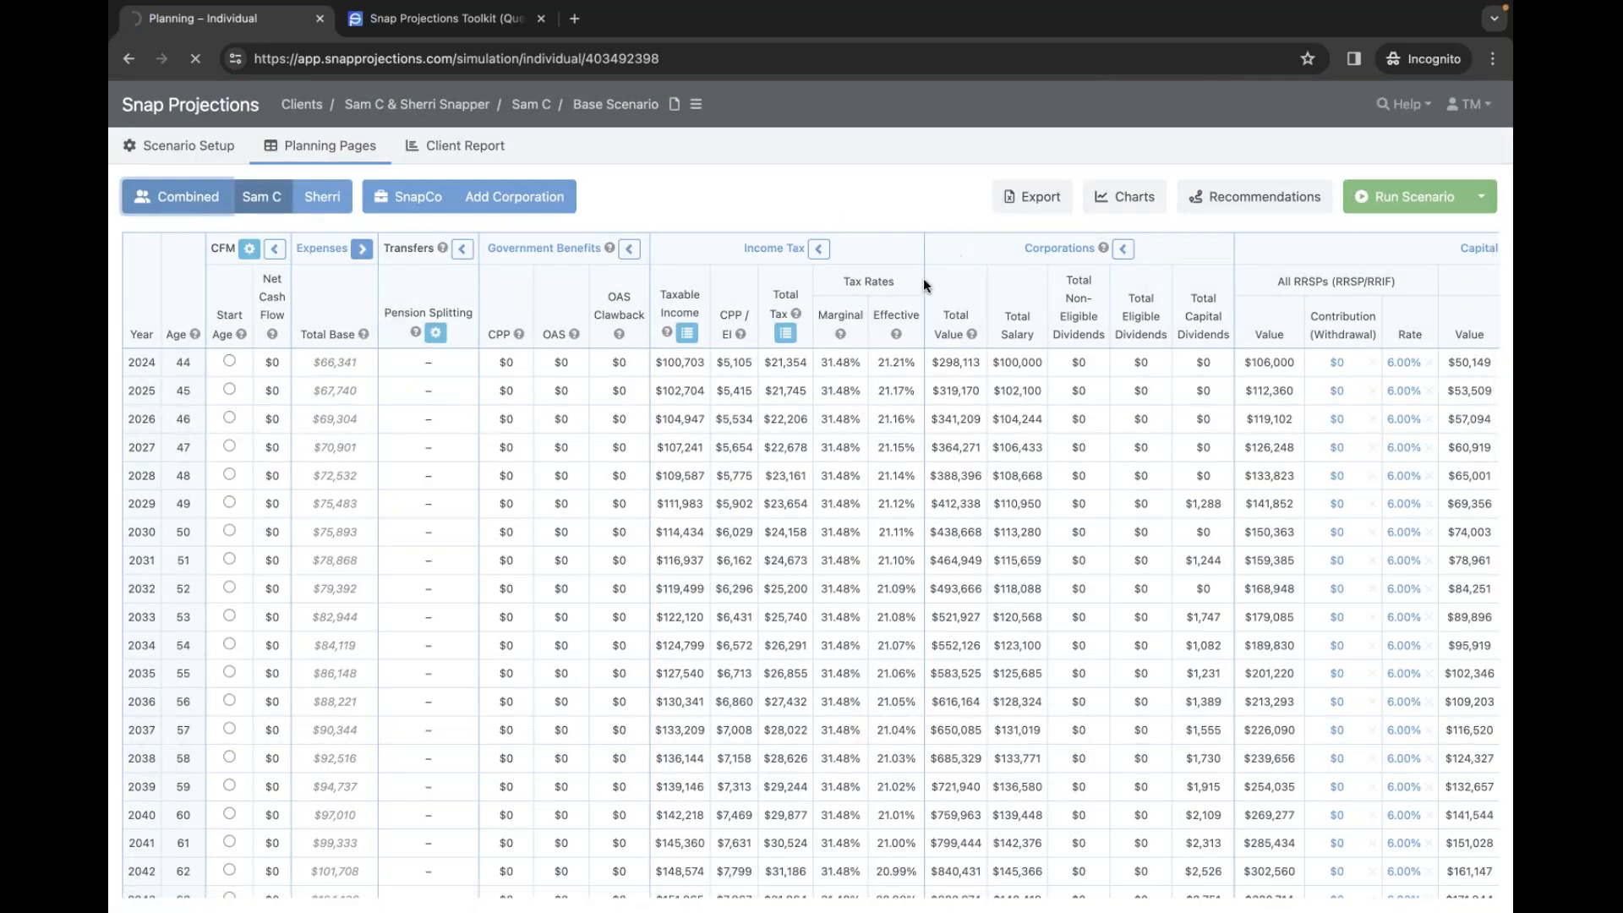
left_click(1135, 200)
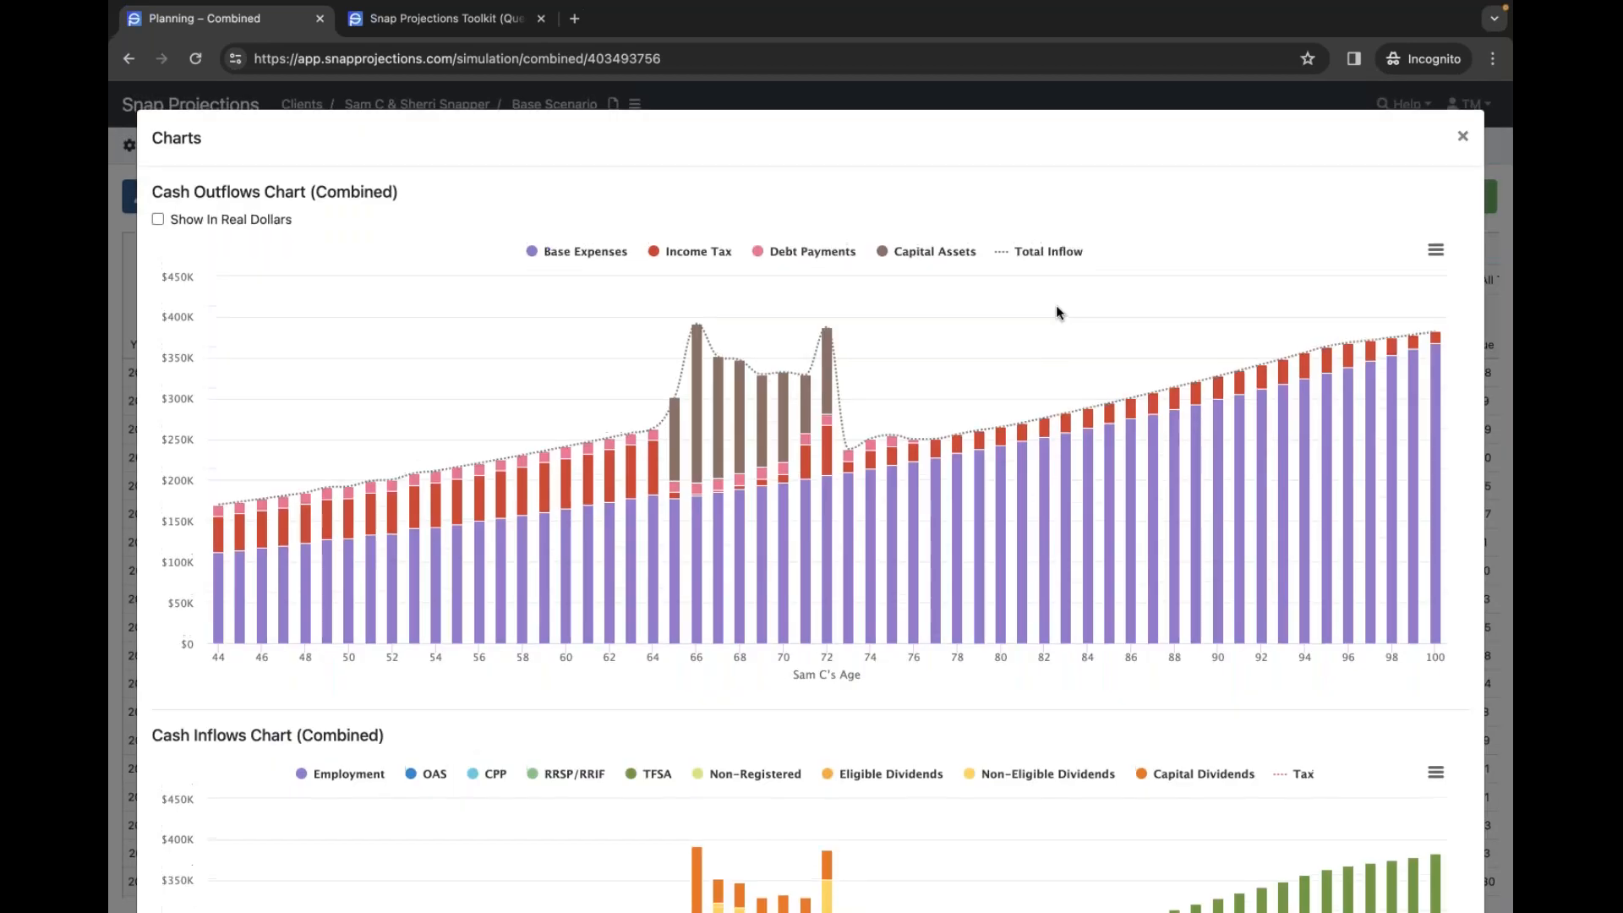
scroll(989, 298, "down", 5)
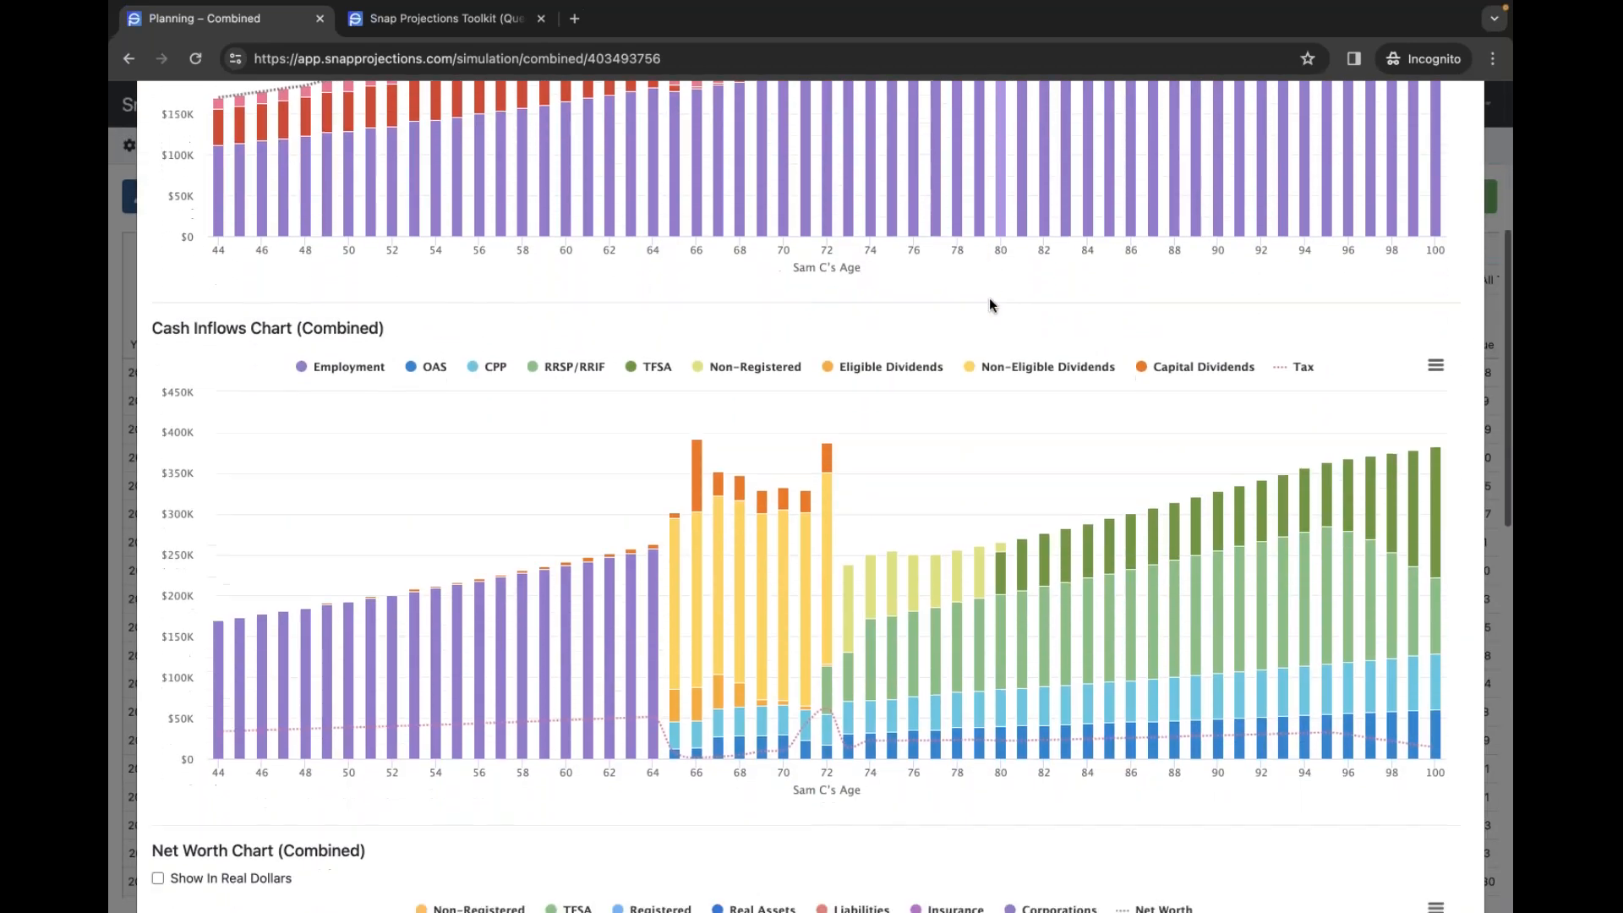
scroll(989, 298, "down", 2)
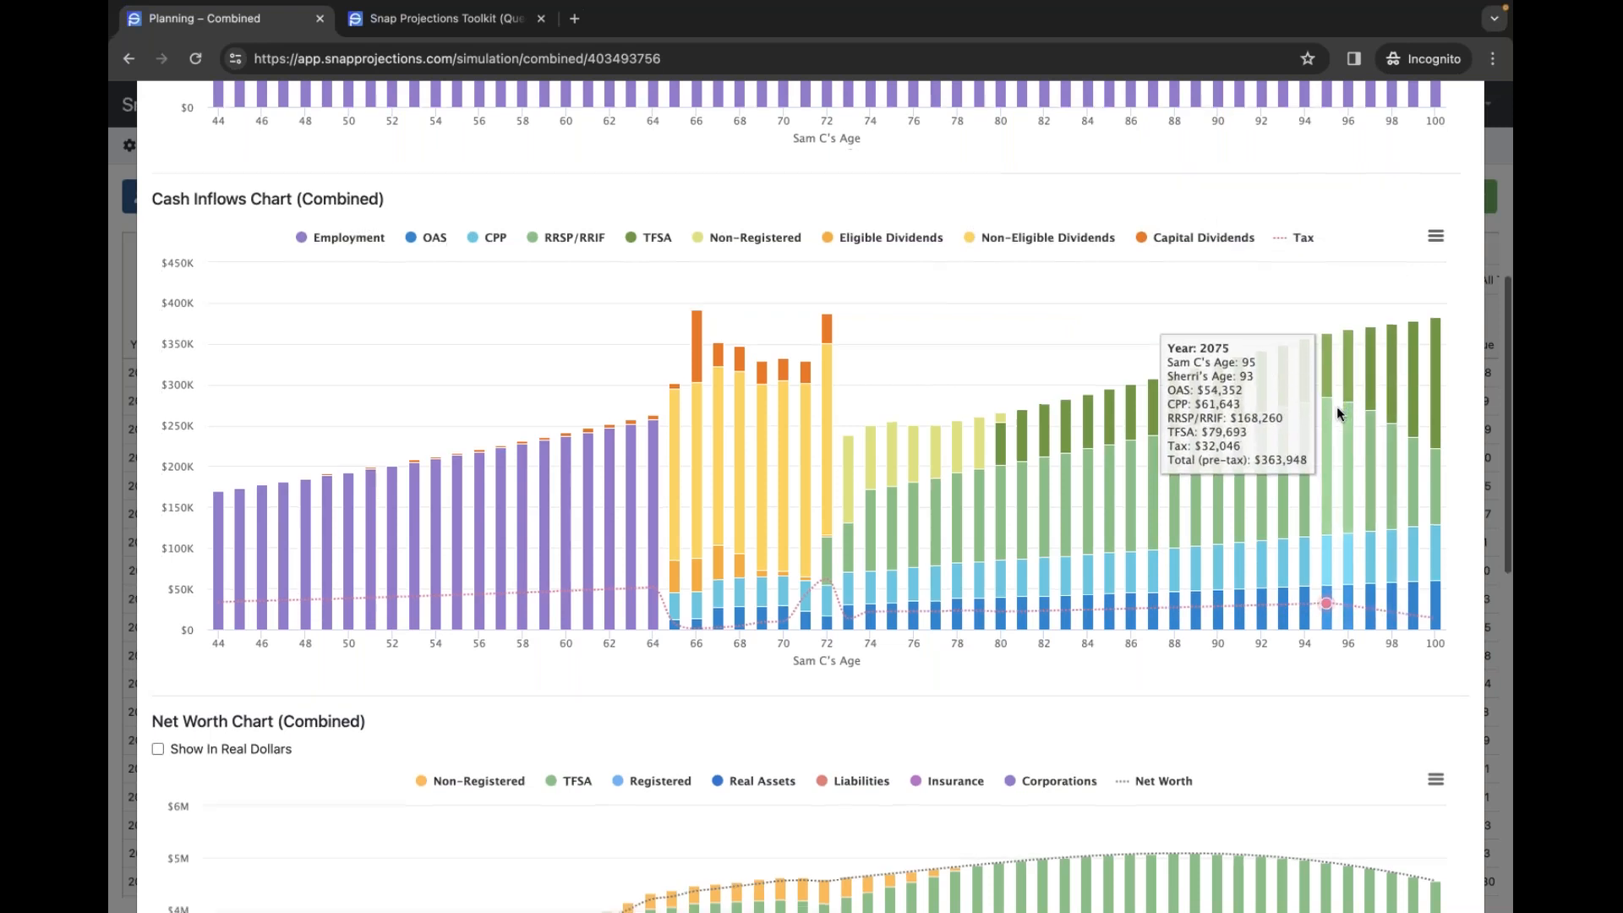
scroll(1337, 404, "down", 1)
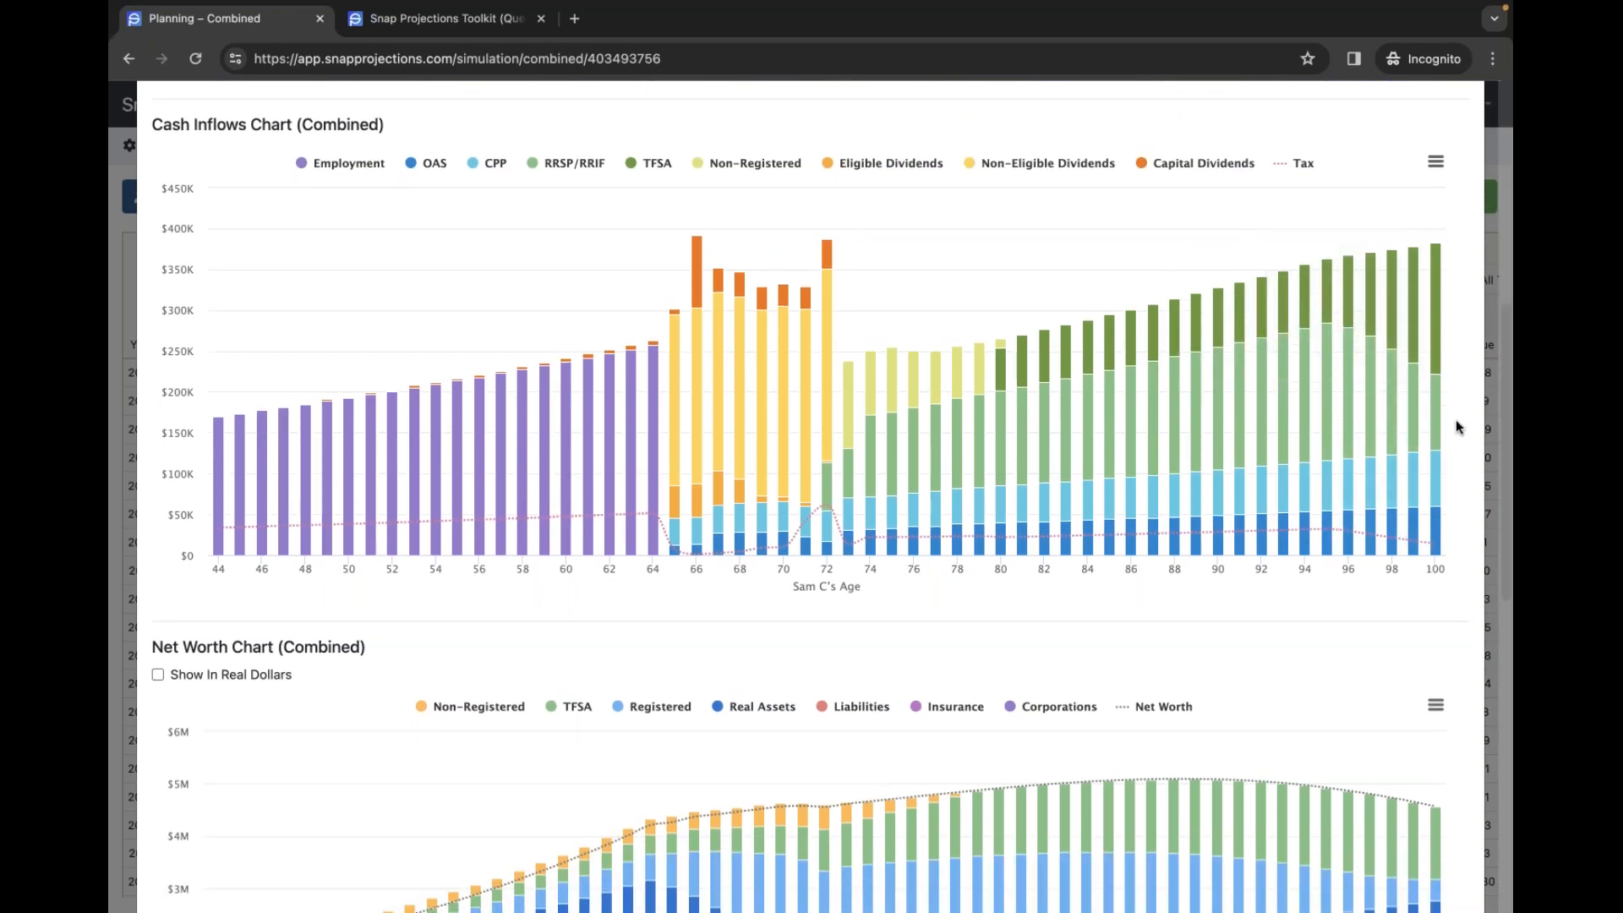
scroll(1437, 422, "down", 3)
scroll(1412, 439, "down", 5)
scroll(1413, 438, "up", 7)
scroll(1414, 443, "up", 1)
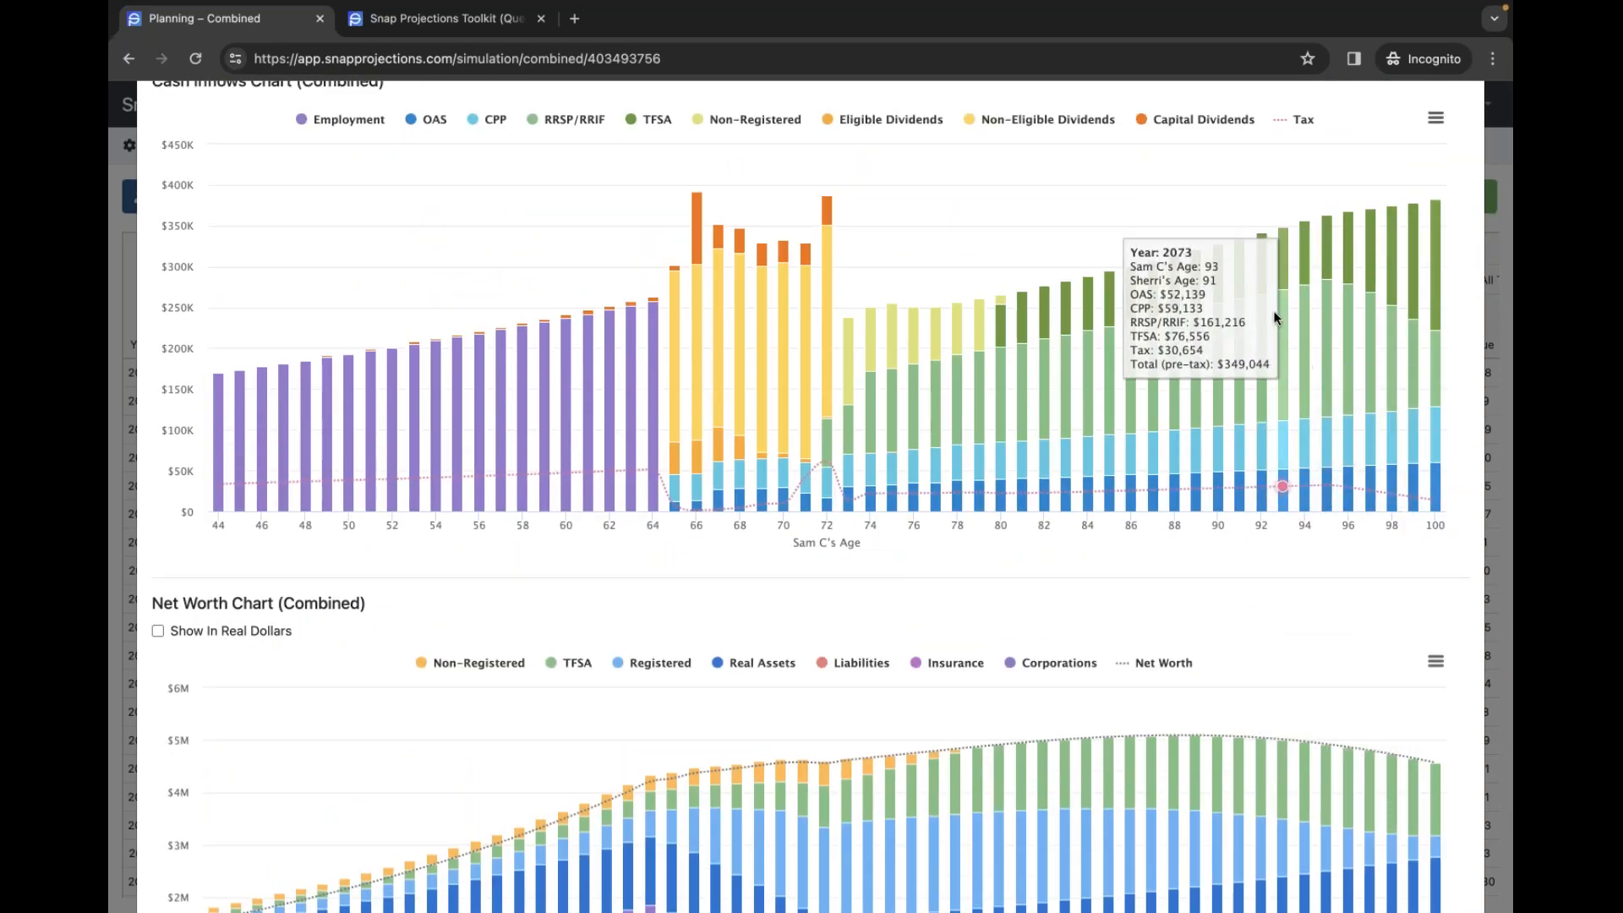
scroll(1272, 313, "up", 1)
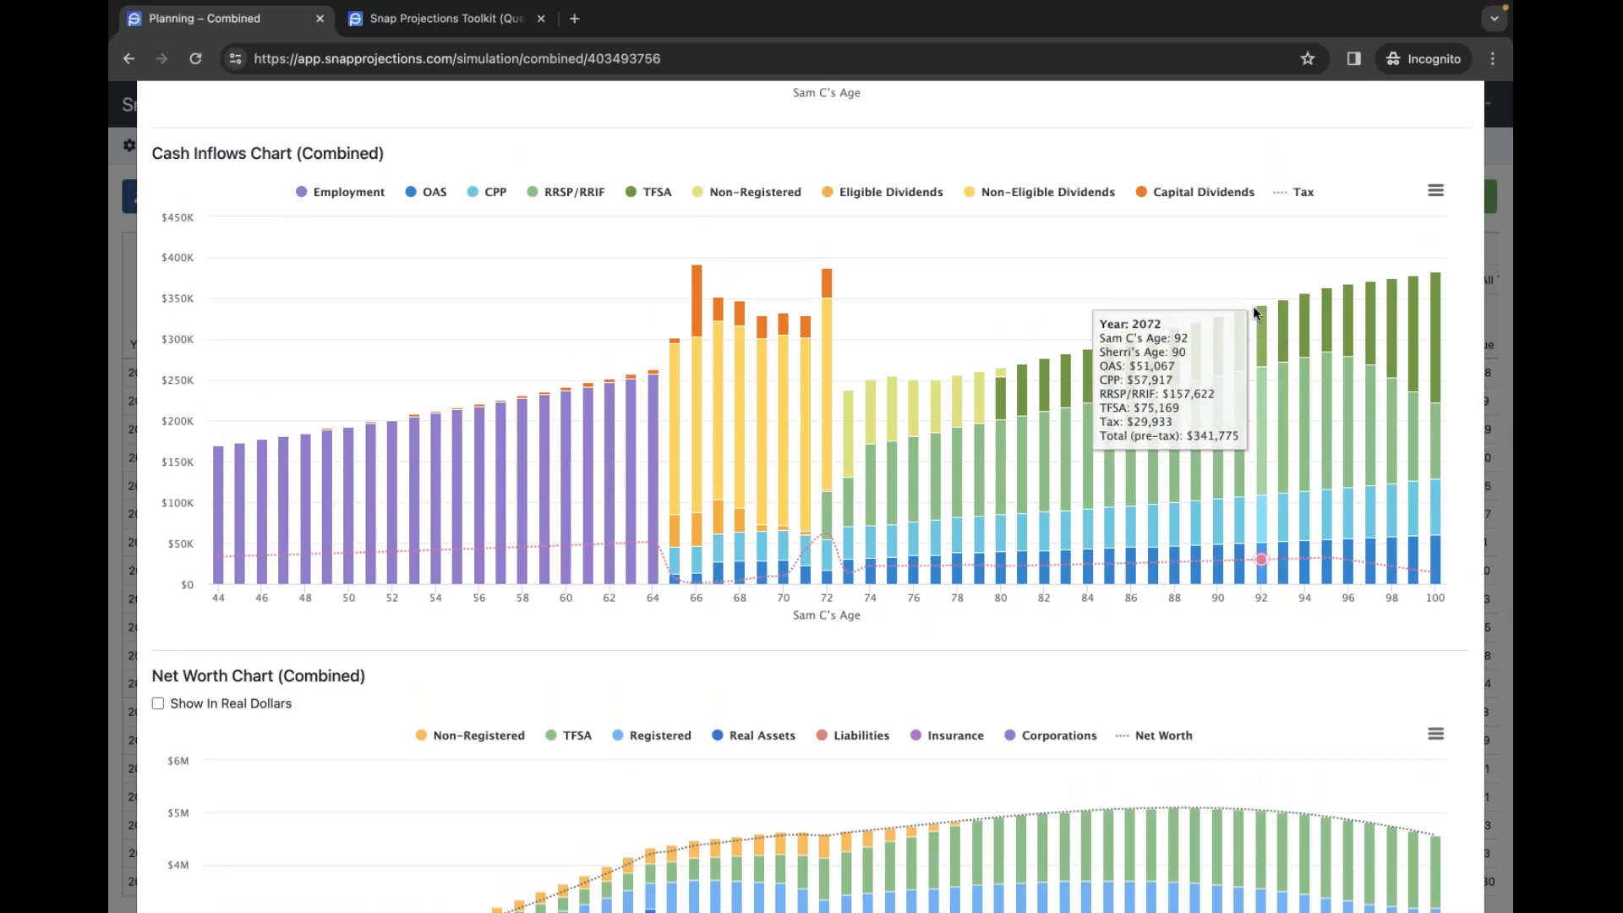
left_click(1493, 151)
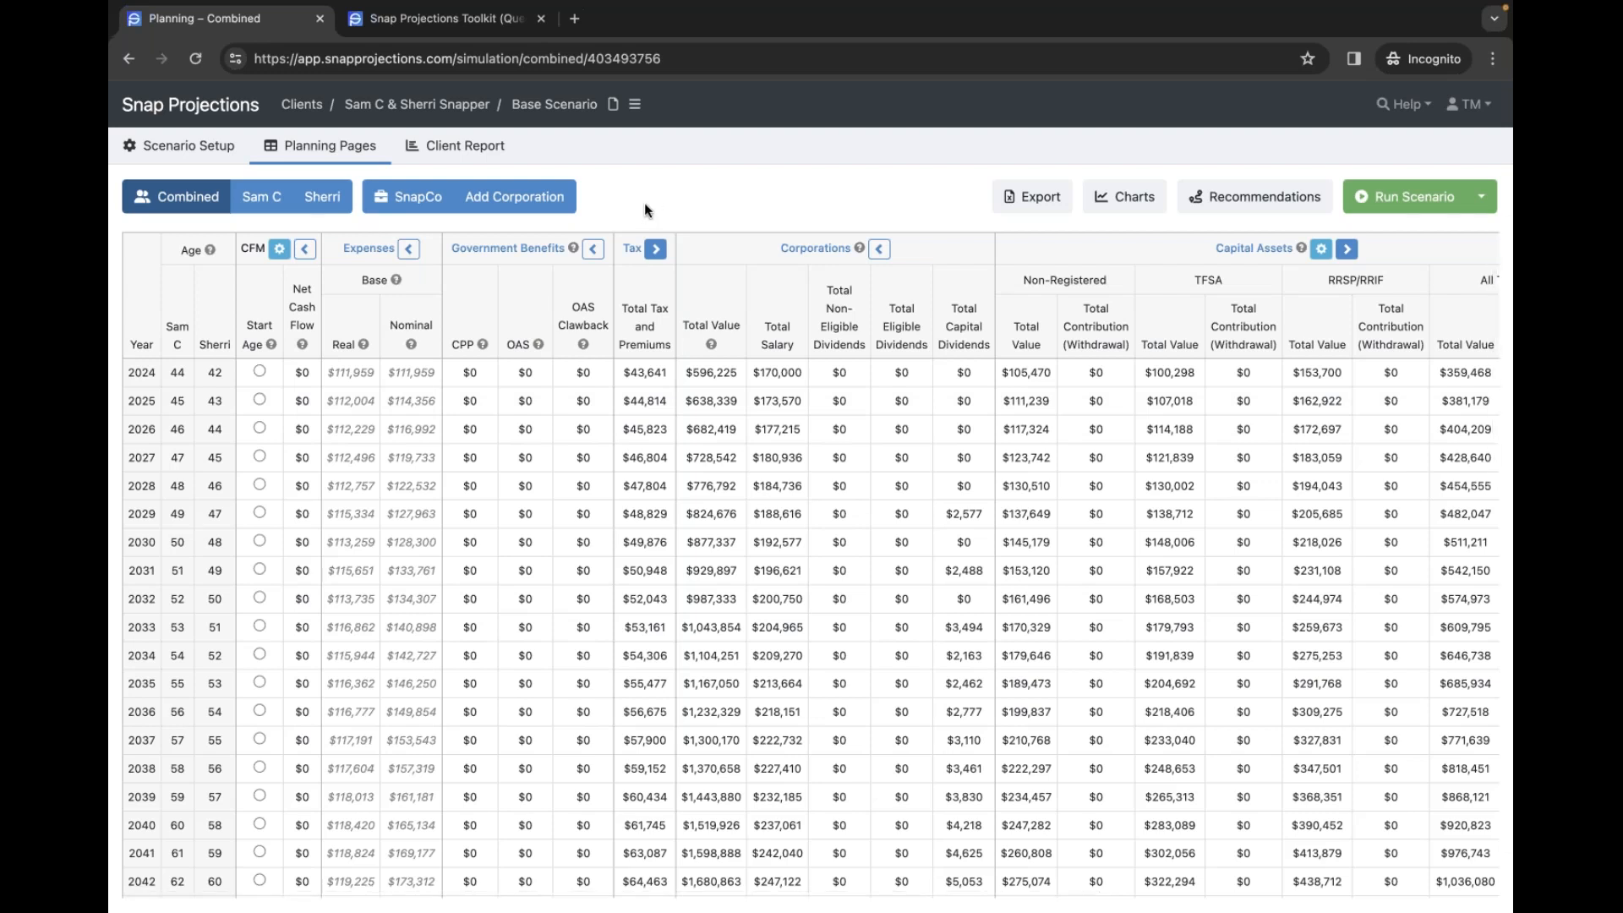
- Scroll to 2045 ($1,703,786 corporate value, $210,000 non-eligible and $40,000 eligible dividends), then open Scenario Setup
scroll(773, 537, "down", 3)
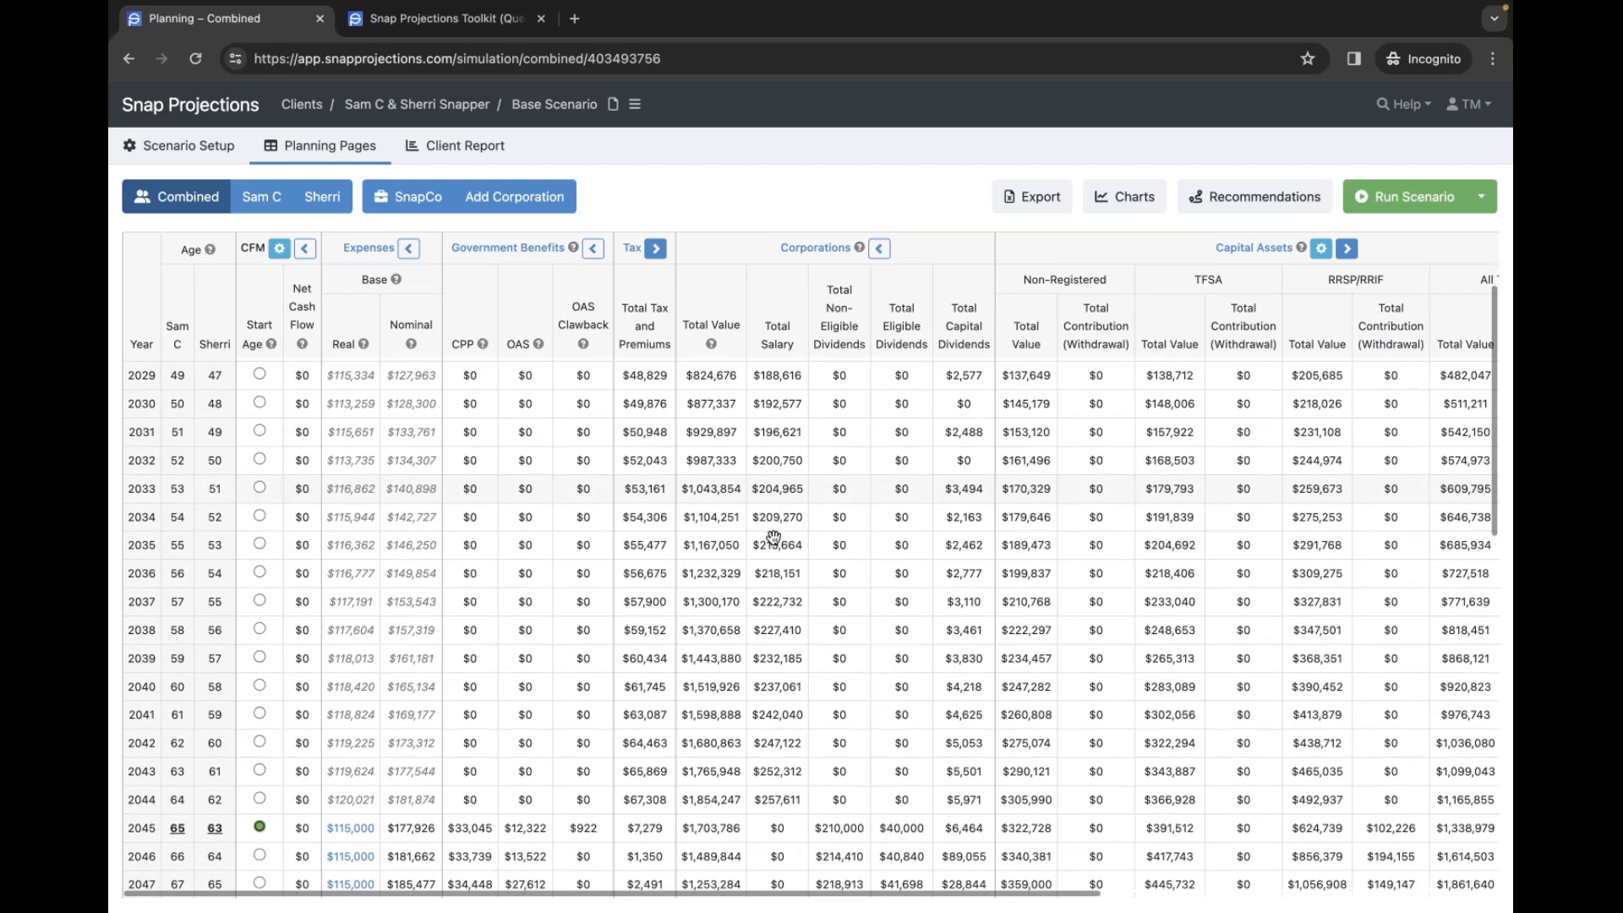
scroll(773, 538, "down", 2)
scroll(773, 538, "down", 4)
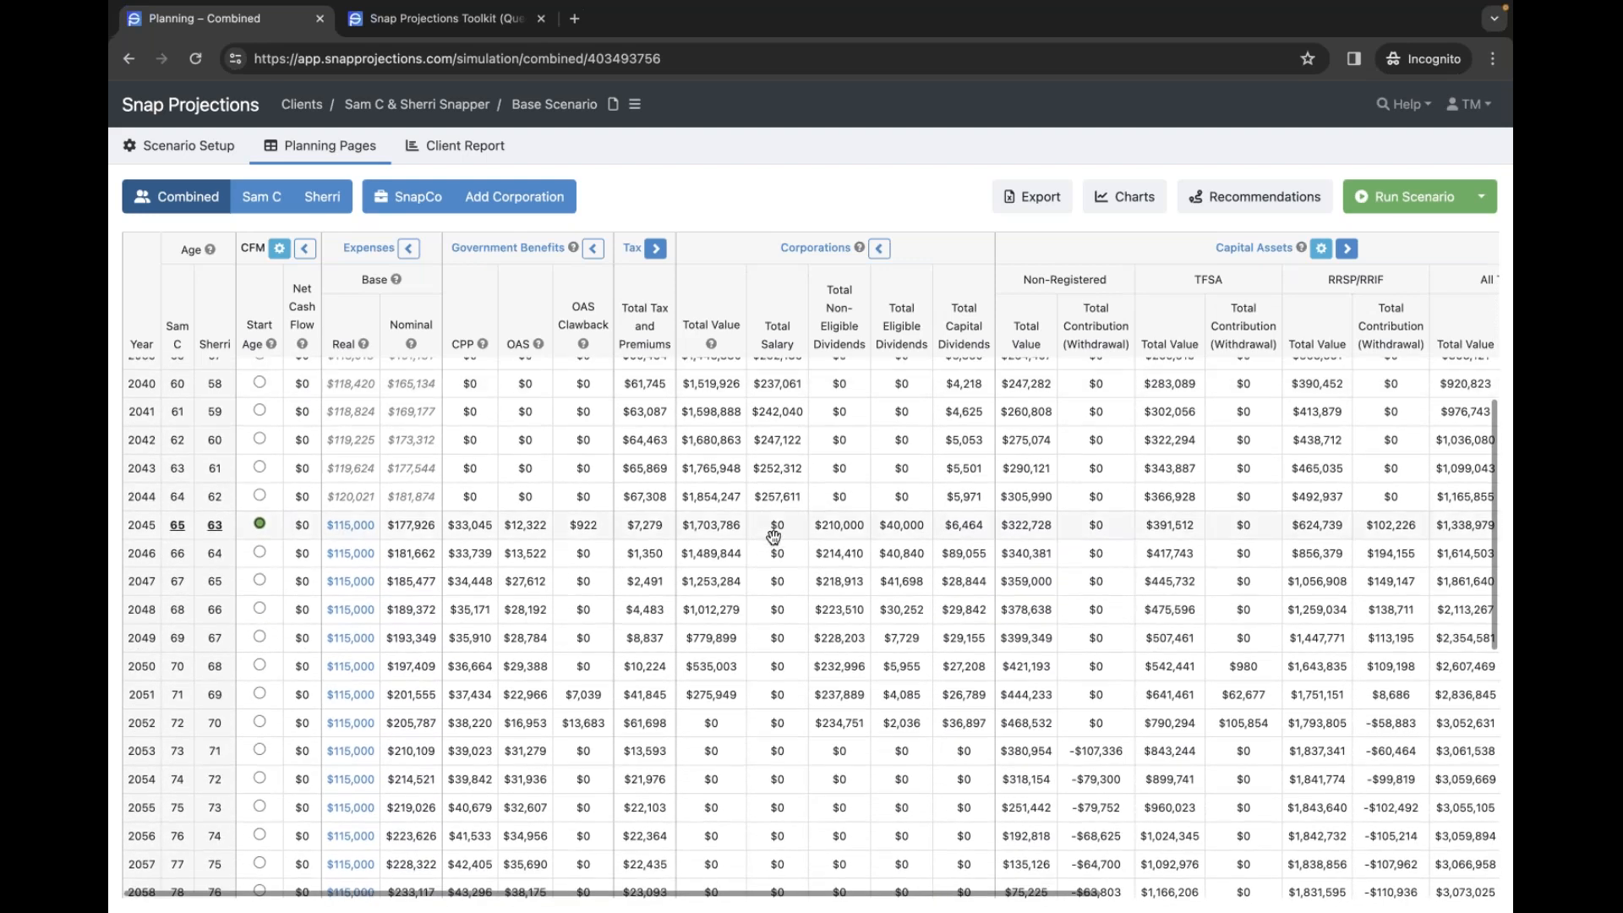
scroll(773, 538, "down", 1)
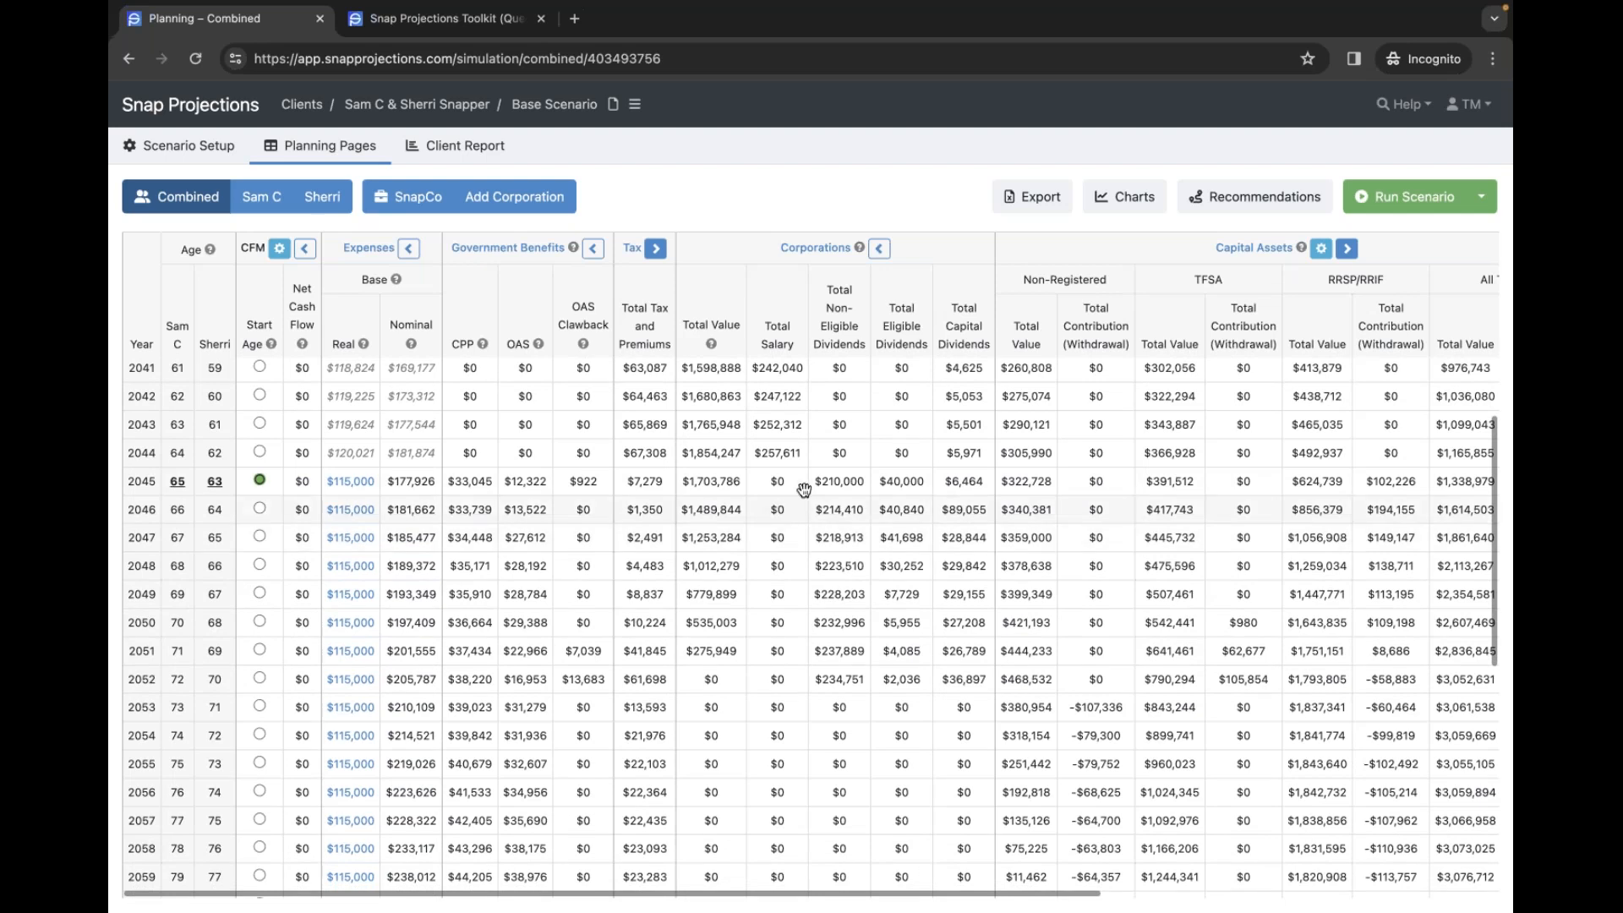
left_click(187, 146)
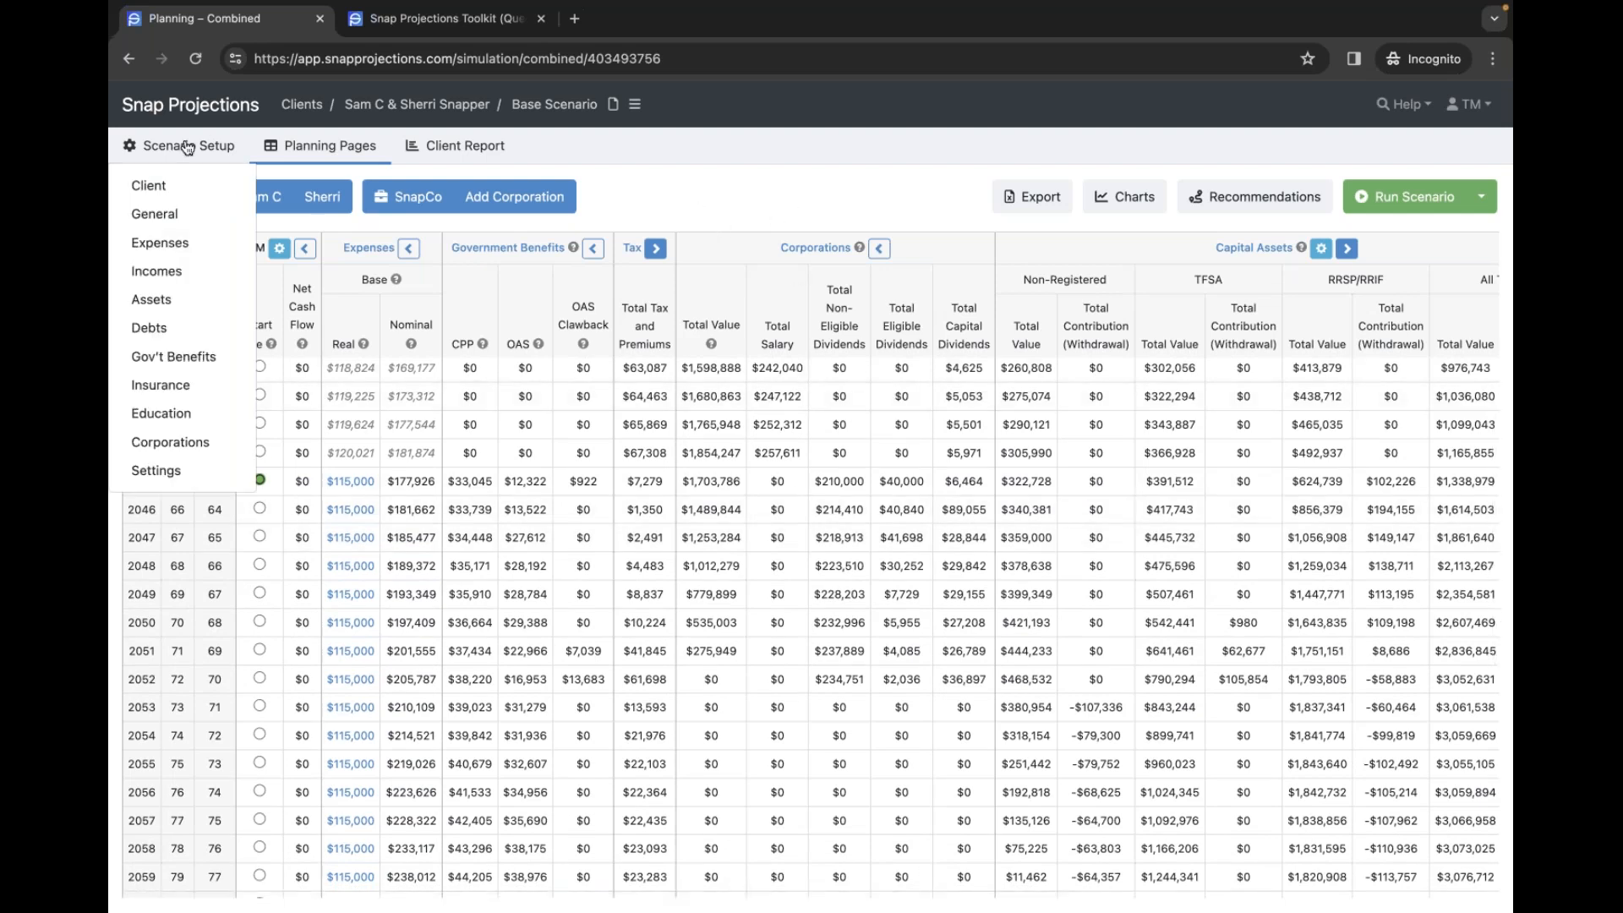
- Review SnapCo's client, assets, debts and insurance setup, then go back to the presentation's Agenda slide
left_click(154, 186)
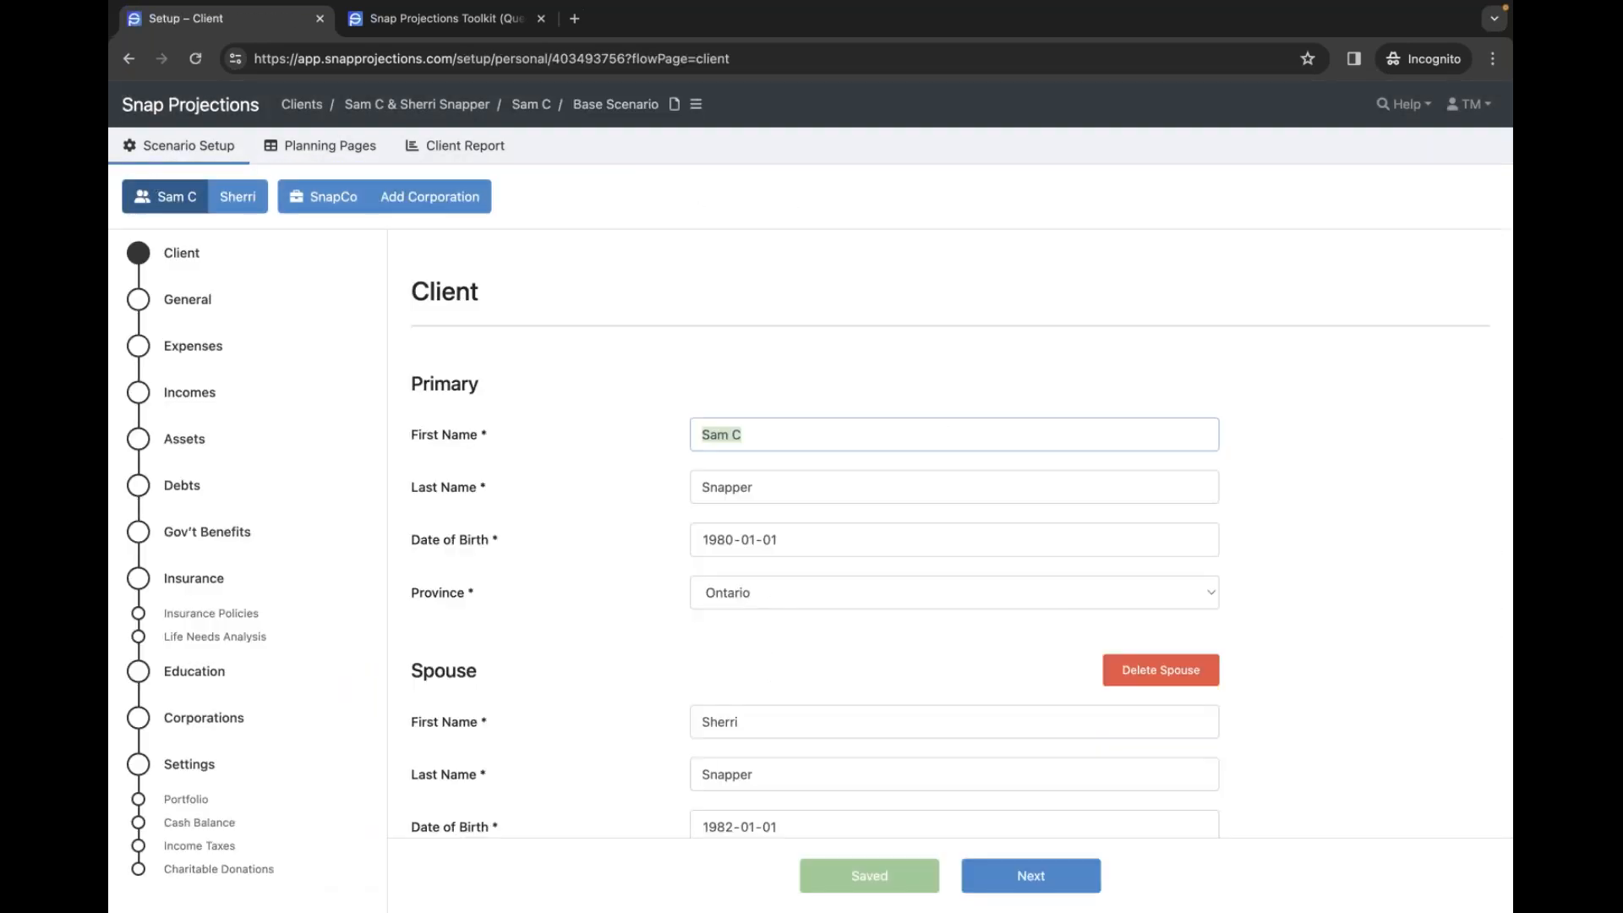
left_click(694, 261)
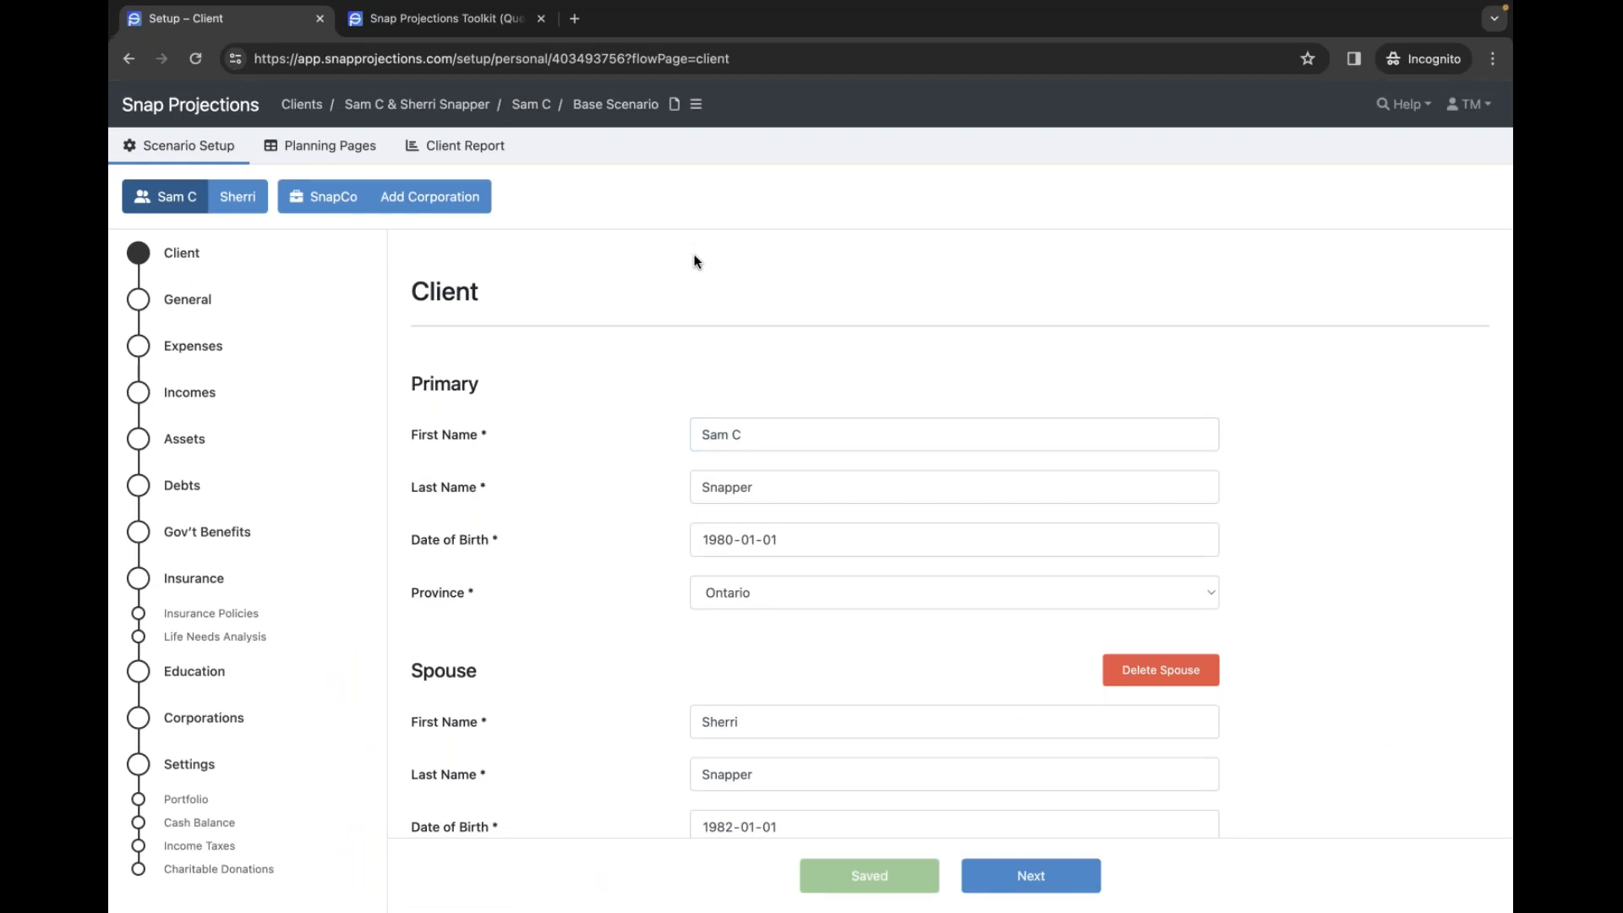
left_click(332, 192)
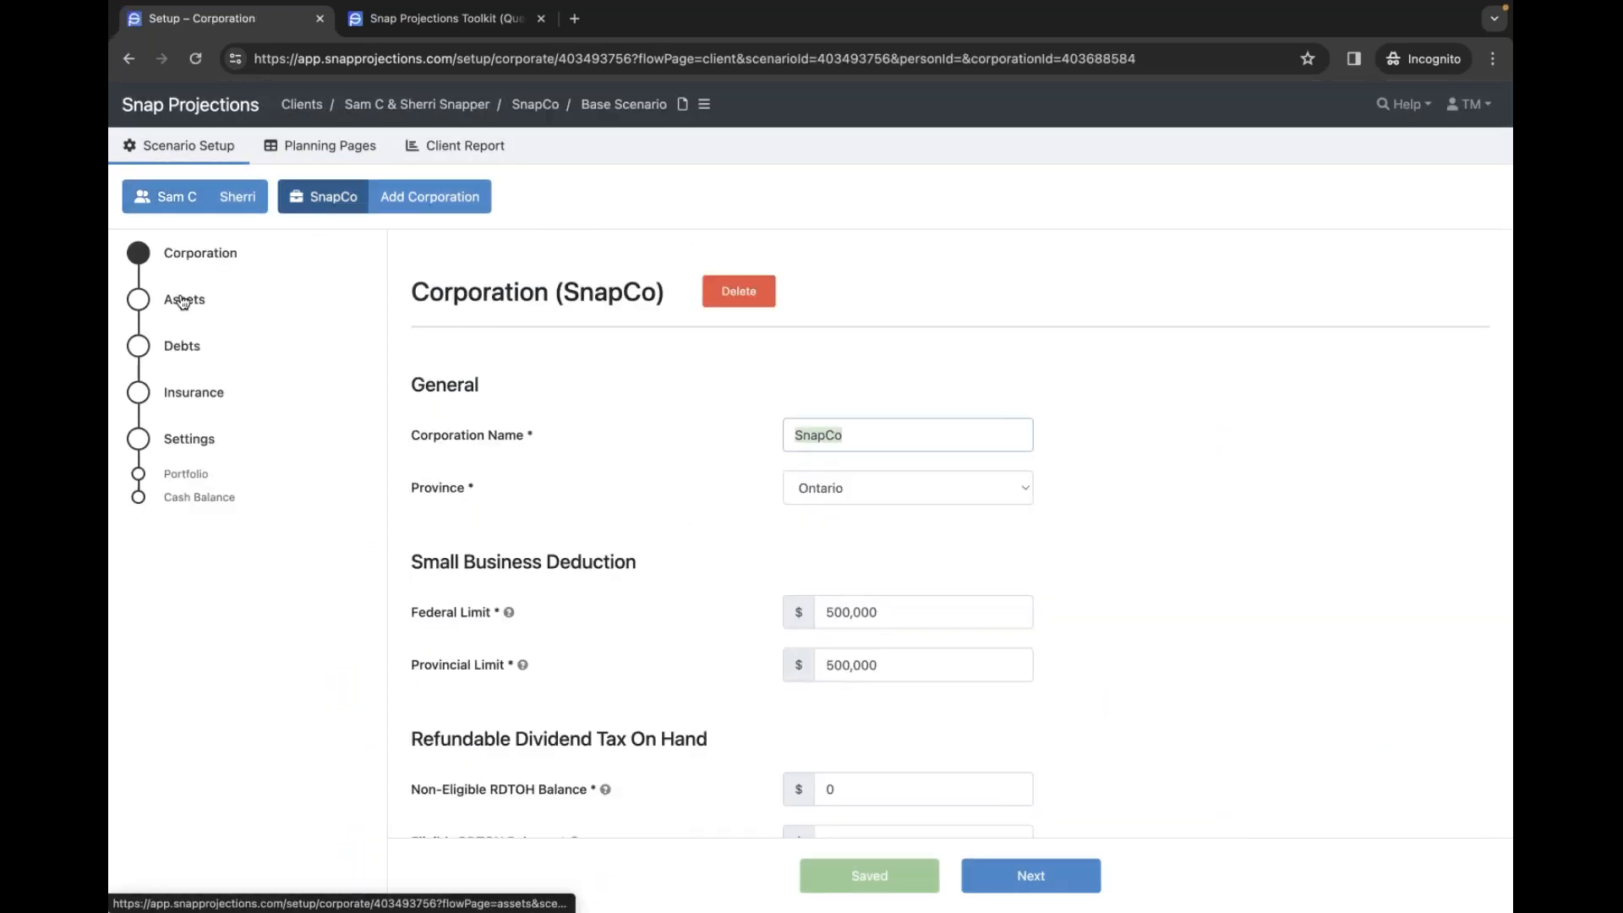
left_click(183, 300)
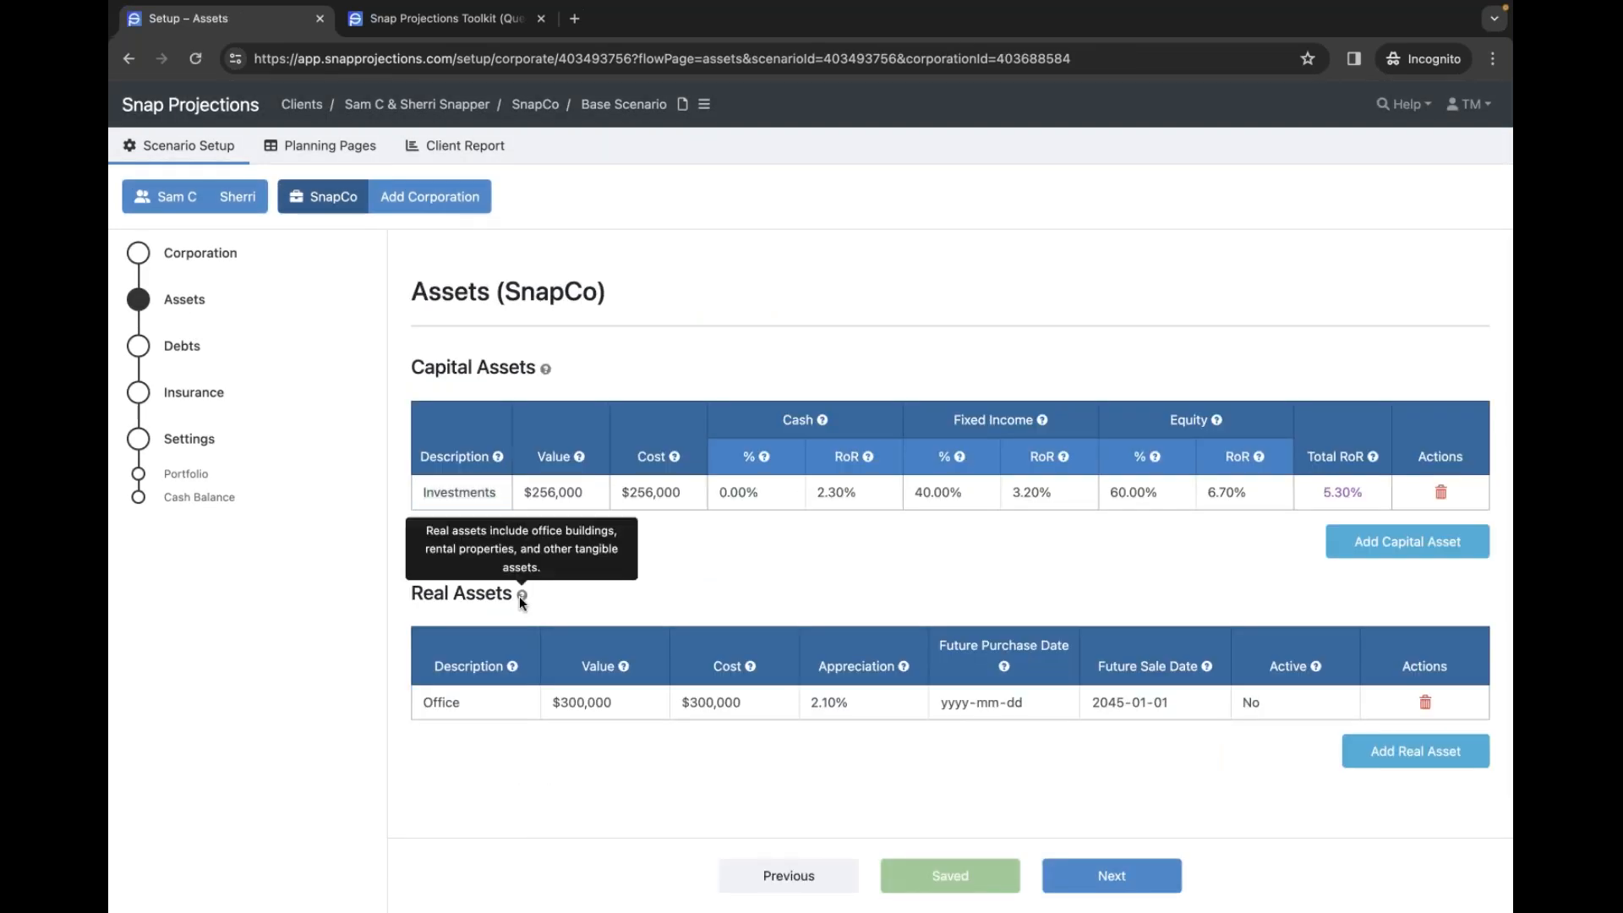
left_click(188, 346)
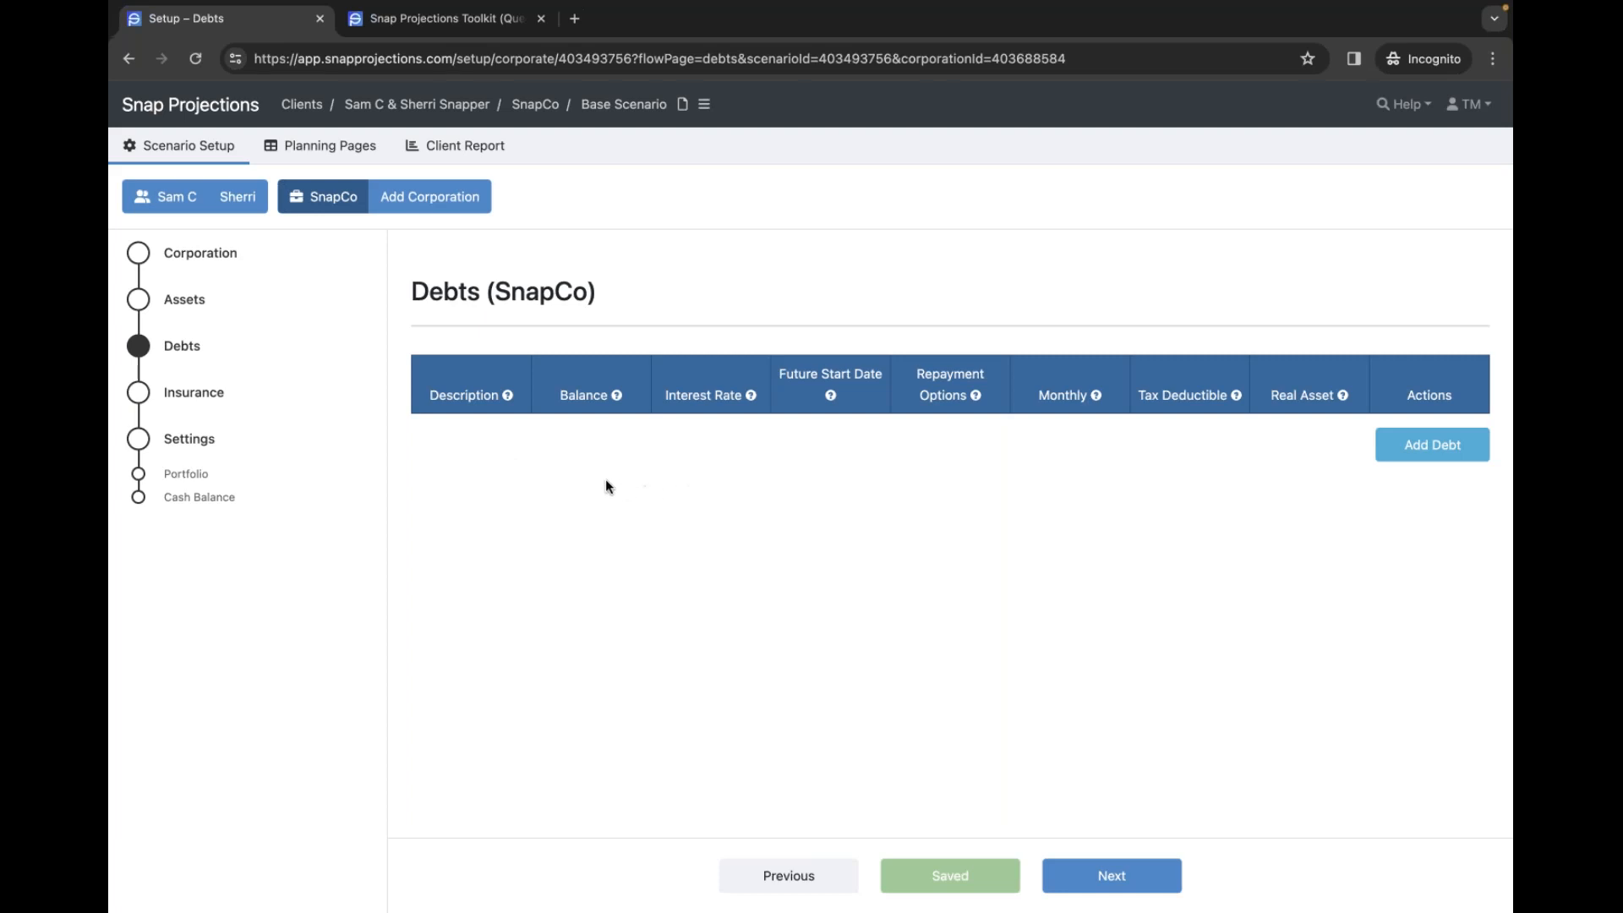
left_click(211, 398)
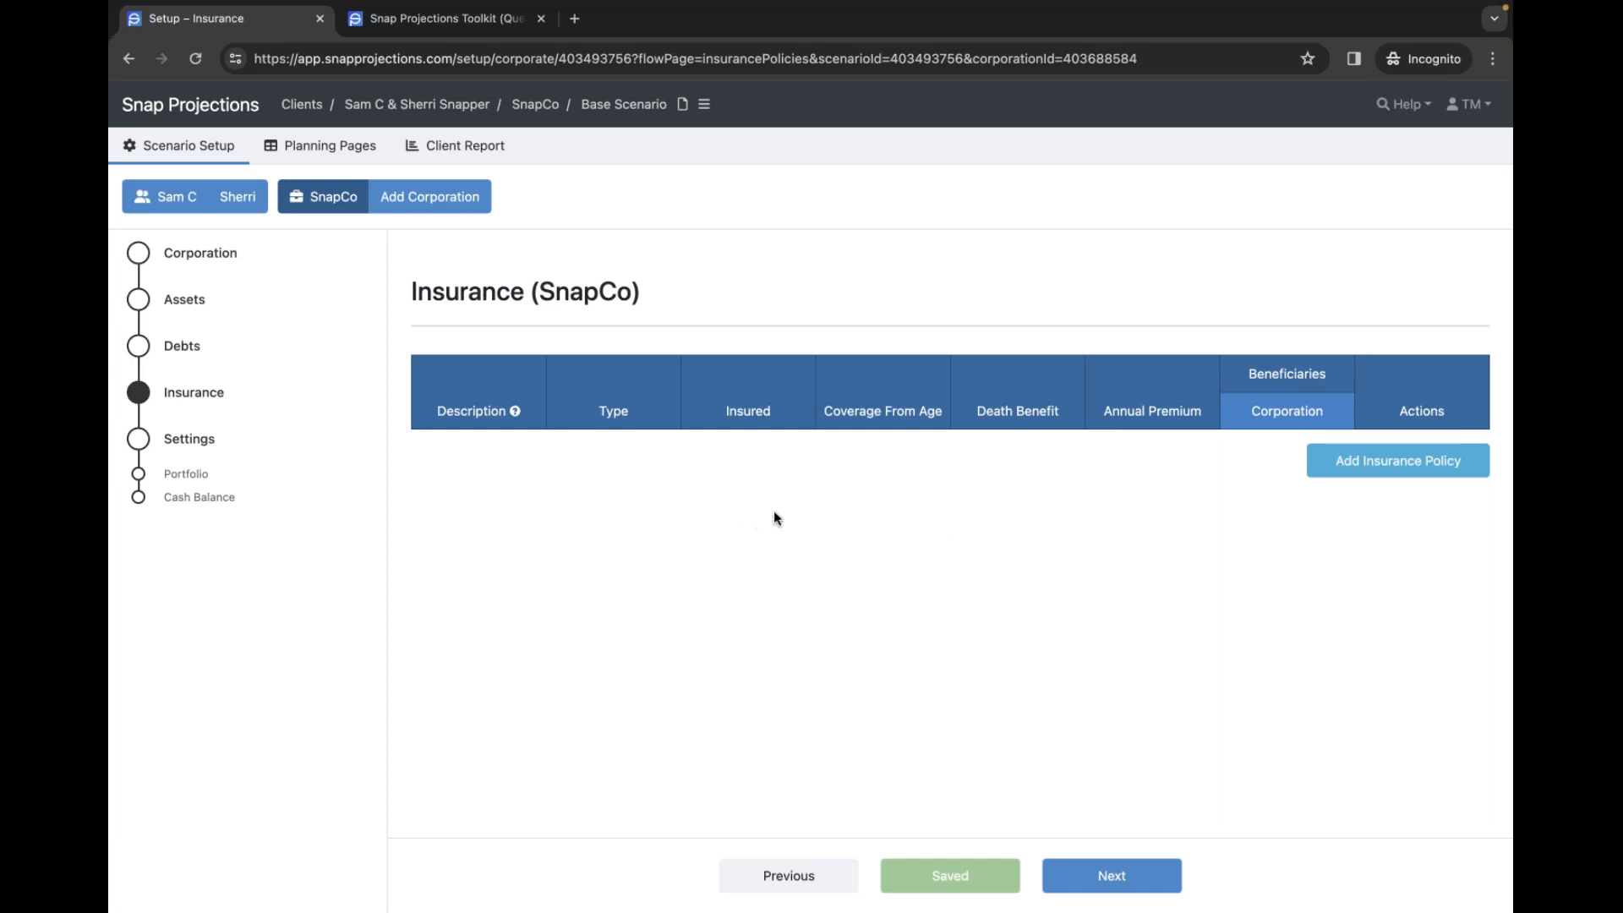
key("ctrl+Left")
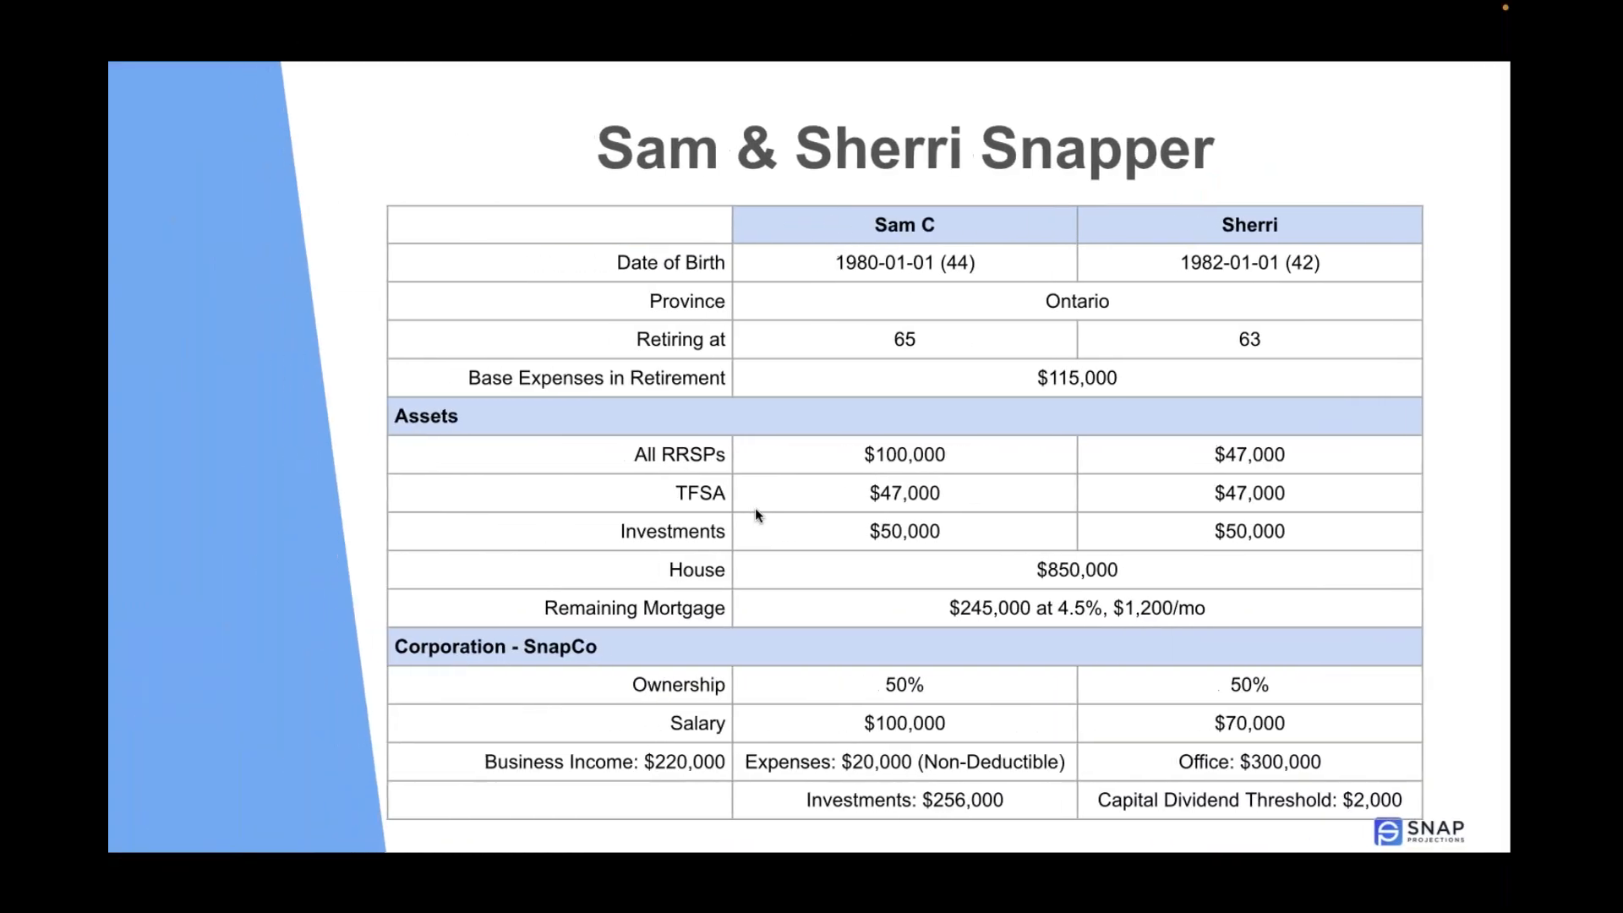
key("Left")
key("Left")
key("Left")
key("Left")
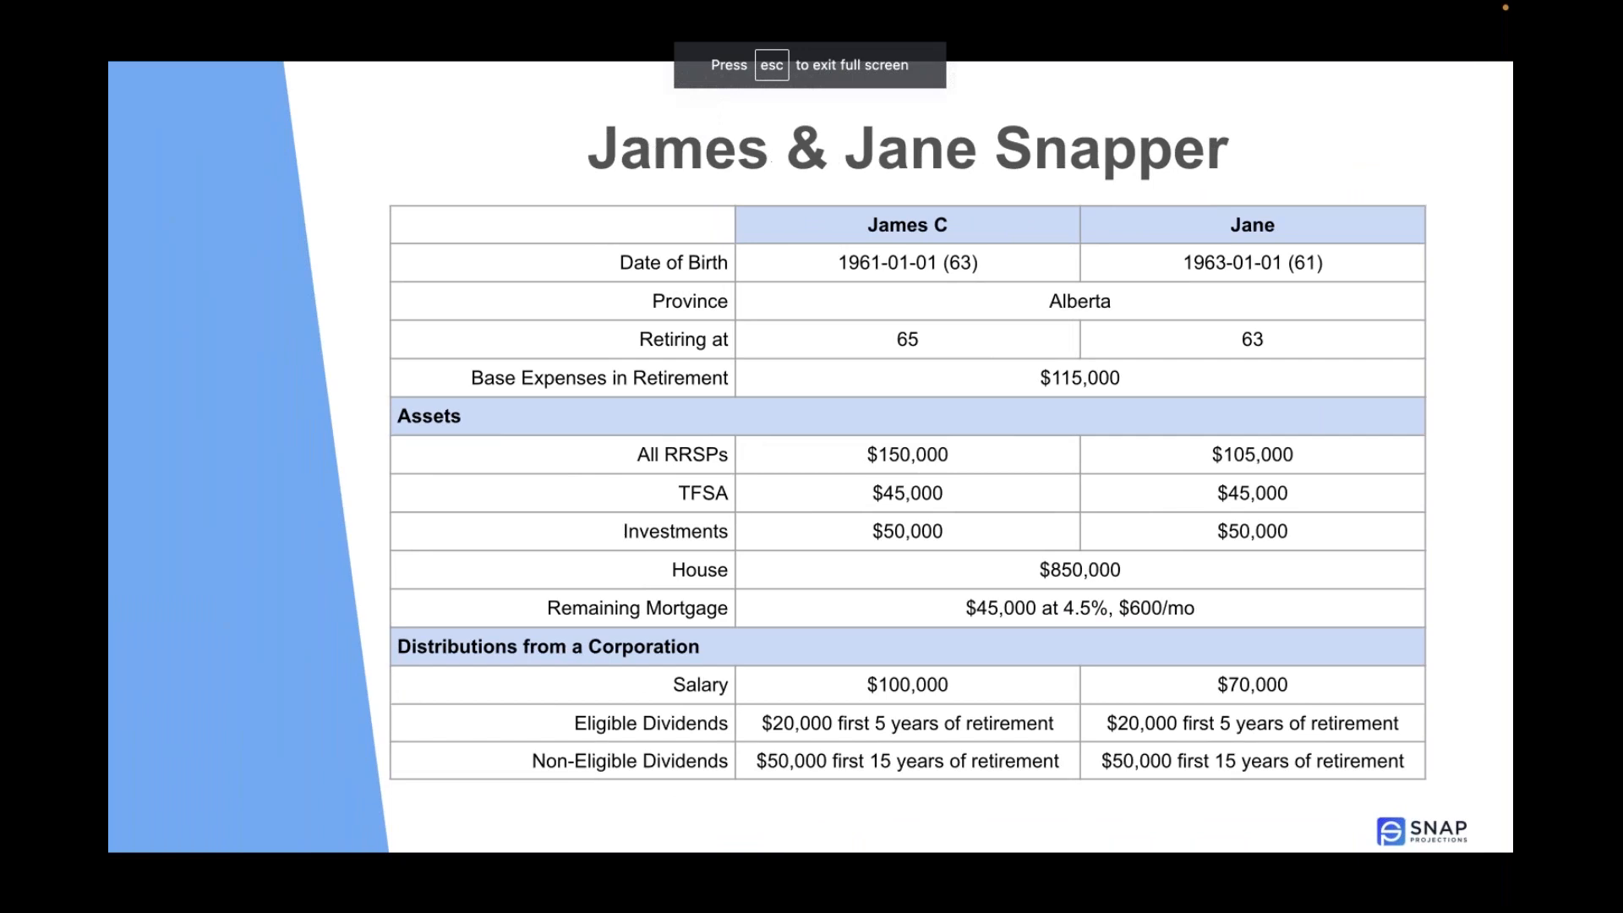